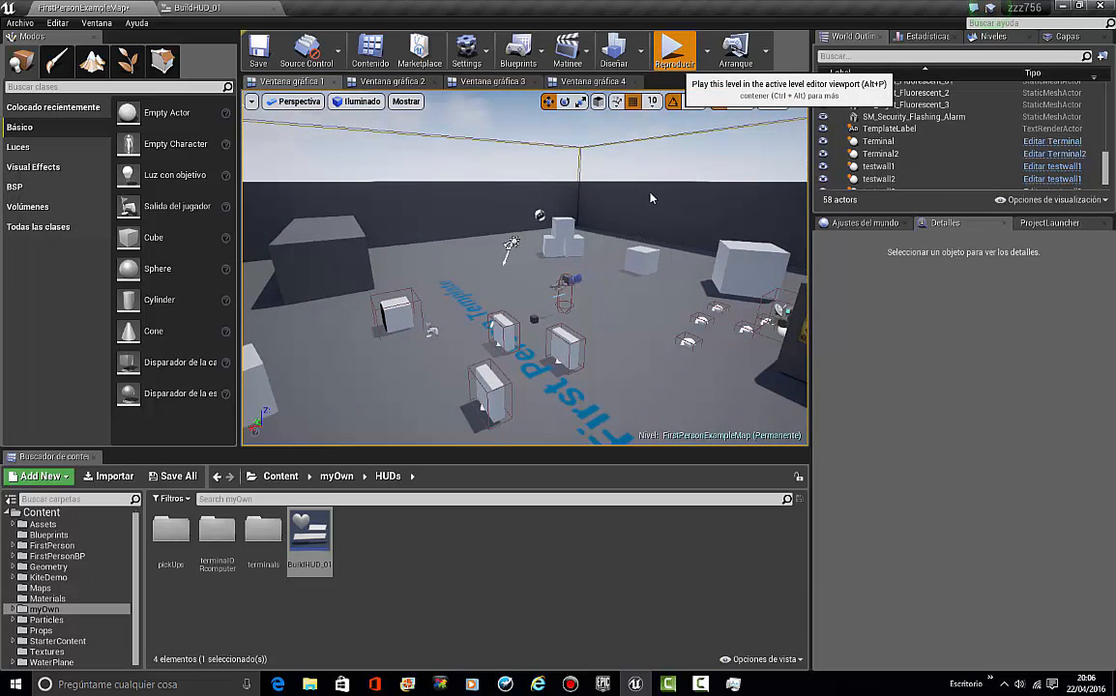
Step: Play-test the level full screen to examine the build HUD, and return to the normal editor viewport
key("alt+p")
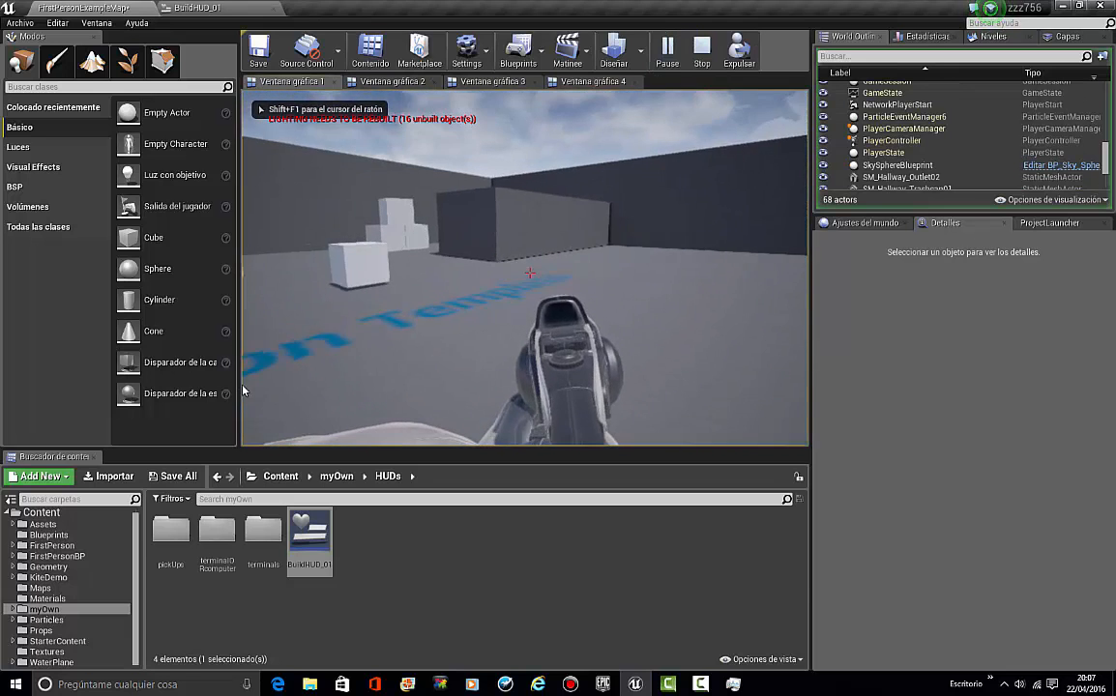
key("w")
key("b")
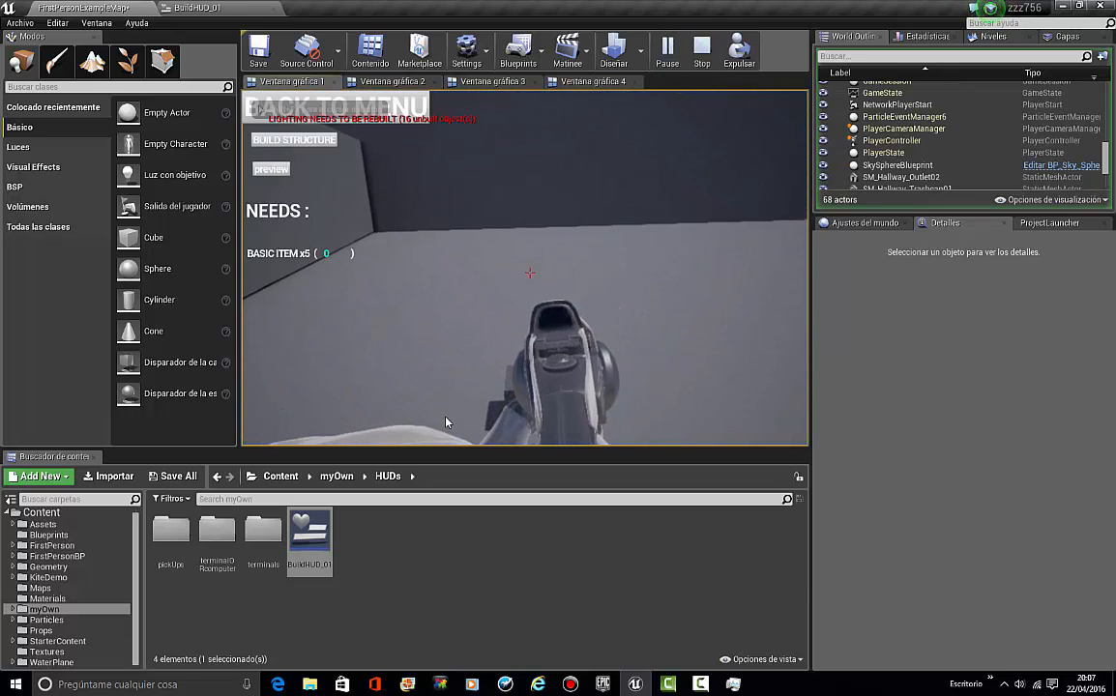
left_click_drag(373, 390, 323, 361)
key("F11")
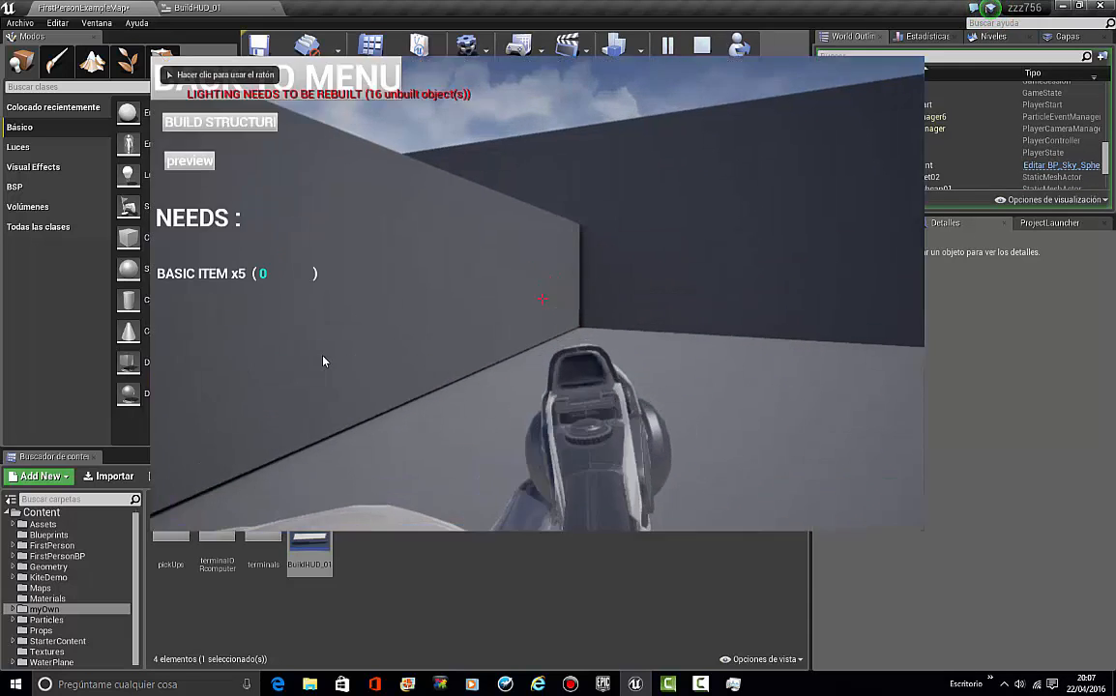
left_click(317, 368)
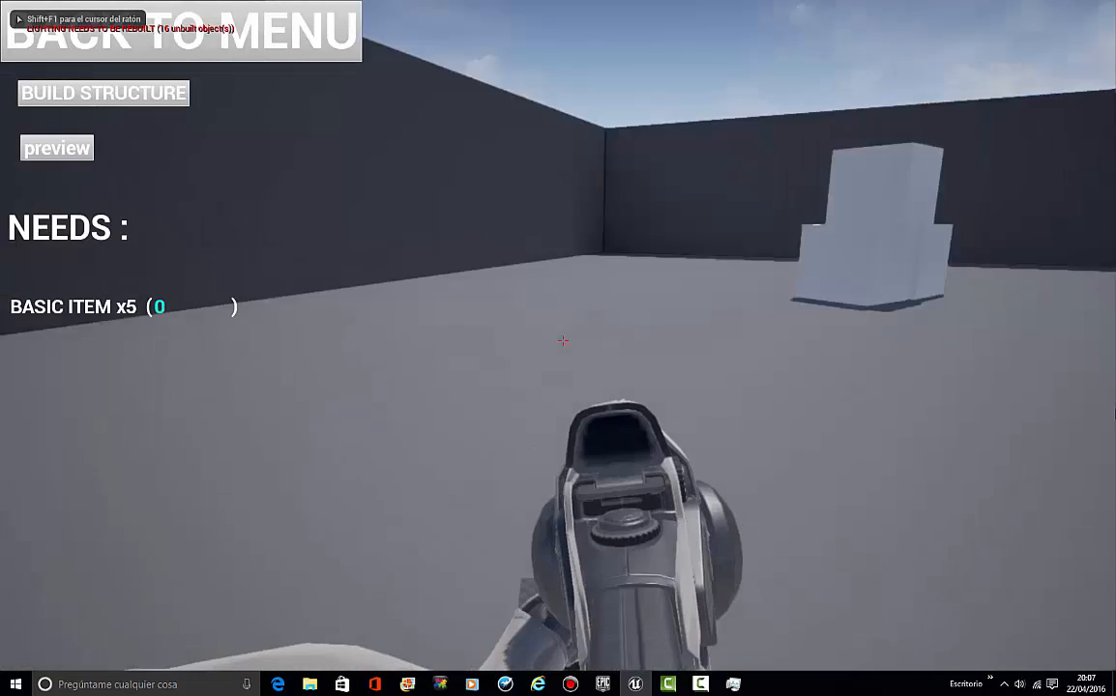
key("shift+F1")
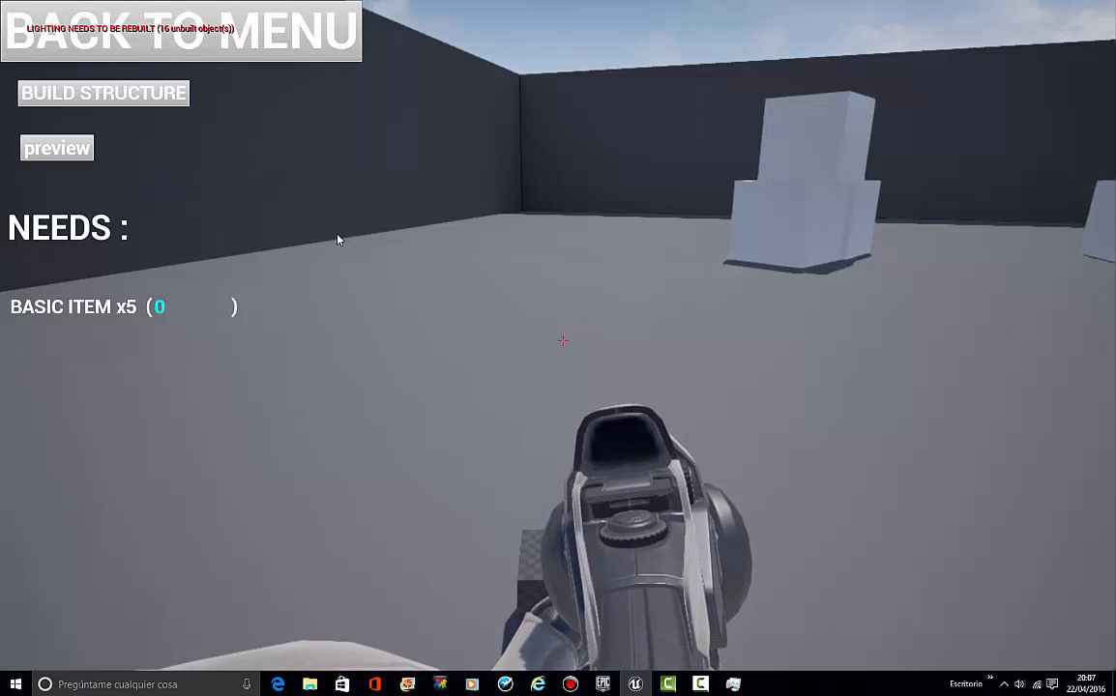
key("Escape")
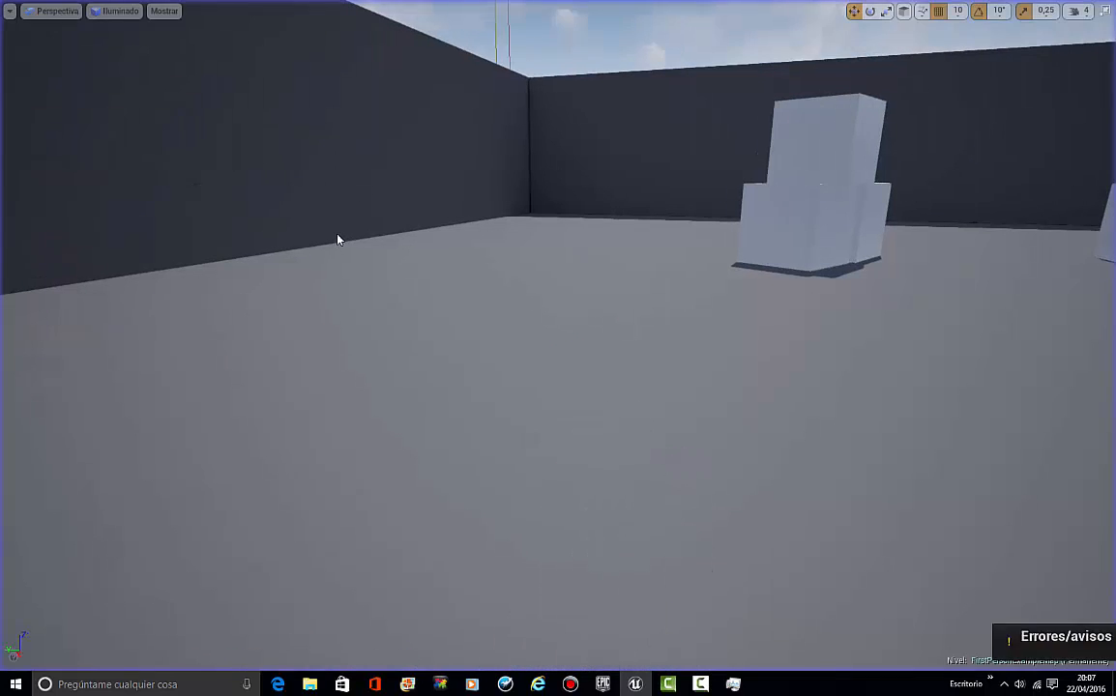
left_click(1105, 11)
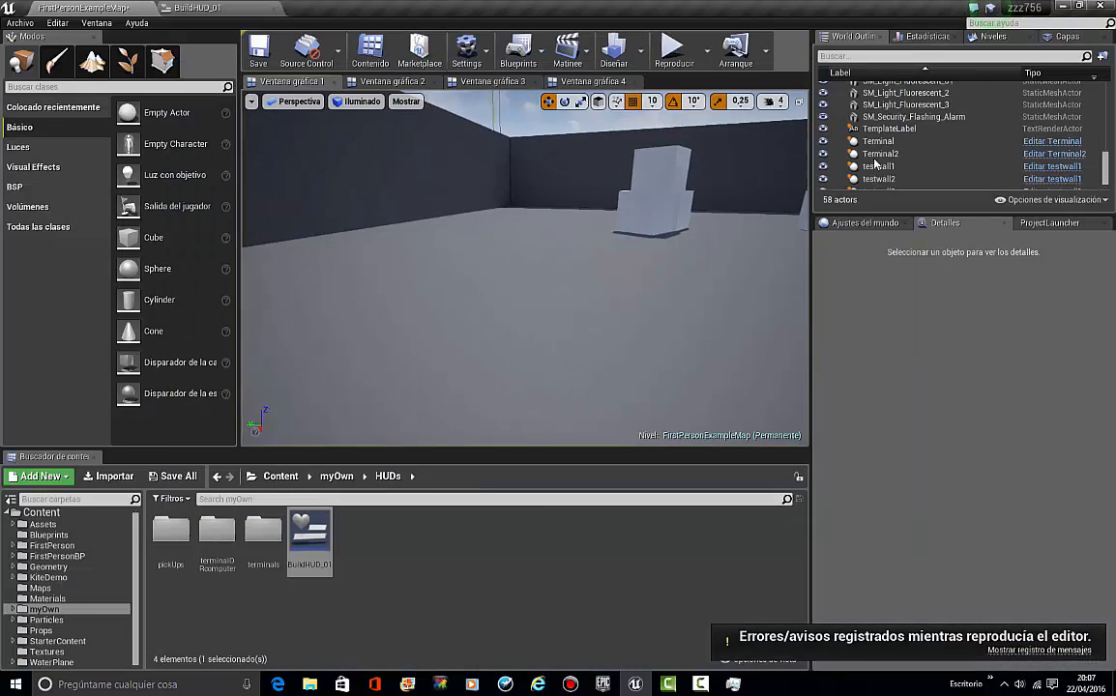
Step: Create a Widget Blueprint named BuildingsMenu in the HUDs folder and open it for editing
right_click(500, 558)
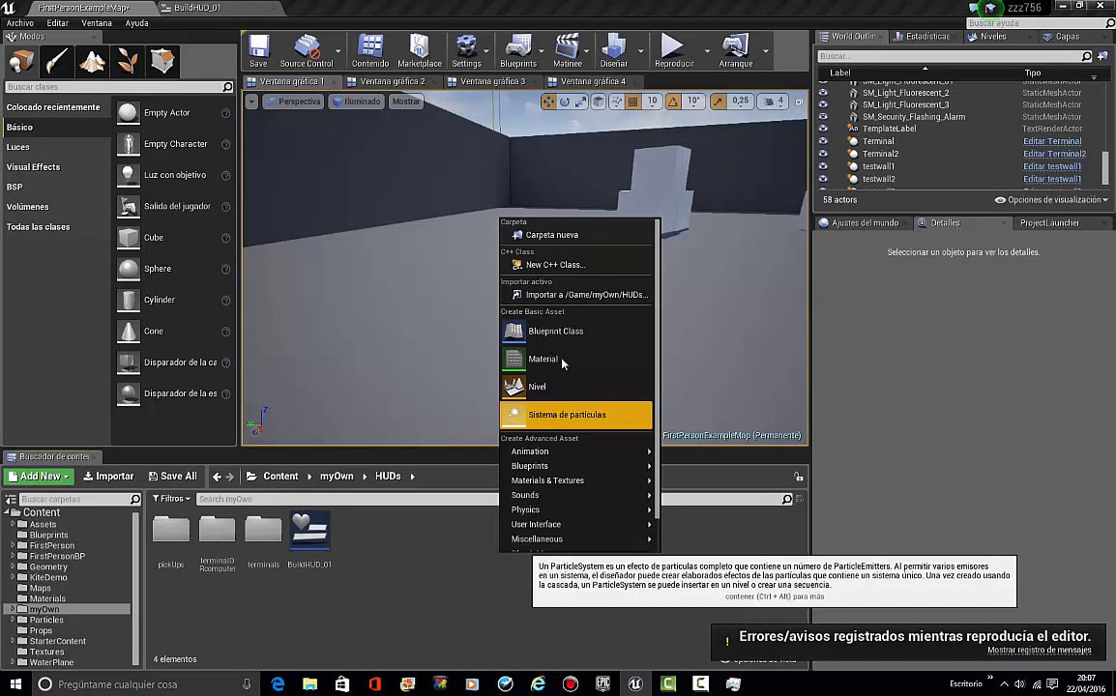
mouse_move(566, 525)
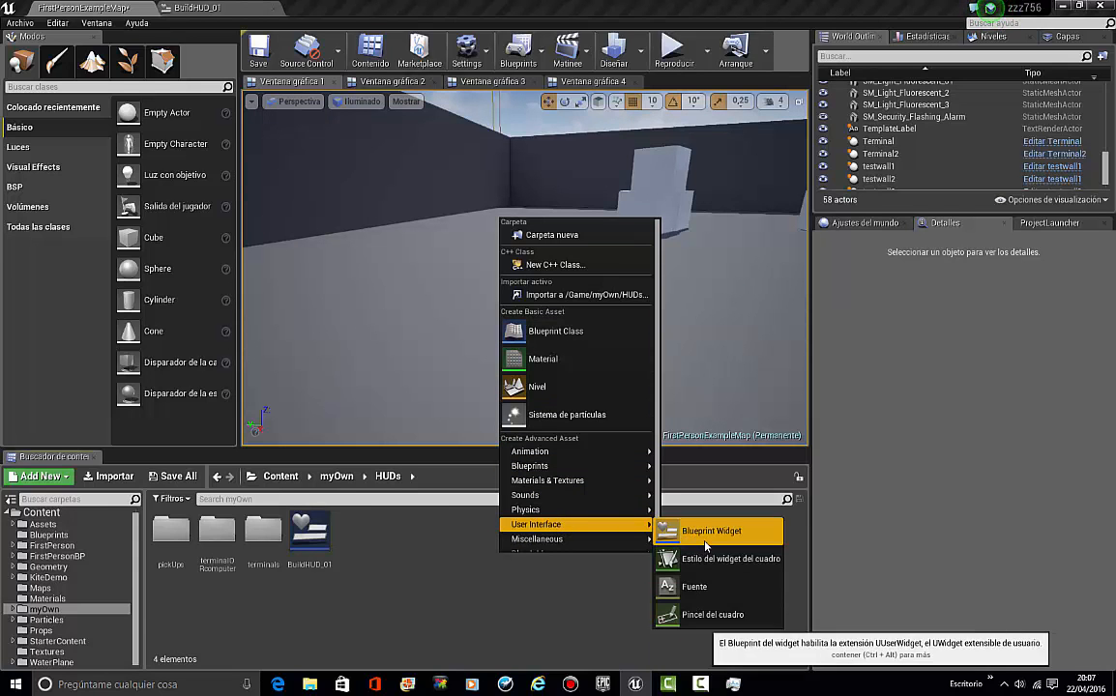
left_click(705, 546)
right_click(353, 546)
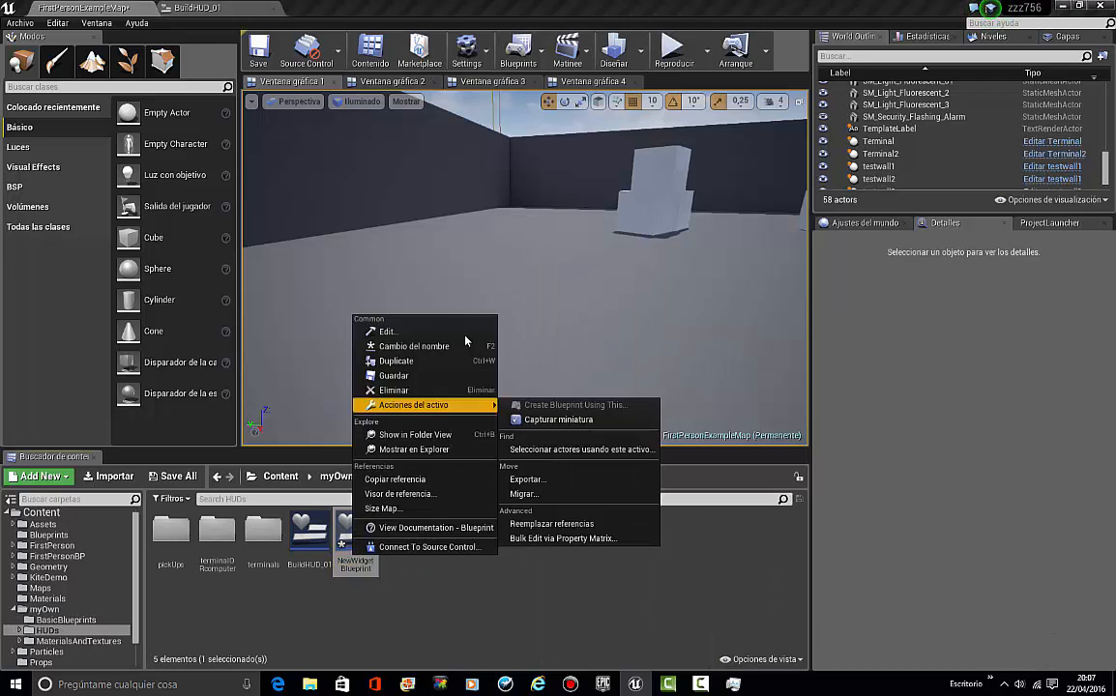
left_click(462, 346)
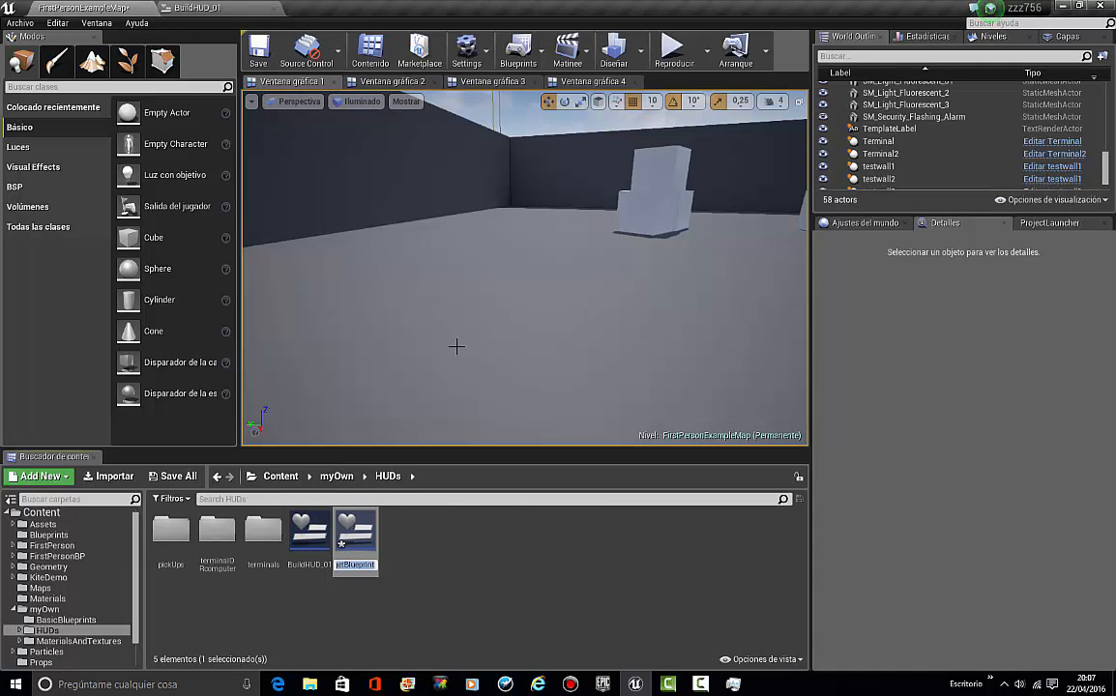
type("Bu")
key("Return")
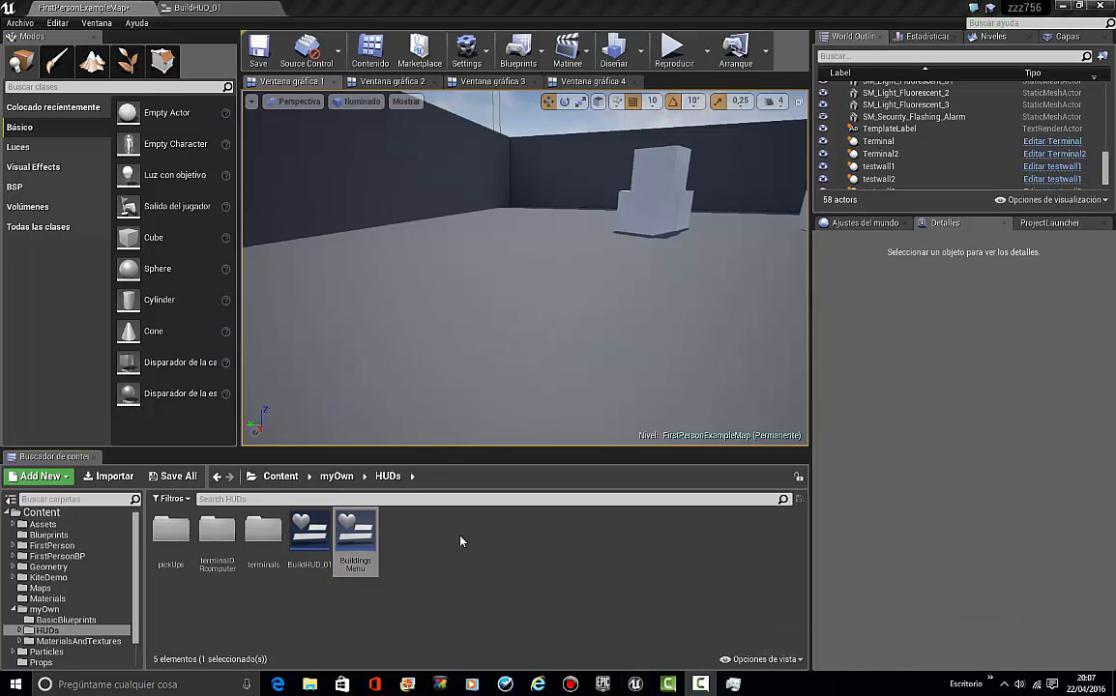
double_click(360, 531)
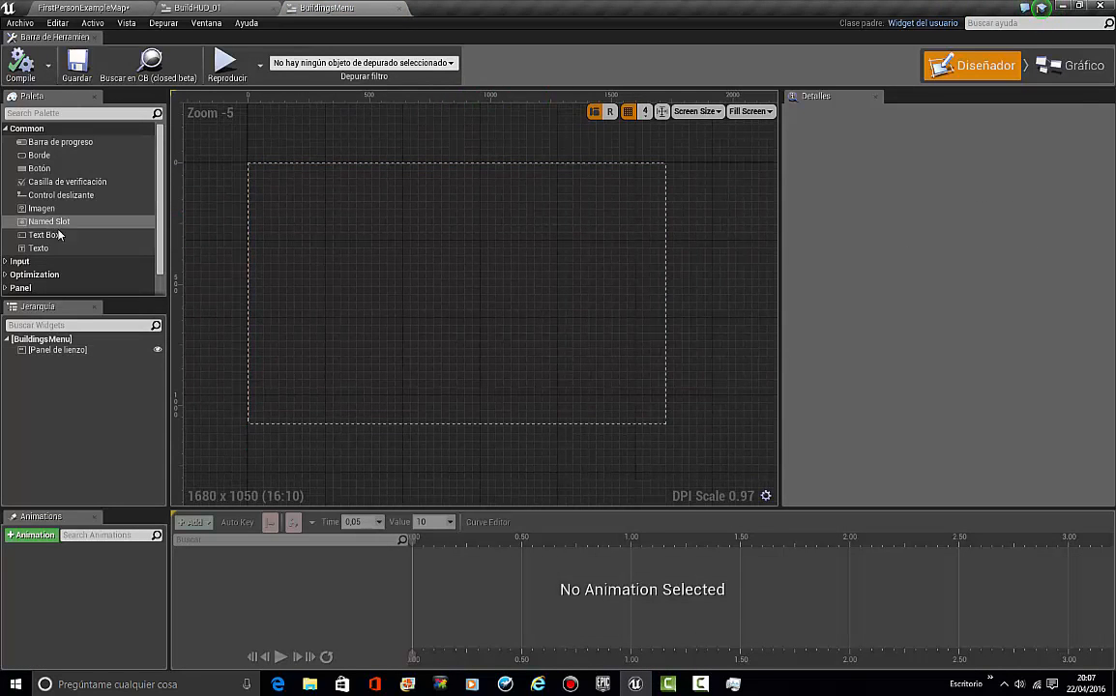
Step: Add a text block at the canvas origin and stretch it across the full width, about 1734 by 141
left_click_drag(50, 249, 268, 170)
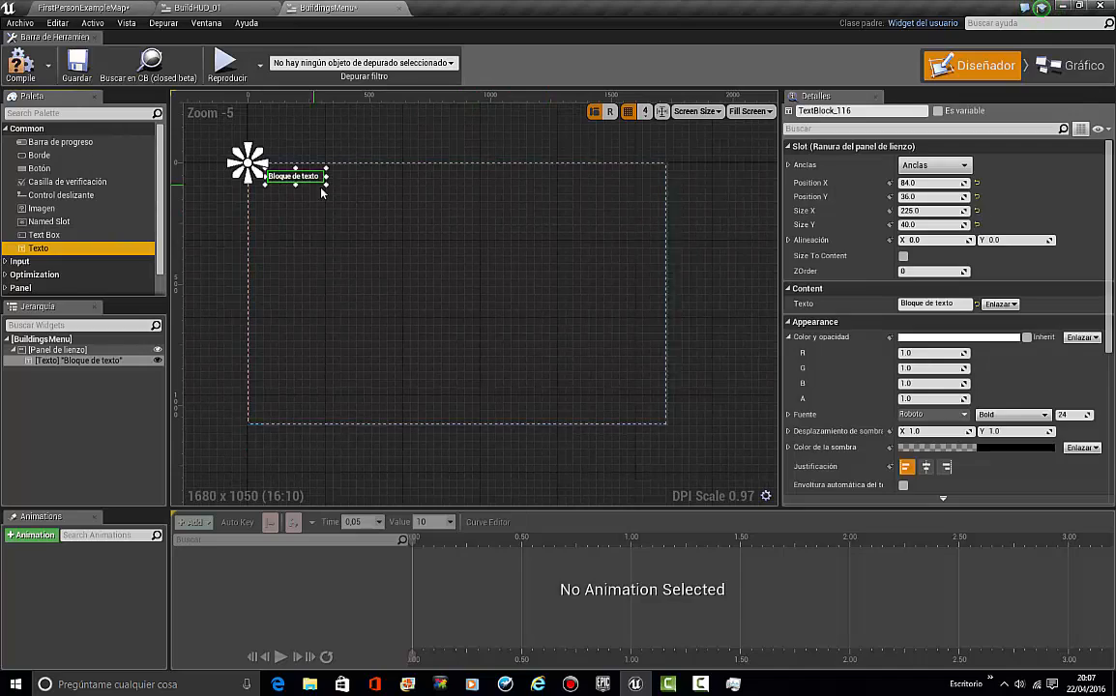
scroll(522, 290, "up", 10)
right_click_drag(327, 144, 503, 286)
left_click_drag(504, 286, 747, 236)
scroll(423, 272, "down", 14)
scroll(389, 223, "up", 4)
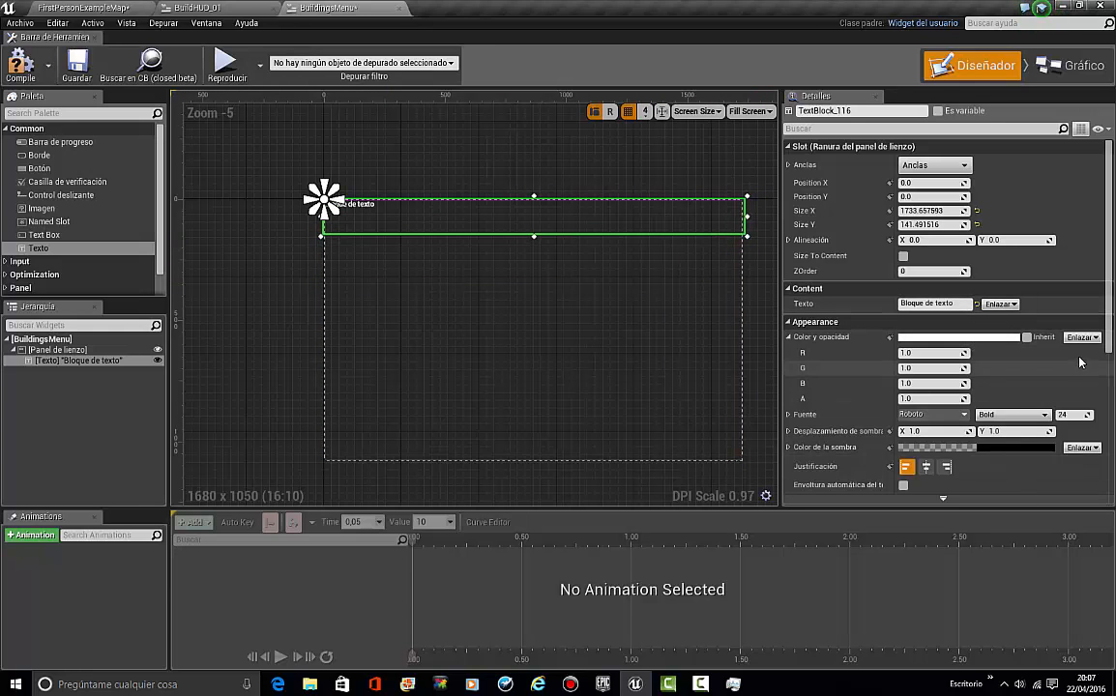
Step: Set the text block's font size to 40 and replace its text with a full-width row of equals signs
type("40")
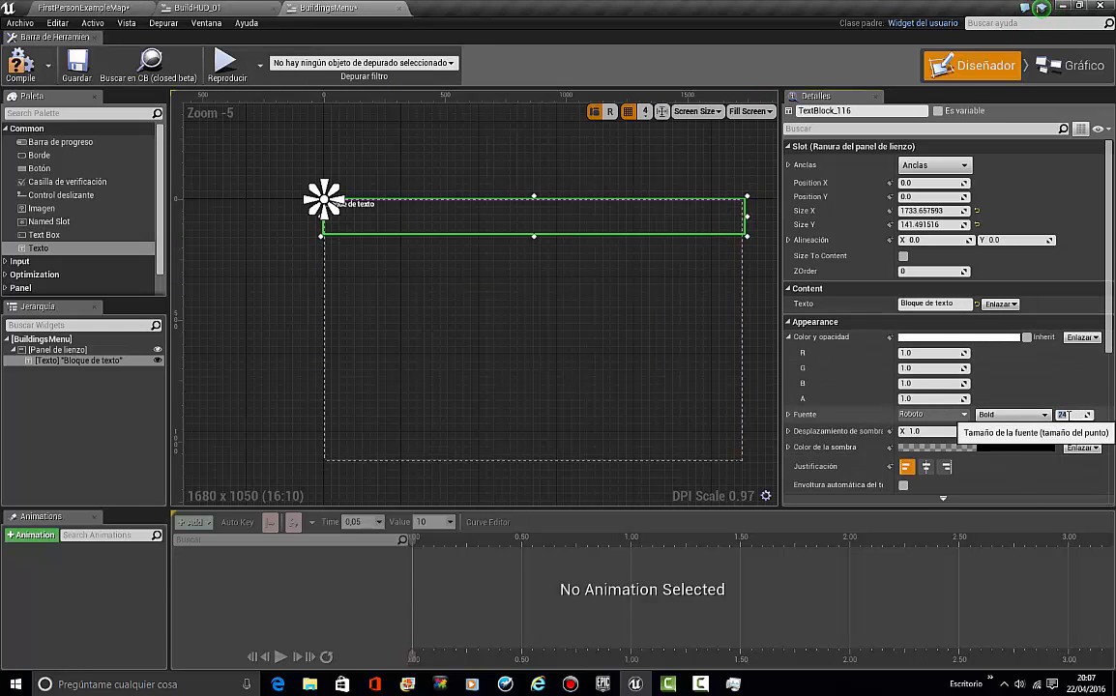
key("Return")
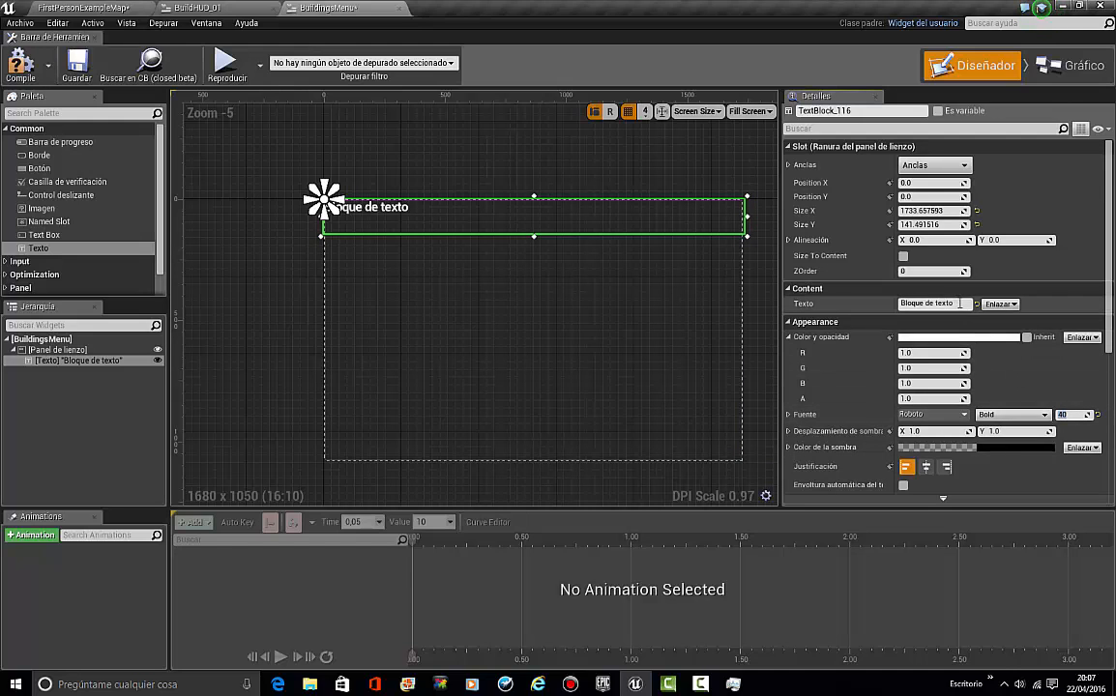
left_click(933, 304)
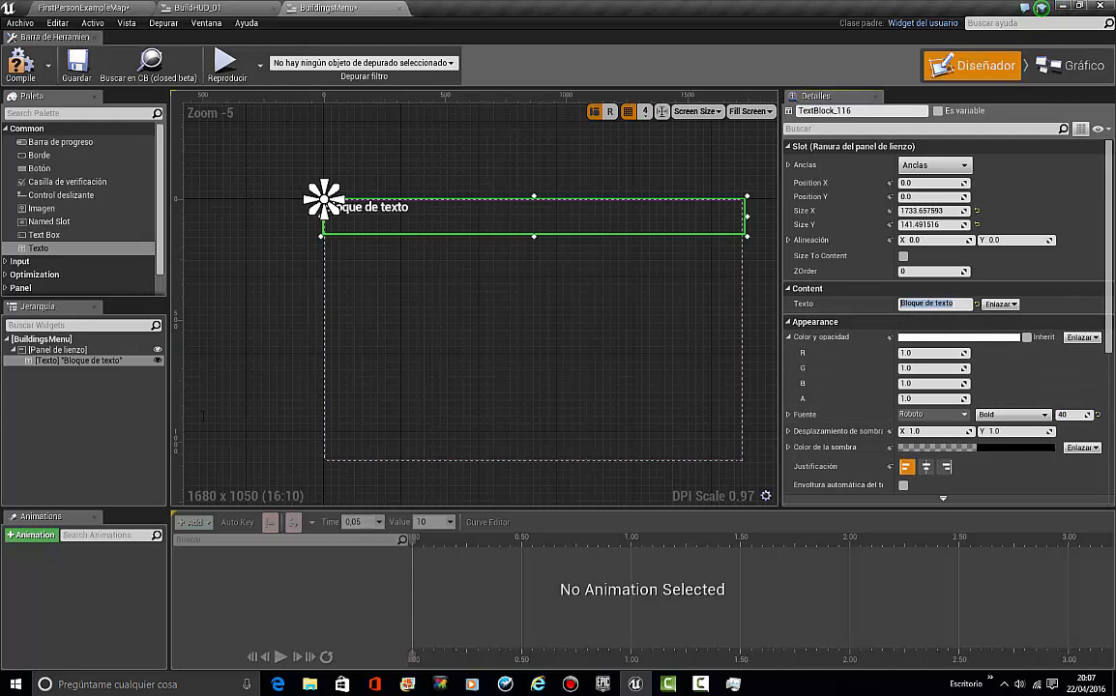
type("===================")
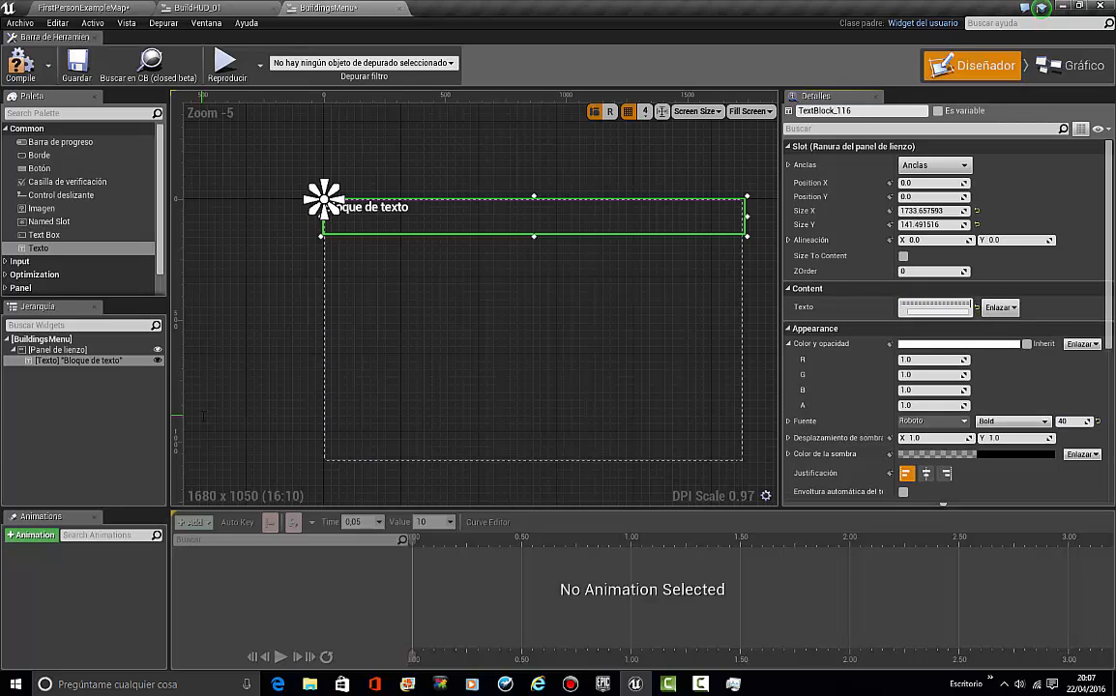
key("Return")
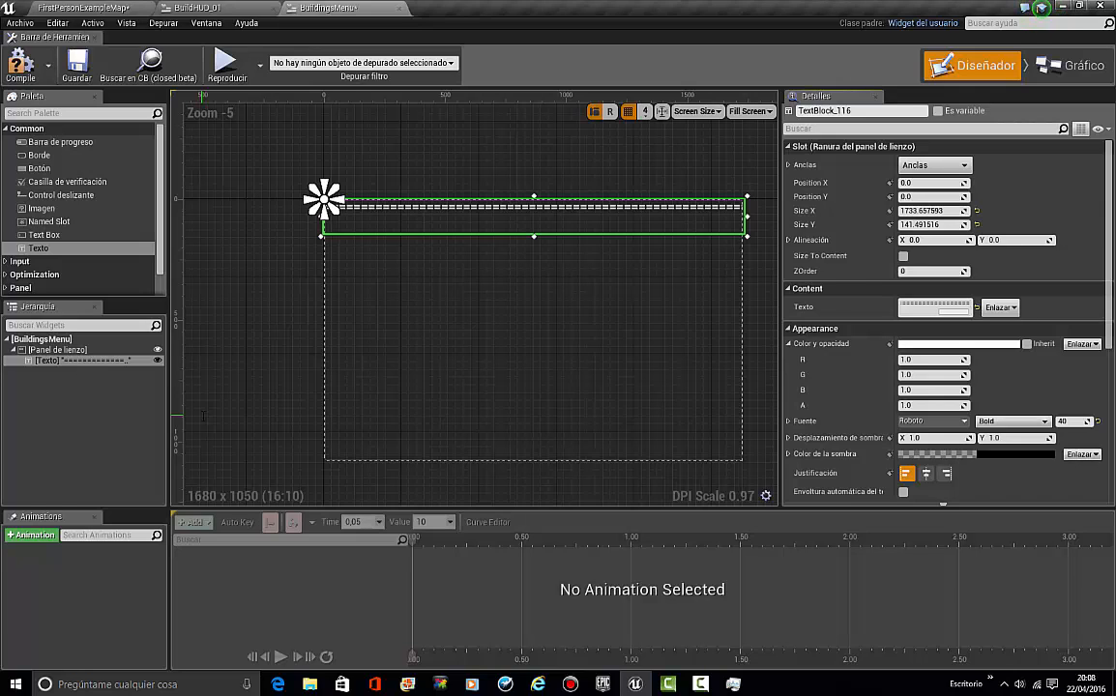
Step: Try adding more rows of equals signs directly beneath the first row in the text block
key("shift+Return")
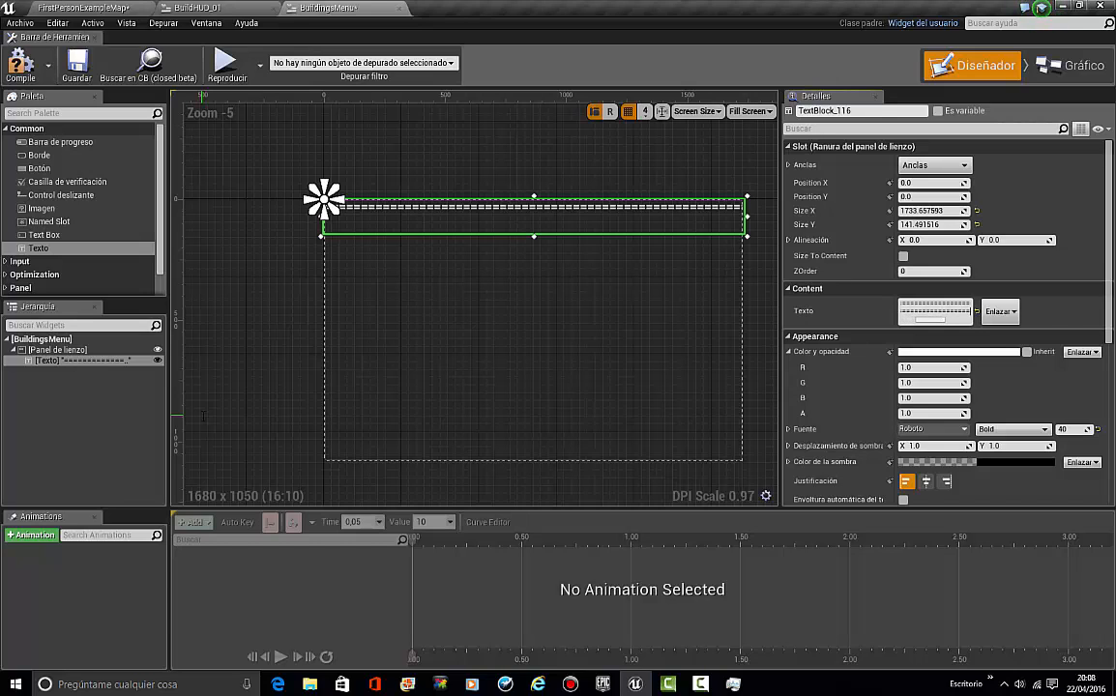
key("Return")
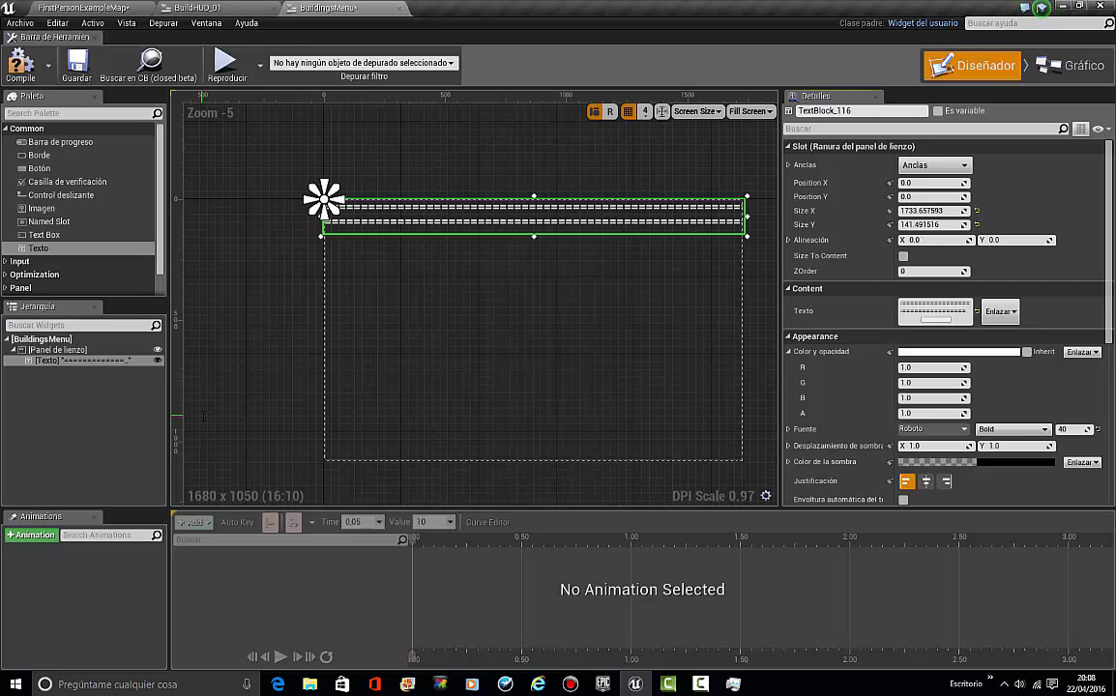
key("shift+Return")
key("BackSpace")
key("shift+Return")
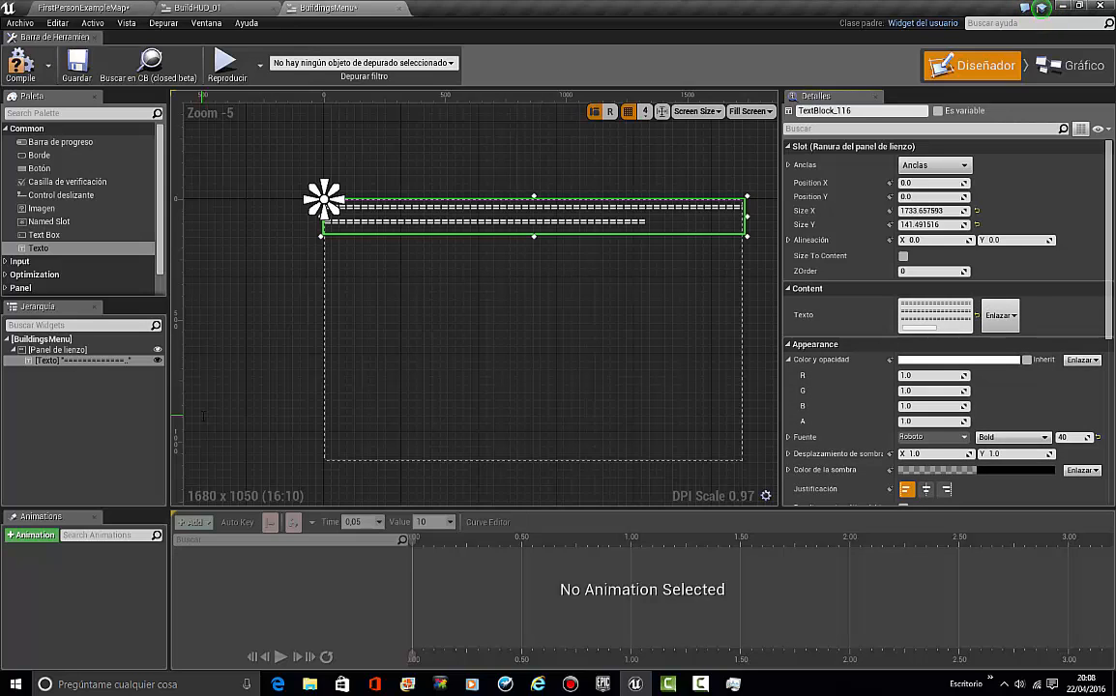
key("BackSpace")
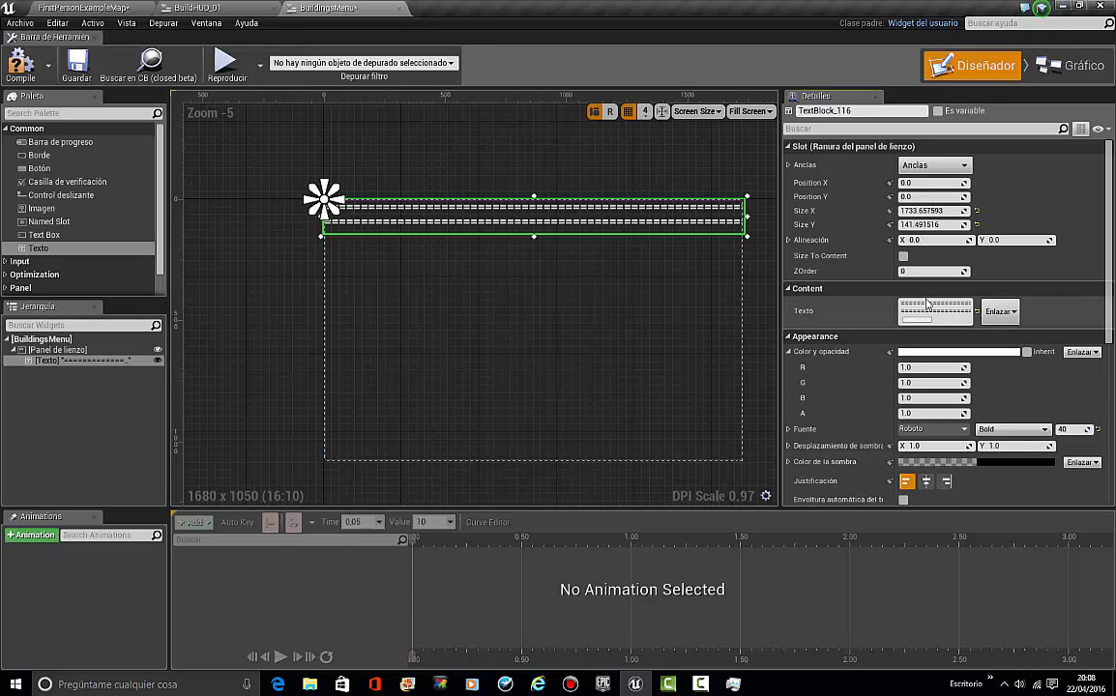
Step: Rework the text into two rows of equals signs separated by blank space, and enlarge the text block's height to about 224
left_click_drag(926, 320, 972, 322)
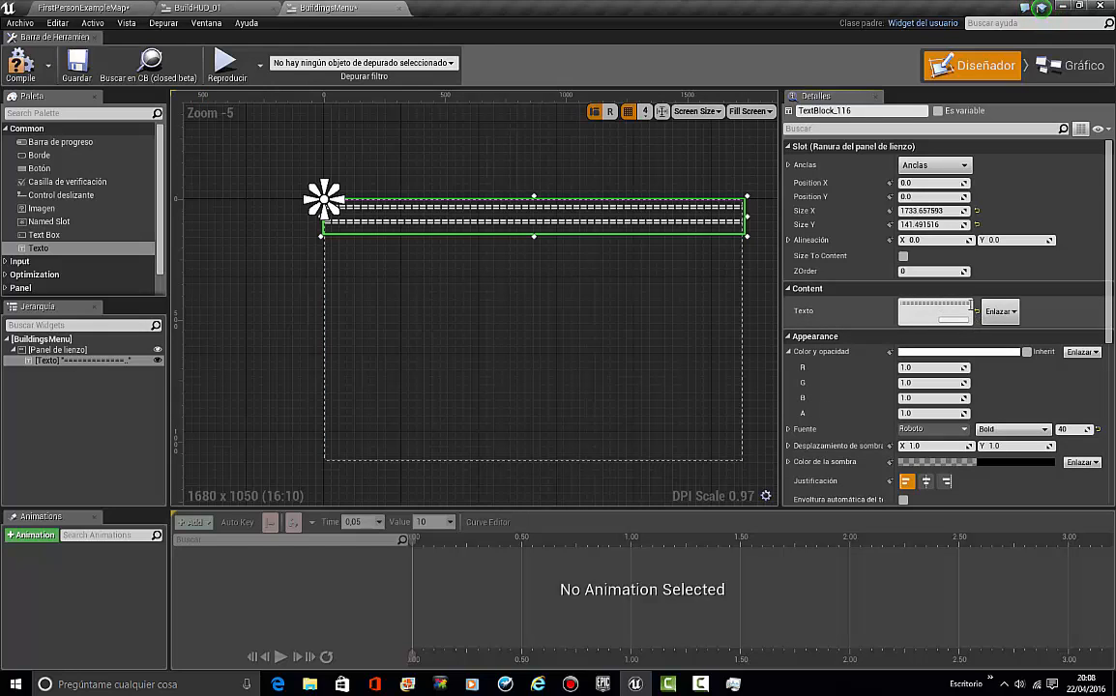
left_click(971, 305)
key("shift+Return")
key("Return")
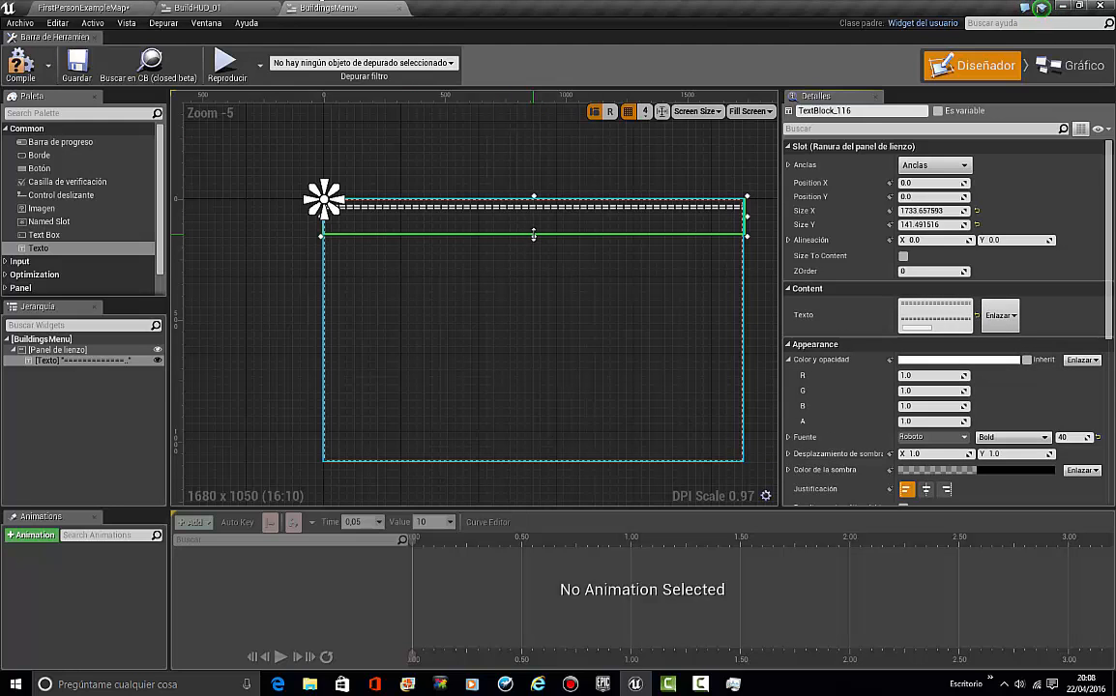
left_click_drag(532, 234, 533, 256)
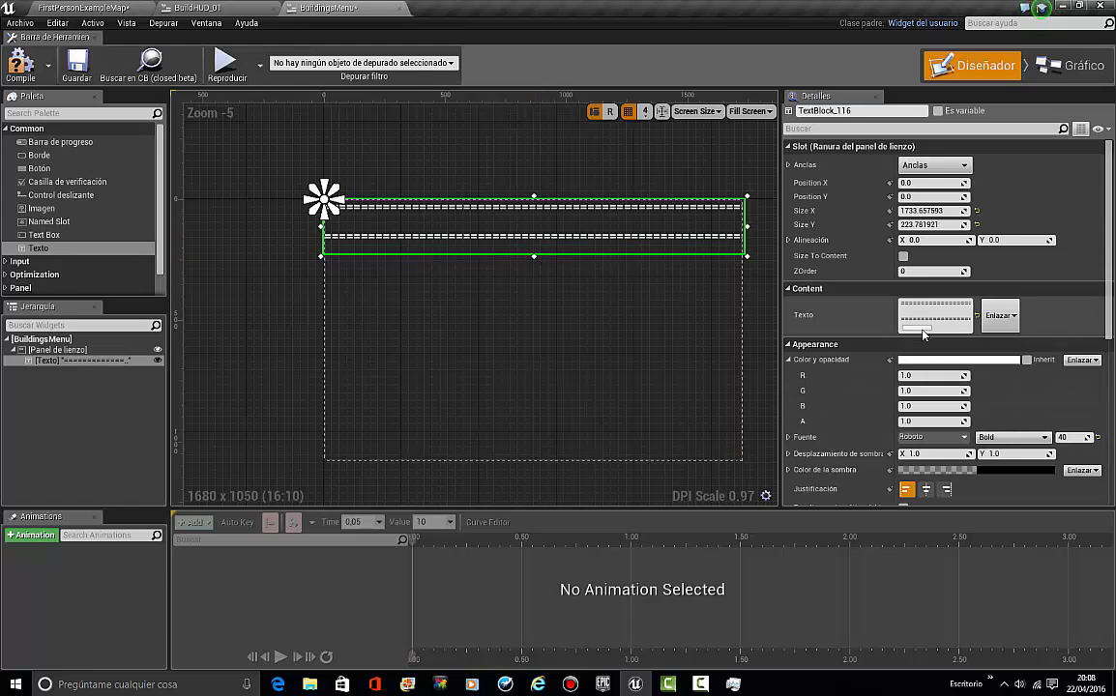
left_click(500, 114)
left_click(503, 280)
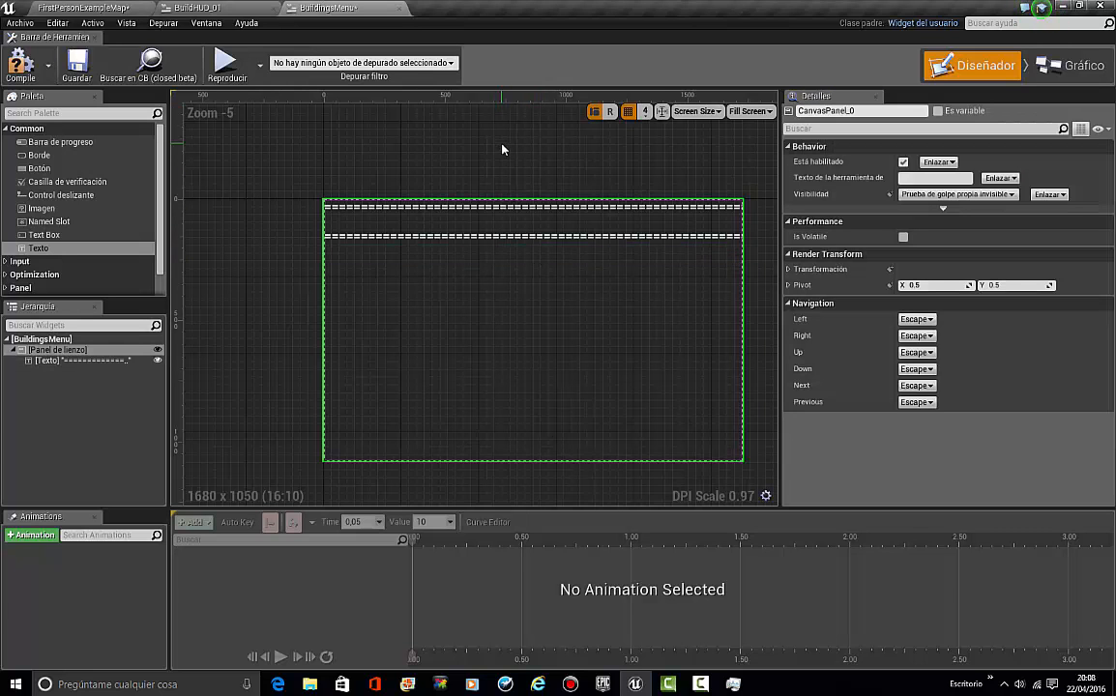
Step: Add a text block between the two rows at about (296, 60), with font size 40 and about 472 by 94 in size
right_click_drag(503, 149, 474, 174)
left_click_drag(39, 248, 374, 249)
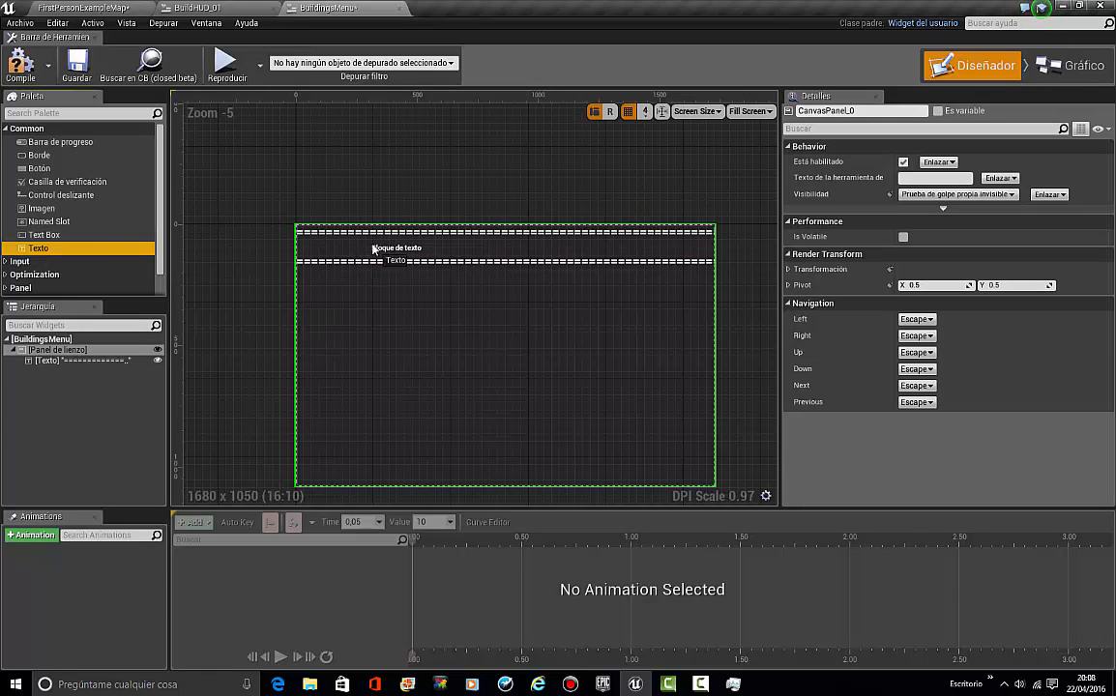
scroll(373, 258, "up", 4)
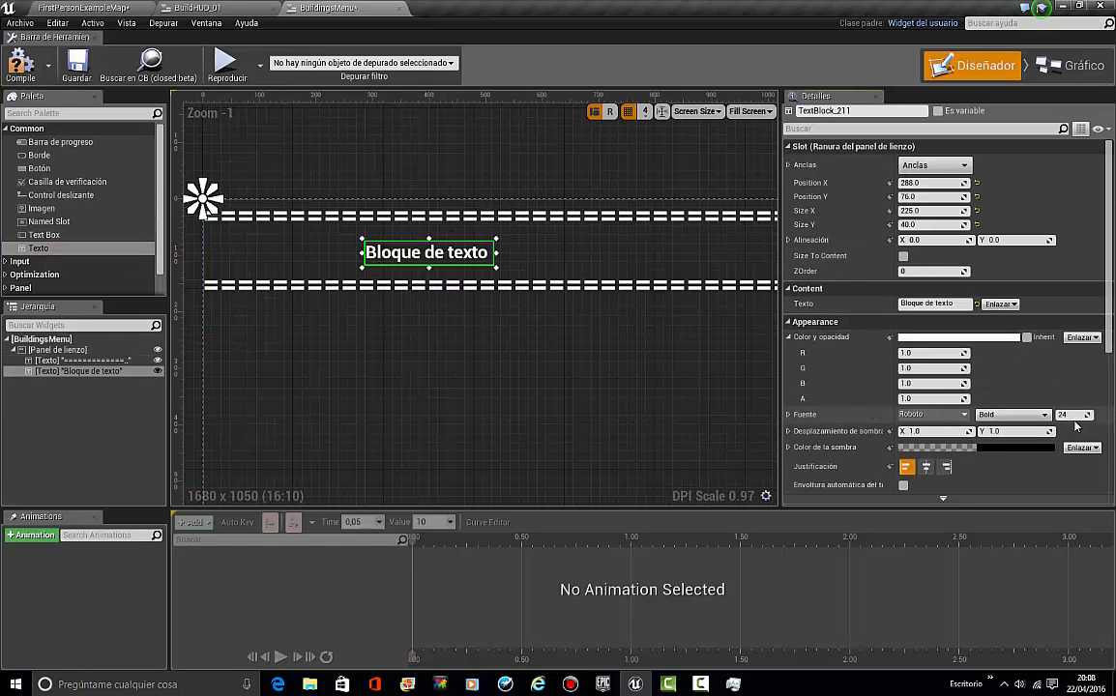
key("Return")
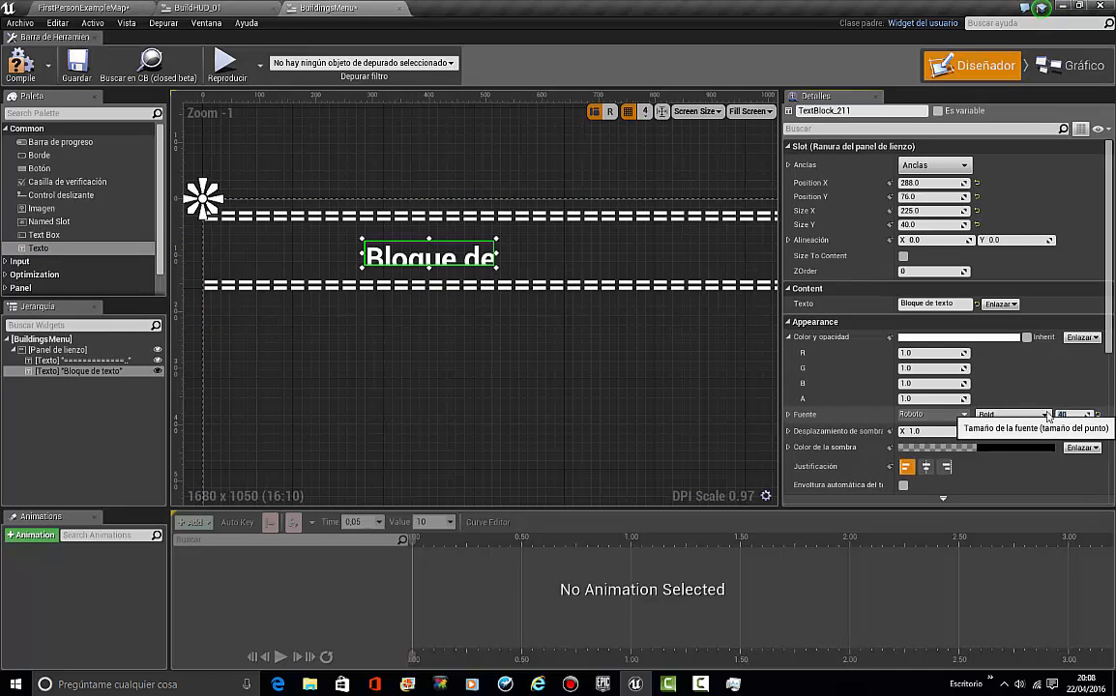
left_click_drag(497, 268, 635, 294)
left_click_drag(529, 259, 538, 252)
Step: Set the new text block's text to BUILDINGS MENU and prefix it with C:
left_click_drag(650, 372, 578, 382)
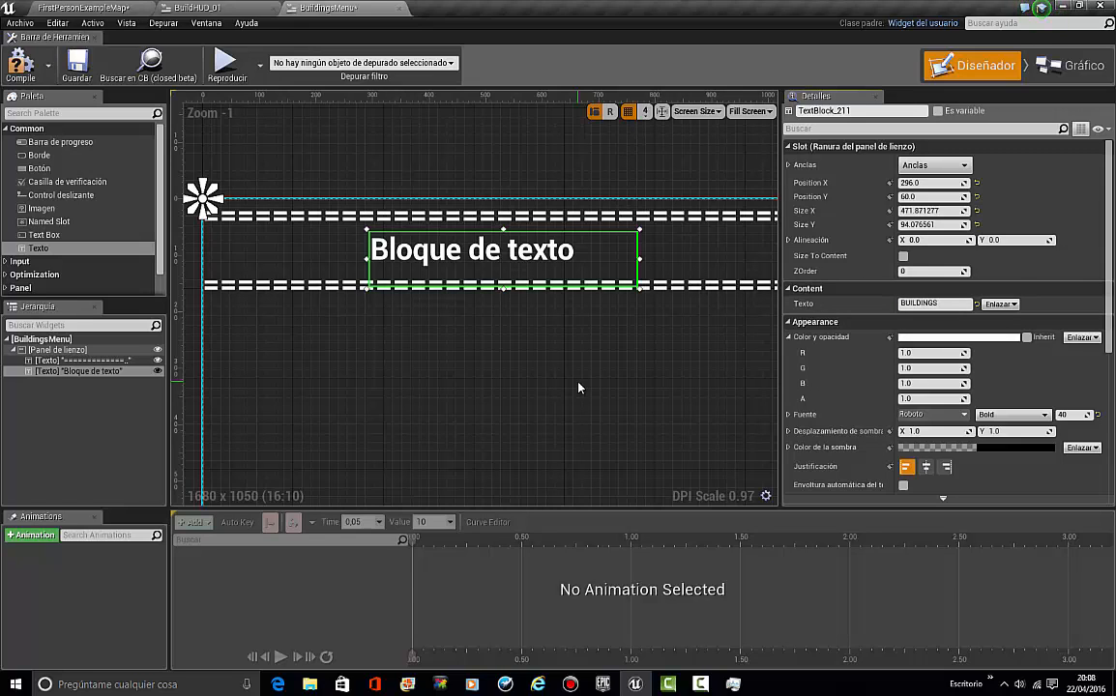
key("Return")
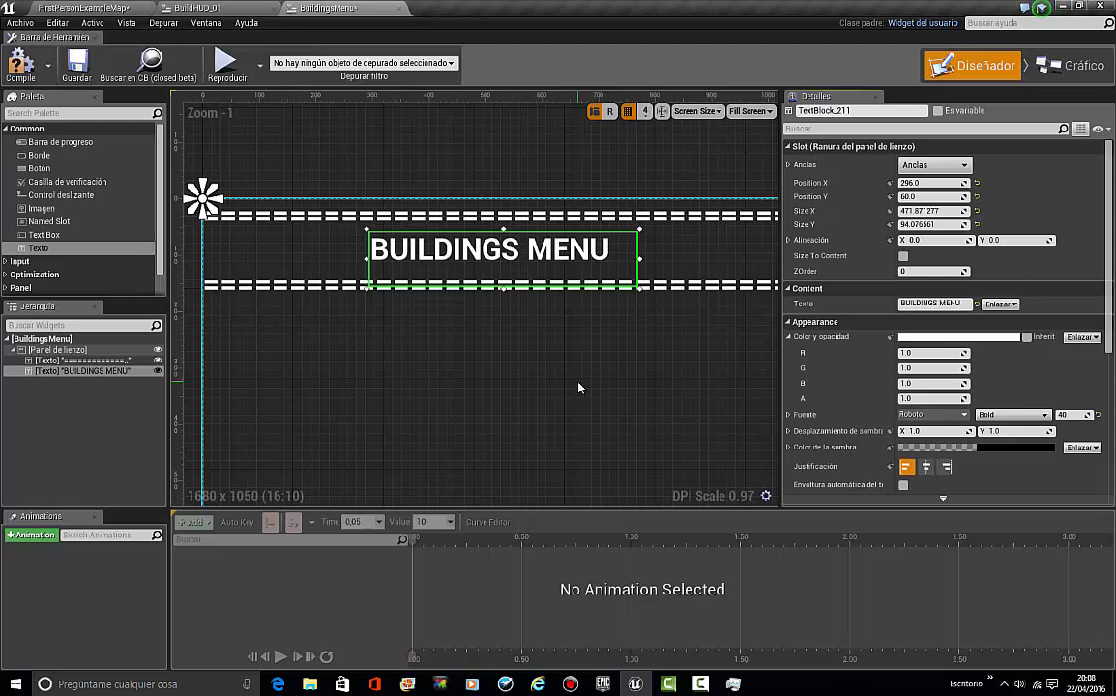
left_click(909, 304)
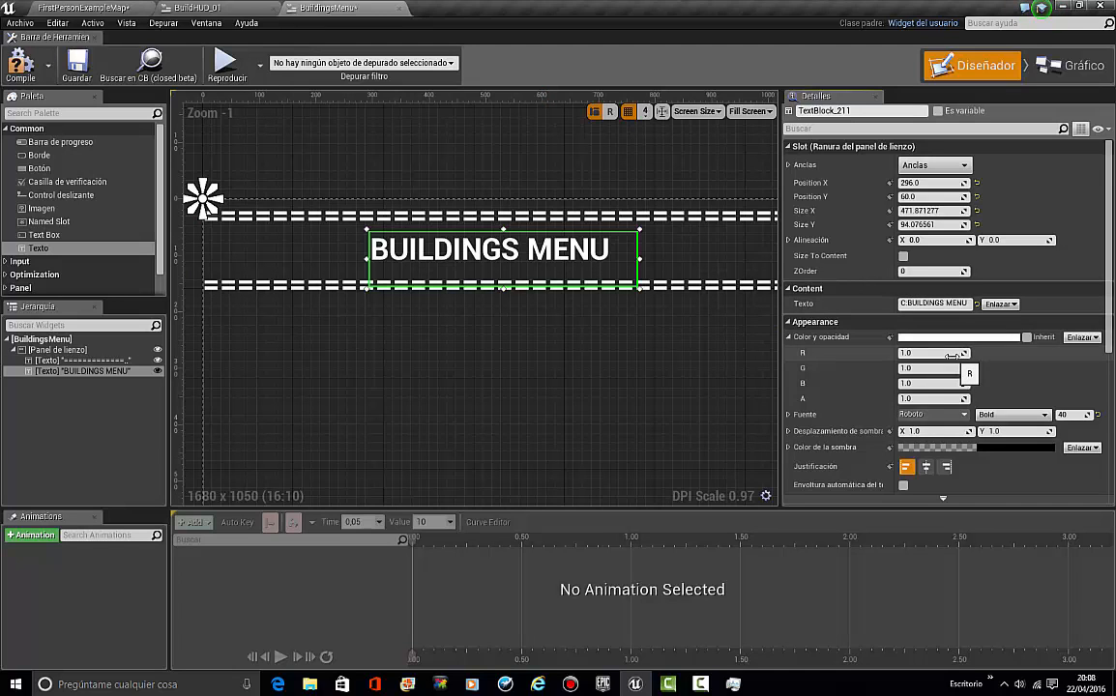
Step: Open a Windows command prompt to check how its path prompt is written, and close it
left_click(112, 682)
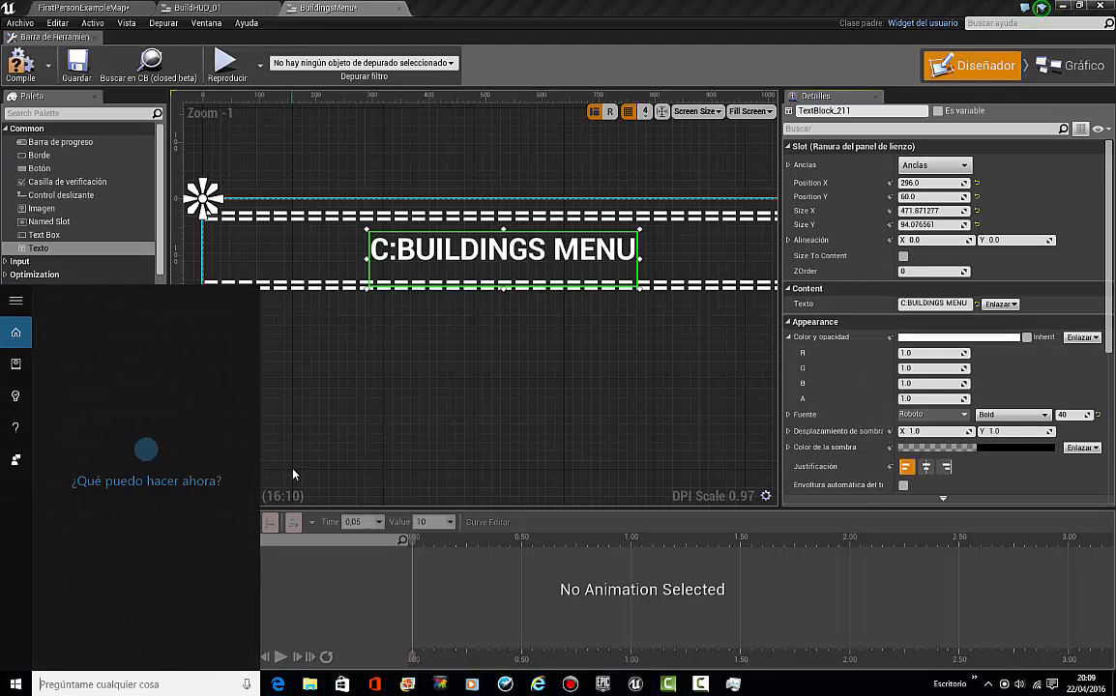
type("CMD")
key("Escape")
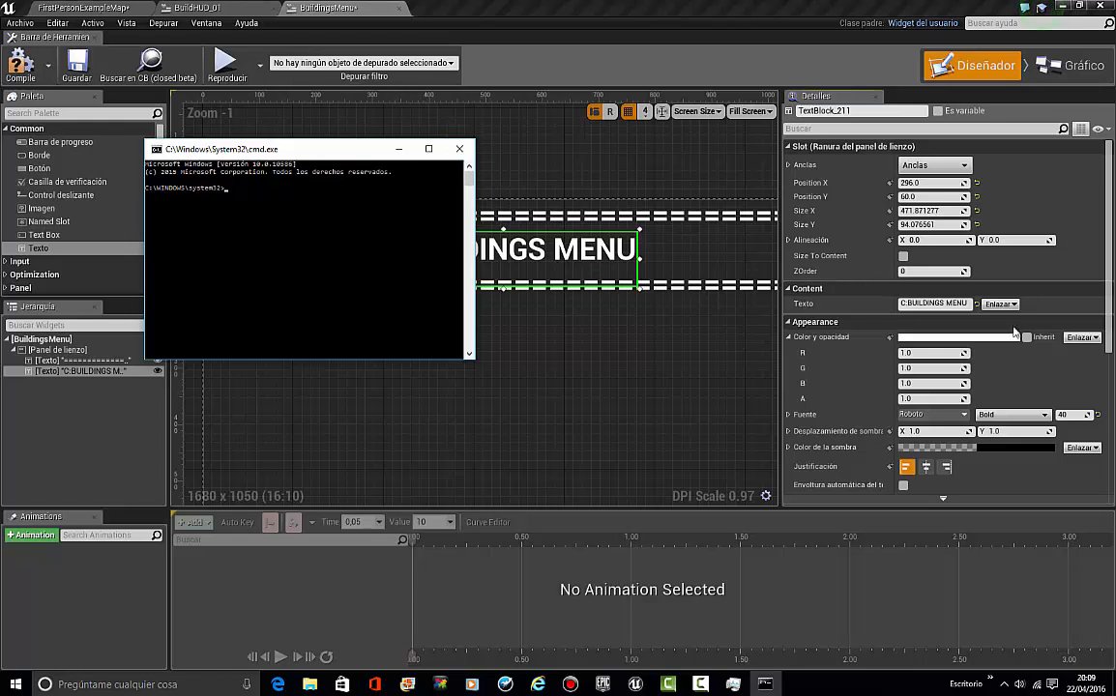
left_click(459, 148)
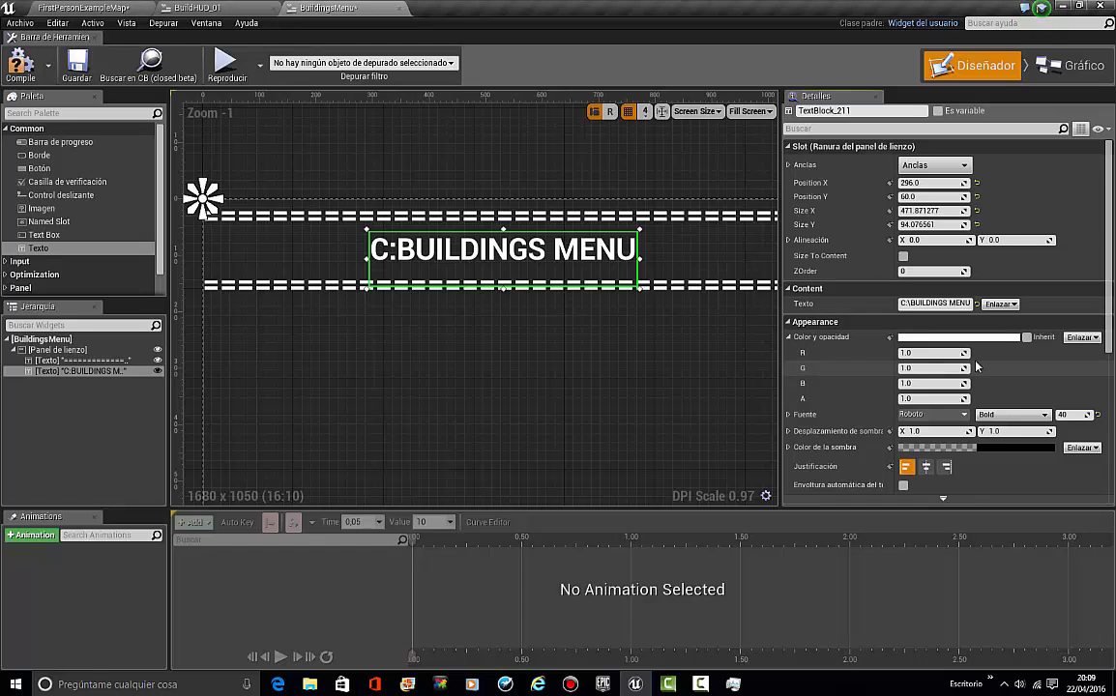
Step: Change the title text to C:\BUILDINGS MENU and widen its text block to about 1199
key("Return")
scroll(650, 251, "down", 4)
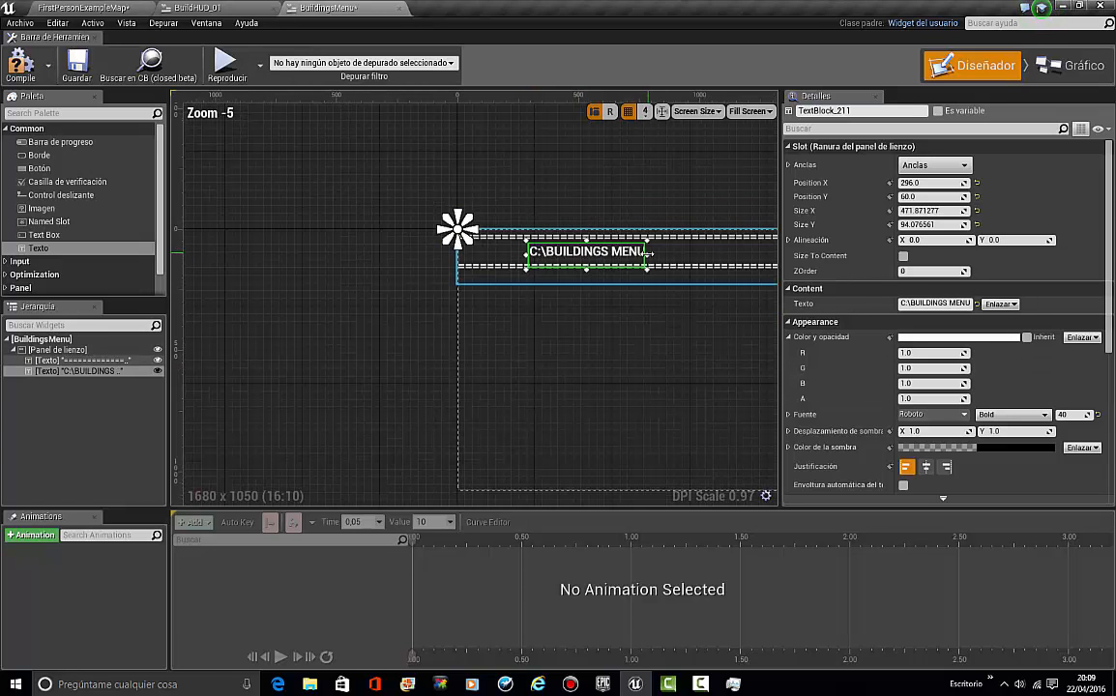
left_click_drag(650, 252, 817, 253)
mouse_move(570, 306)
right_mouse_down()
mouse_move(507, 288)
mouse_move(559, 311)
right_mouse_up()
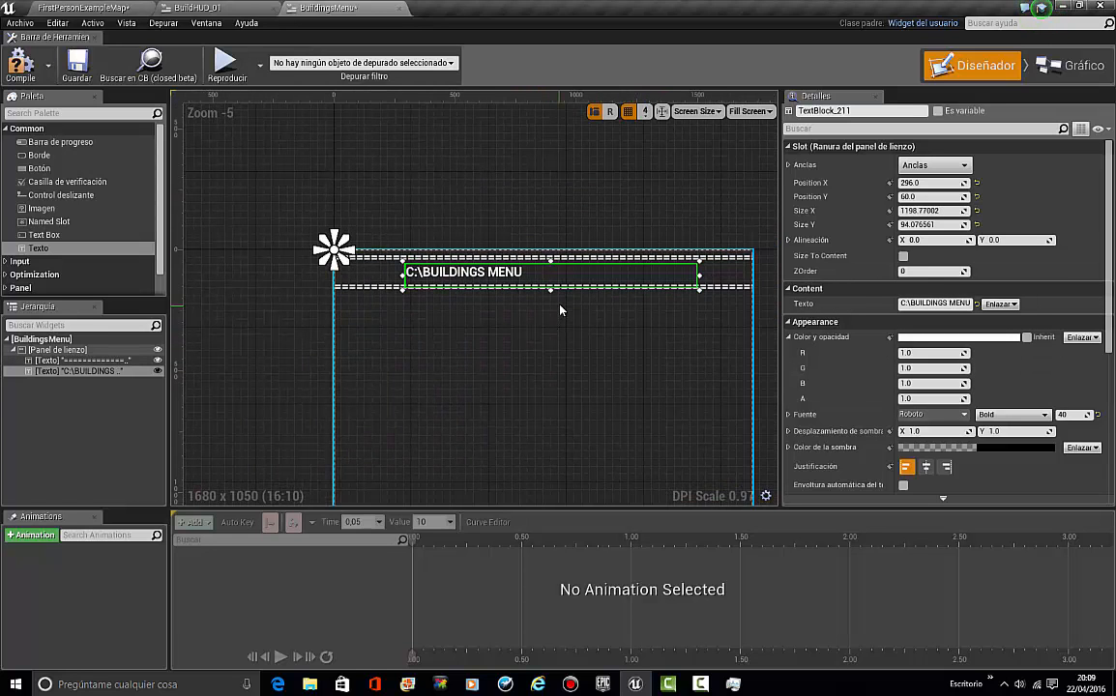
Step: Move the title text block near the canvas's left edge, at position (36, 64) between the two rows of equals signs
key("Left")
key("Left")
key("Left")
key("Left")
key("Left")
key("Left")
key("Left")
key("Left")
key("Left")
key("Left")
key("Left")
key("Left")
key("Left")
key("Left")
key("Left")
key("Left")
key("Left")
key("Left")
key("Left")
key("Left")
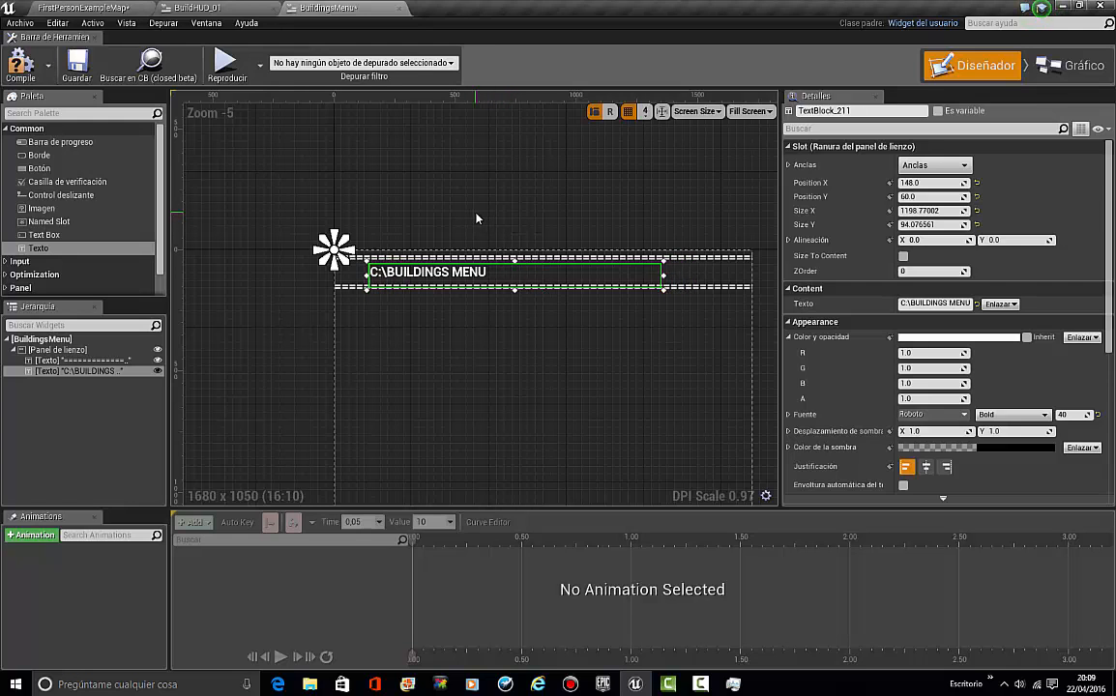
key("Left")
key("Left")
key("Left")
key("Left")
key("Left")
key("Left")
key("Left")
key("Left")
key("Left")
key("Left")
key("Left")
key("Left")
key("Left")
key("Left")
key("Left")
key("Left")
key("Left")
key("Left")
key("Left")
key("Left")
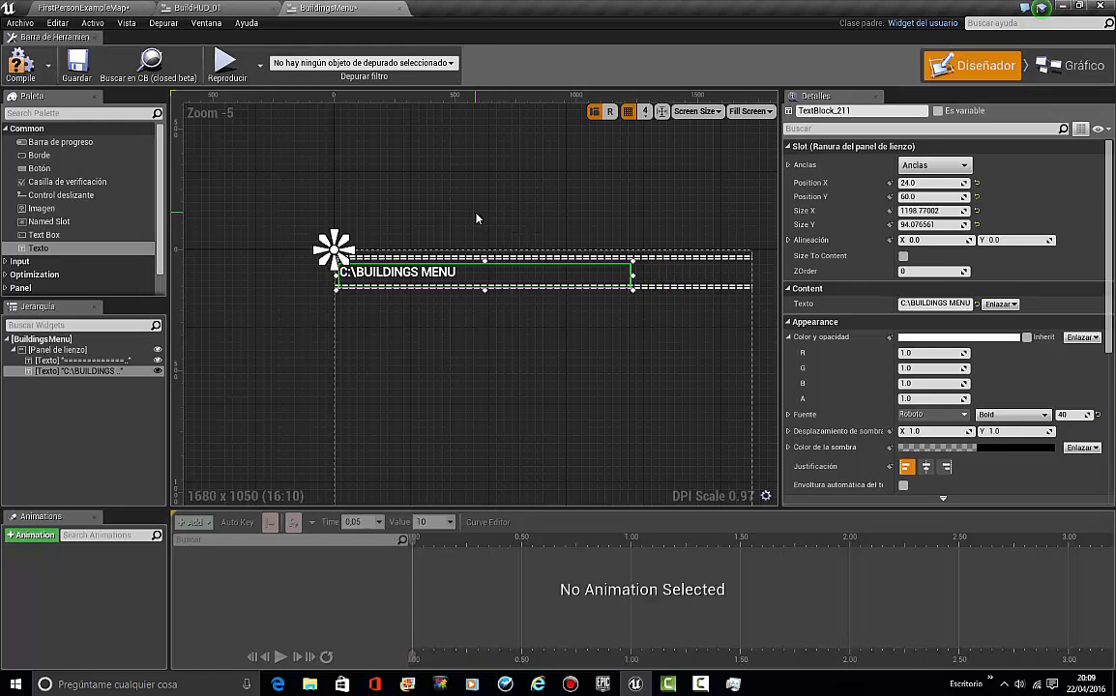
key("Right")
key("Right")
key("Right")
key("Right")
key("Right")
key("Right")
key("Right")
key("Right")
key("Right")
key("Right")
key("Right")
key("Right")
key("Right")
key("Right")
key("Right")
key("Right")
key("Right")
key("Right")
key("Right")
key("Right")
left_click(477, 217)
scroll(474, 222, "up", 4)
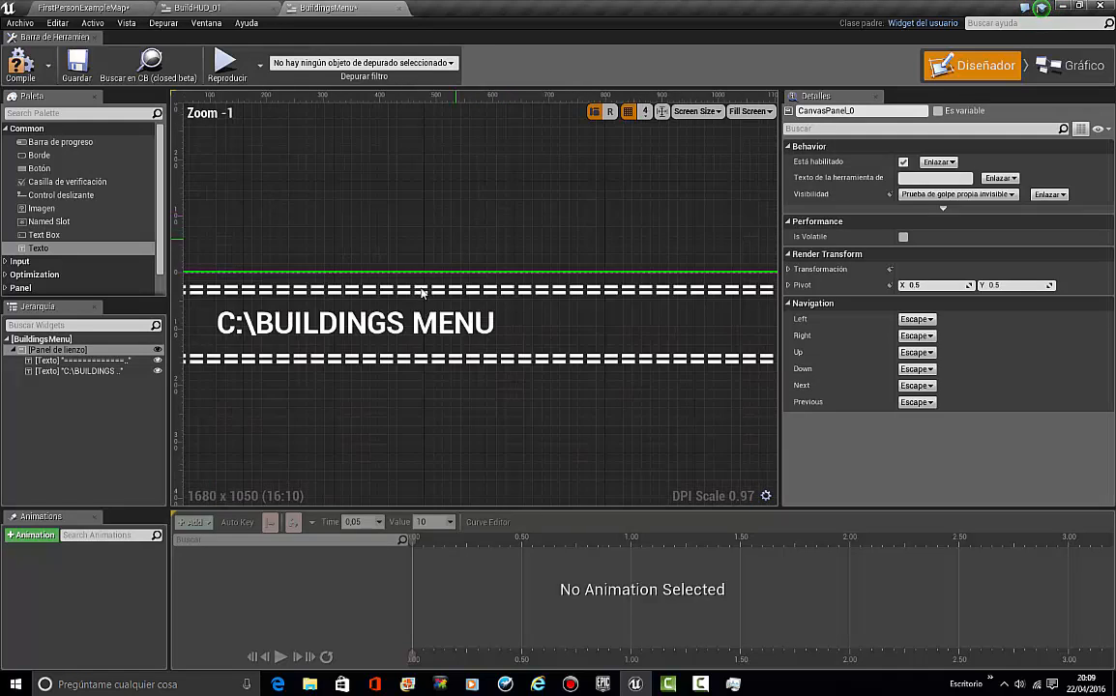
right_click_drag(397, 345, 572, 315)
left_click(573, 314)
left_click_drag(486, 302, 378, 265)
left_click(472, 221)
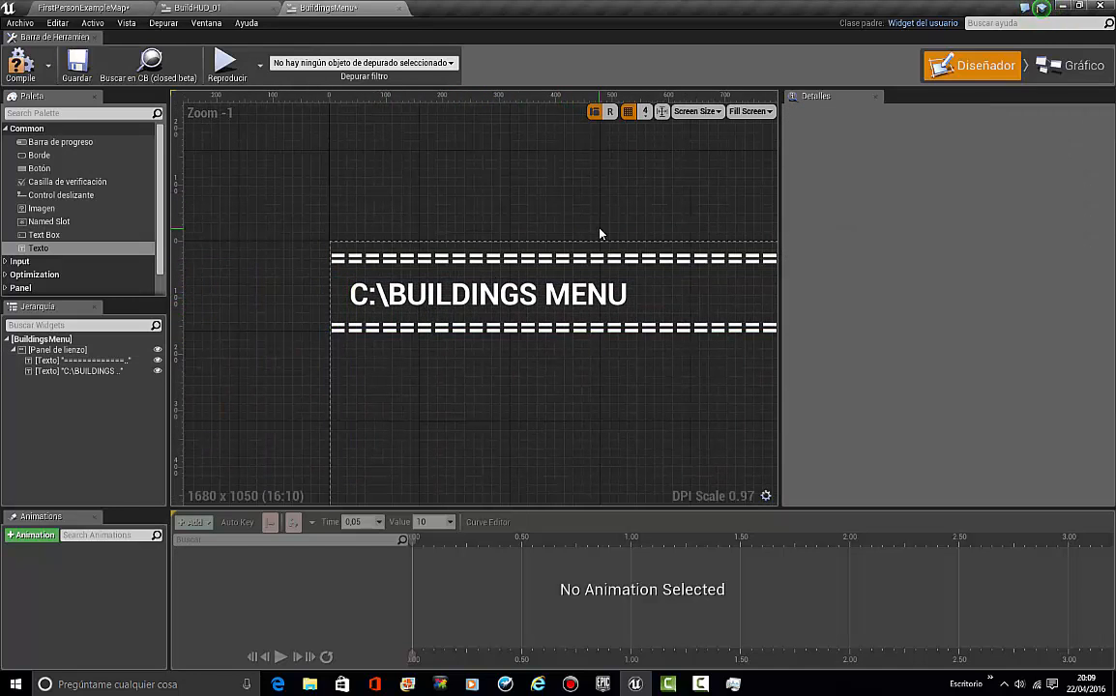
Step: Reduce the title text's font size to about 29 and shift its block to (12, 72)
right_click_drag(598, 234, 578, 268)
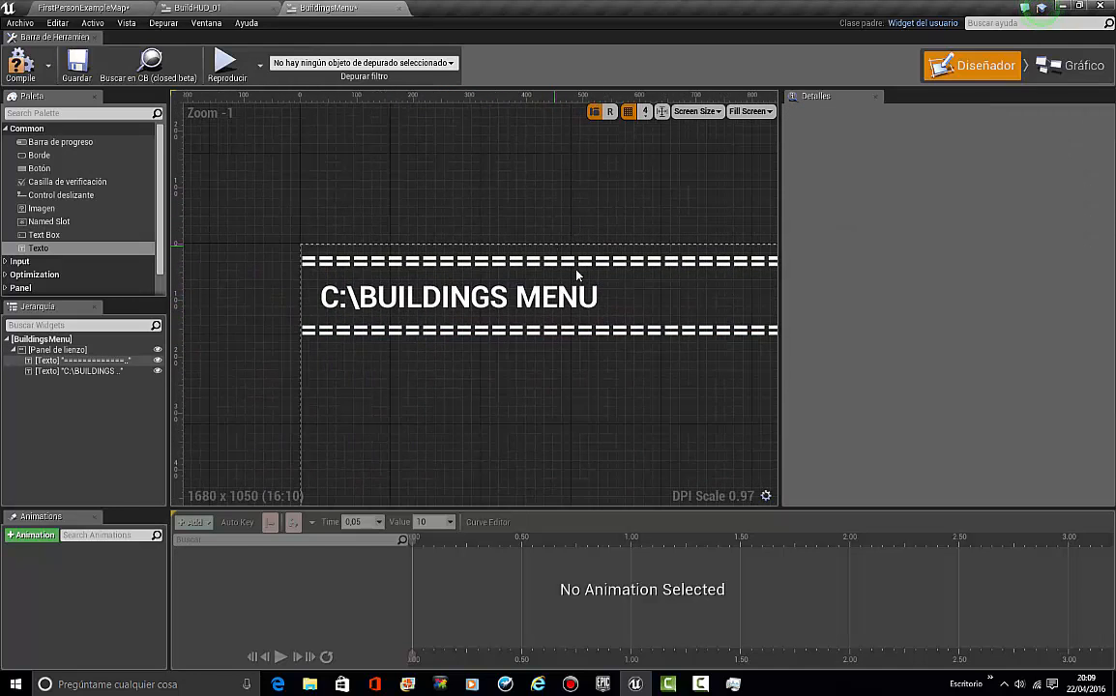
left_click(355, 305)
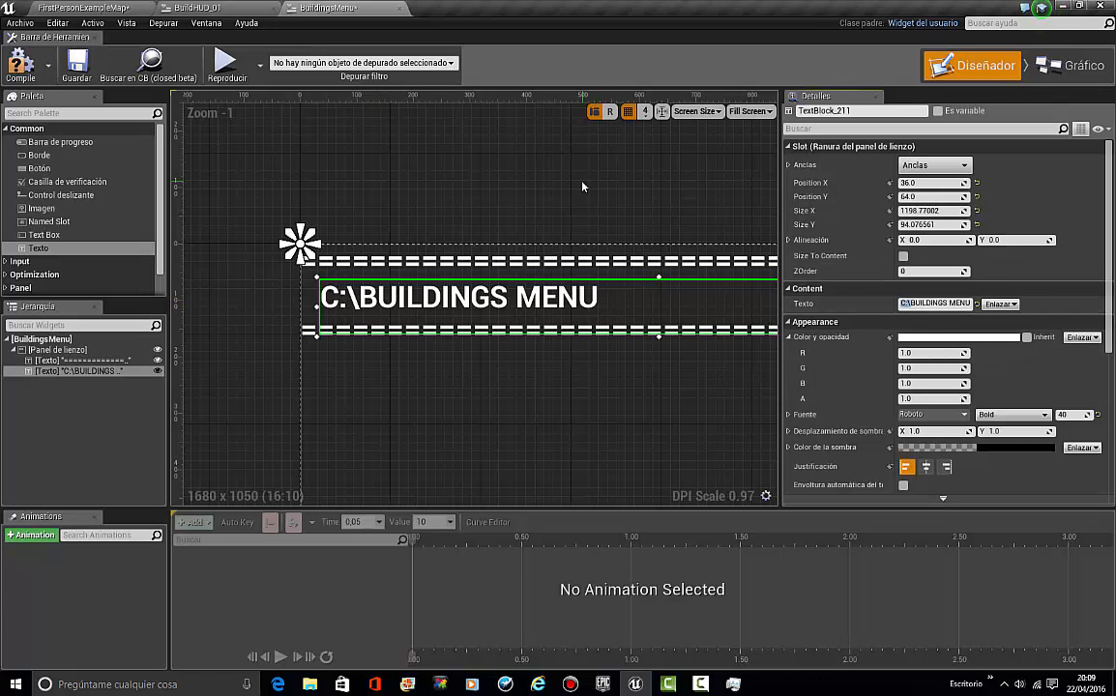
left_click(524, 163)
scroll(628, 307, "down", 6)
scroll(612, 296, "up", 3)
right_click_drag(601, 286, 549, 310)
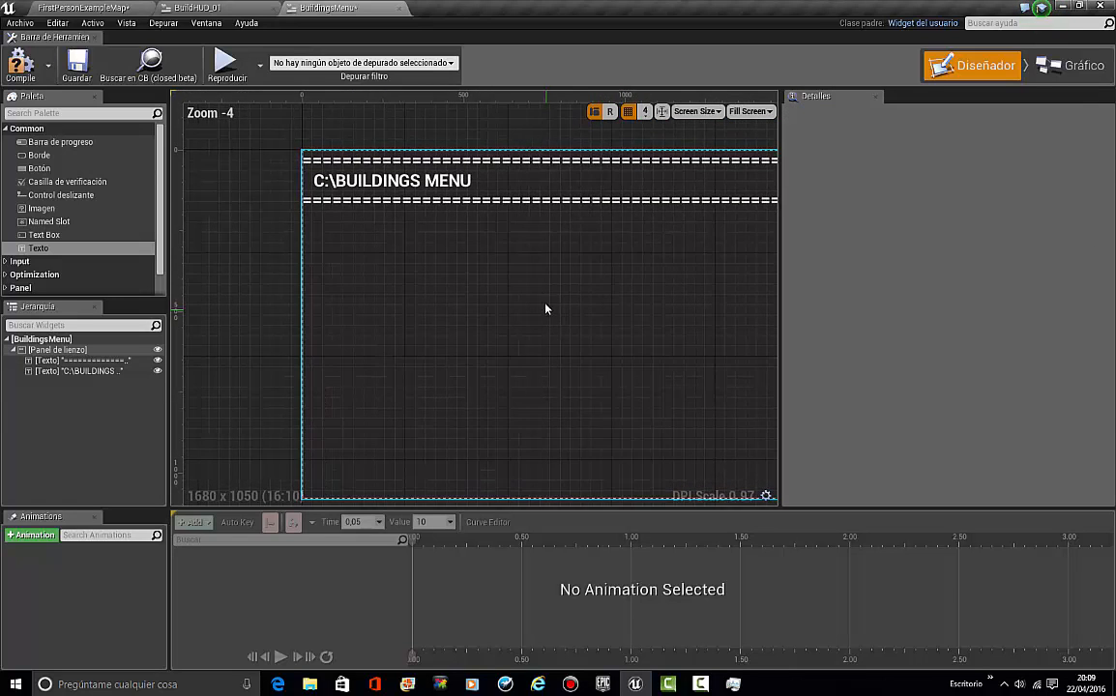
scroll(531, 299, "down", 3)
scroll(529, 301, "up", 2)
right_click_drag(453, 307, 415, 314)
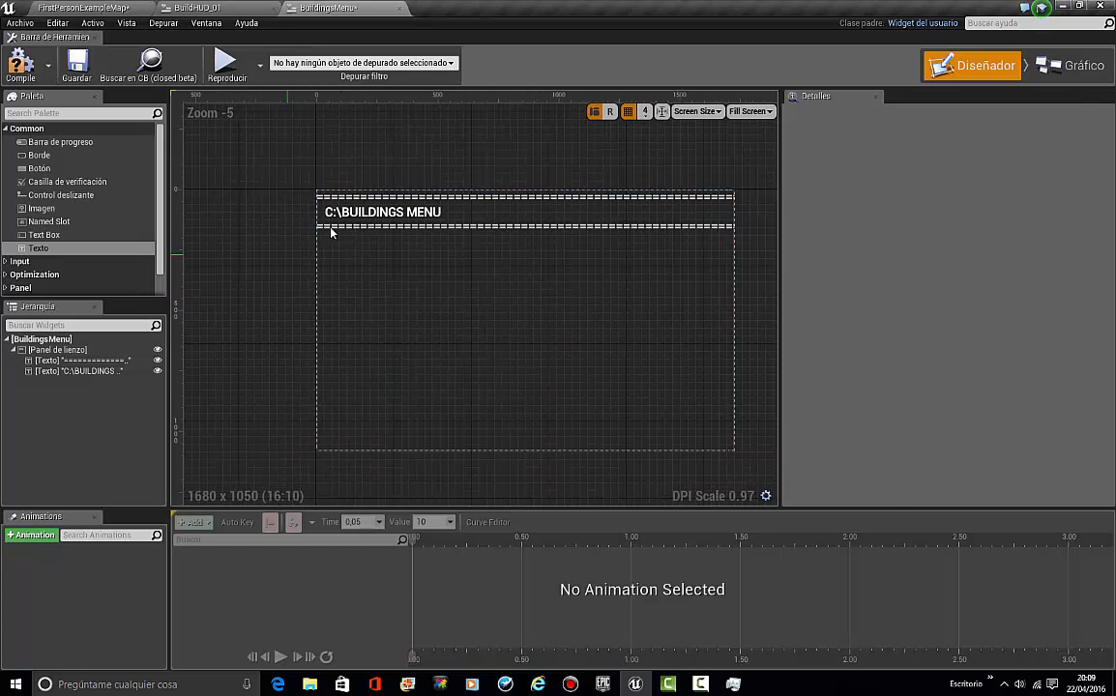
left_click(444, 206)
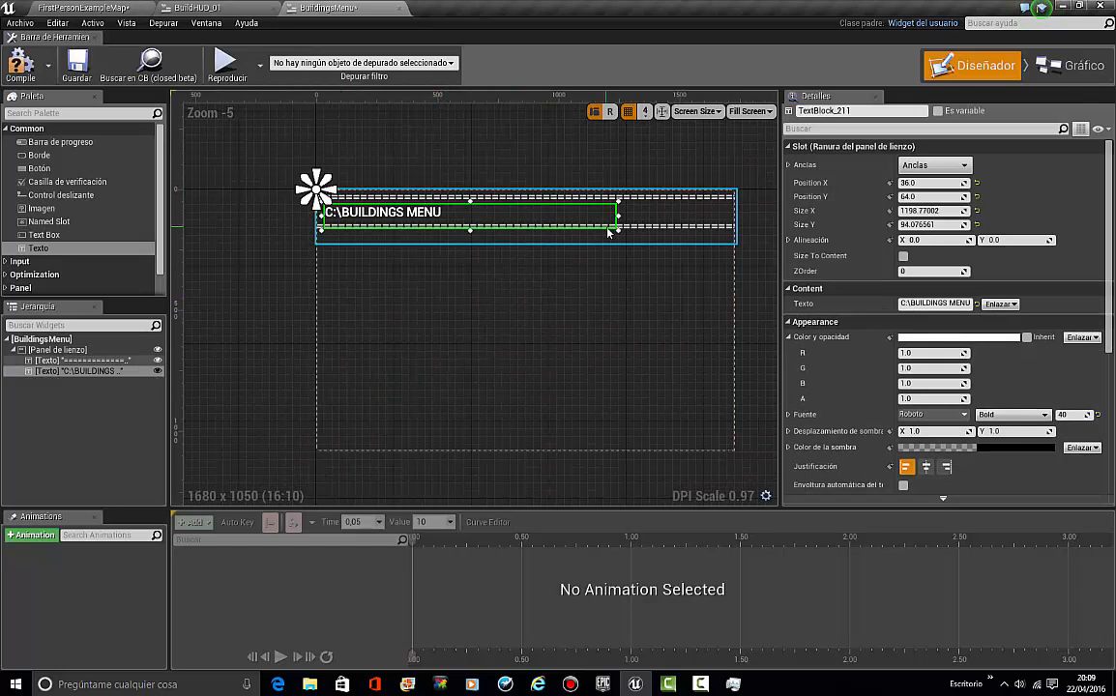
left_click_drag(1074, 415, 1066, 414)
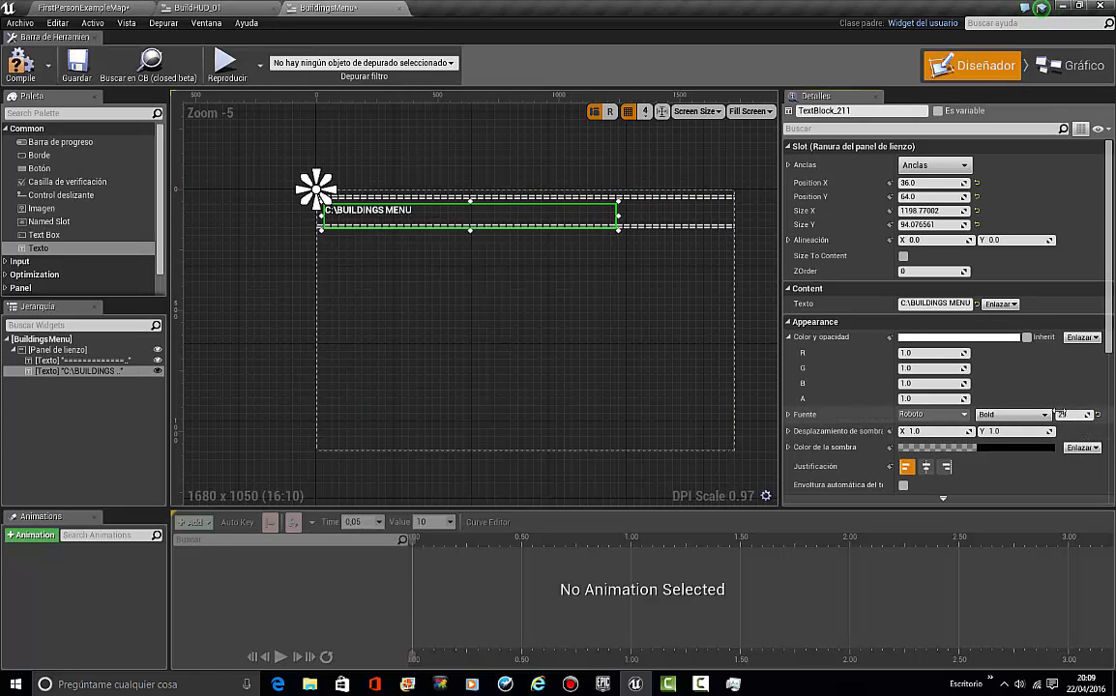
scroll(515, 191, "up", 3)
right_click_drag(514, 190, 579, 260)
left_click_drag(292, 301, 281, 304)
left_click(383, 184)
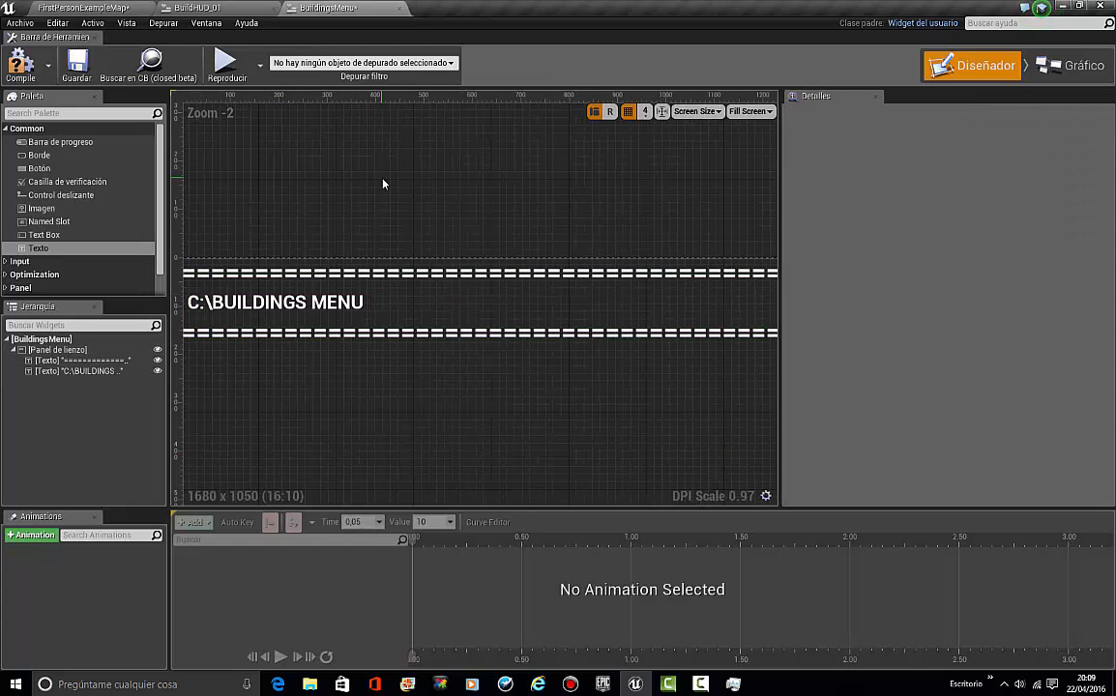
Step: Try reducing the font size of the equals-sign rows to 26, and undo the change
scroll(516, 281, "down", 4)
scroll(553, 349, "up", 3)
scroll(436, 294, "down", 3)
left_click(429, 283)
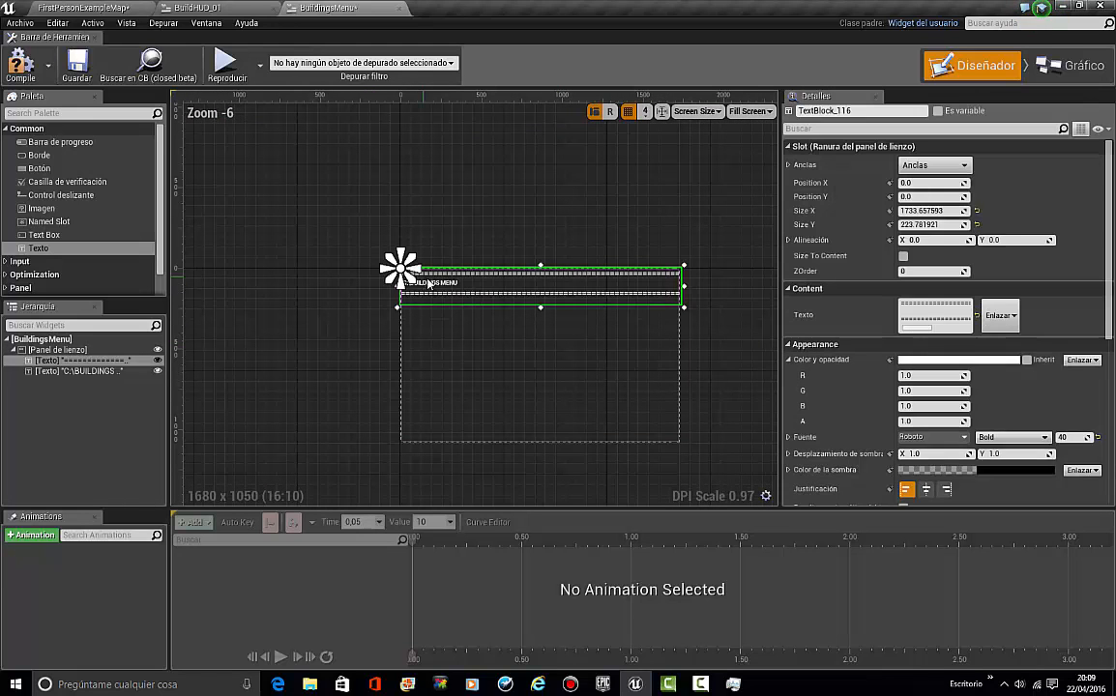
left_click_drag(1062, 437, 1061, 433)
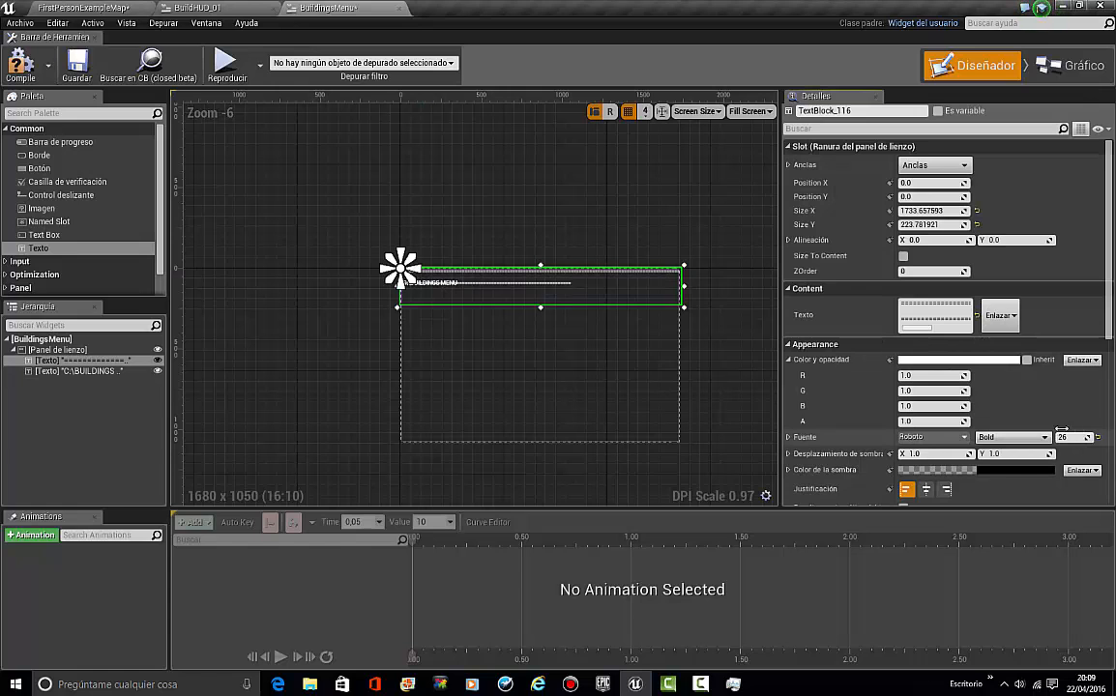
left_click(57, 22)
left_click(92, 45)
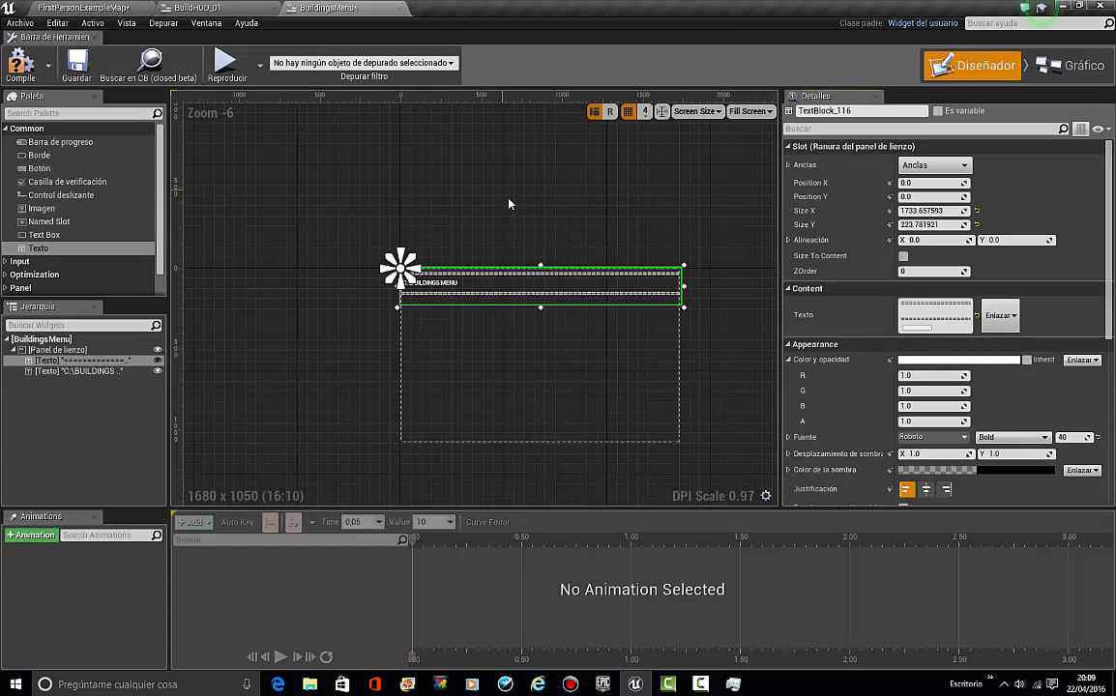
Step: Set the title text's font size to 18 and move its block up closer to the upper row of equals signs
left_click(452, 286)
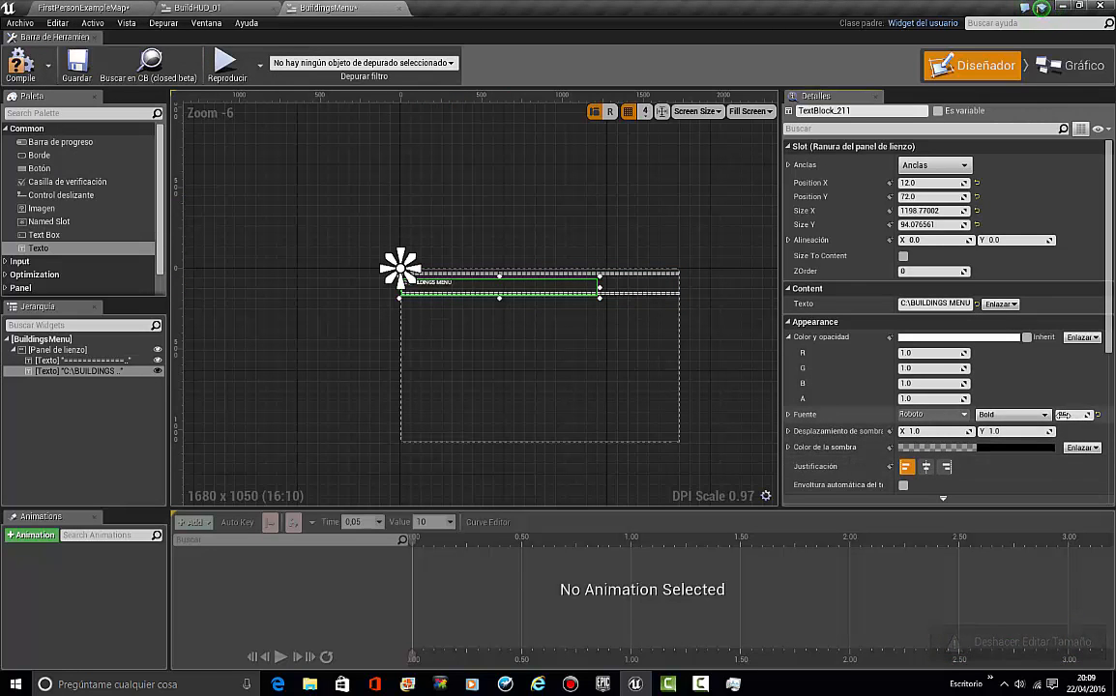
scroll(478, 329, "up", 11)
left_click_drag(479, 314, 474, 287)
Step: Set the font size of the equals-sign text block to 31
left_click(479, 407)
scroll(1083, 398, "down", 4)
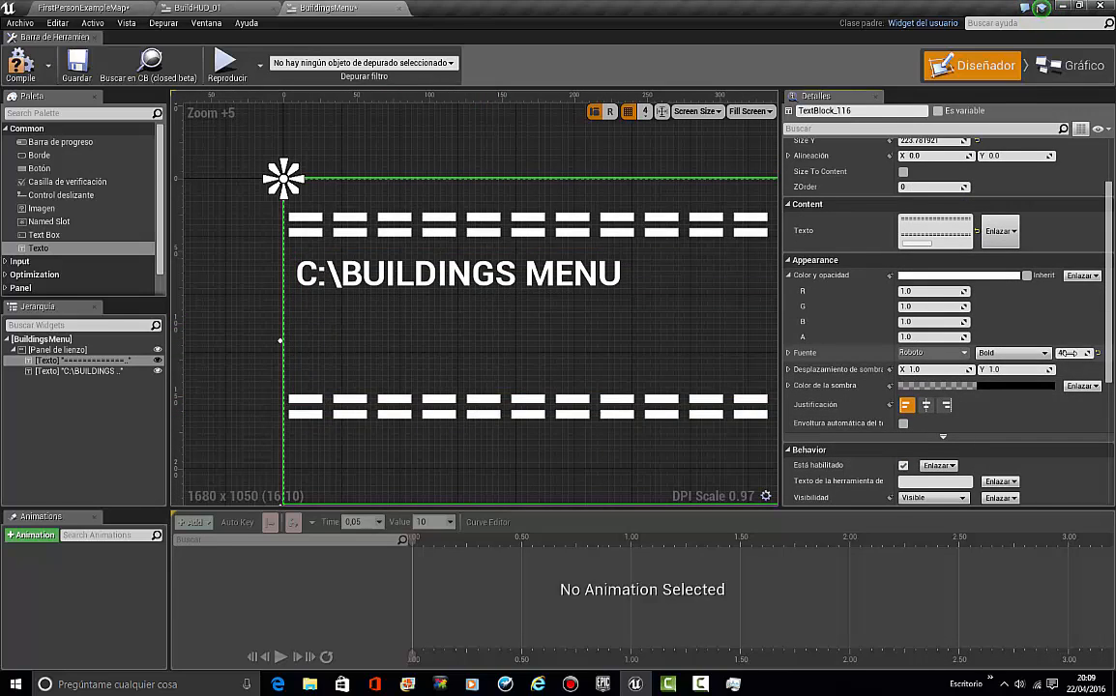
left_click_drag(1070, 355, 1074, 359)
scroll(642, 311, "down", 12)
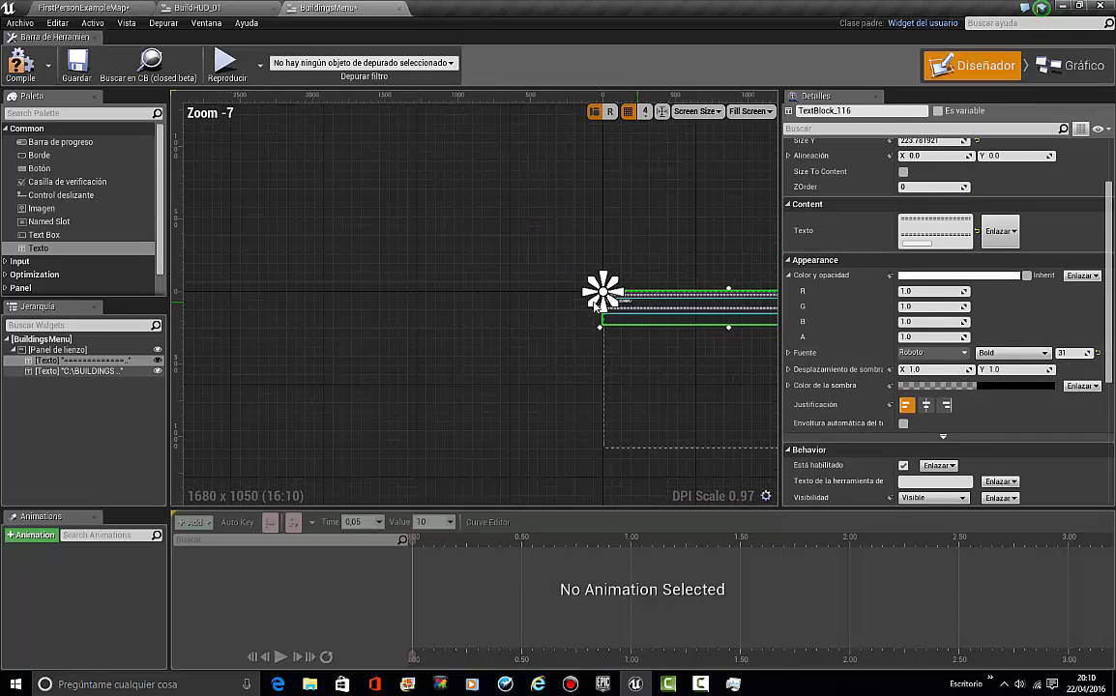
Step: Extend the lower row of equals signs to the canvas's right edge so it matches the upper row
right_click_drag(642, 311, 492, 295)
scroll(691, 309, "up", 3)
right_click_drag(691, 309, 655, 309)
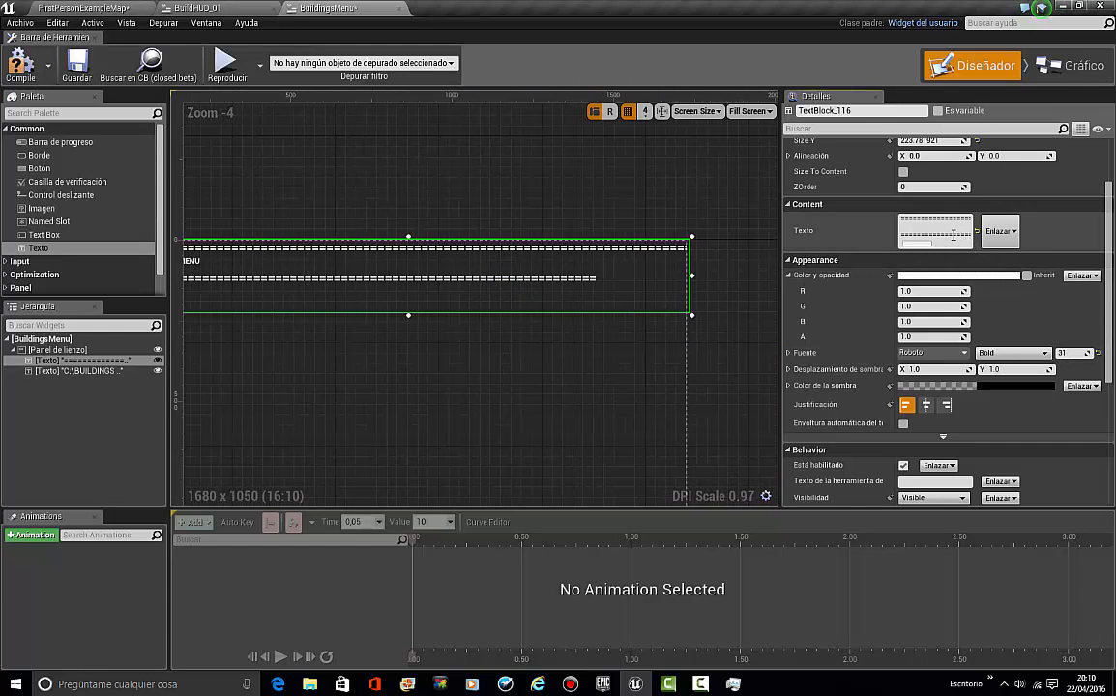
type("============")
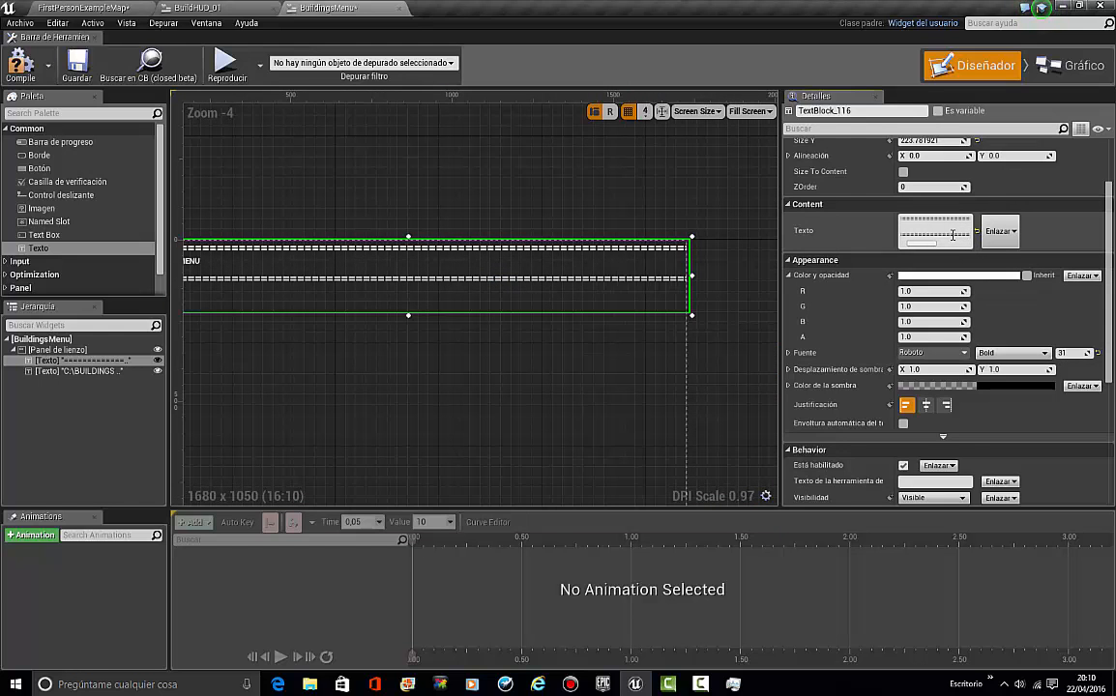
left_click(536, 201)
right_click_drag(423, 235, 692, 248)
left_click(565, 199)
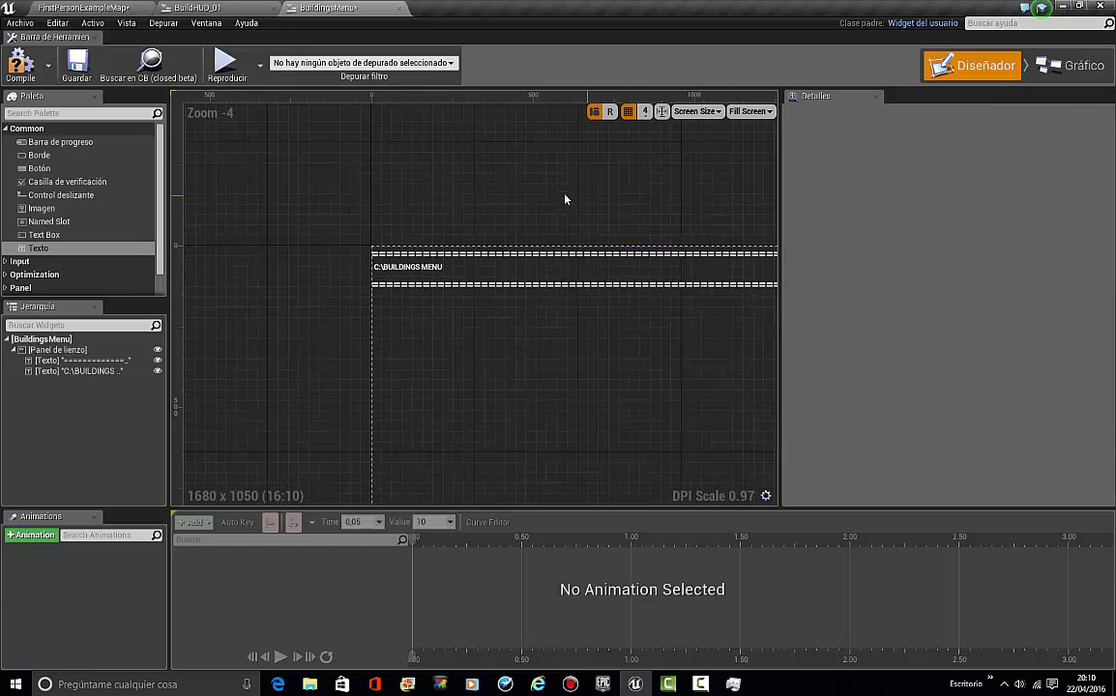
Step: Examine the header layout and how the ends of both equals-sign rows line up with the canvas edge
scroll(523, 294, "down", 3)
scroll(533, 295, "up", 1)
scroll(536, 299, "up", 2)
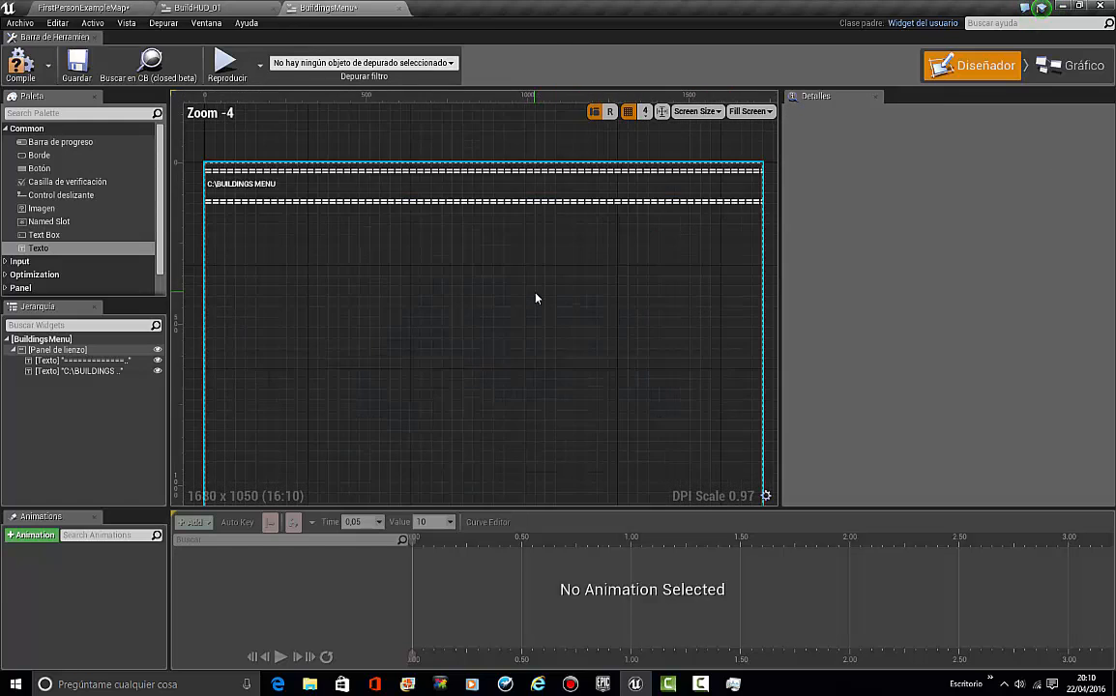
right_click_drag(536, 299, 468, 304)
scroll(473, 297, "down", 3)
scroll(488, 283, "up", 2)
scroll(488, 283, "up", 1)
left_click(527, 238)
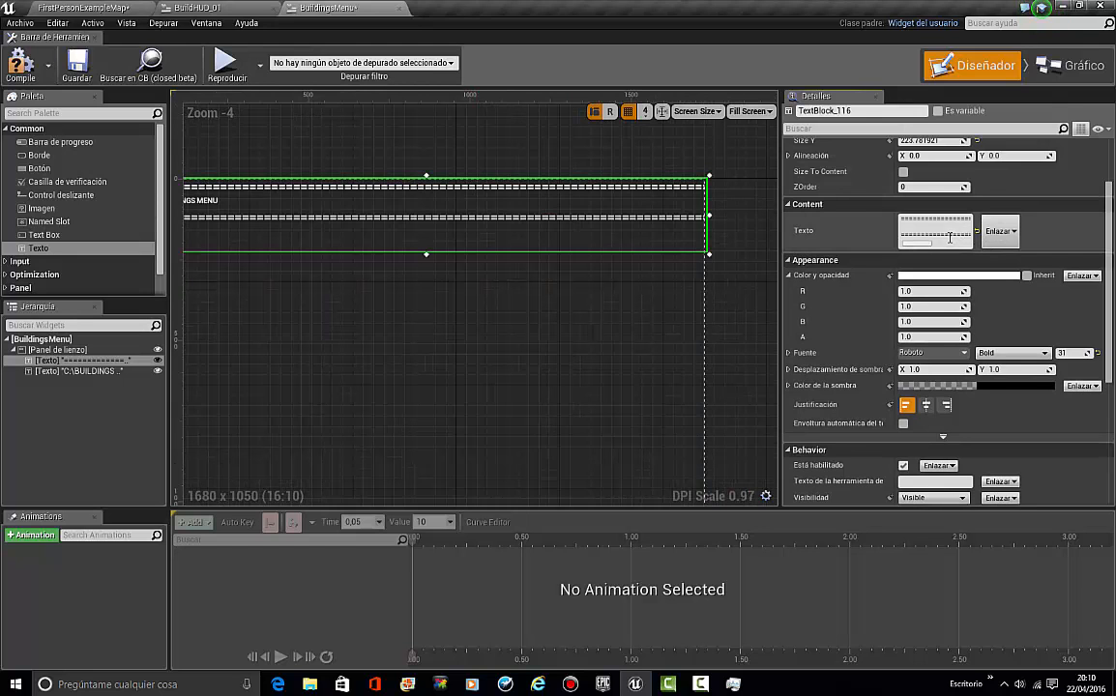
key("Right")
key("Right")
key("Right")
left_click(553, 135)
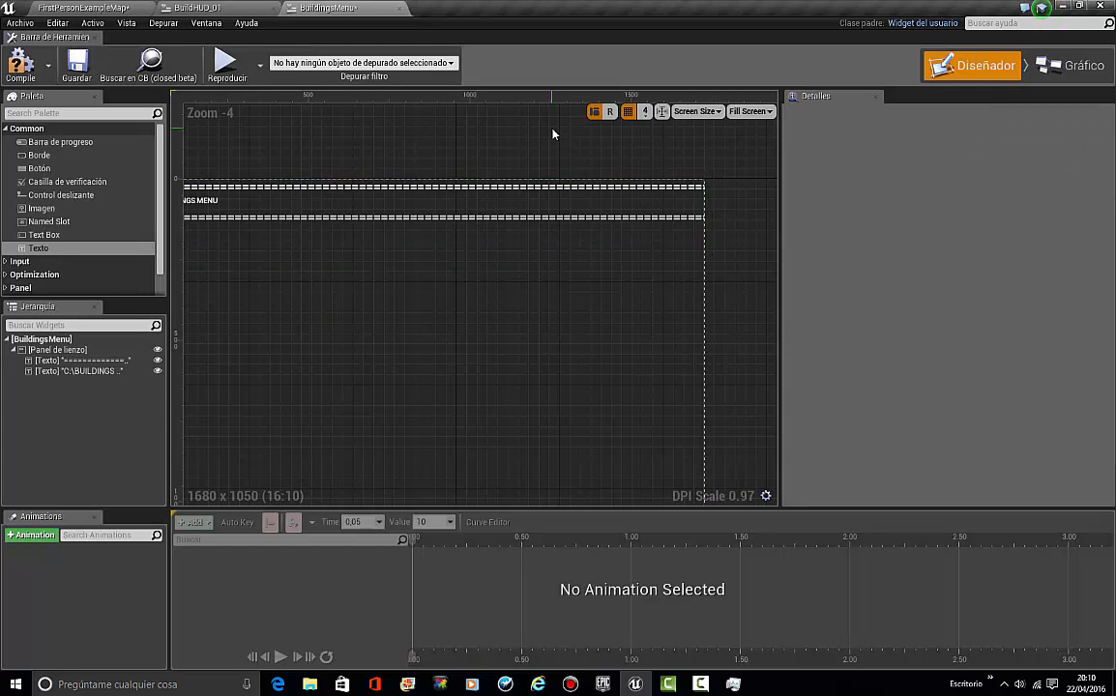
scroll(556, 135, "down", 2)
scroll(543, 184, "up", 2)
right_click_drag(304, 220, 524, 284)
right_click_drag(454, 281, 418, 275)
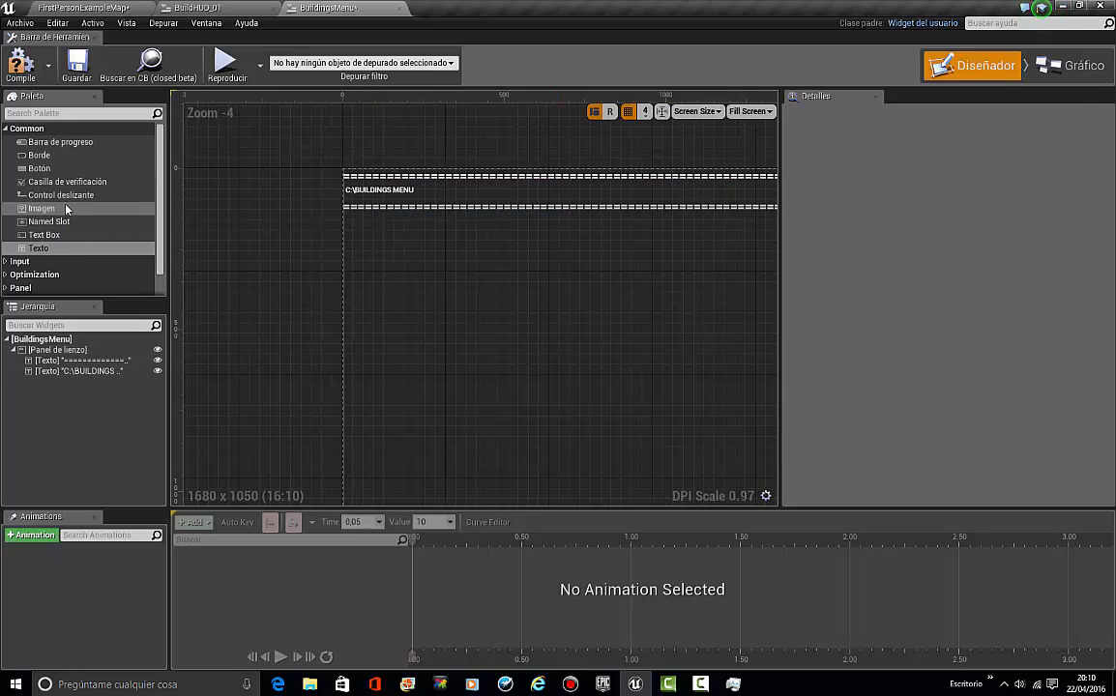
Step: Add an image widget below the header near the canvas's left edge and move it slightly lower
left_click_drag(39, 208, 365, 238)
scroll(365, 239, "up", 5)
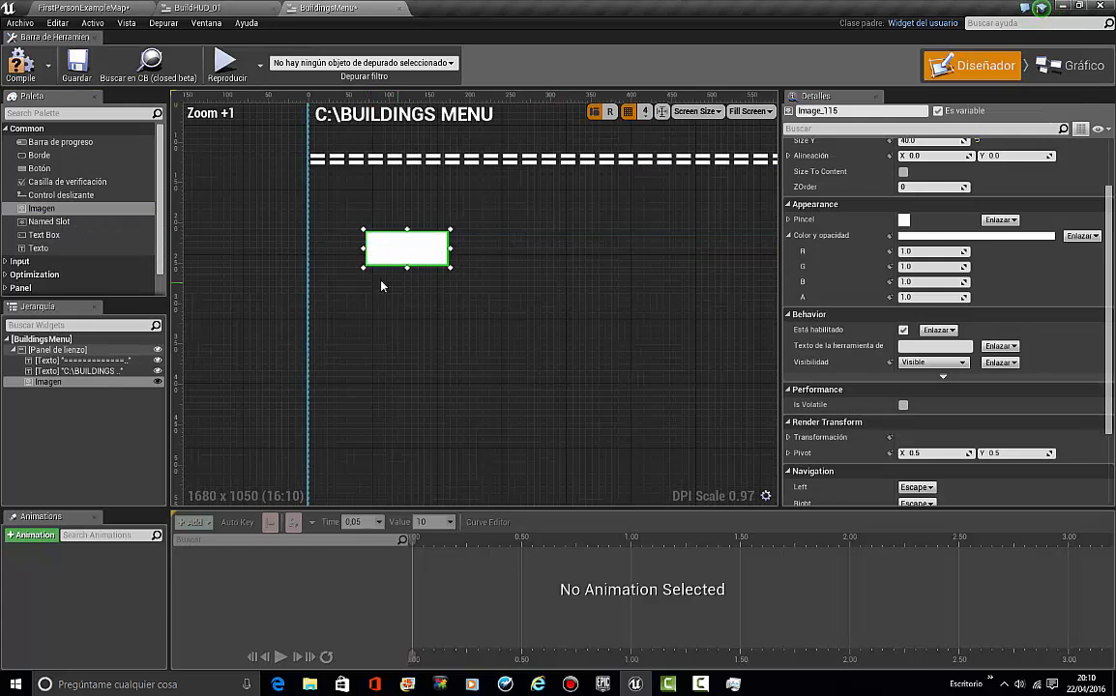
right_click_drag(380, 280, 354, 273)
left_click_drag(373, 253, 373, 294)
Step: Reduce the height of the equals-sign text block by raising its lower edge to just below the lower row
left_click(423, 168)
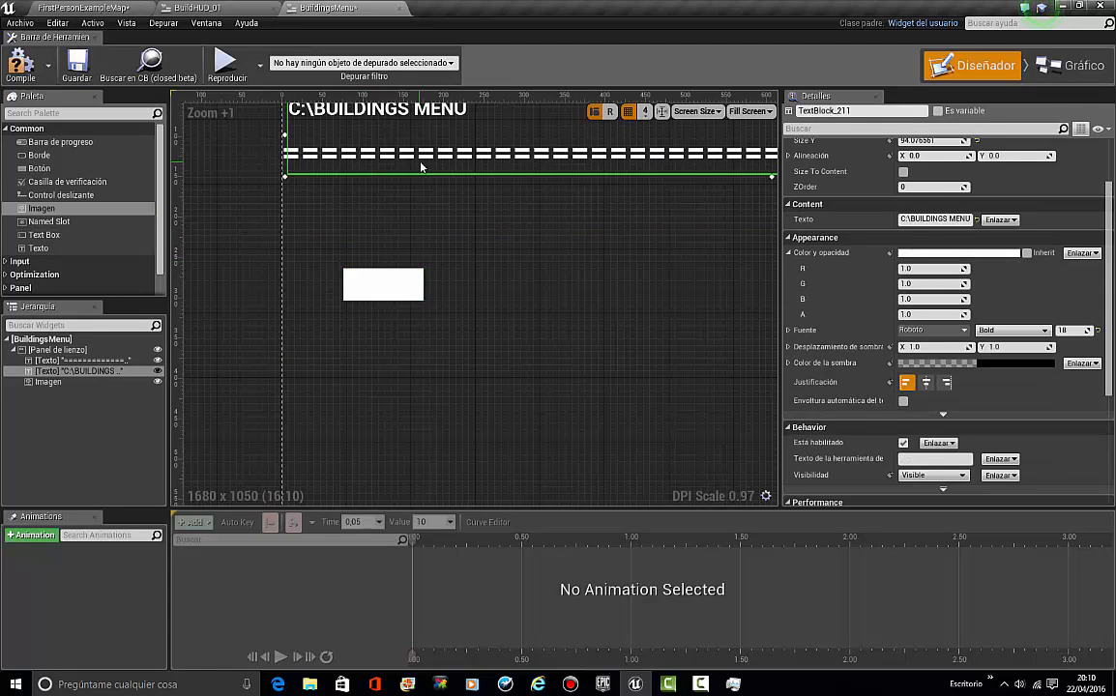
left_click(375, 215)
scroll(484, 242, "down", 5)
right_click_drag(712, 259, 665, 271)
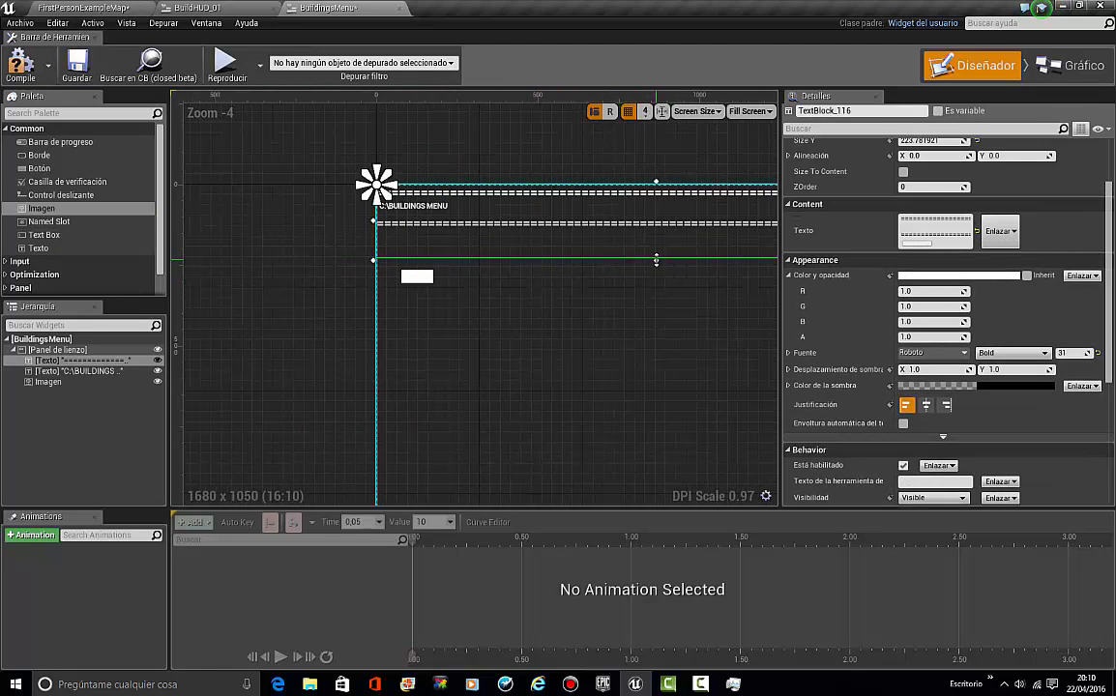
left_click_drag(656, 260, 657, 240)
left_click(302, 232)
scroll(416, 256, "up", 4)
Step: Add a text block to the right of the white image and a button just above the image
left_click(434, 293)
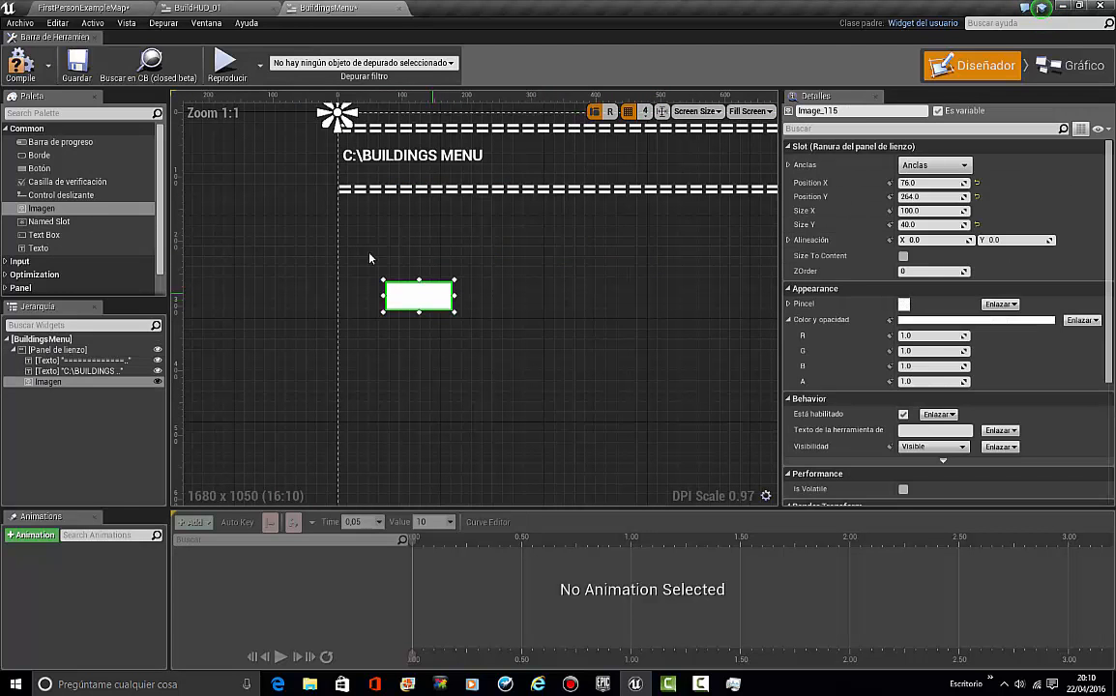
left_click_drag(38, 248, 599, 376)
left_click_drag(39, 168, 446, 248)
Step: Set the white image's size to 200 by 200
left_click(411, 293)
scroll(411, 293, "down", 6)
scroll(410, 293, "up", 6)
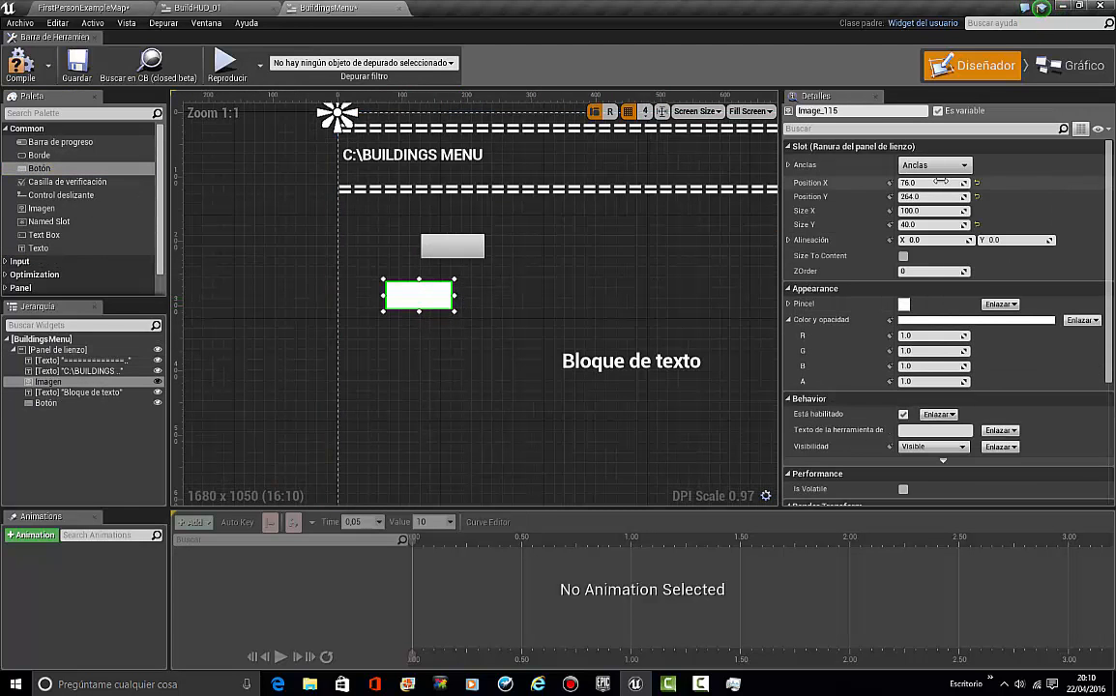
left_click(933, 211)
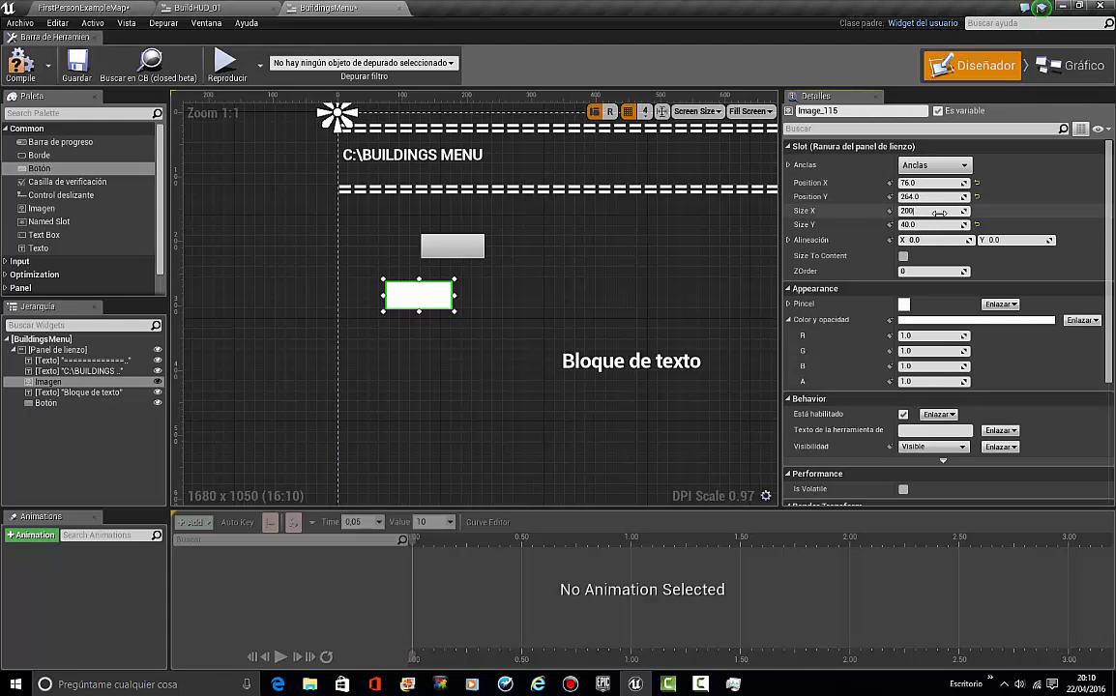
type("200")
key("Return")
left_click(933, 224)
type("2")
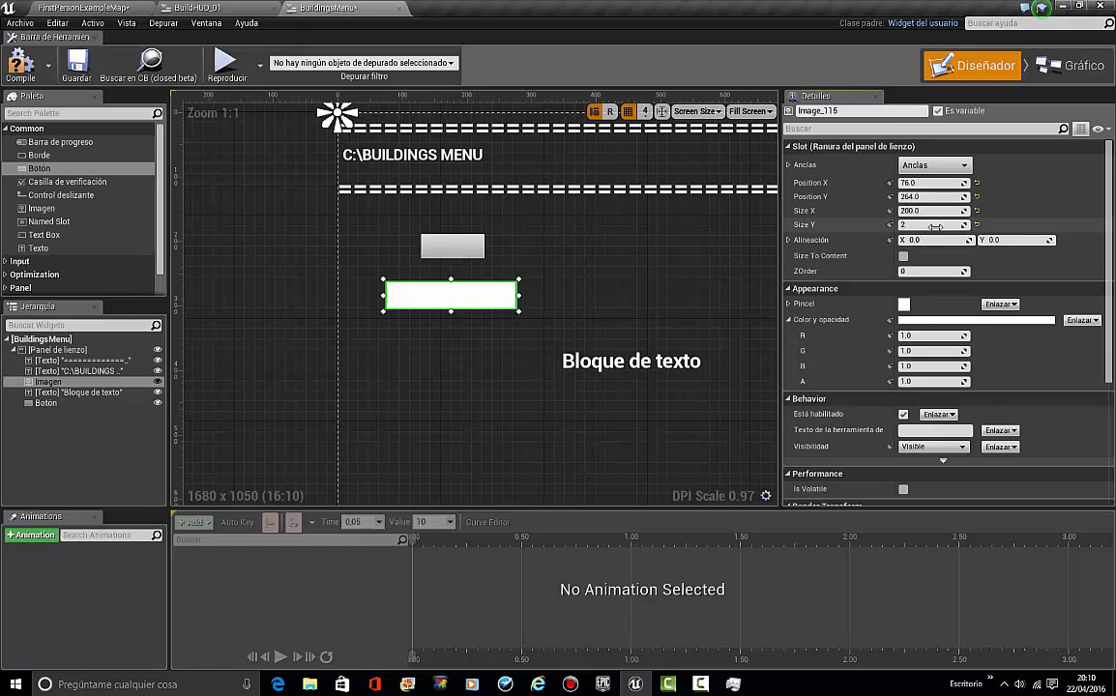
type("00")
key("Return")
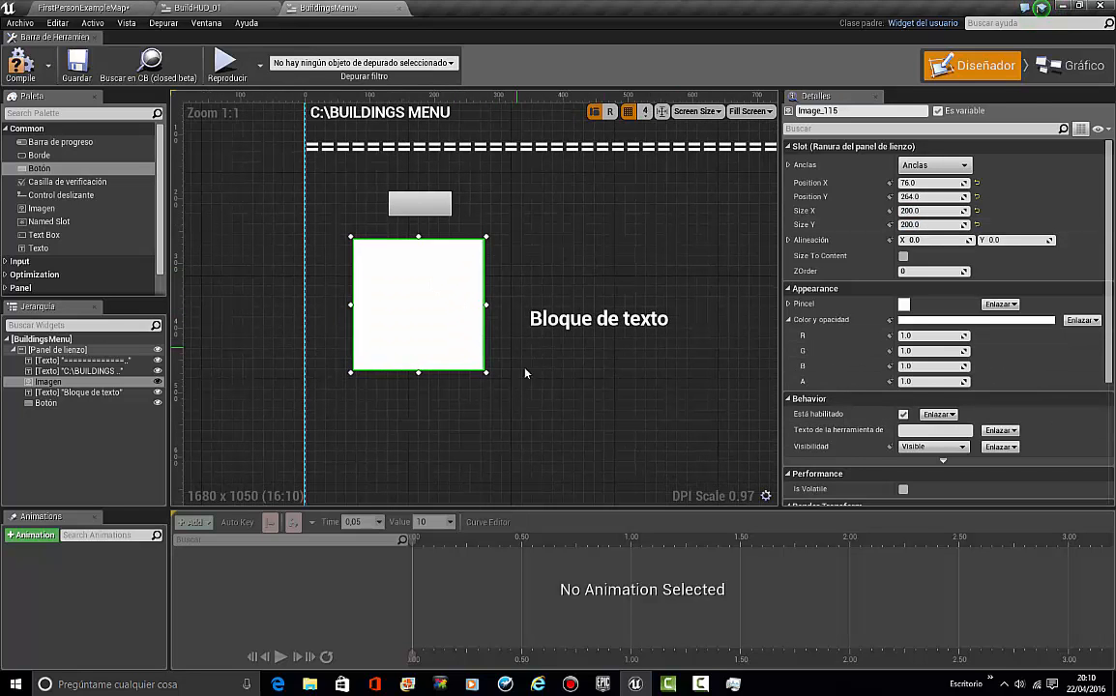
Step: Paste a copy of the white image below the text block and set its size to 185 by 185
left_click(528, 392)
key("ctrl+v")
left_click(593, 448)
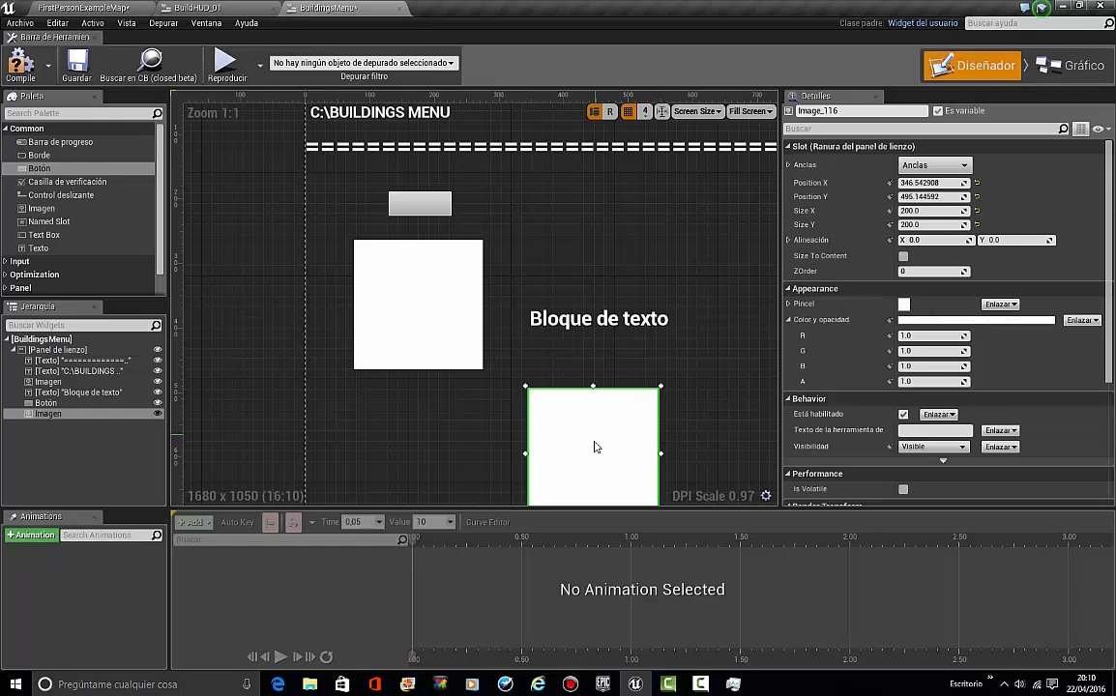
left_click(934, 211)
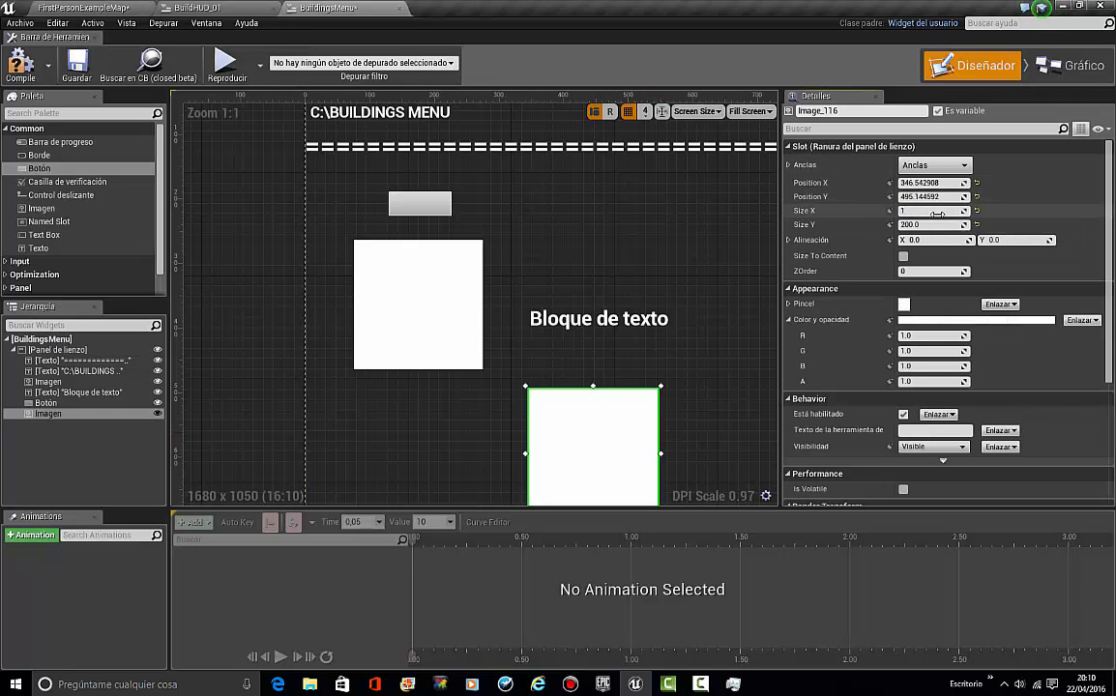
key("Return")
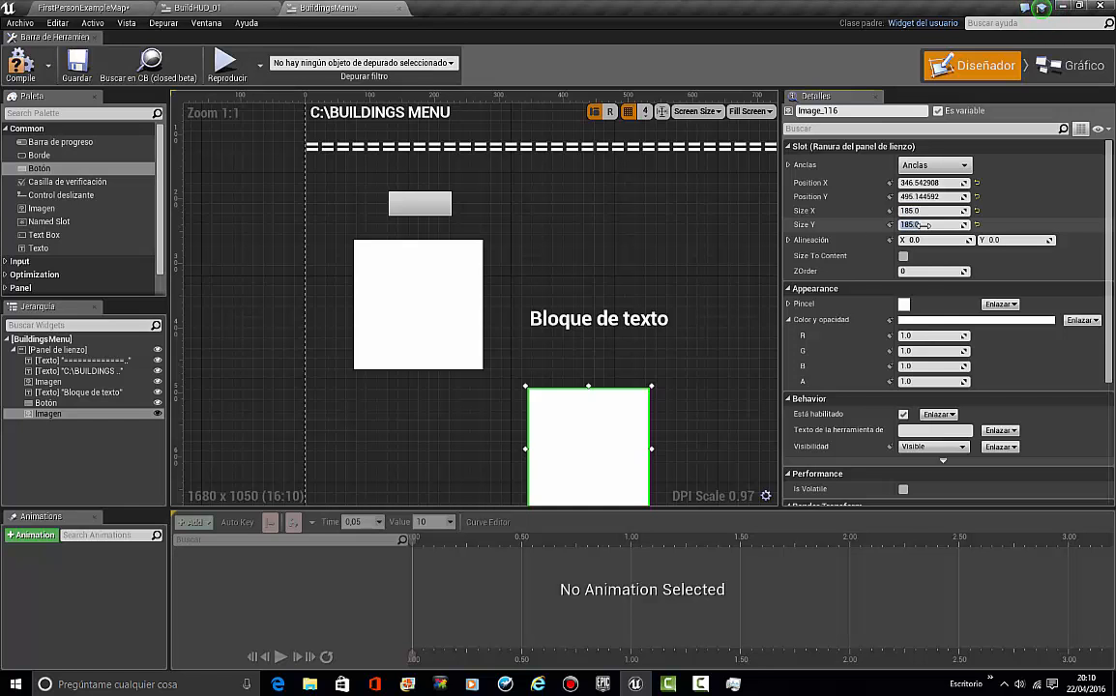
key("Return")
Step: Place the smaller image copy centred over the larger image at X 84, Y 272
left_click_drag(577, 451, 403, 303)
scroll(421, 304, "up", 4)
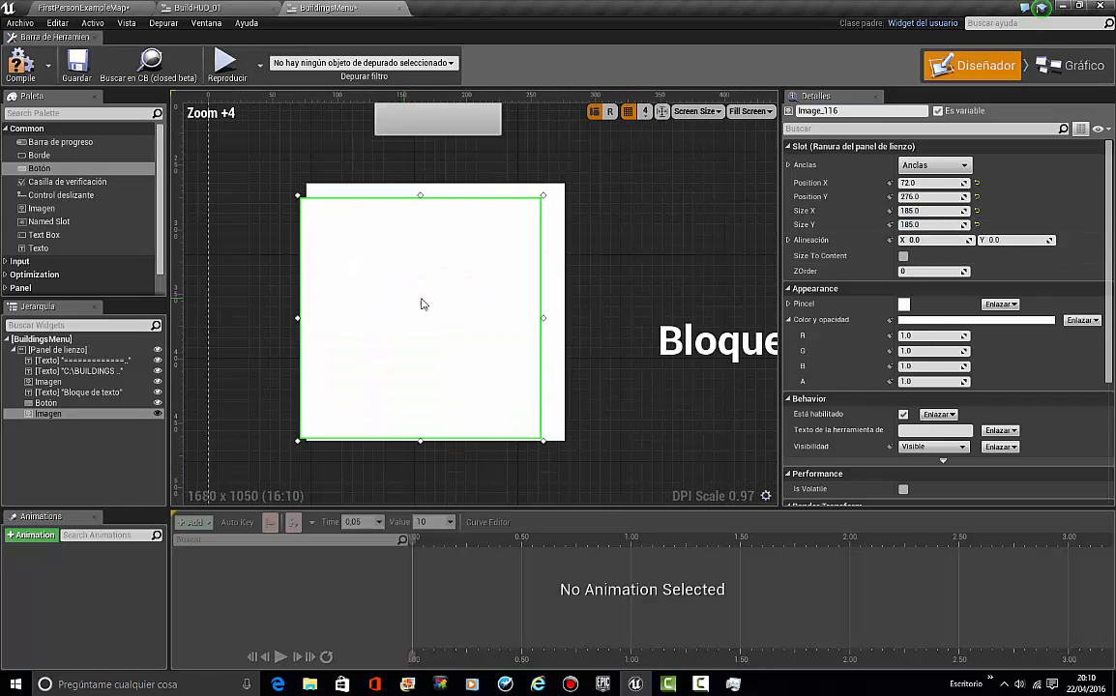
scroll(423, 305, "up", 4)
scroll(428, 321, "down", 2)
key("Up")
key("Right")
key("Right")
key("Right")
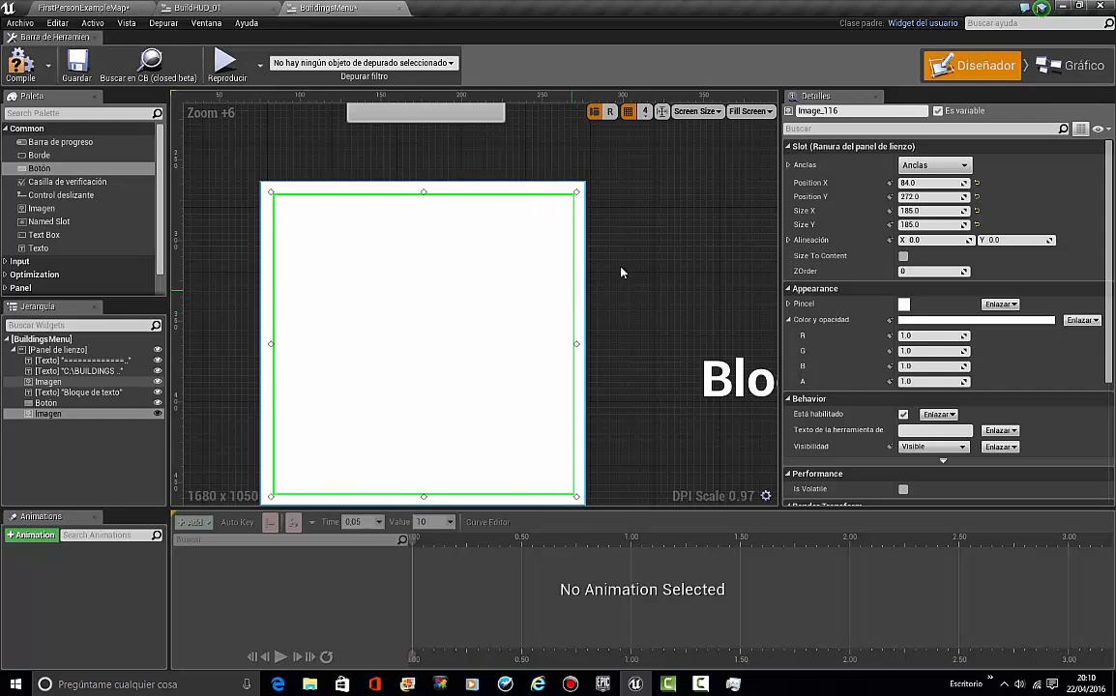
Step: Tint the larger image grey, with R, G and B at 0.37, as a frame around the smaller one
left_click(549, 187)
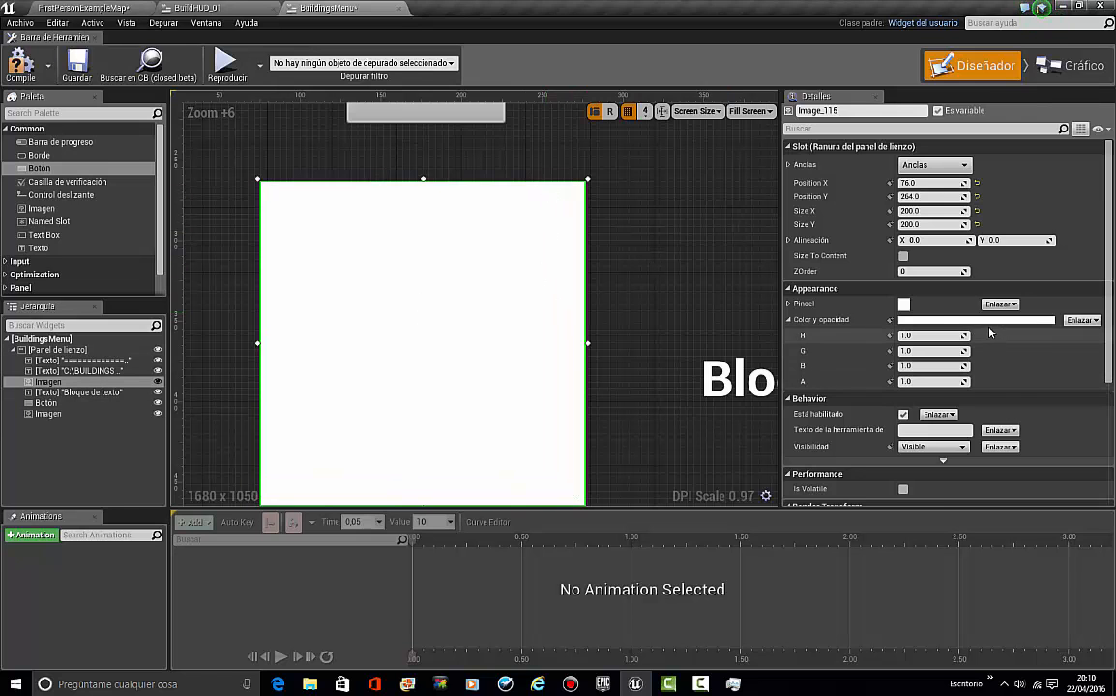
left_click(981, 320)
left_click_drag(979, 377, 988, 452)
left_click(953, 616)
scroll(523, 241, "down", 3)
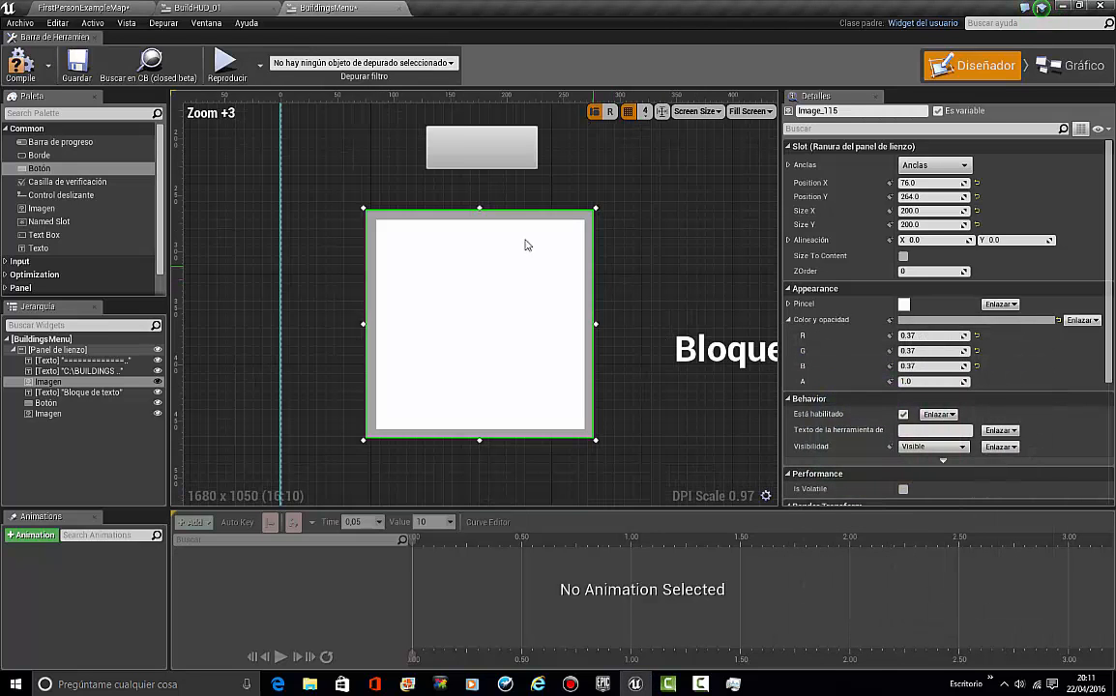
Step: Move the button down over the frame's upper edge, to X 120, Y 244
left_click_drag(481, 147, 475, 203)
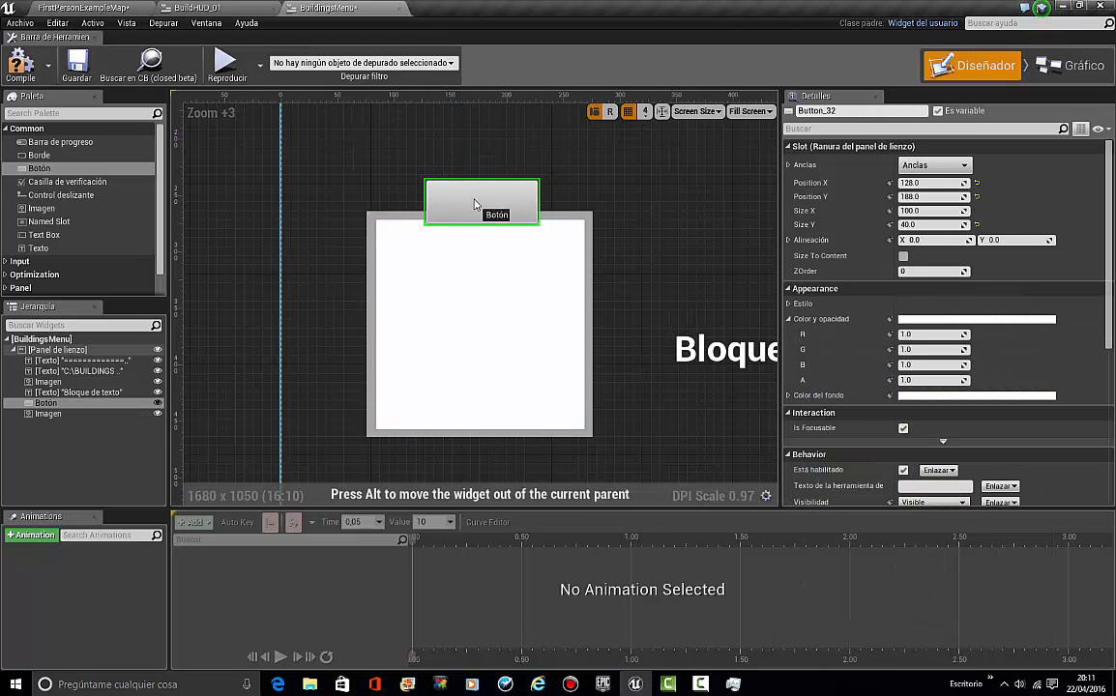
left_click(663, 251)
scroll(503, 185, "up", 2)
left_click(471, 253)
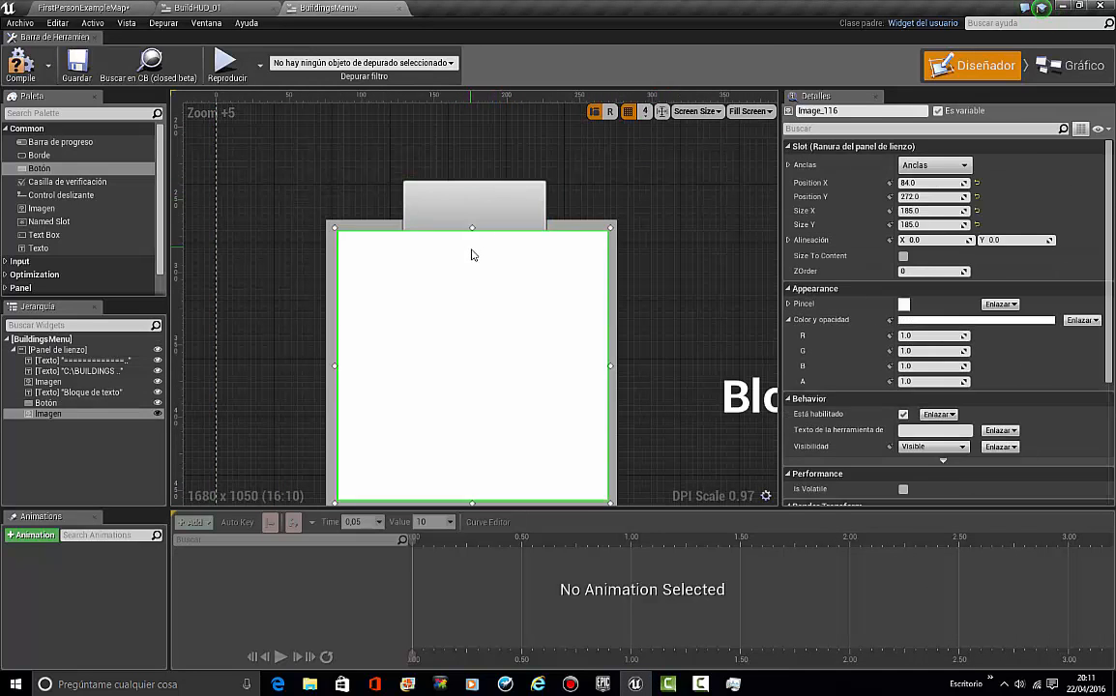
left_click(481, 192)
left_click_drag(481, 192, 463, 212)
Step: Reorder the hierarchy so the button is in front of both images, and nudge the button right to X 124
left_click_drag(60, 415, 29, 423)
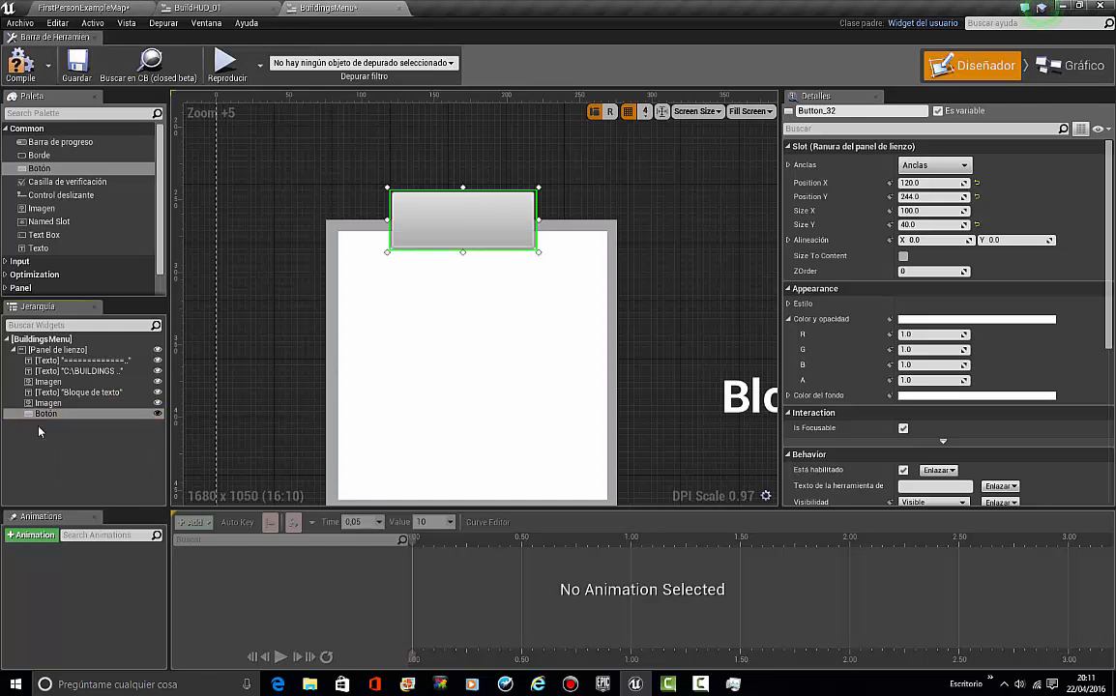
left_click(597, 201)
left_click(509, 207)
key("Right")
left_click(605, 194)
scroll(619, 200, "down", 3)
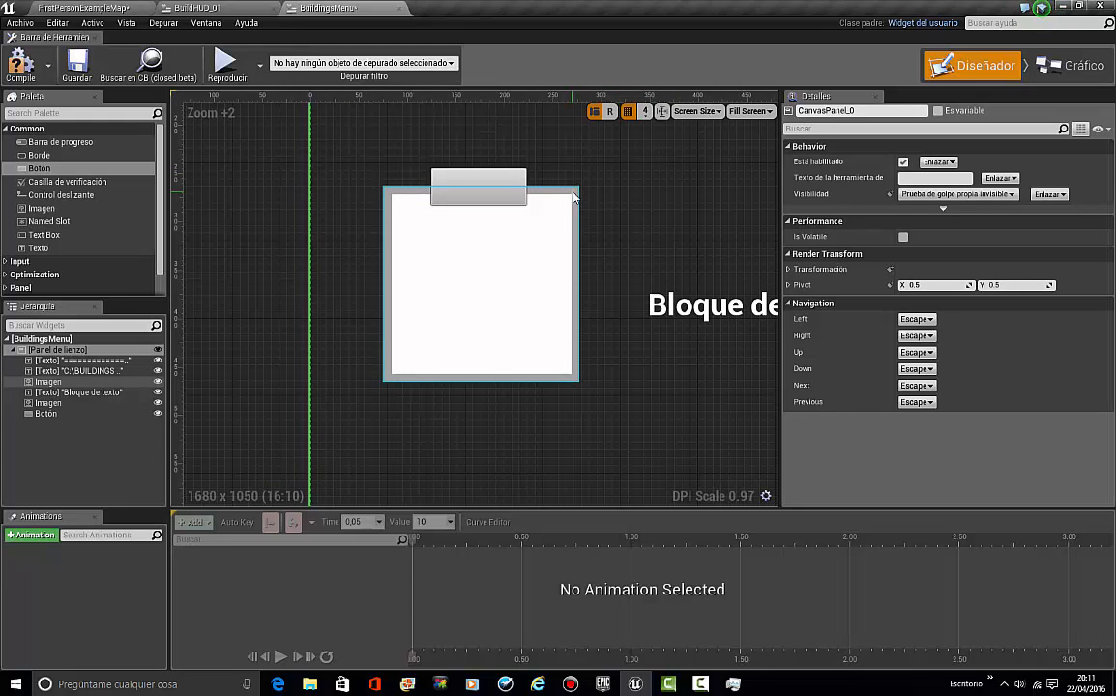
Step: Enlarge the button down and to the left to about 156 by 243, and delete the smaller white image
left_click(575, 193)
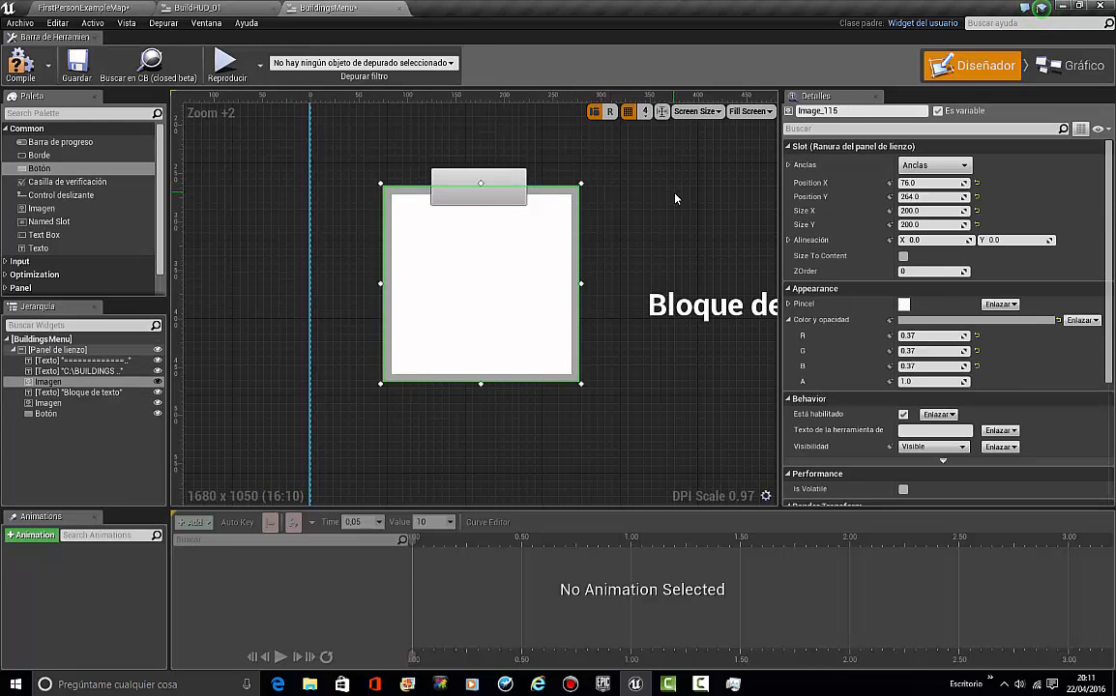
left_click(669, 197)
left_click(512, 188)
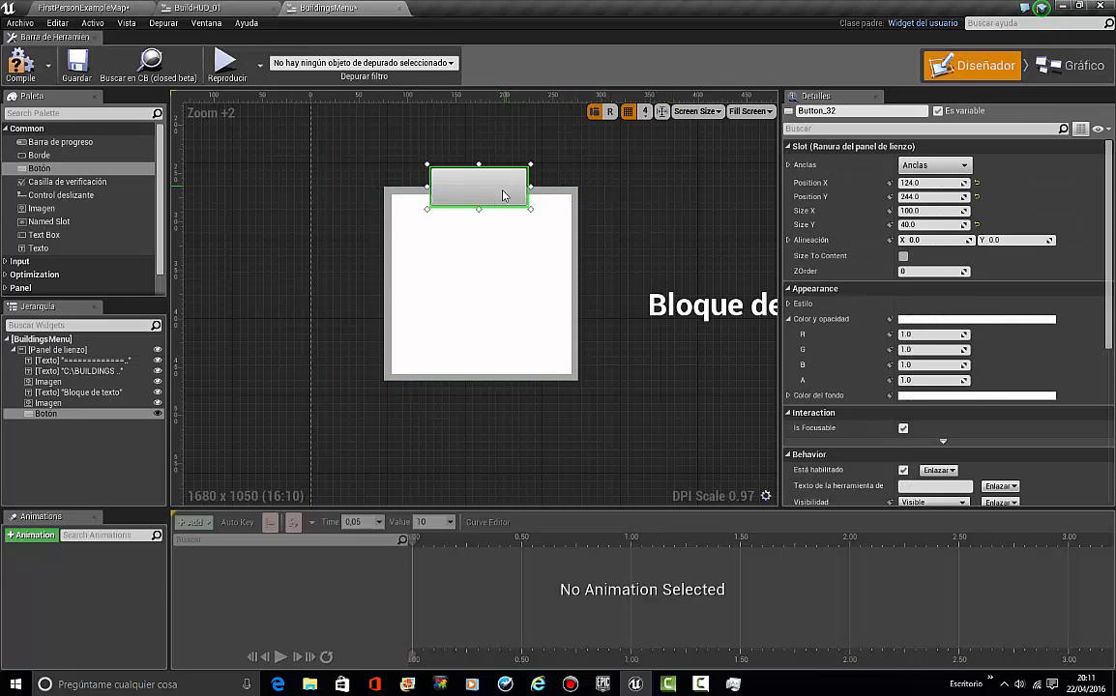
left_click_drag(478, 209, 474, 404)
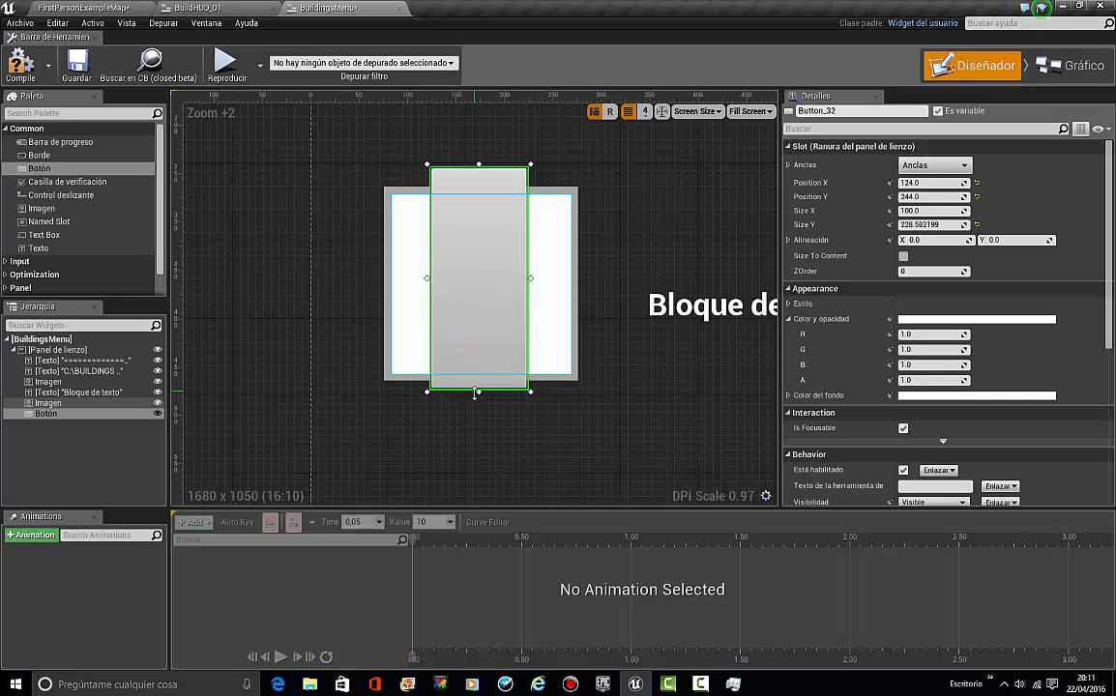
left_click_drag(429, 284, 373, 283)
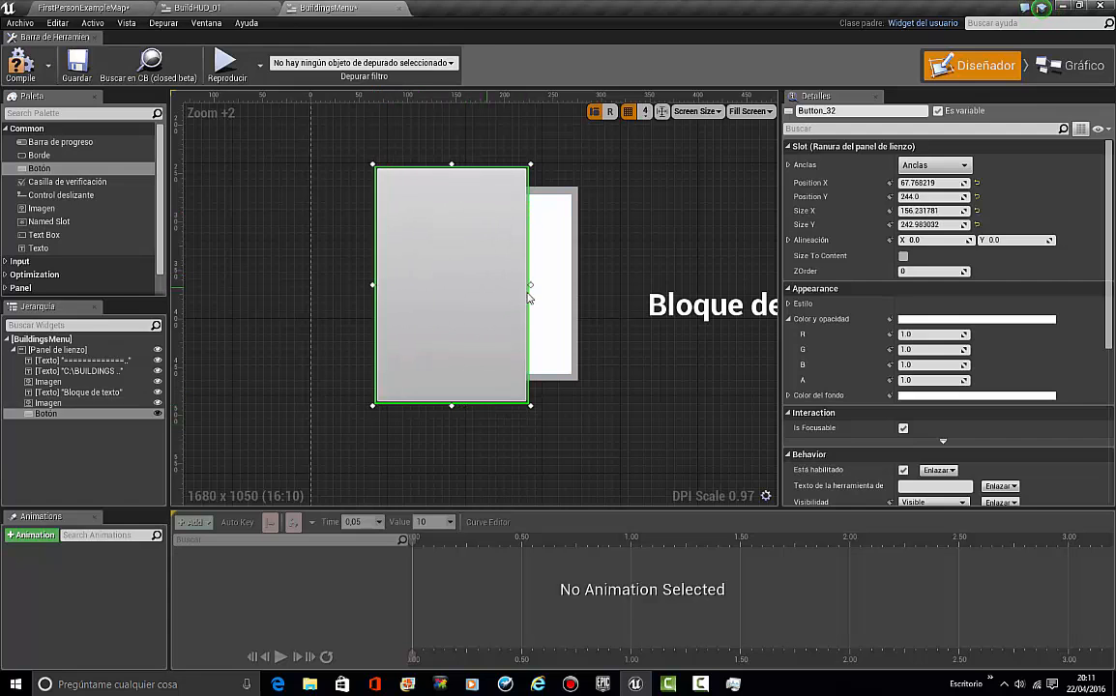
left_click_drag(533, 286, 639, 309)
key("Delete")
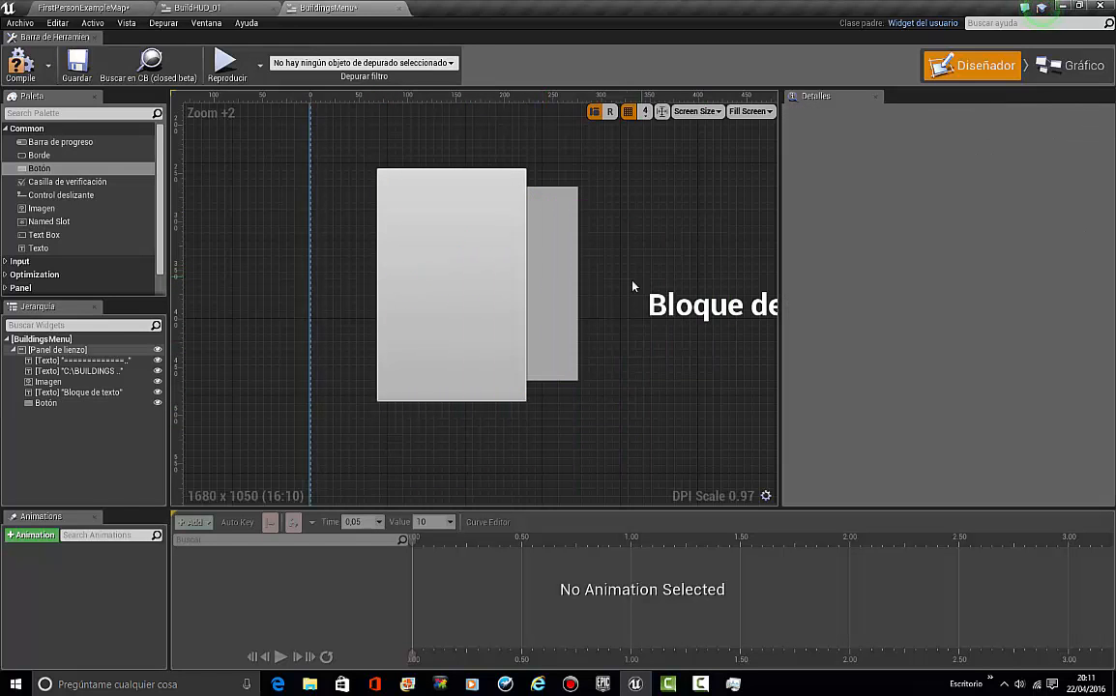
Step: Widen the button to the right to about 223 so it covers the whole grey image
left_click(478, 291)
left_click_drag(527, 285, 595, 286)
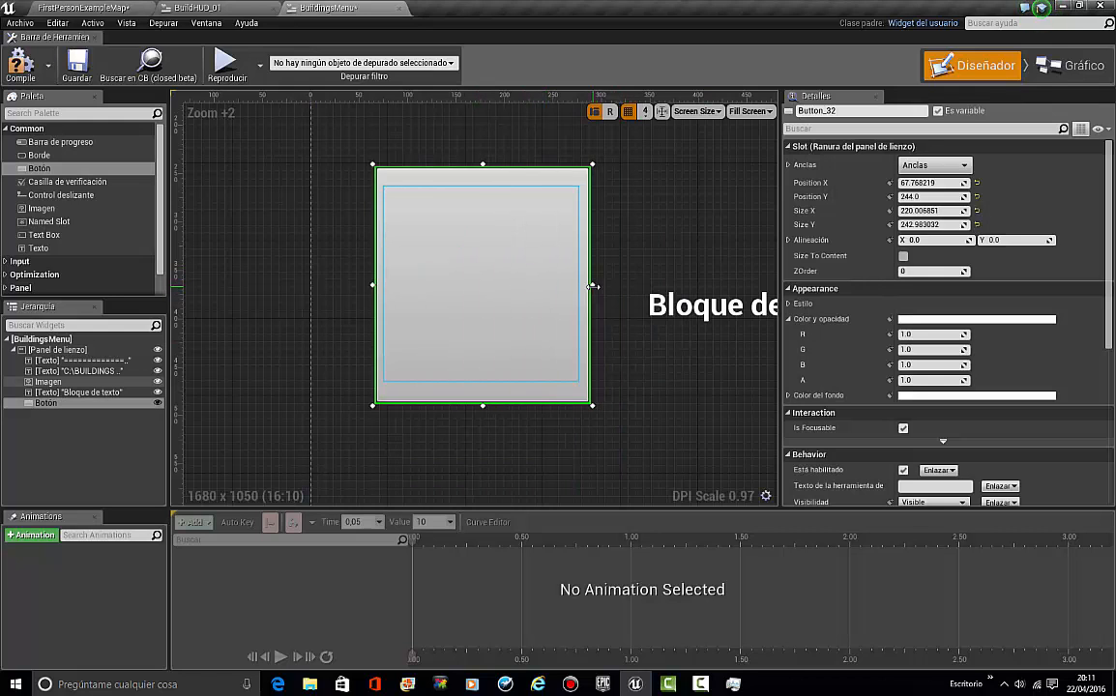
left_click(66, 391)
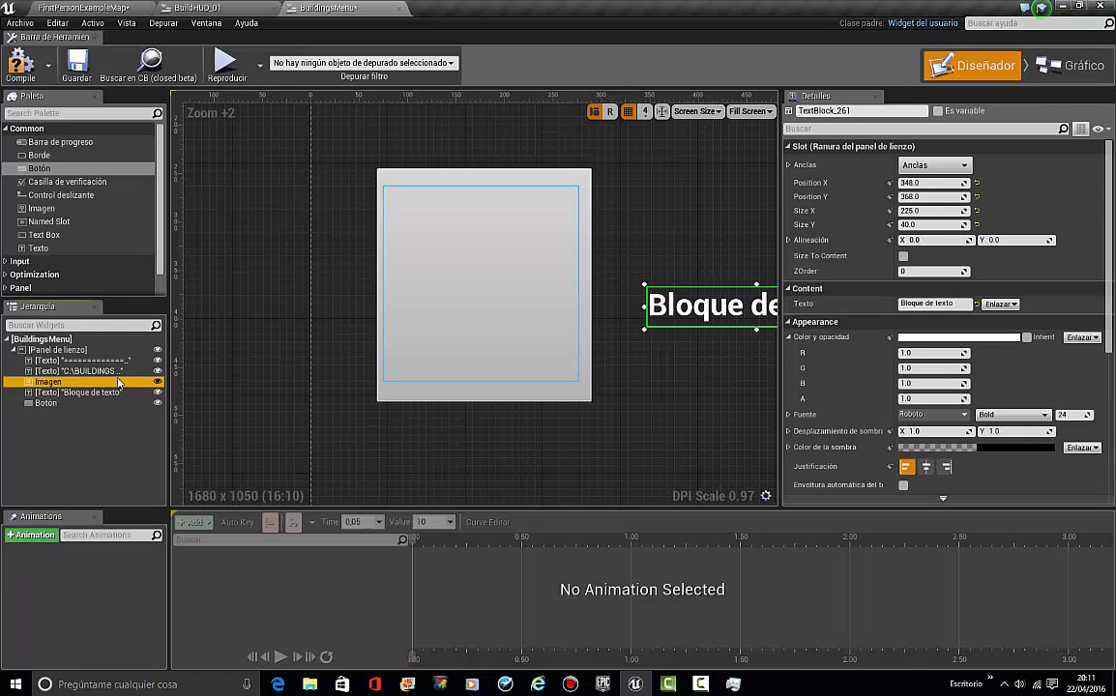
left_click(53, 382)
Step: Set the button's size to 200 by 200
left_click(45, 402)
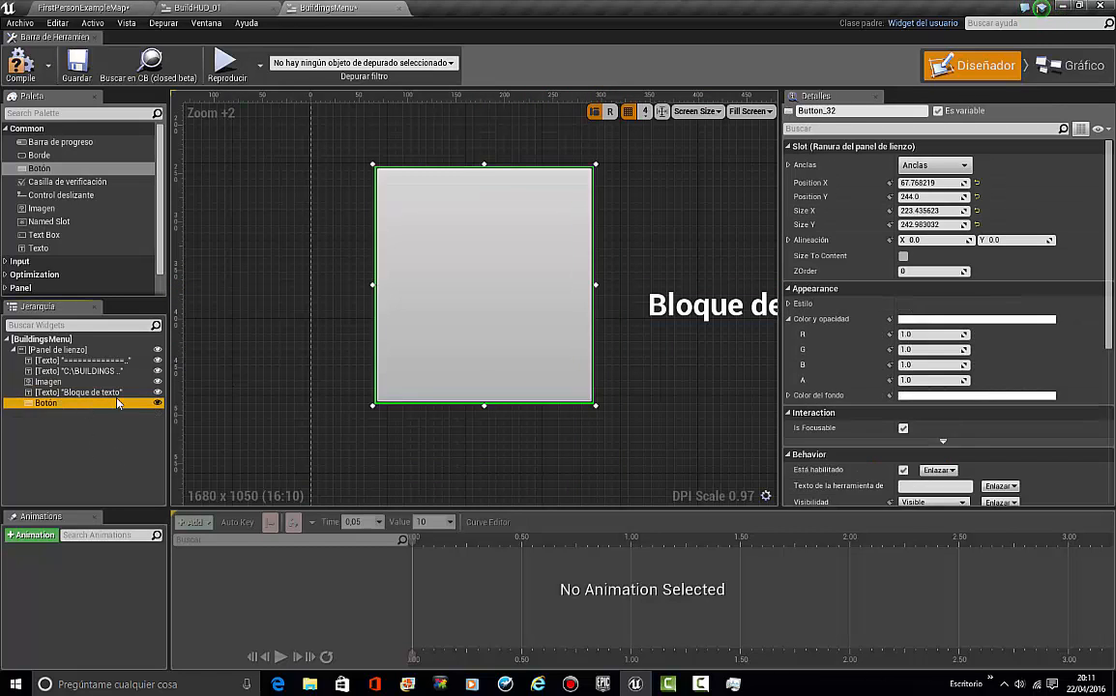
left_click(953, 224)
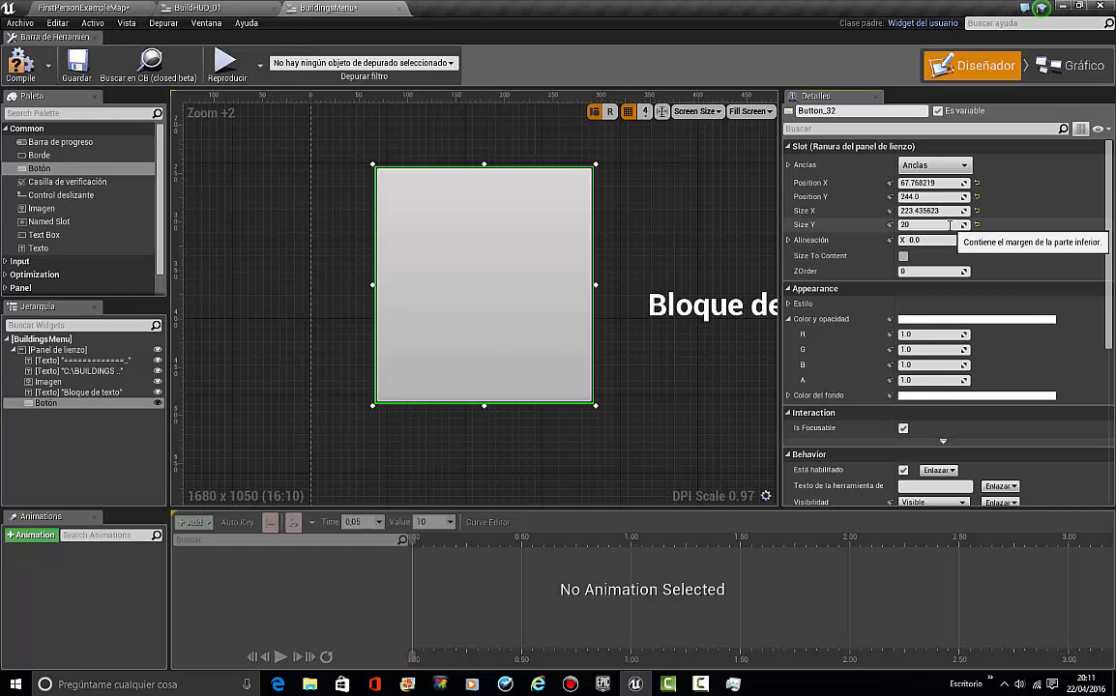
type("200")
key("Return")
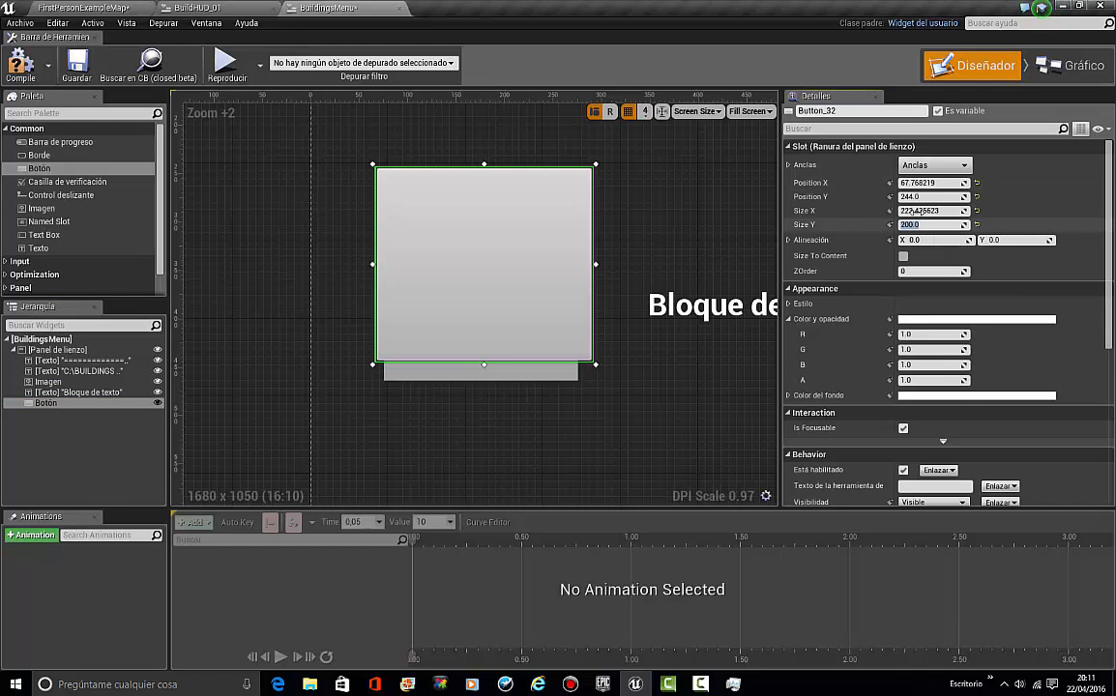
left_click(912, 209)
type("200")
key("Return")
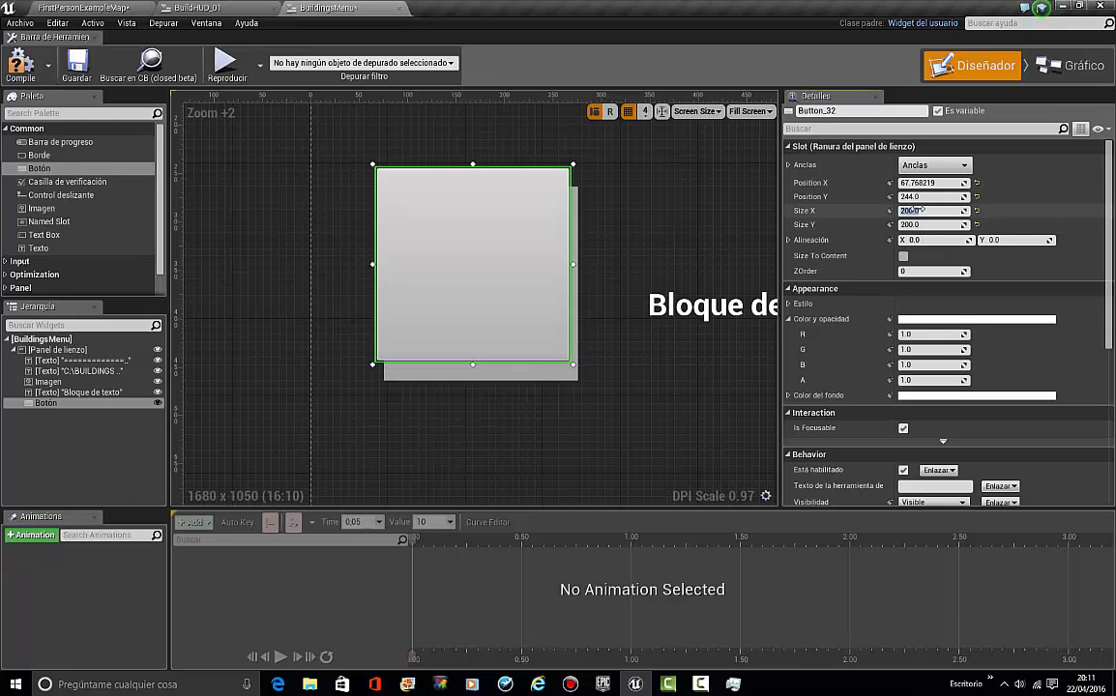
Step: Set the grey image's size to 185 by 185
left_click(522, 371)
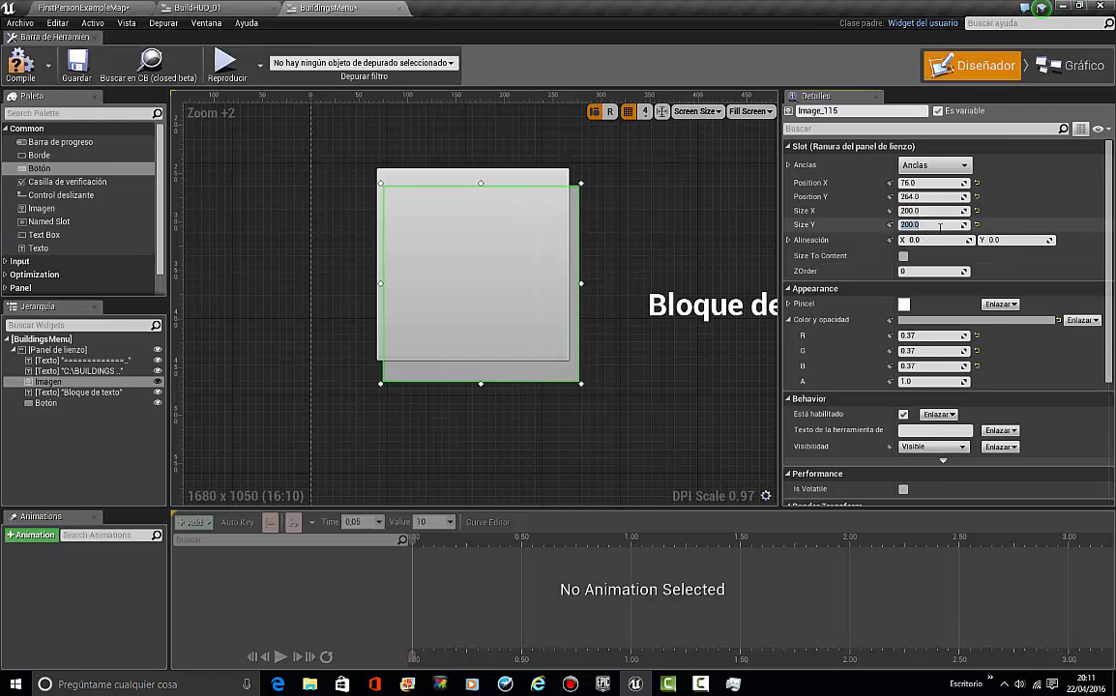
key("Return")
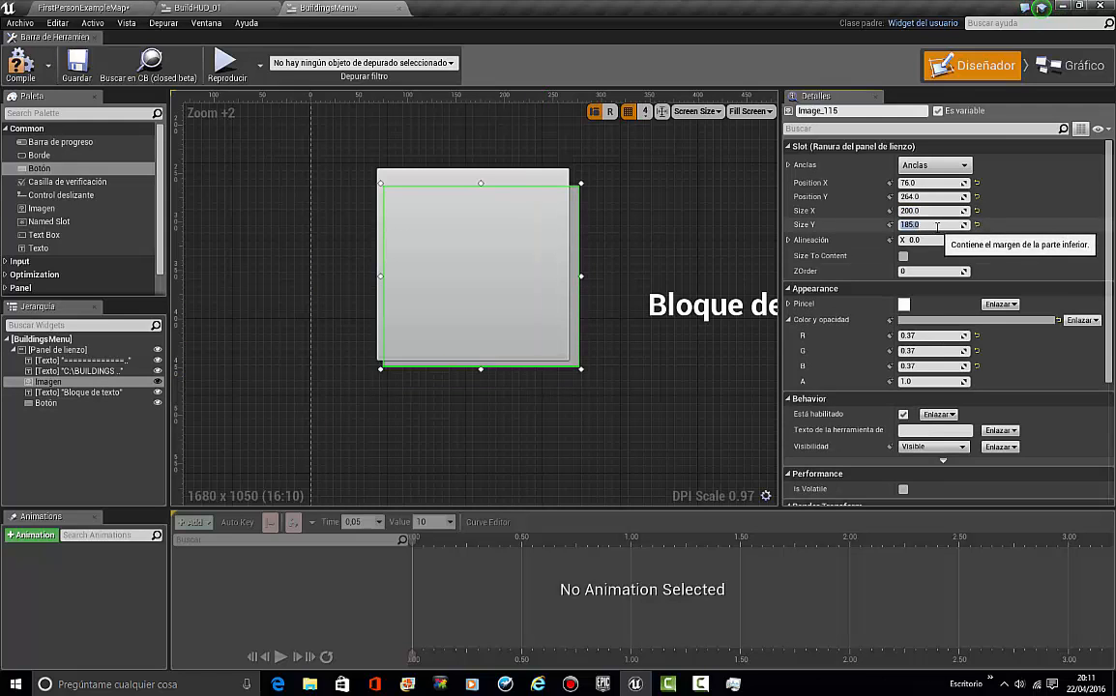
left_click(927, 211)
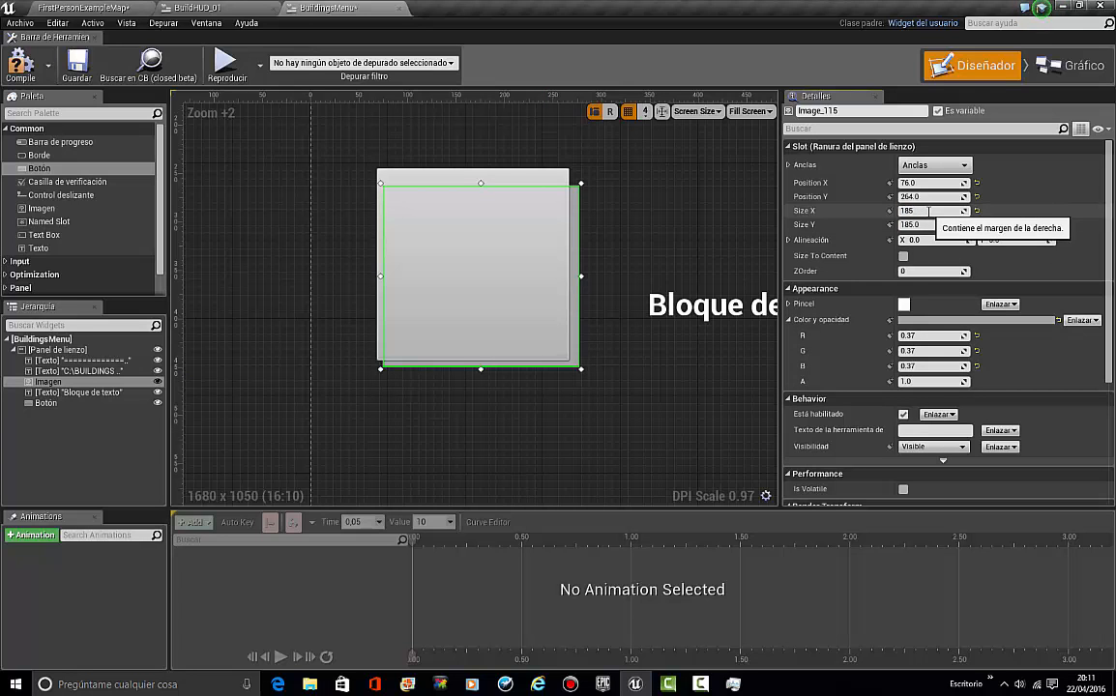
type("185")
key("Return")
Step: Change the image's tint from grey to white
left_click(933, 319)
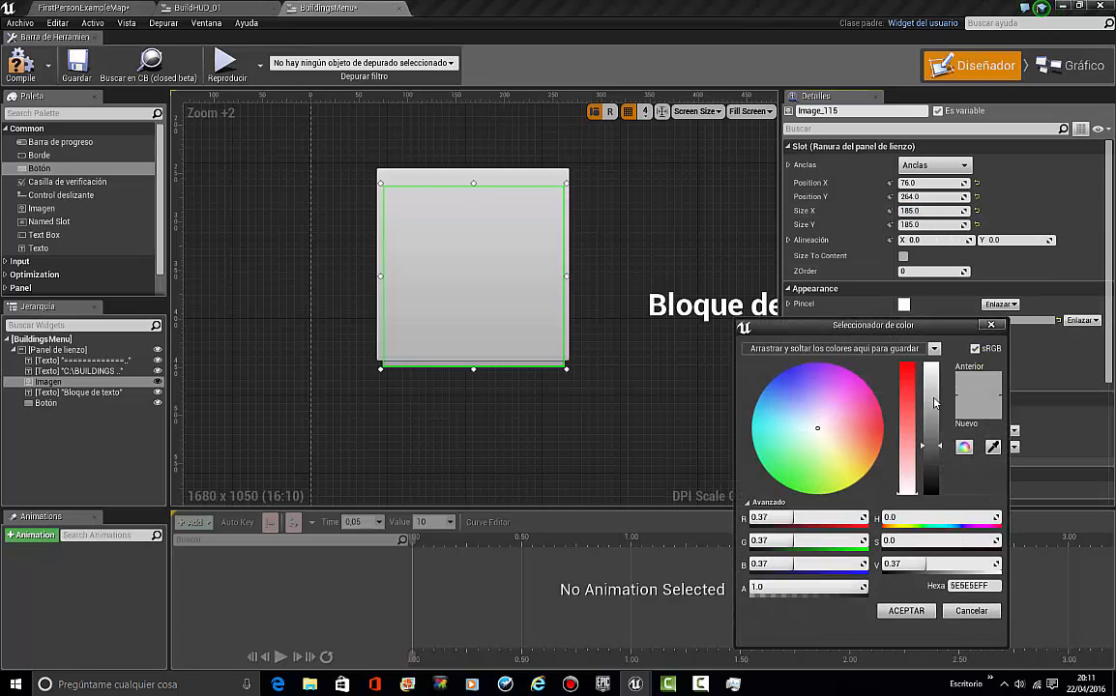
left_click_drag(934, 404, 934, 360)
left_click(905, 611)
Step: Move the button to X 68, Y 252 and place it before the image in the hierarchy so it lies behind it
left_click_drag(489, 288, 488, 297)
left_click(95, 393)
left_click_drag(51, 403, 55, 385)
left_click(61, 403)
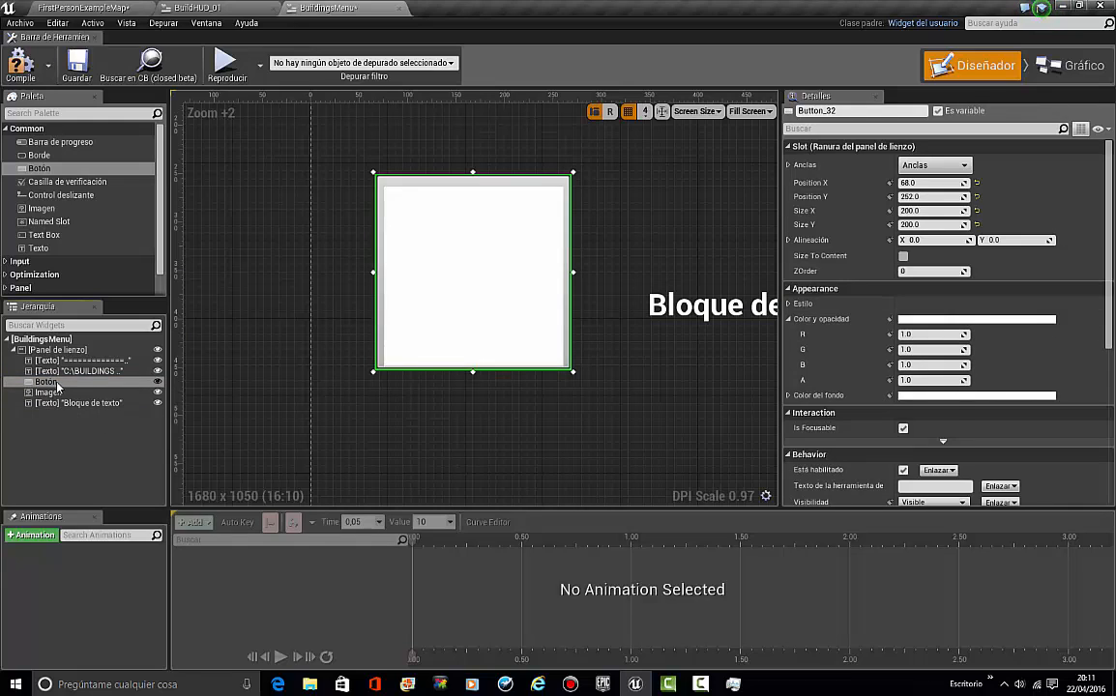
Step: Centre the white image over the button so an even grey border shows around it
left_click_drag(403, 356, 451, 307)
left_click(610, 262)
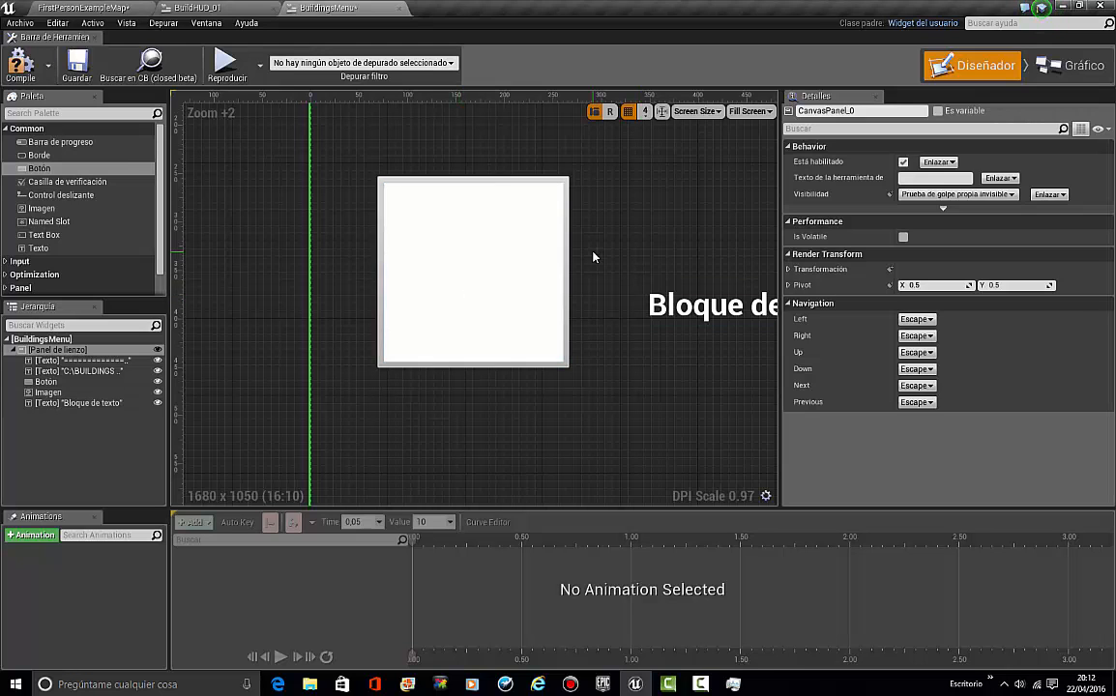
left_click(519, 216, "ctrl")
left_click(544, 180, "ctrl")
scroll(552, 201, "down", 6)
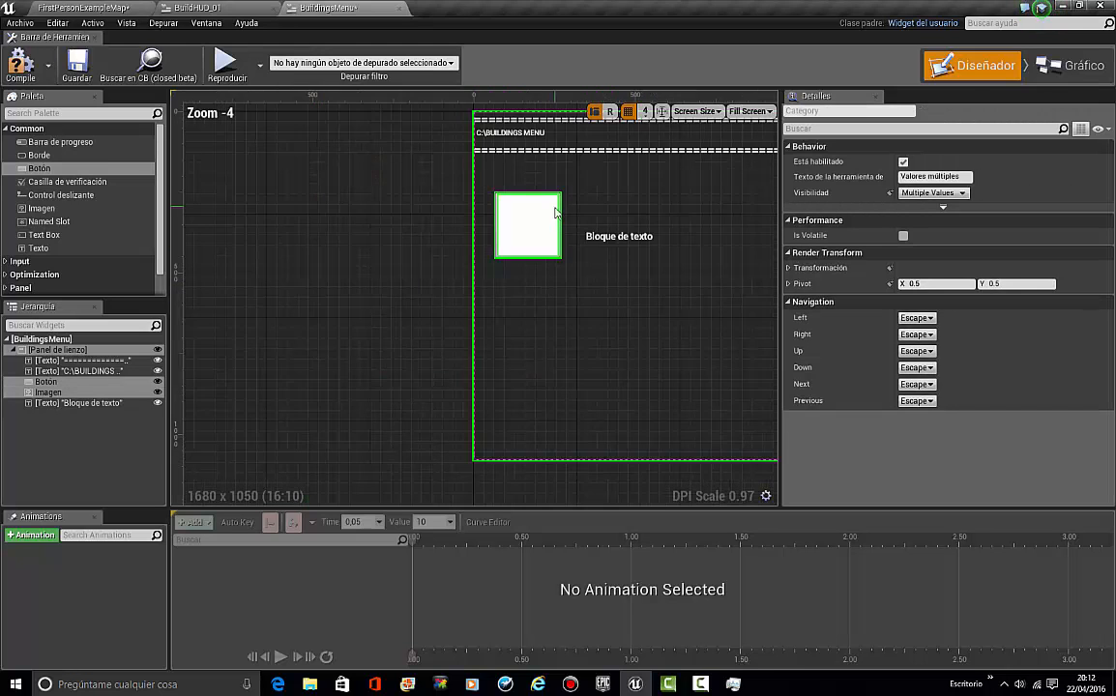
scroll(555, 209, "up", 4)
left_click(503, 240)
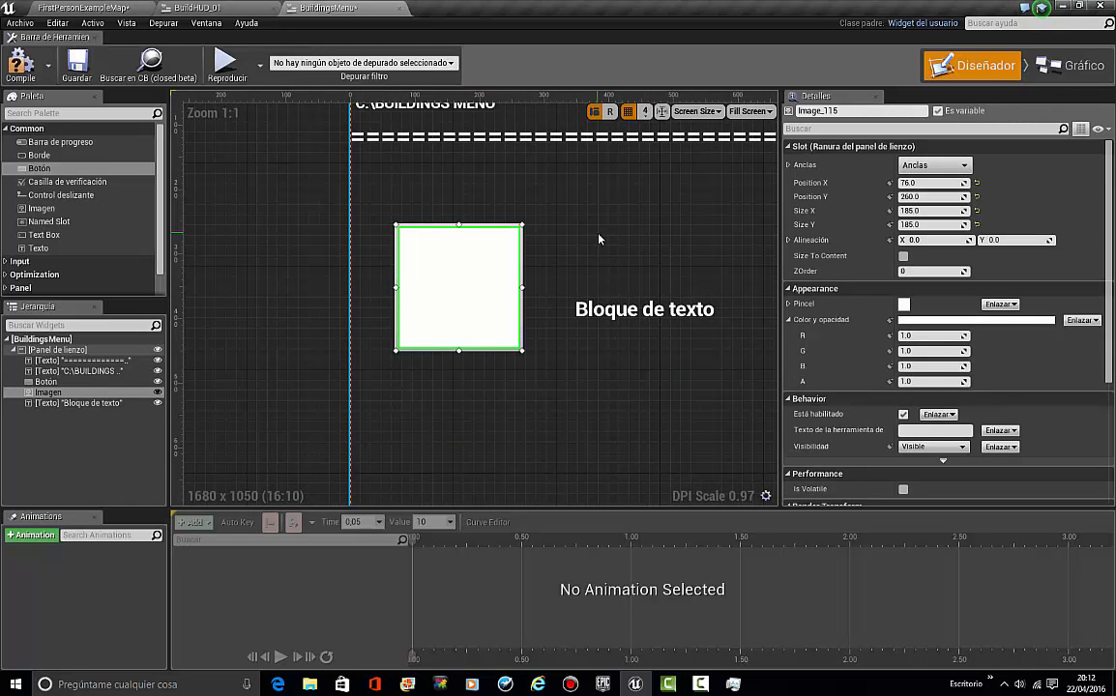
left_click(539, 208)
Step: Try placing the text block directly above the framed white image at X 60, Y 216
left_click(638, 306)
left_click_drag(640, 306, 451, 226)
scroll(450, 227, "up", 5)
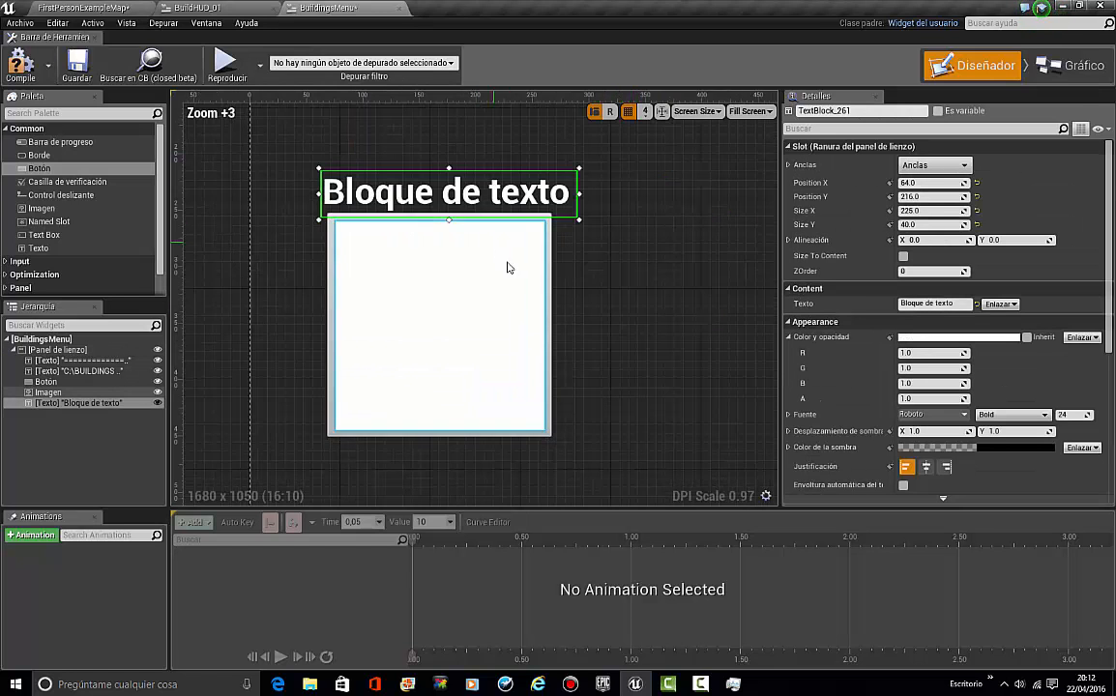
key("Right")
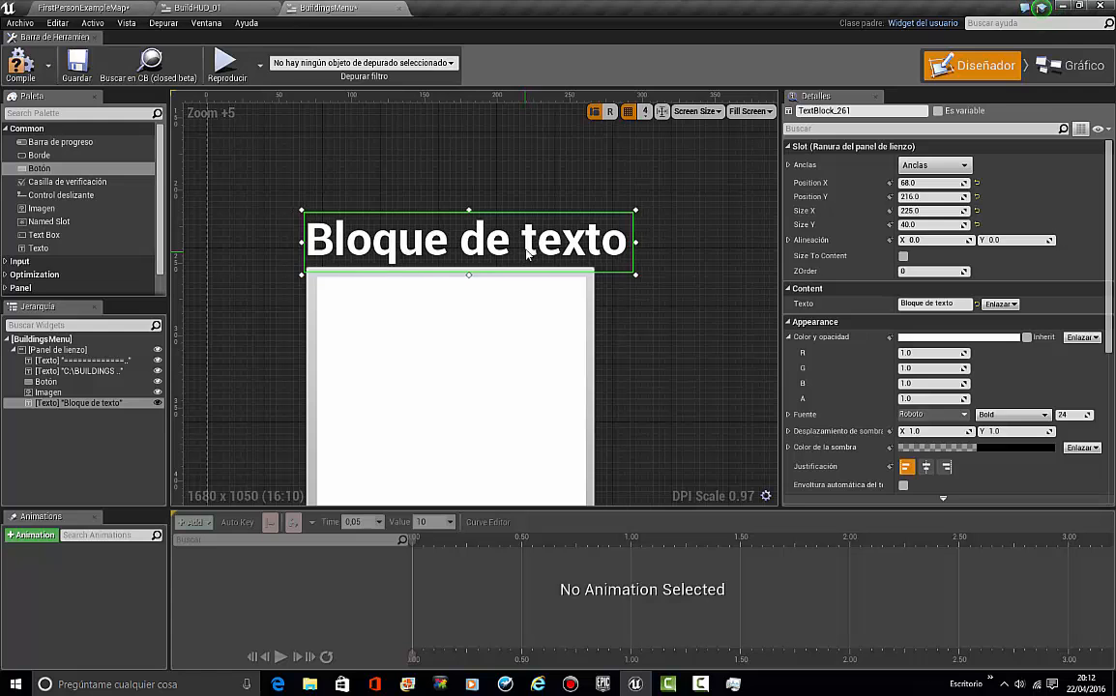
key("Right")
key("Right")
key("Left")
key("Left")
key("Left")
key("Left")
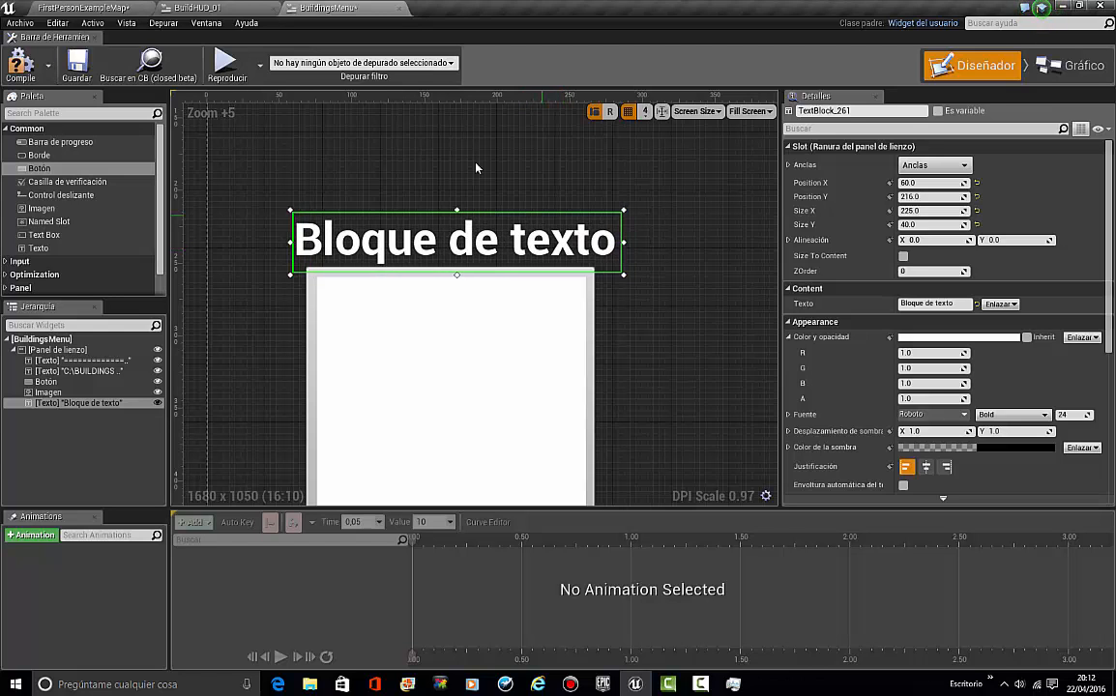
left_click(475, 164)
Step: Add a new button at the white image's upper edge and nest the text block inside it
left_click(455, 240)
left_click_drag(422, 242, 609, 213)
left_click_drag(39, 155, 382, 232)
mouse_move(77, 402)
left_mouse_down()
mouse_move(93, 419)
mouse_move(69, 392)
mouse_move(68, 418)
left_mouse_up()
Step: Make the new button size to its content and change its text to BASICS
left_click(53, 402)
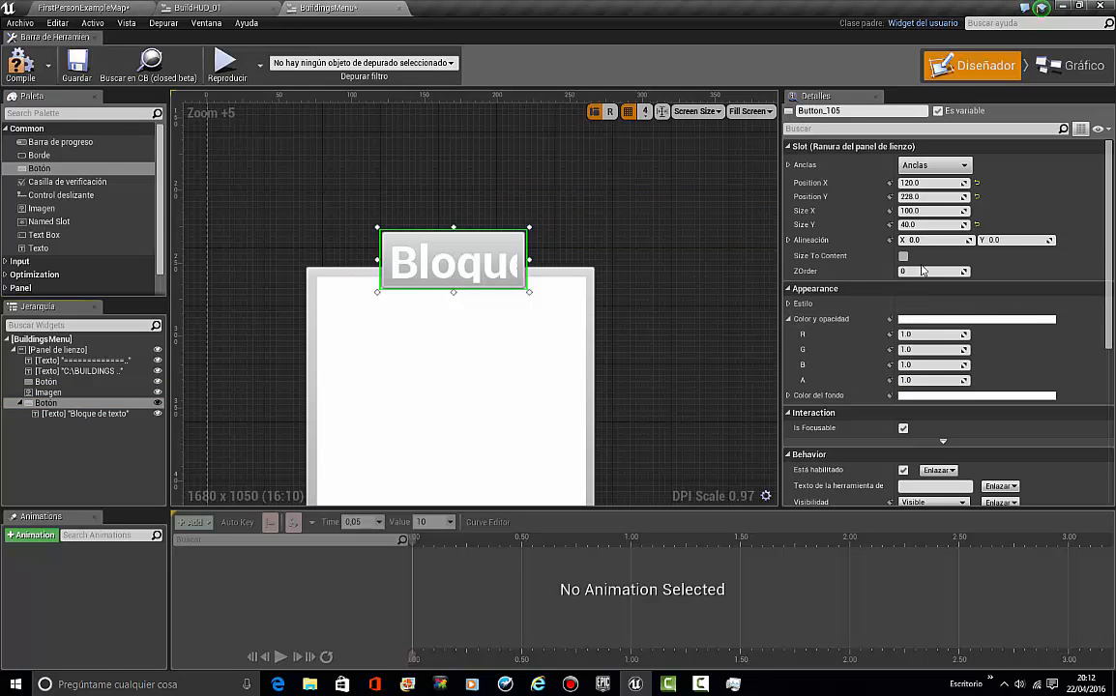
left_click(903, 257)
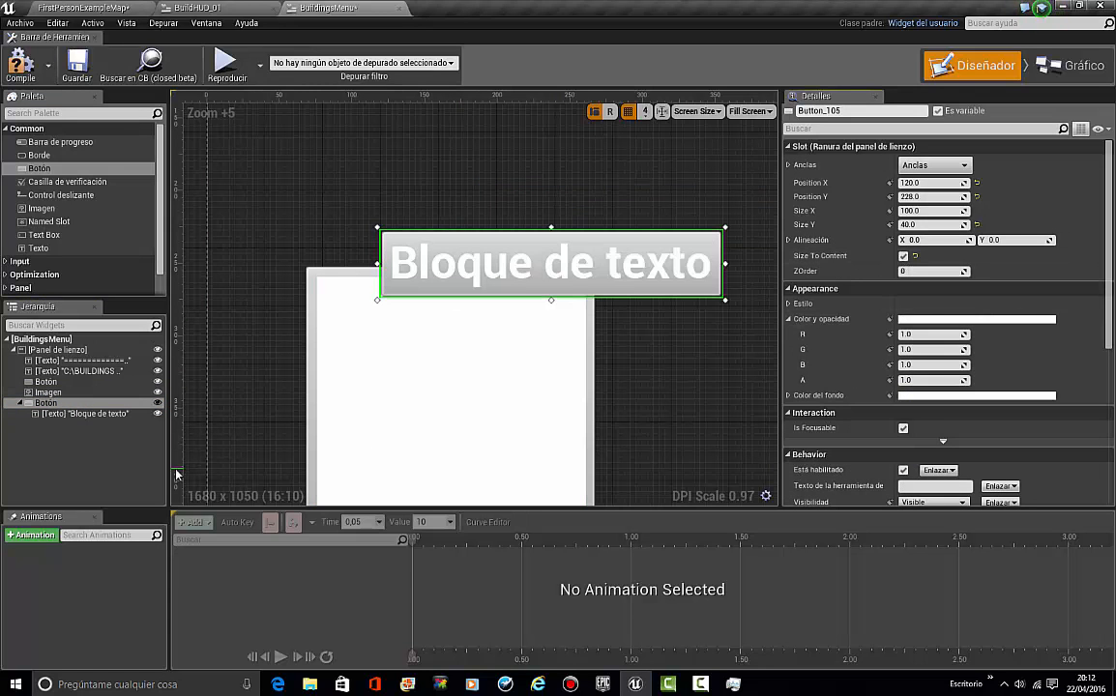
left_click(71, 413)
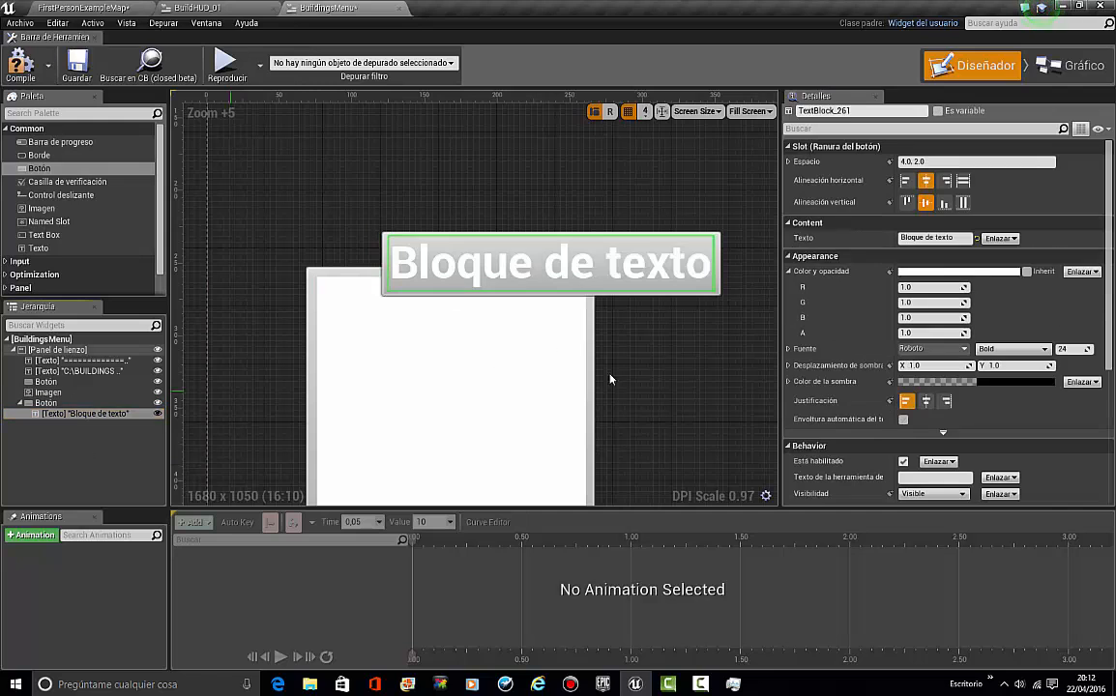
left_click(968, 237)
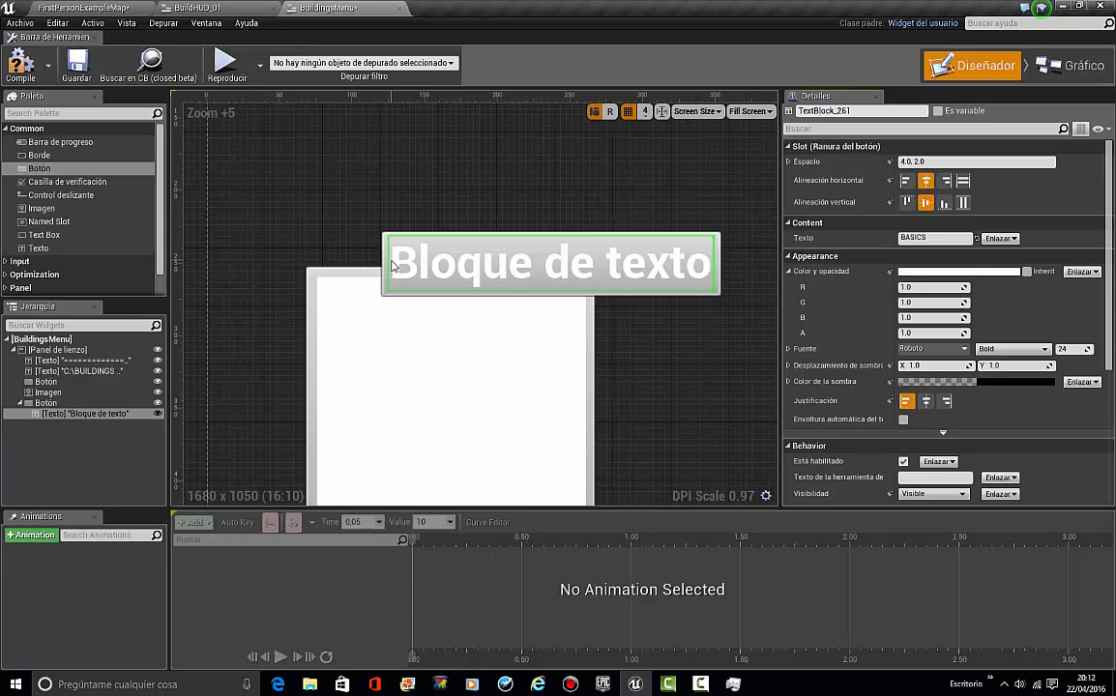
key("Return")
Step: Centre the BASICS button over the image's upper edge at X 108, Y 220 and compile the widget
left_click(381, 272)
left_click(387, 272)
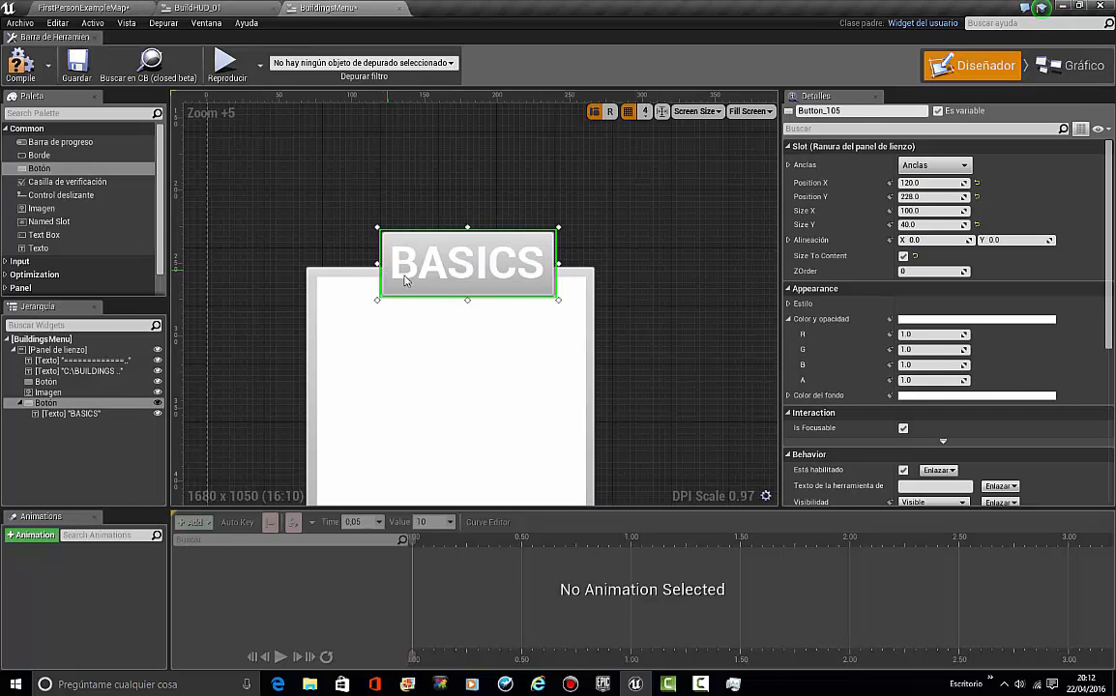
mouse_move(514, 266)
left_mouse_down()
mouse_move(503, 256)
mouse_move(513, 253)
left_mouse_up()
left_click(527, 193)
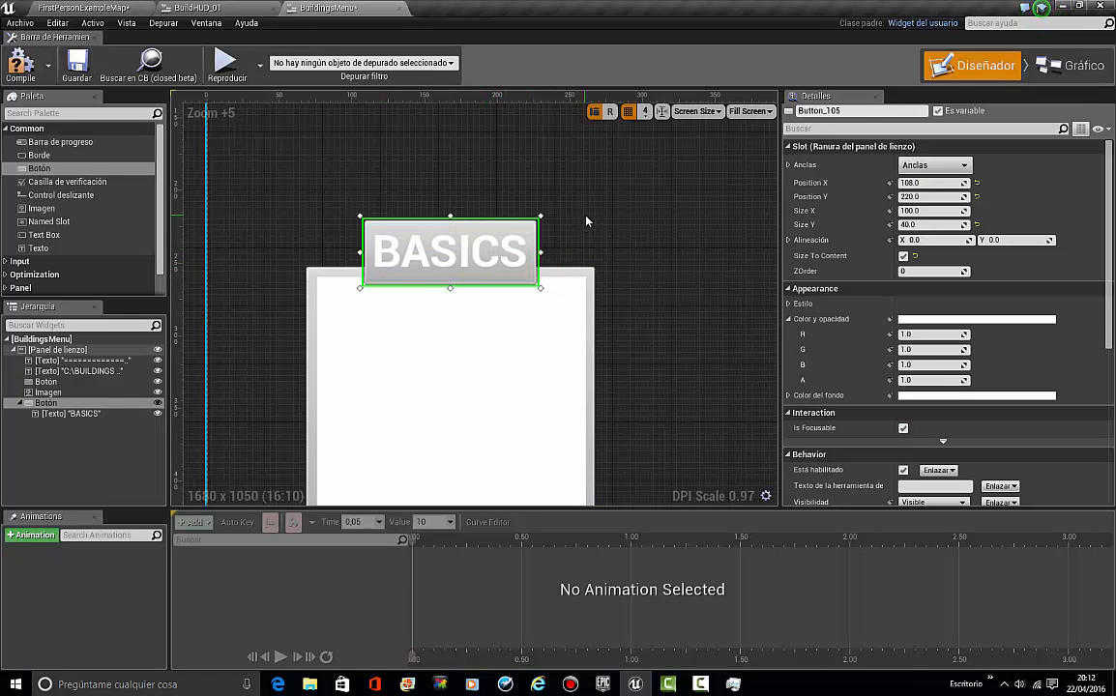
scroll(619, 285, "down", 3)
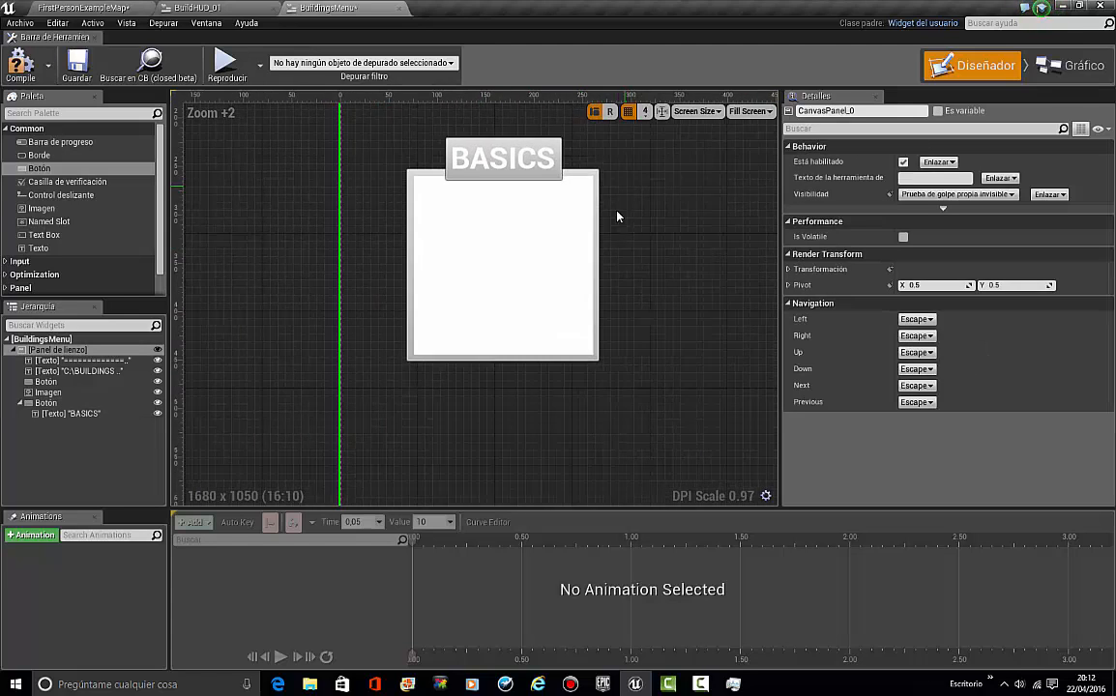
scroll(624, 293, "down", 5)
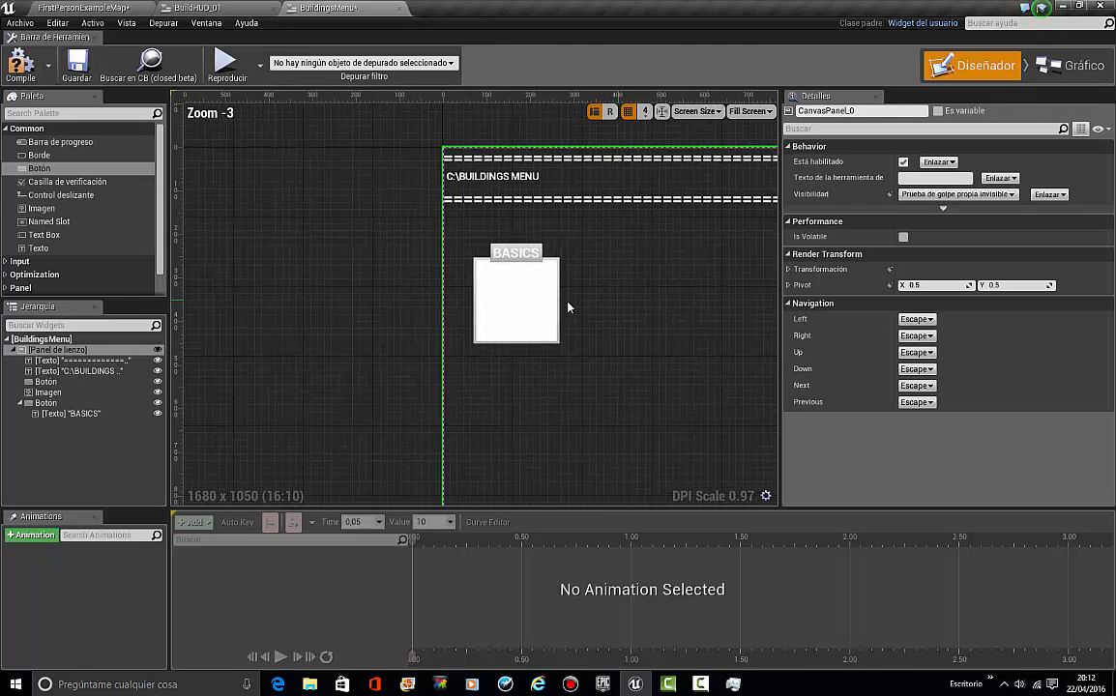
right_click_drag(451, 305, 367, 287)
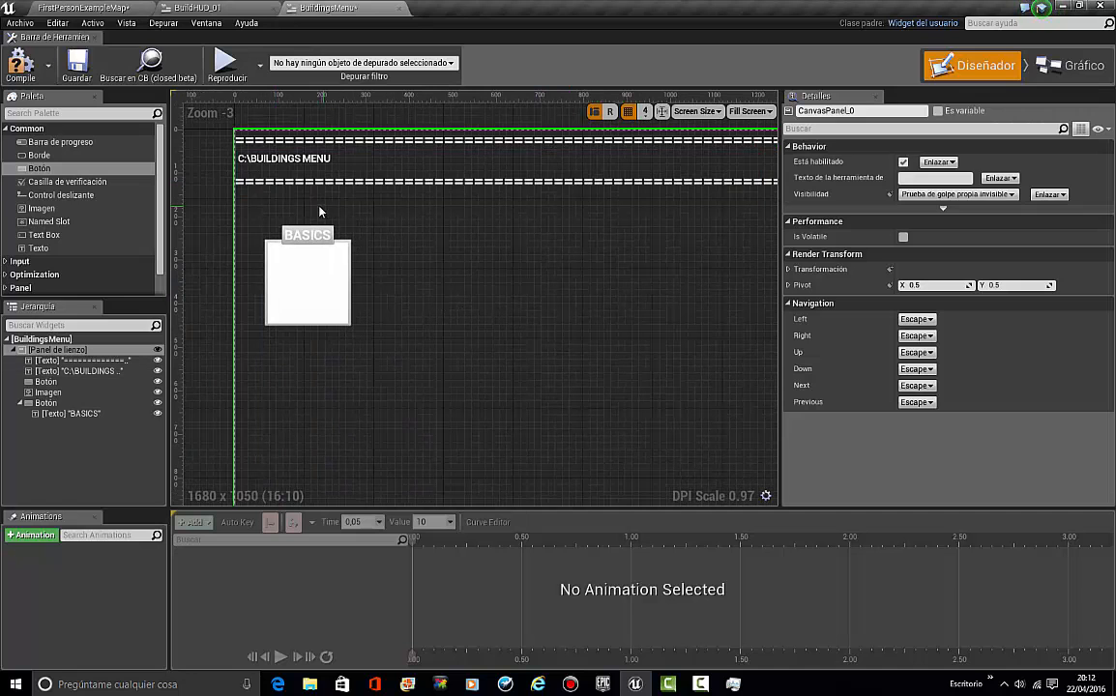
left_click(21, 66)
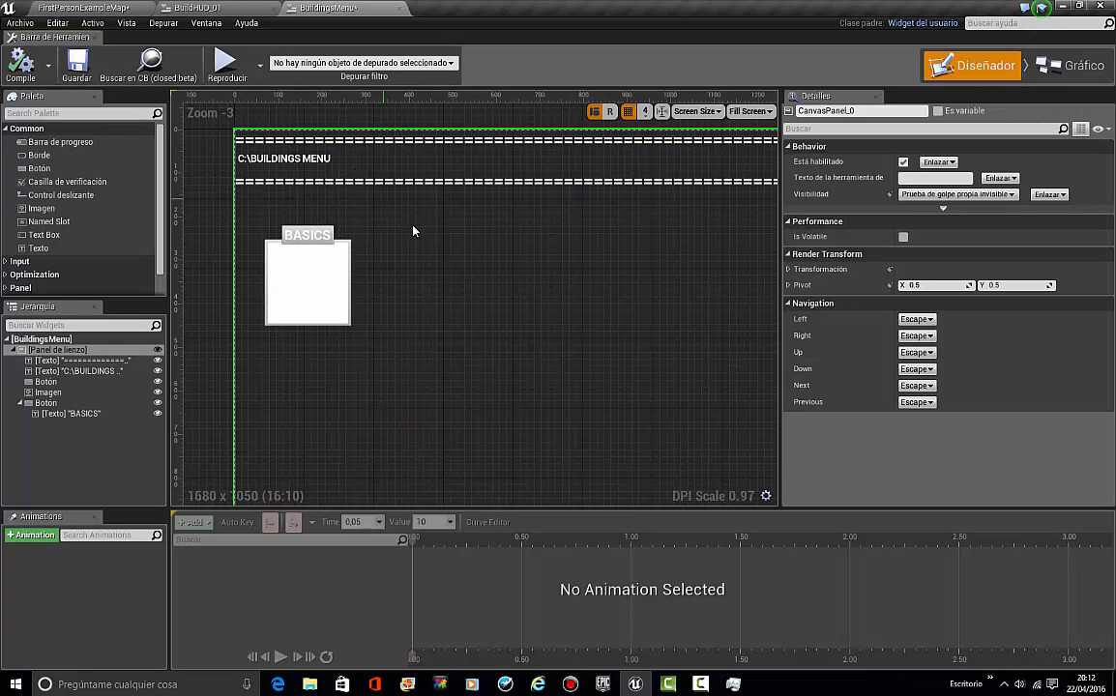
right_click_drag(426, 279, 376, 299)
right_click_drag(529, 249, 706, 206)
scroll(449, 206, "up", 3)
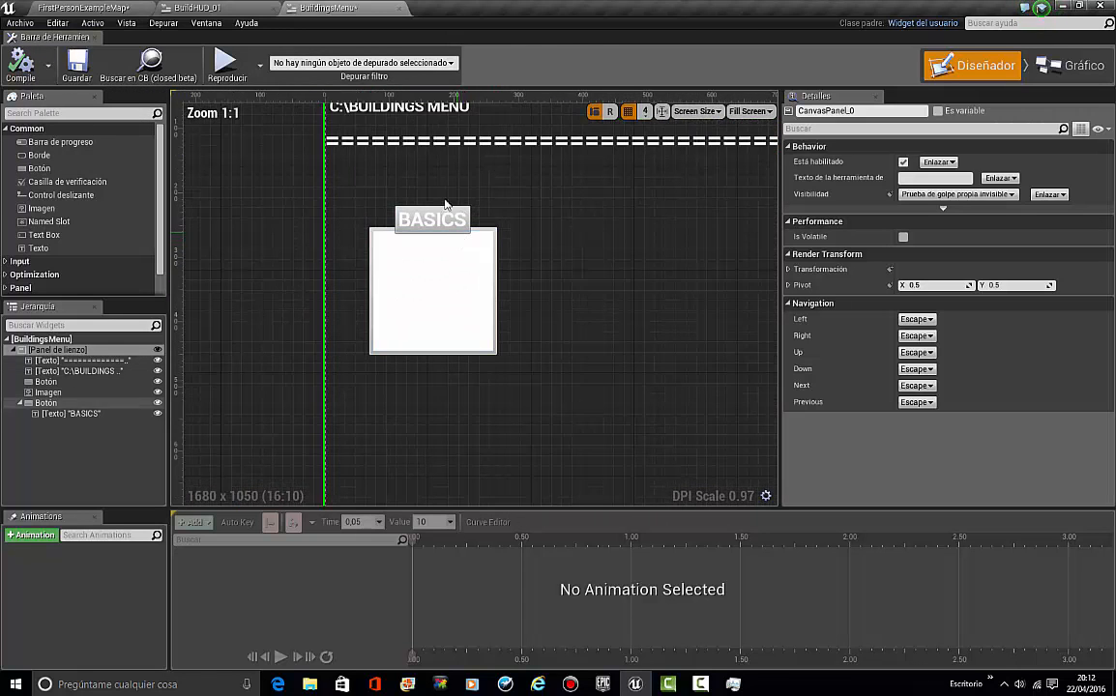
scroll(435, 235, "up", 5)
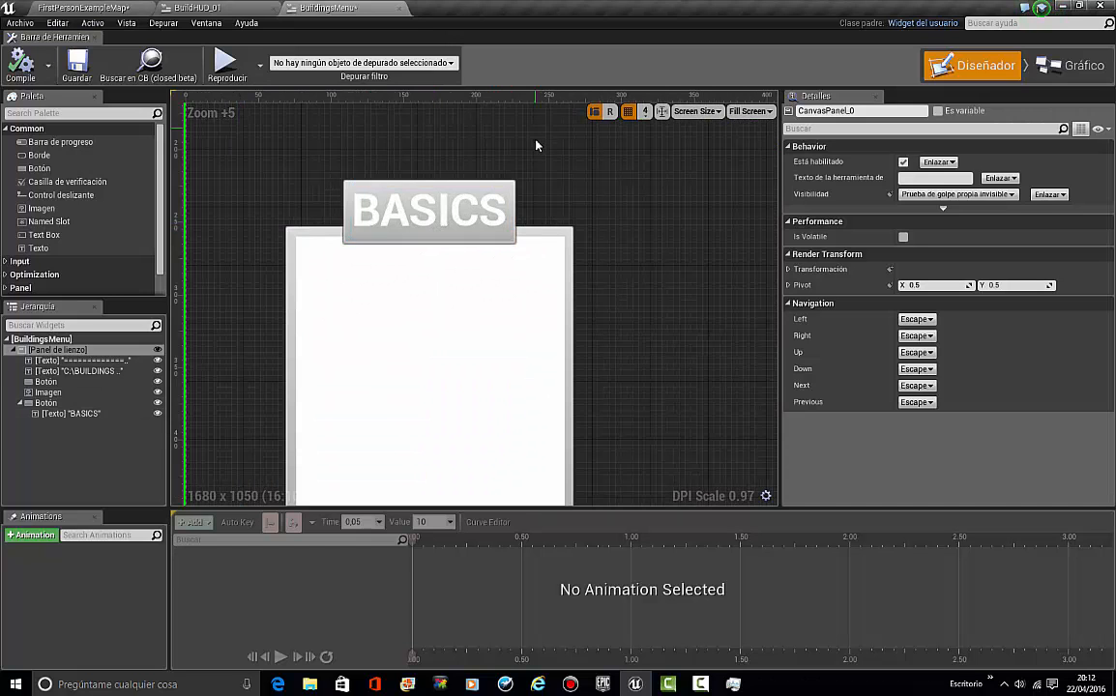
scroll(520, 182, "down", 4)
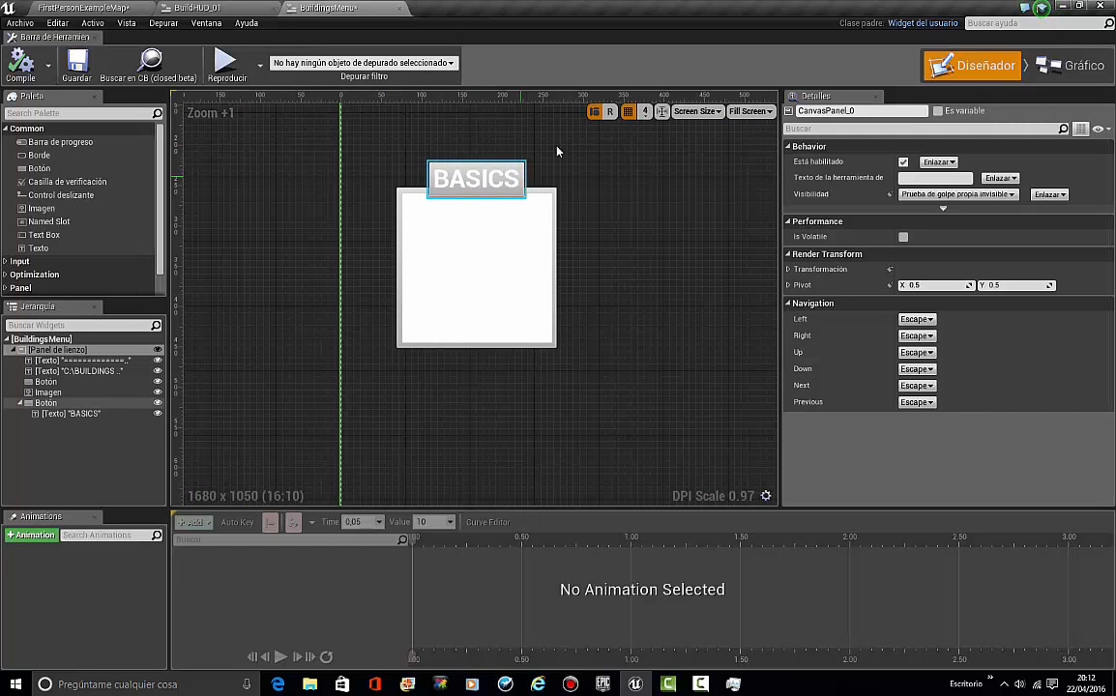
right_click_drag(556, 150, 495, 313)
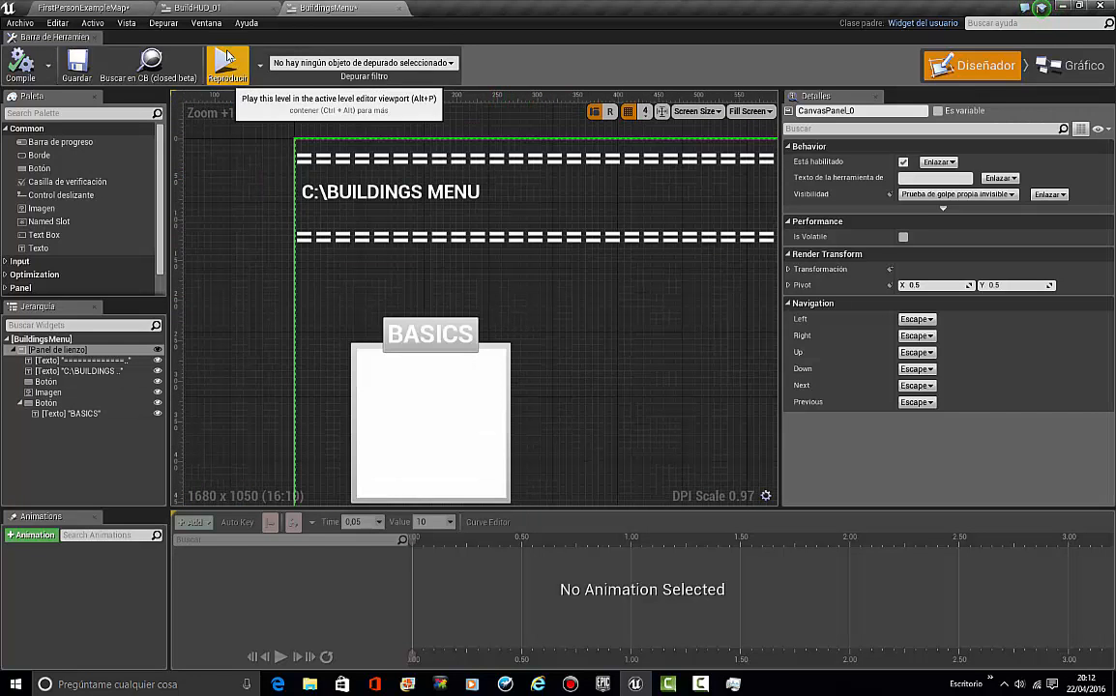
left_click(163, 8)
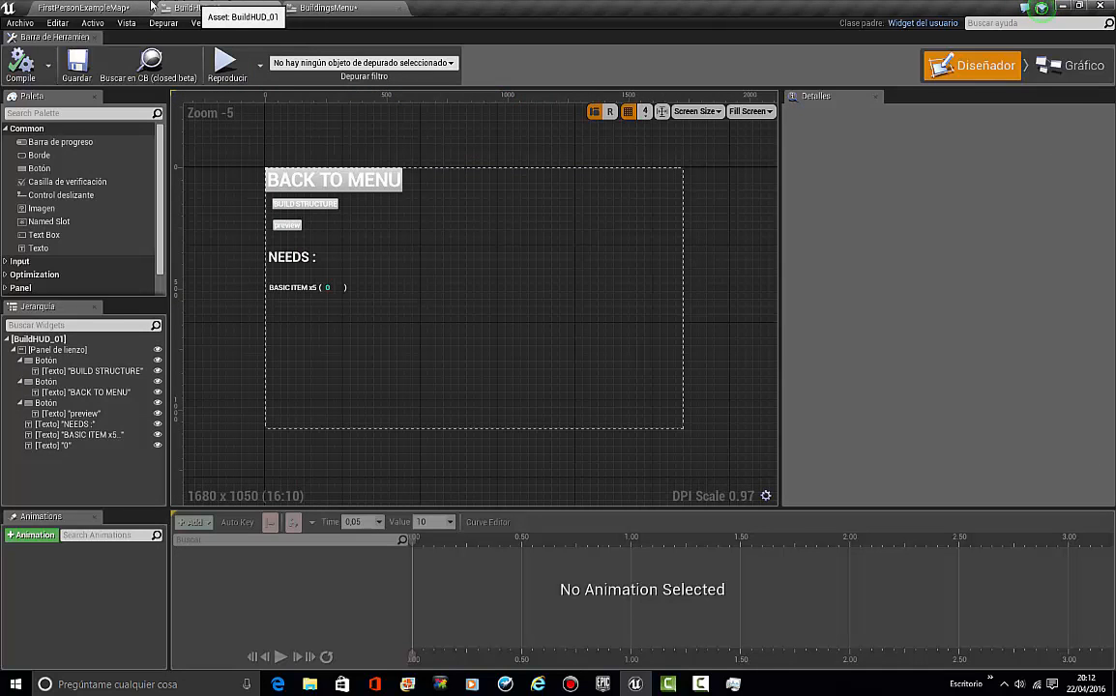
left_click(83, 6)
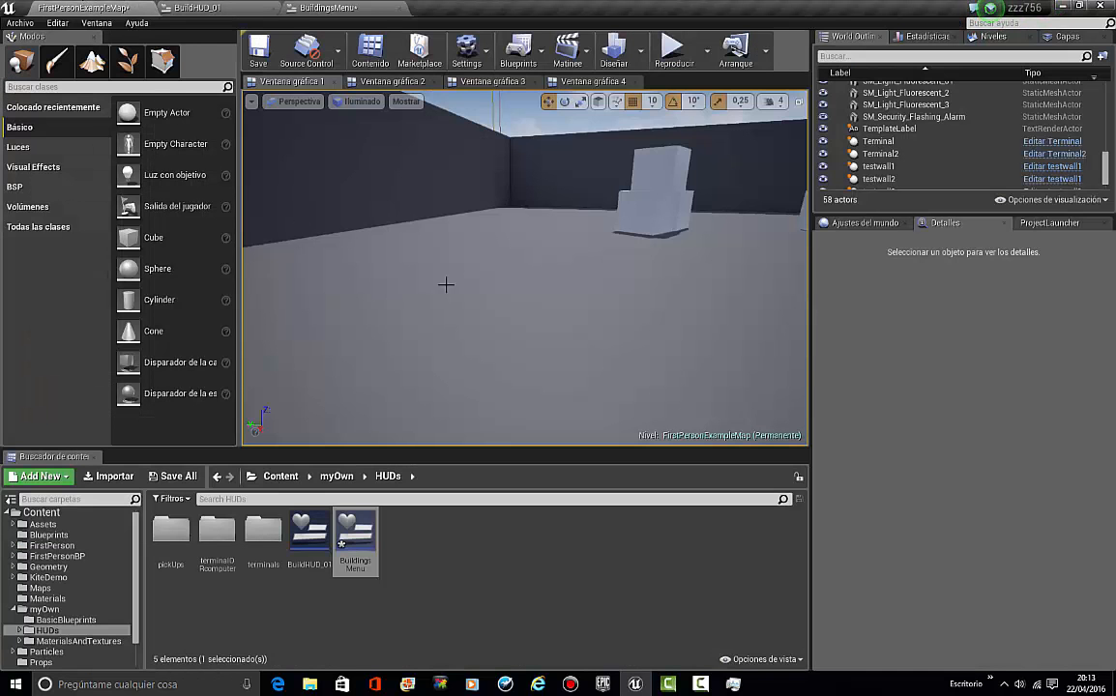
right_click_drag(445, 284, 580, 338)
Step: In the BuildHUD_01 widget, add an OnClicked event for the BACK TO MENU button
left_click(197, 8)
scroll(347, 228, "up", 4)
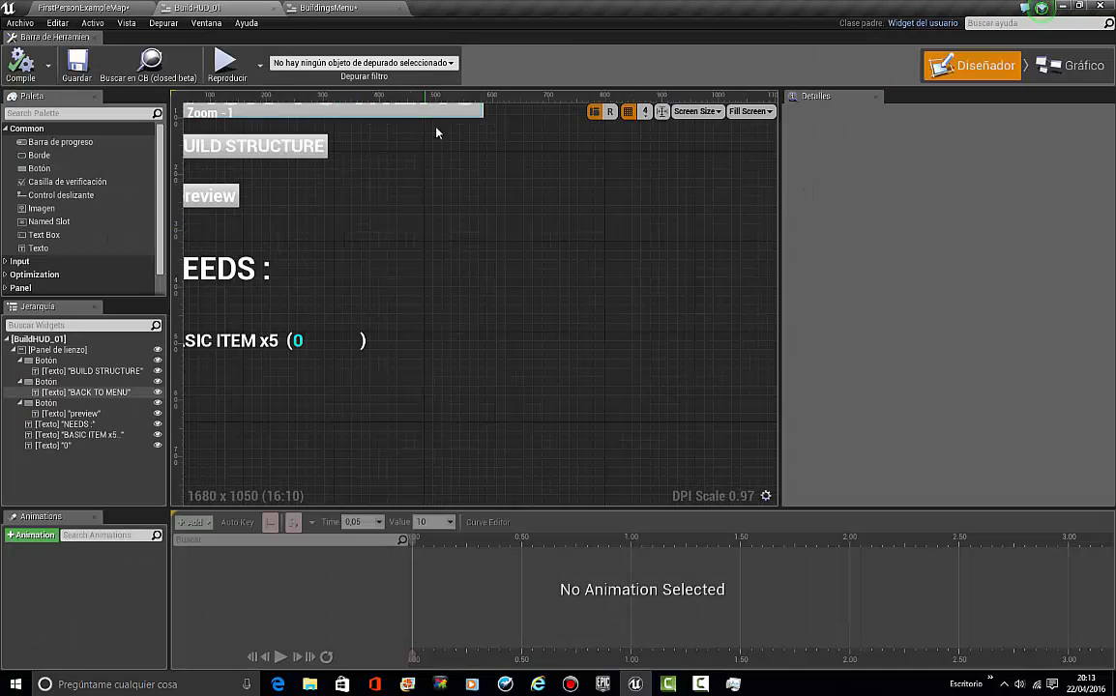
right_click_drag(436, 132, 385, 208)
left_click(412, 206)
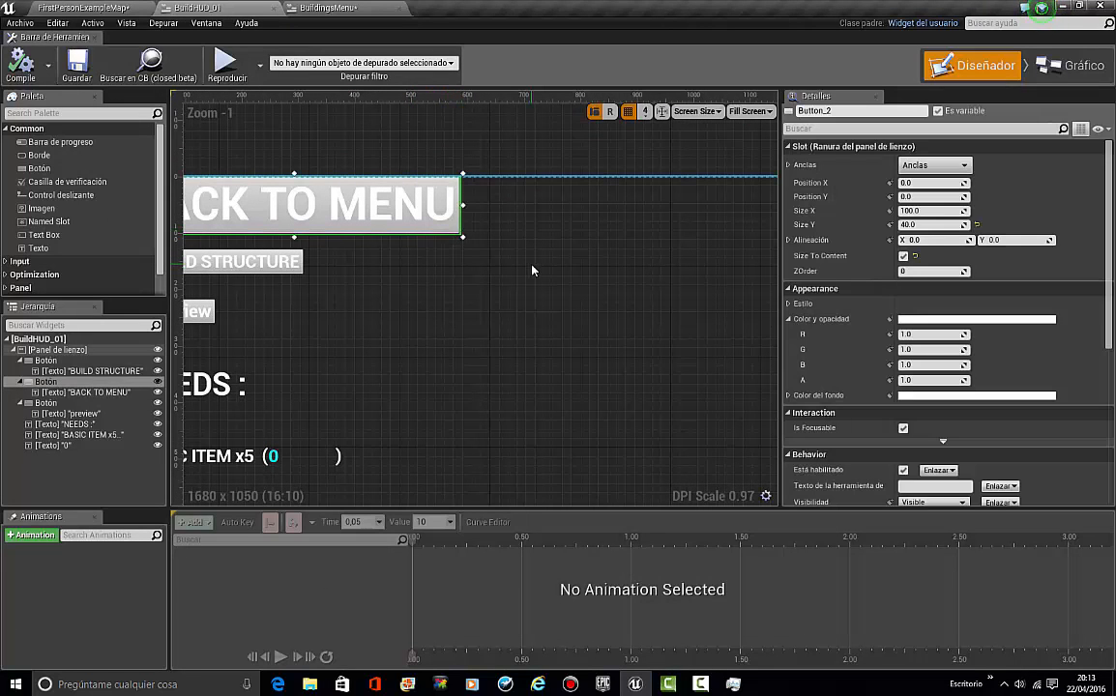
scroll(967, 387, "down", 6)
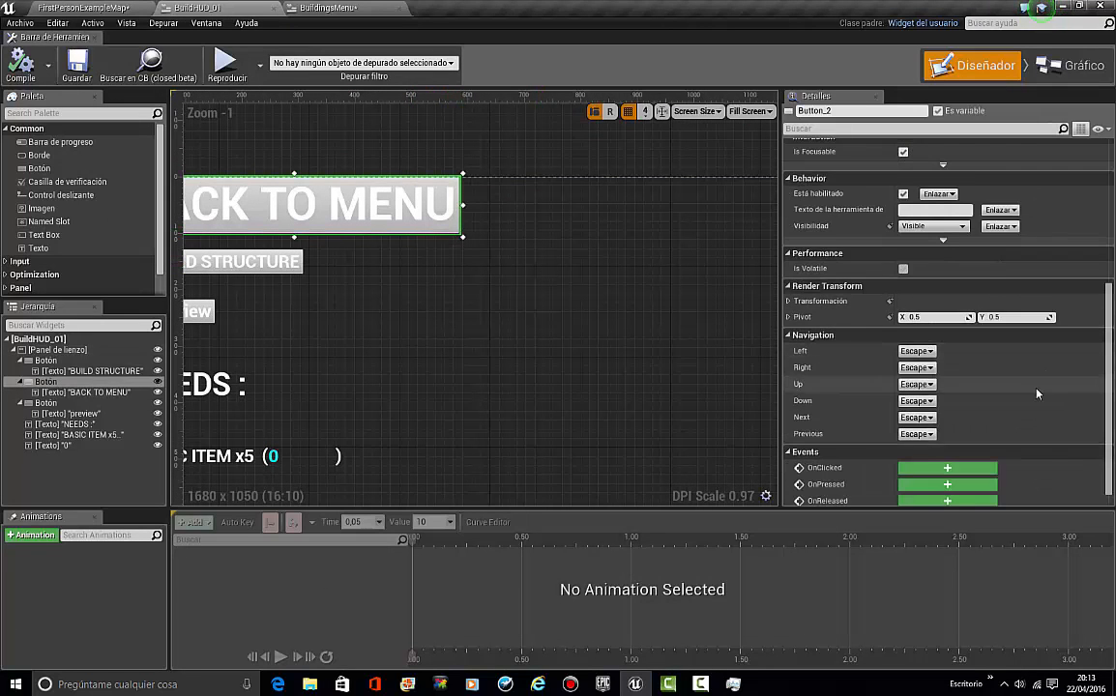
left_click(946, 465)
Step: Connect a Remove All Widgets node to the BACK TO MENU button's OnClicked event
scroll(735, 347, "down", 8)
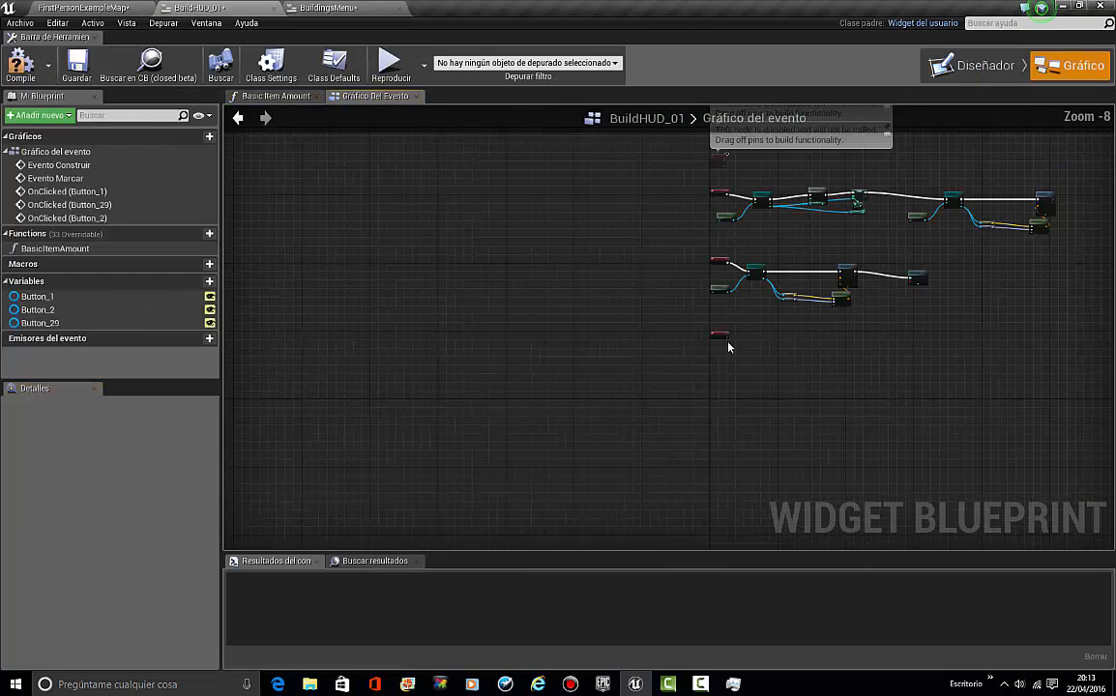
scroll(713, 338, "up", 4)
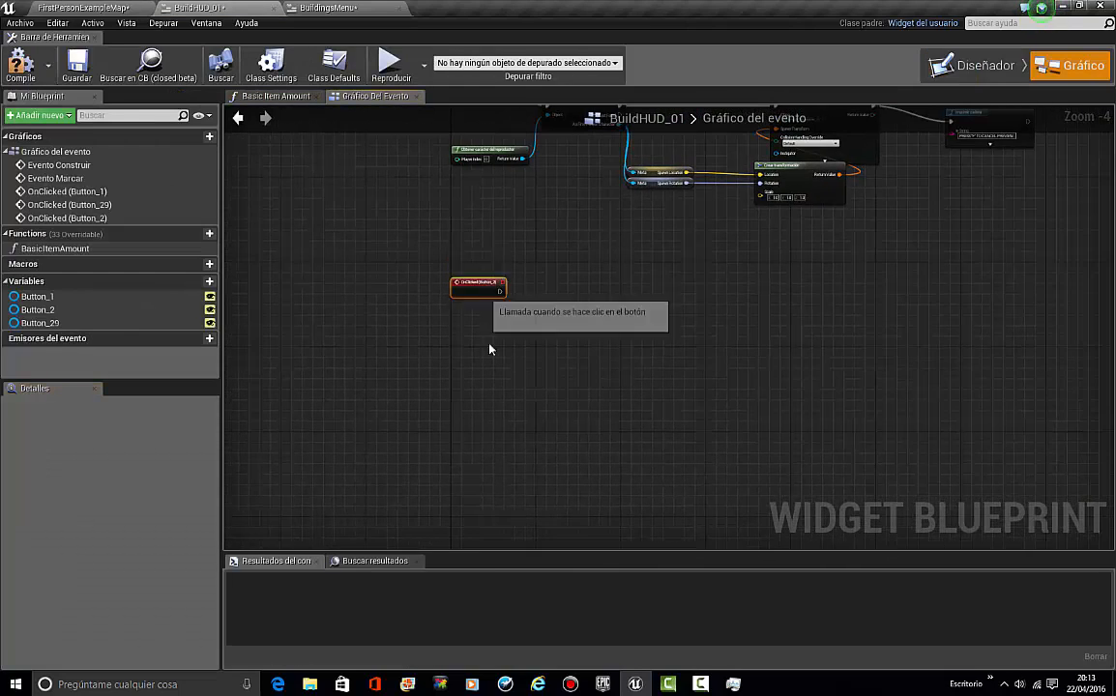
scroll(493, 347, "up", 4)
left_click_drag(525, 358, 648, 356)
type("Remove")
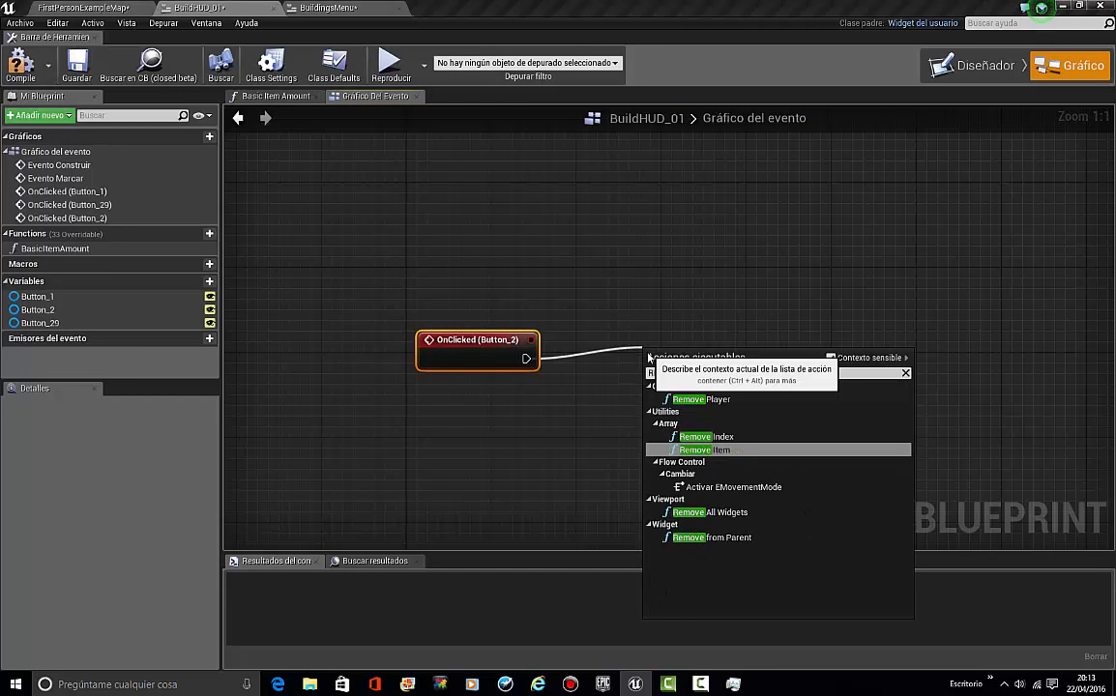
type(" All Widge")
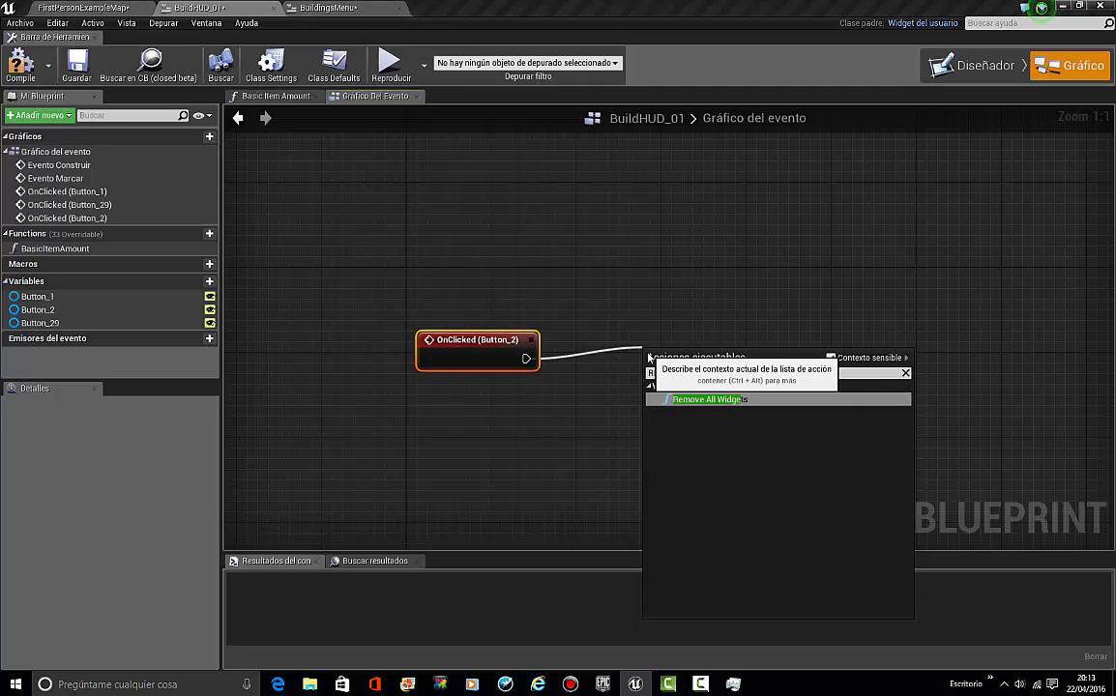
key("Return")
left_click(778, 296)
right_click_drag(778, 296, 541, 367)
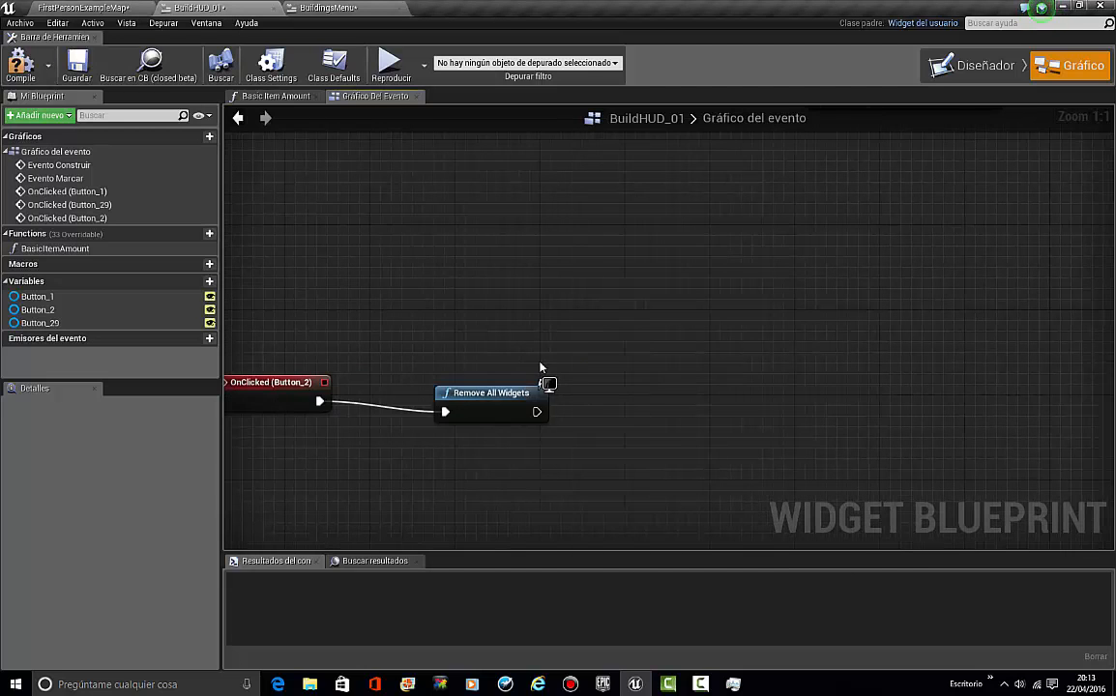
Step: Chain a Create Widget node after Remove All Widgets and set its class to BuildingsMenu
left_click_drag(535, 412, 594, 416)
type("CREAT")
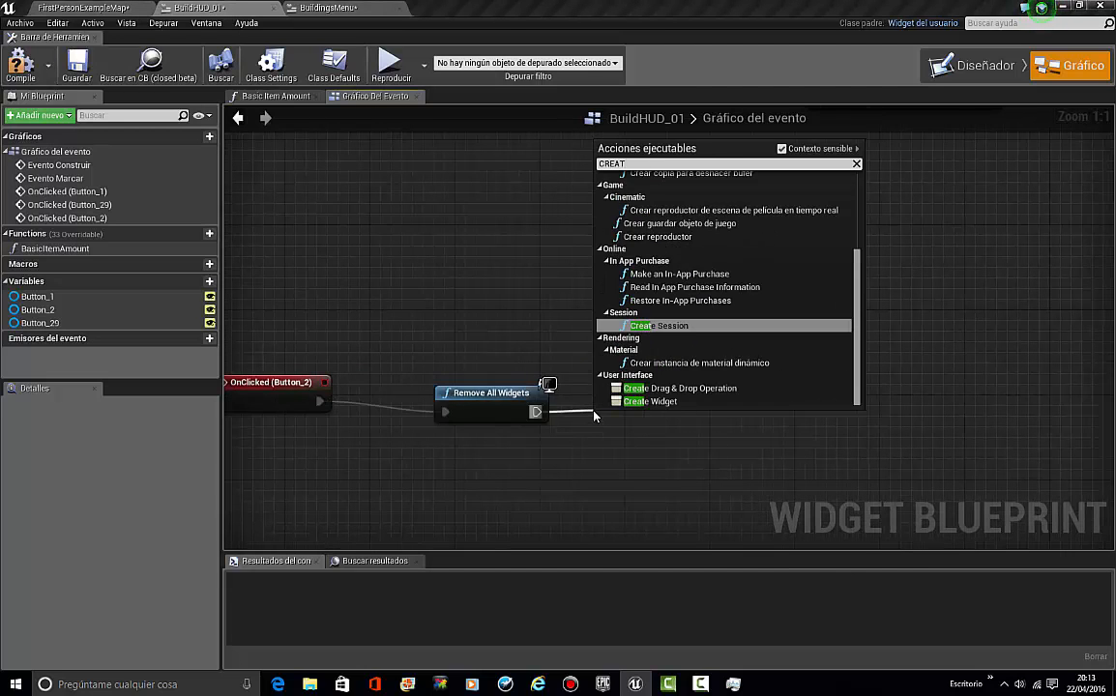
type("E WIDGE")
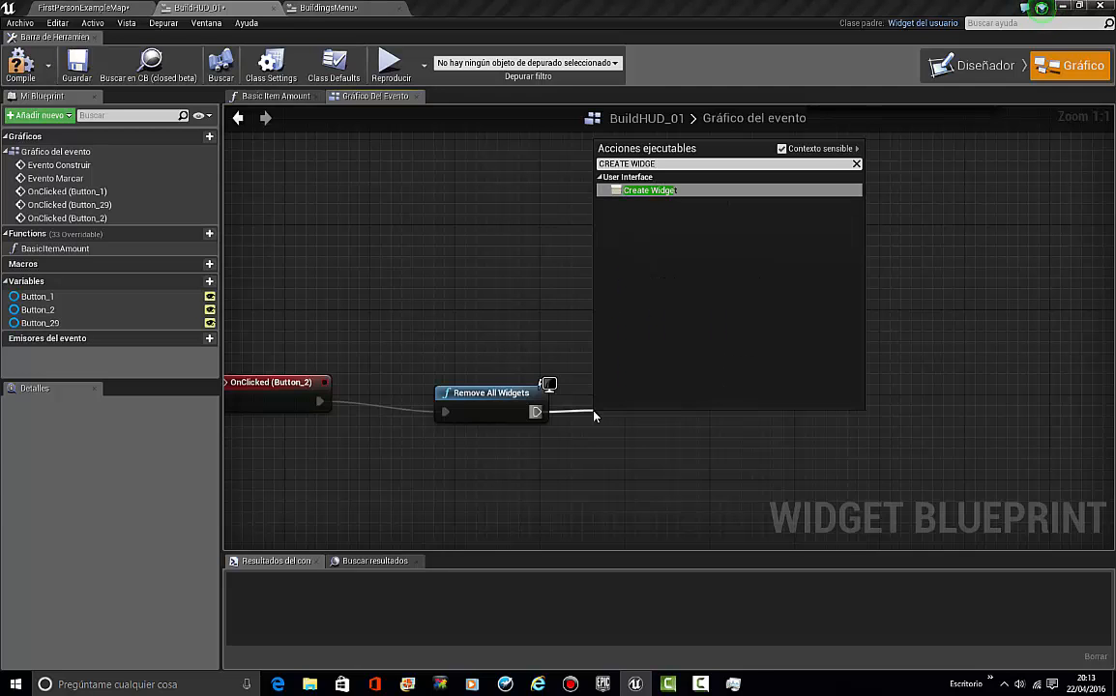
key("Return")
right_click_drag(604, 416, 596, 364)
left_click(643, 408)
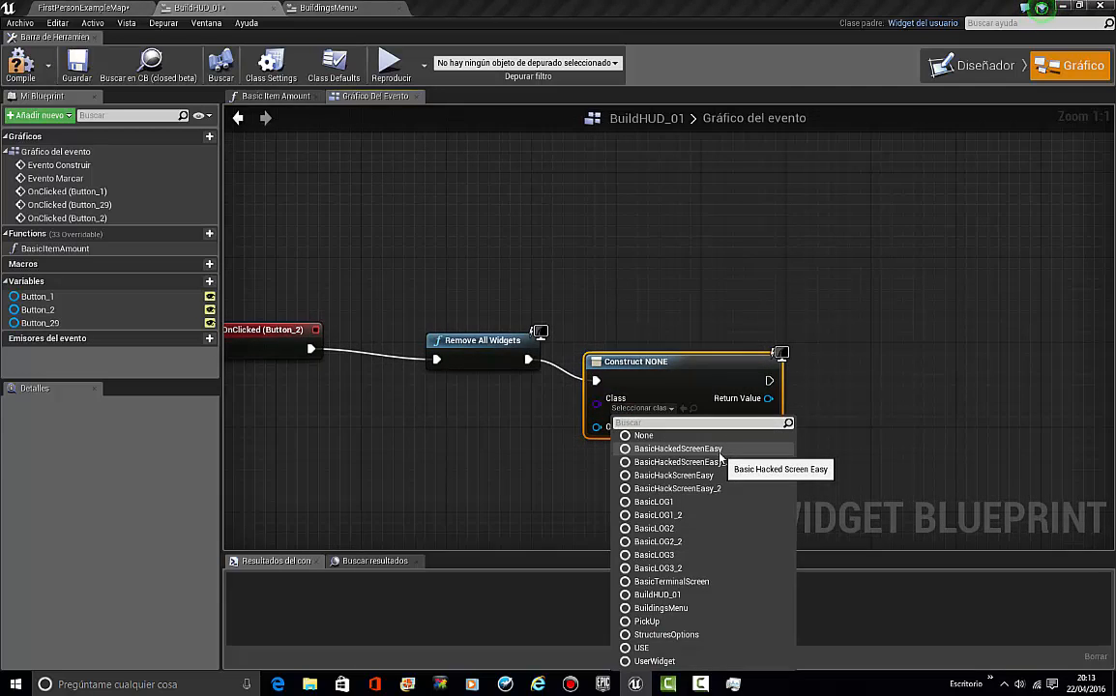
type("MEN")
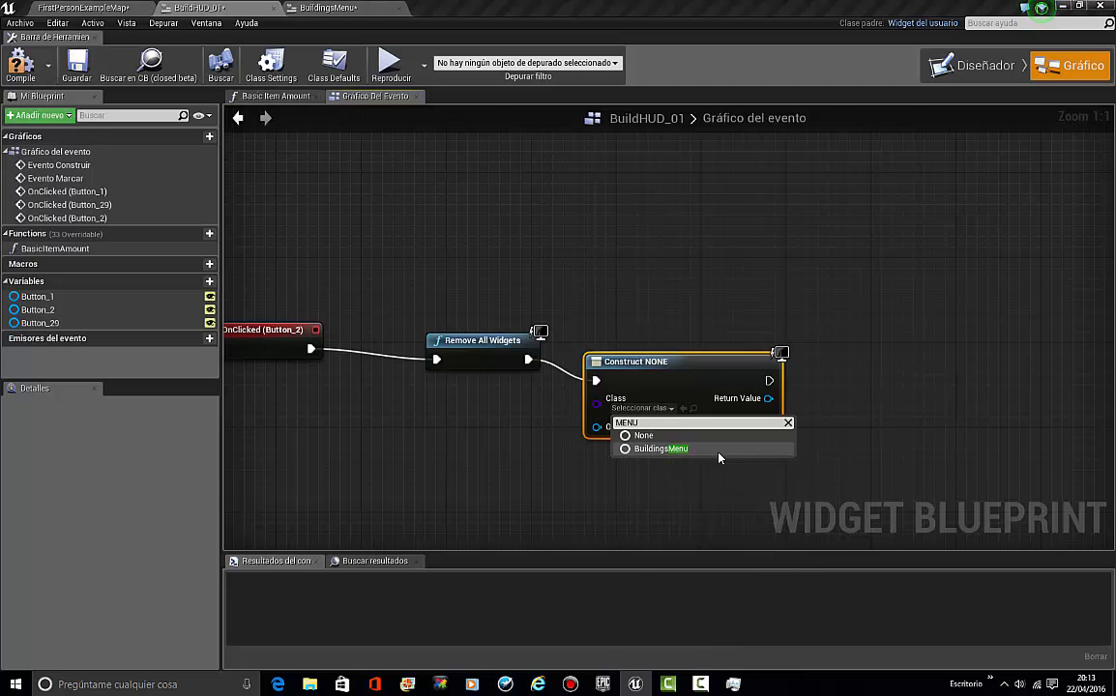
type("U")
left_click(692, 449)
right_click_drag(769, 407, 629, 396)
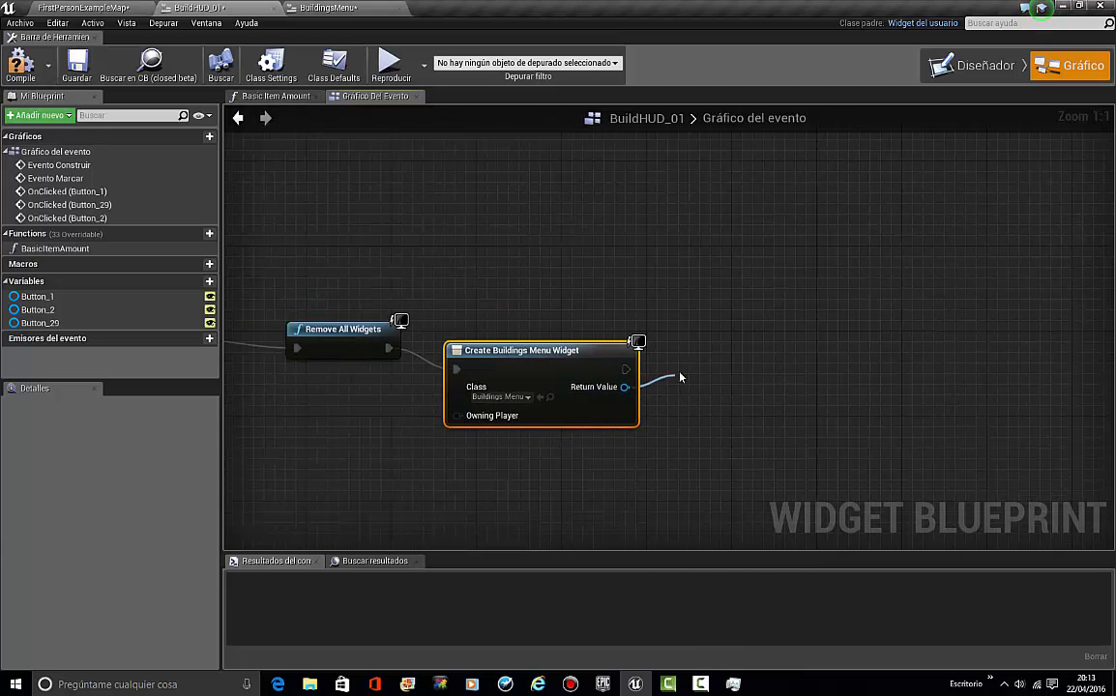
Step: Chain an Add to Viewport node to the Create Buildings Menu Widget node's Return Value and compile BuildHUD_01
left_click_drag(679, 377, 677, 377)
type("ADD TO VIE")
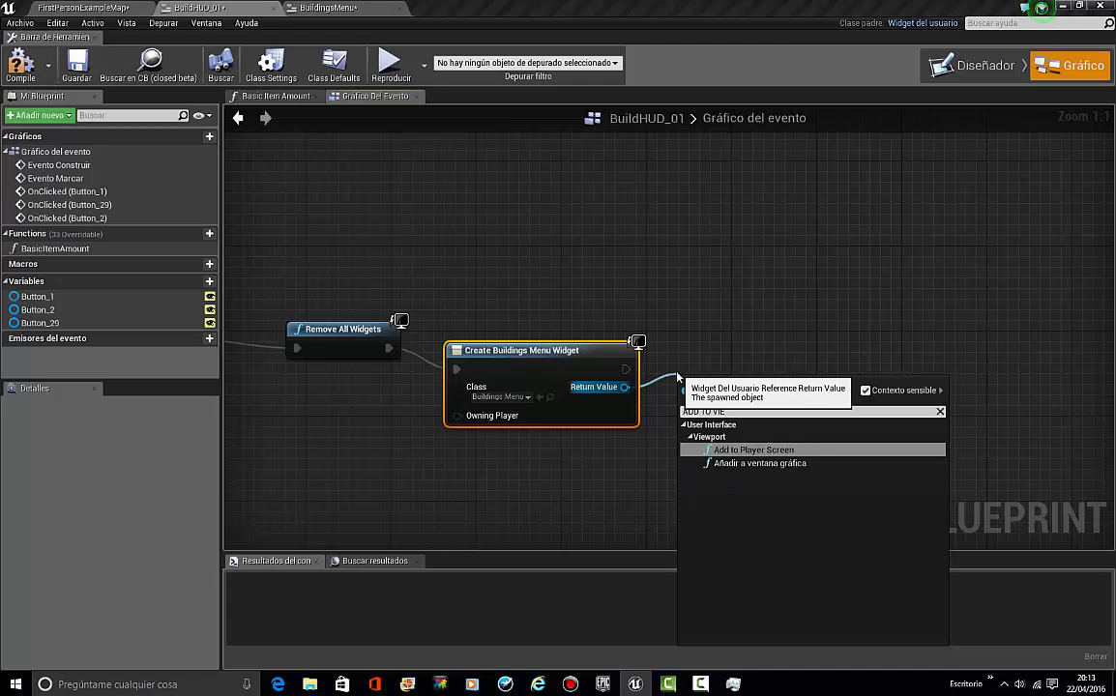
key("Down")
key("Return")
left_click_drag(743, 381, 754, 339)
left_click(721, 294)
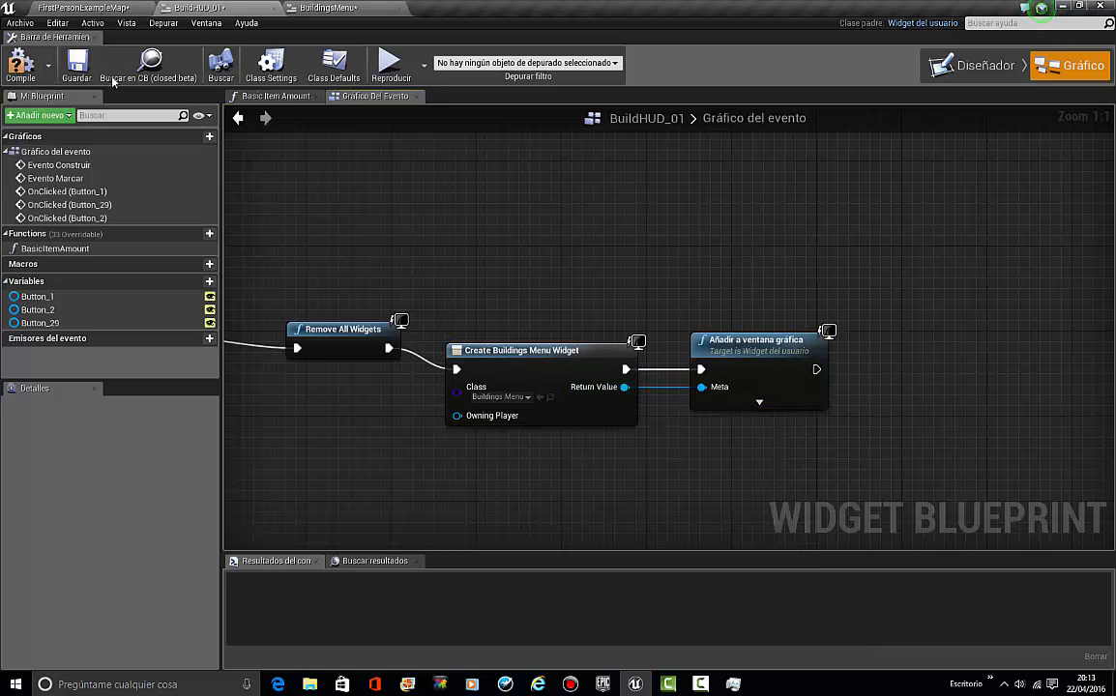
left_click(33, 74)
Step: Play the level, open the build HUD, test BACK TO MENU and check the buildings menu full screen before ending play
left_click(66, 5)
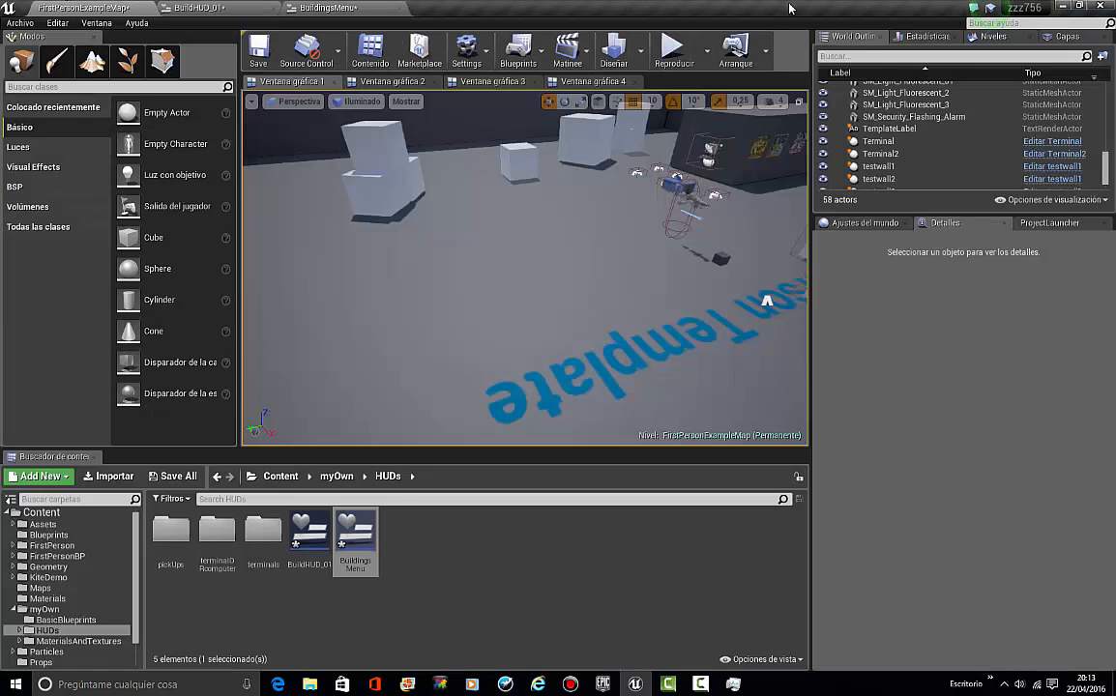
left_click(672, 49)
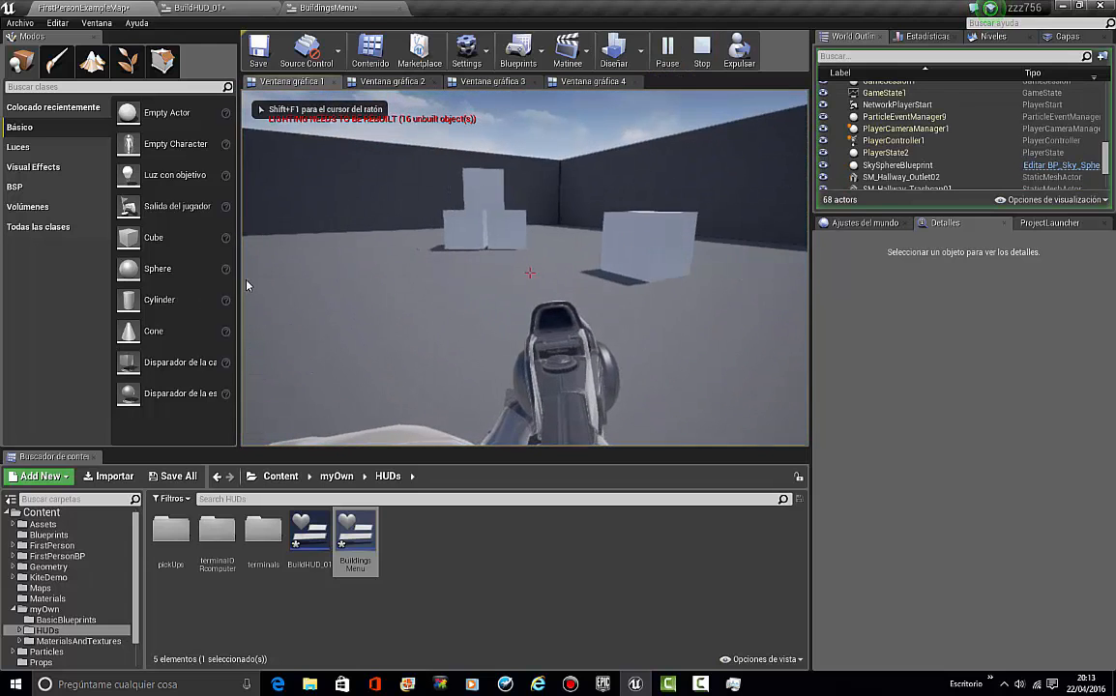
key("b")
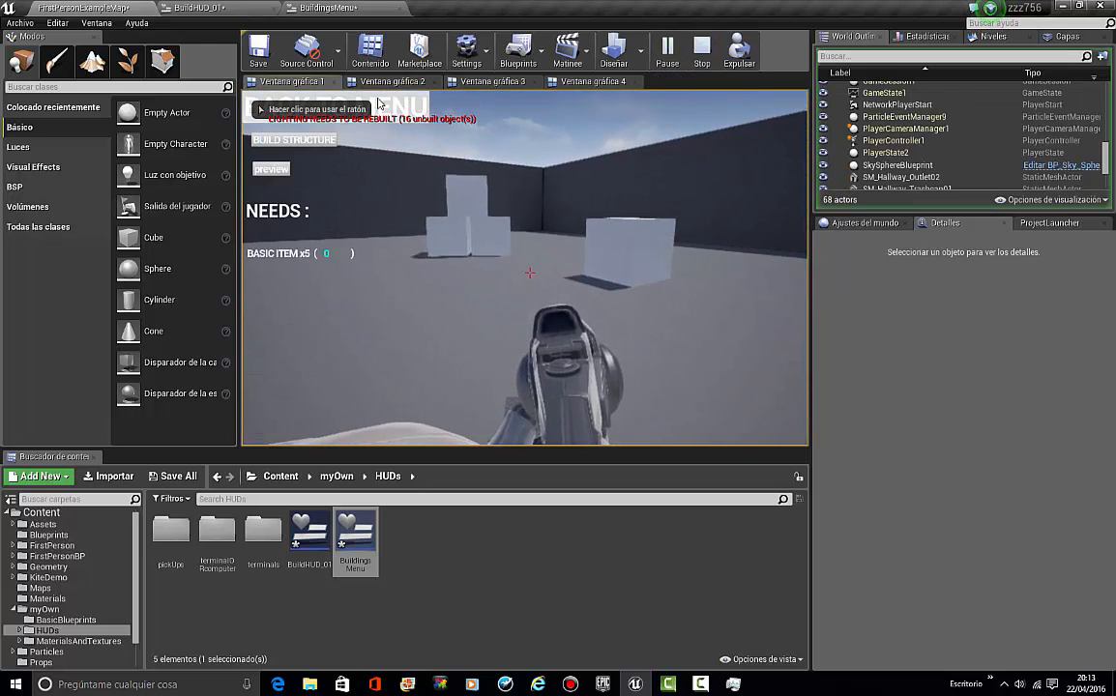
left_click(377, 105)
left_click_drag(479, 201, 1073, 194)
key("w")
key("F11")
key("w")
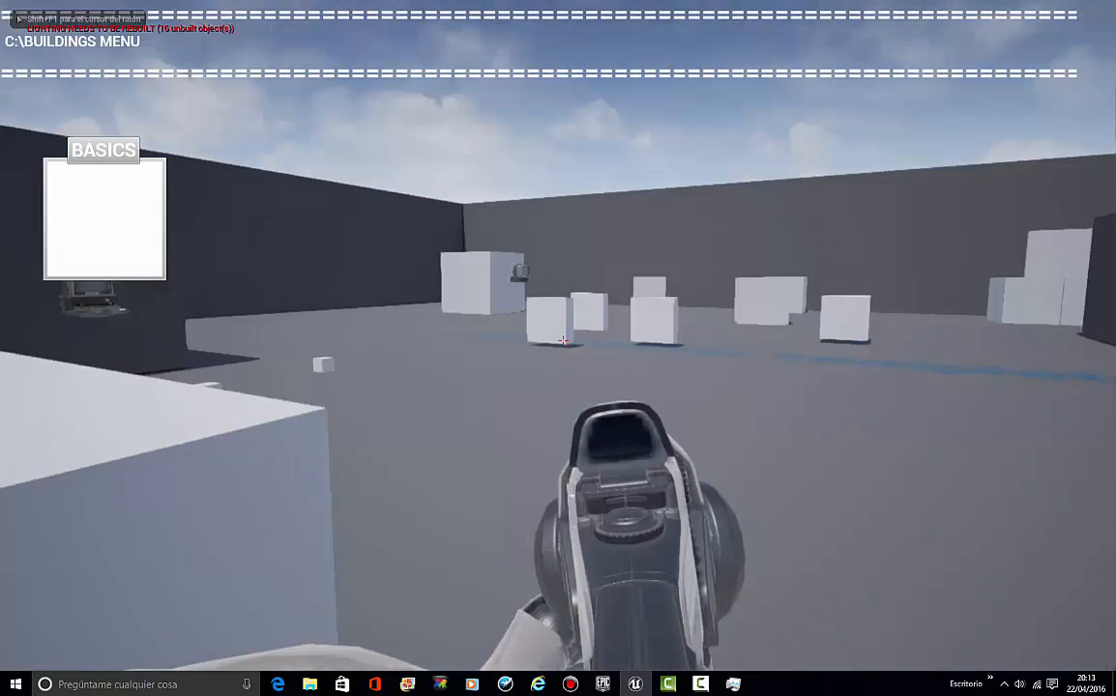
key("Escape")
key("F11")
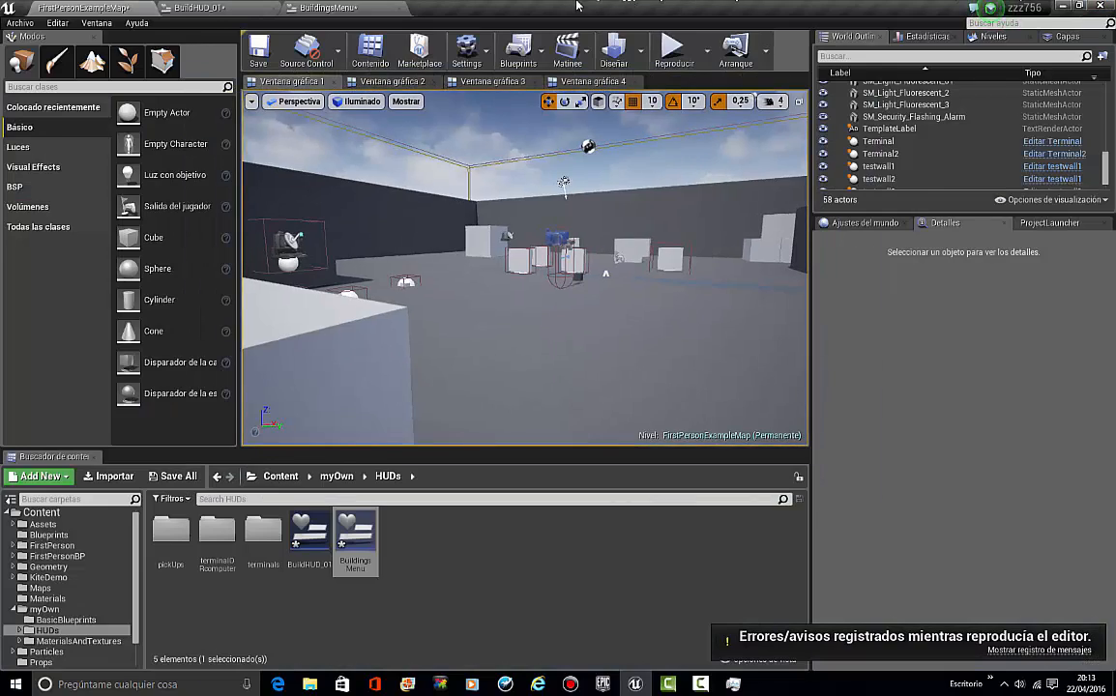
Step: In the BuildingsMenu widget, widen the header's separator-line text block to a Size X of about 2100, with the 22" monitor preview
left_click(301, 7)
right_click_drag(649, 291, 354, 192)
left_click(354, 191)
scroll(386, 195, "down", 4)
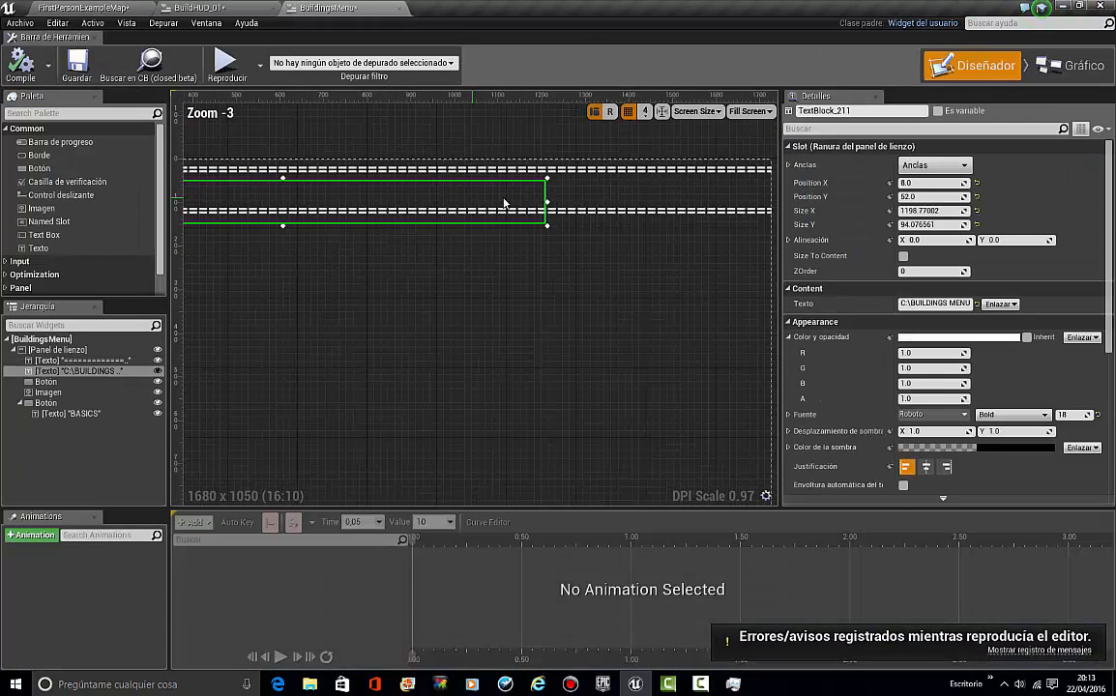
left_click(624, 209)
scroll(626, 207, "down", 4)
scroll(777, 244, "up", 1)
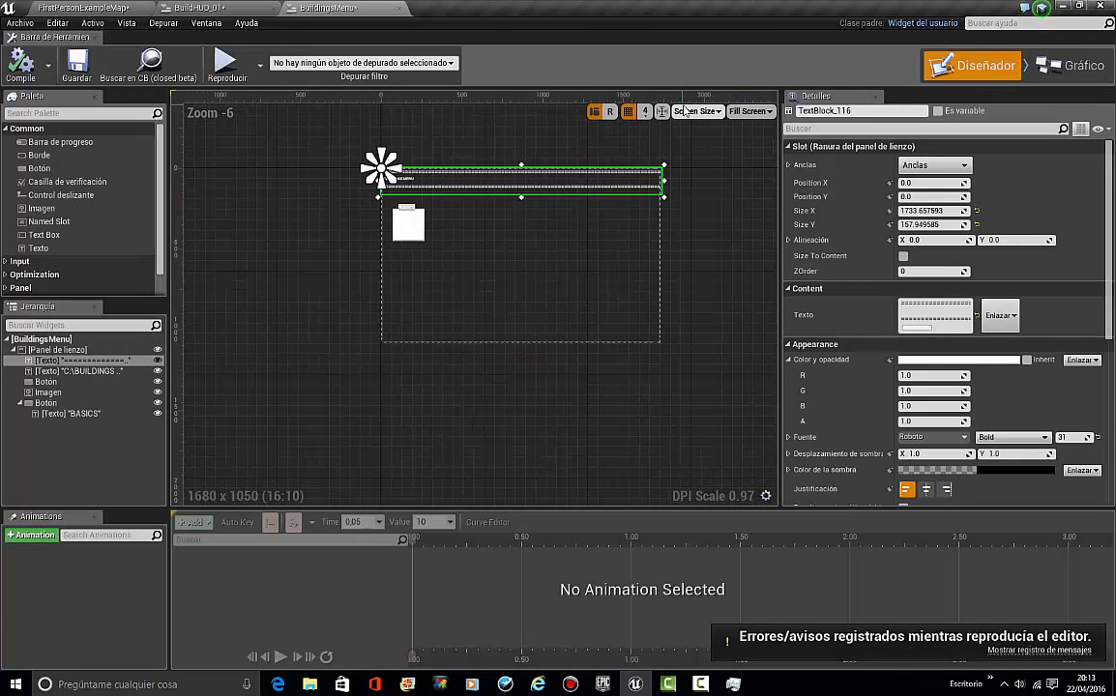
left_click(696, 111)
scroll(803, 542, "down", 2)
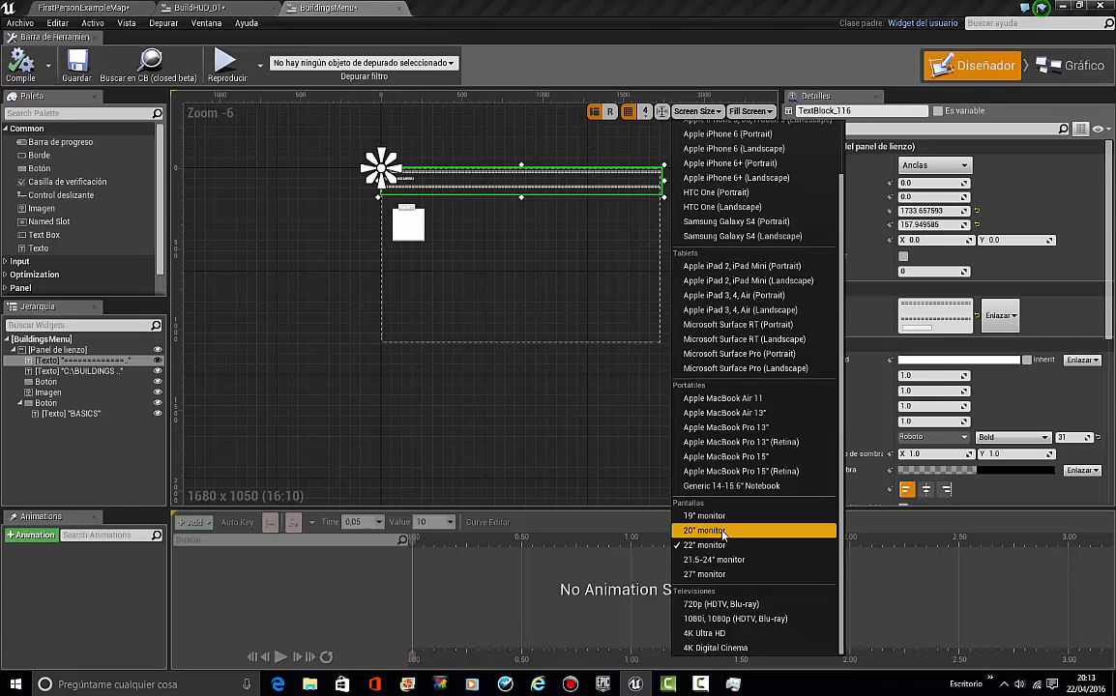
left_click(760, 548)
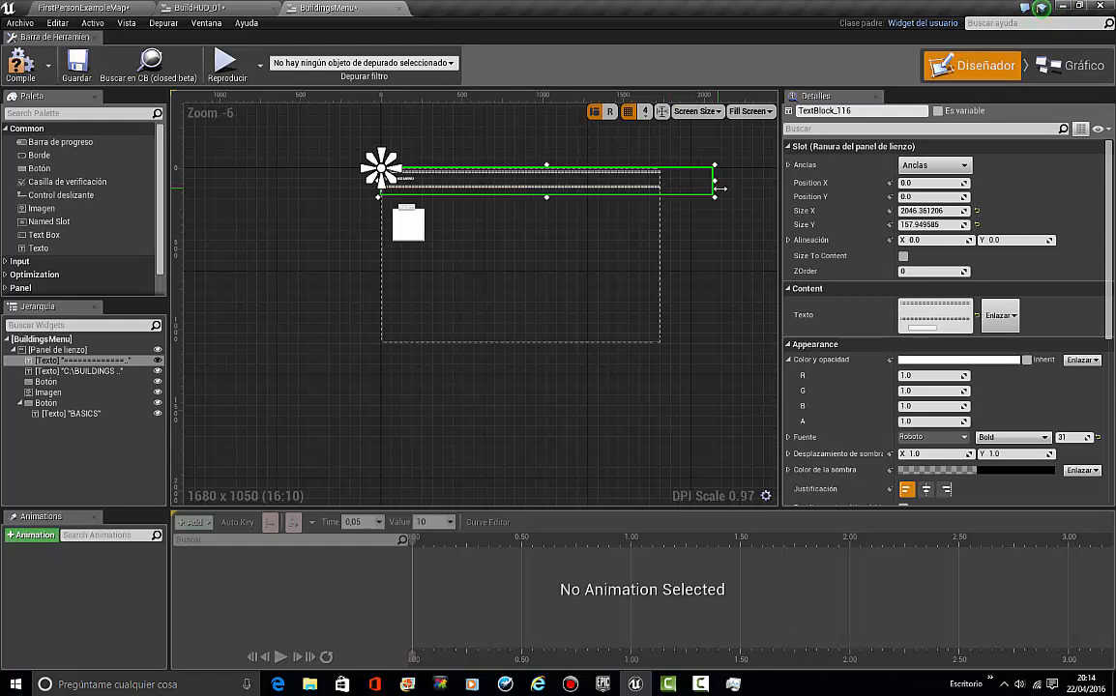
left_click_drag(720, 188, 729, 189)
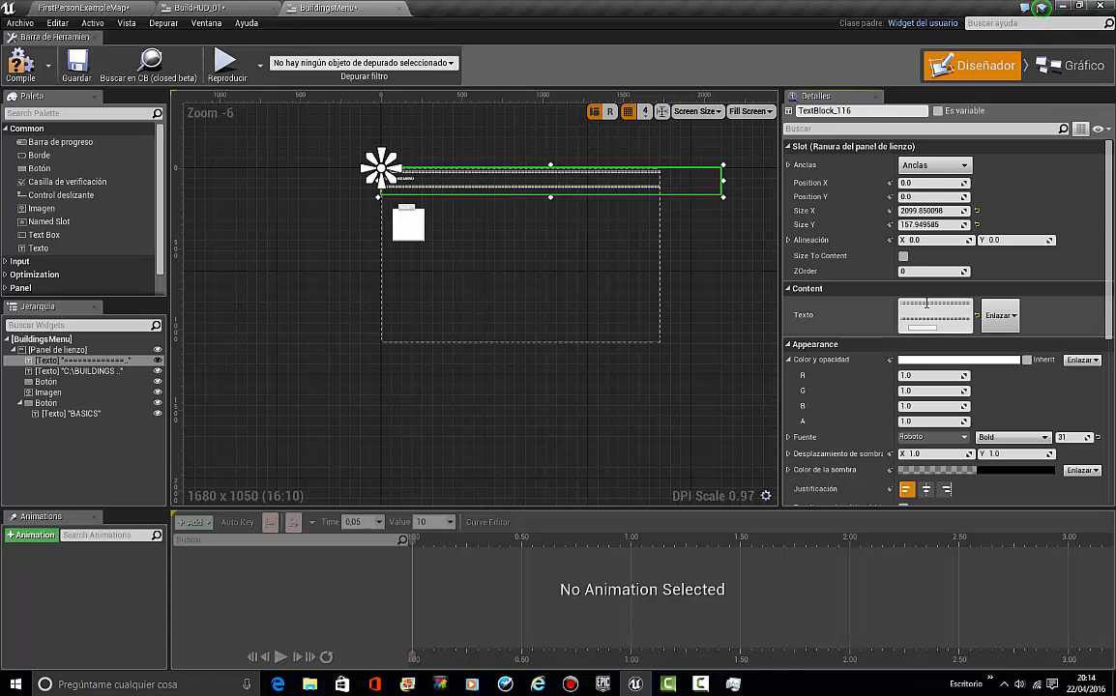
left_click(713, 237)
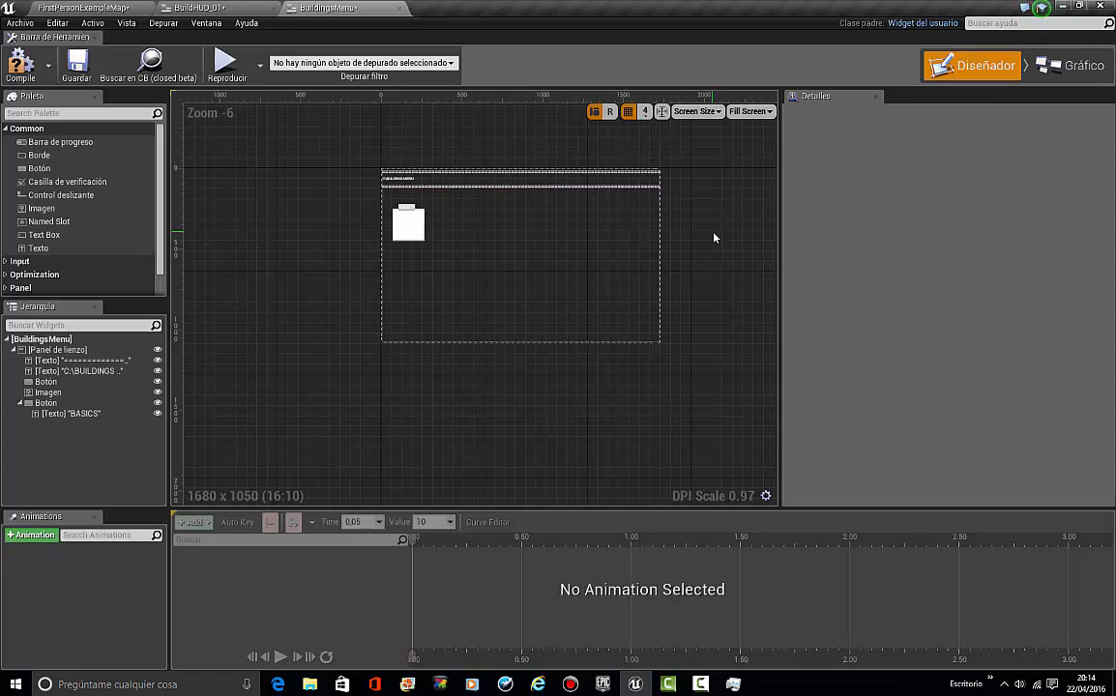
scroll(478, 123, "up", 4)
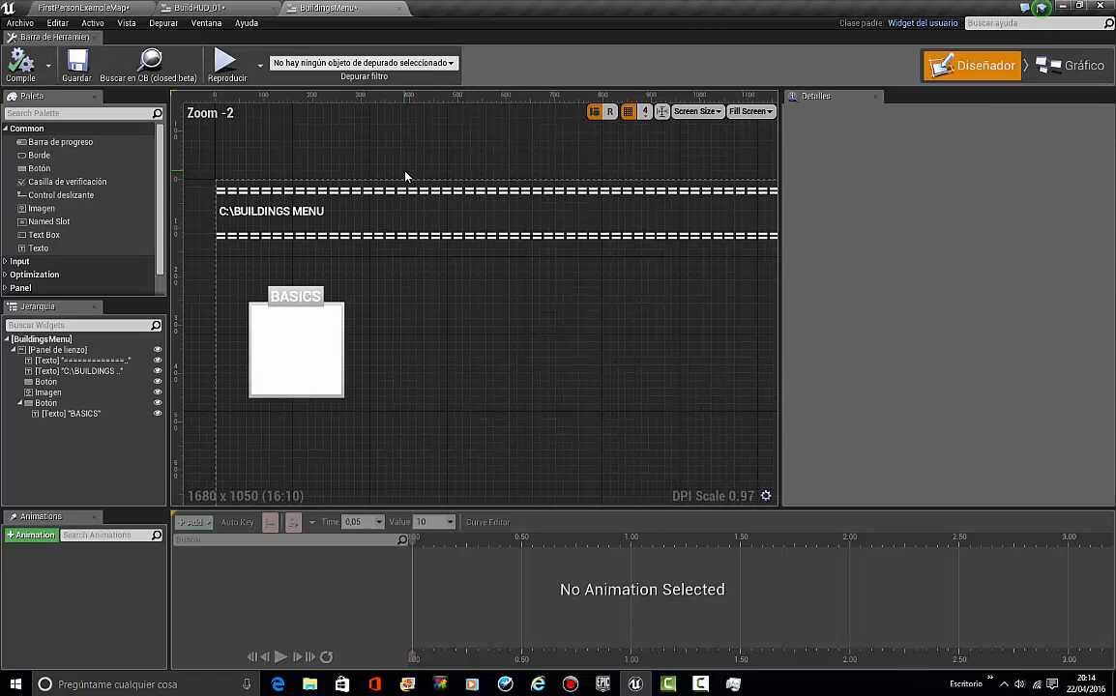
right_click_drag(374, 294, 379, 234)
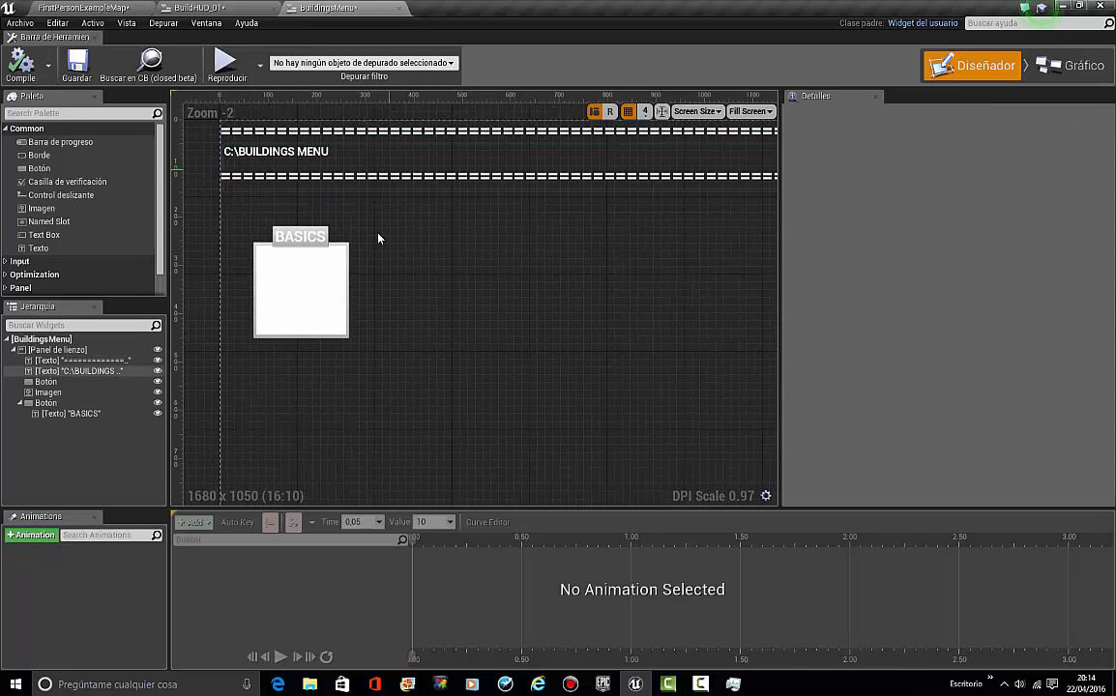
scroll(345, 330, "up", 4)
right_click(345, 327)
left_click(454, 247)
right_click_drag(284, 223, 498, 270)
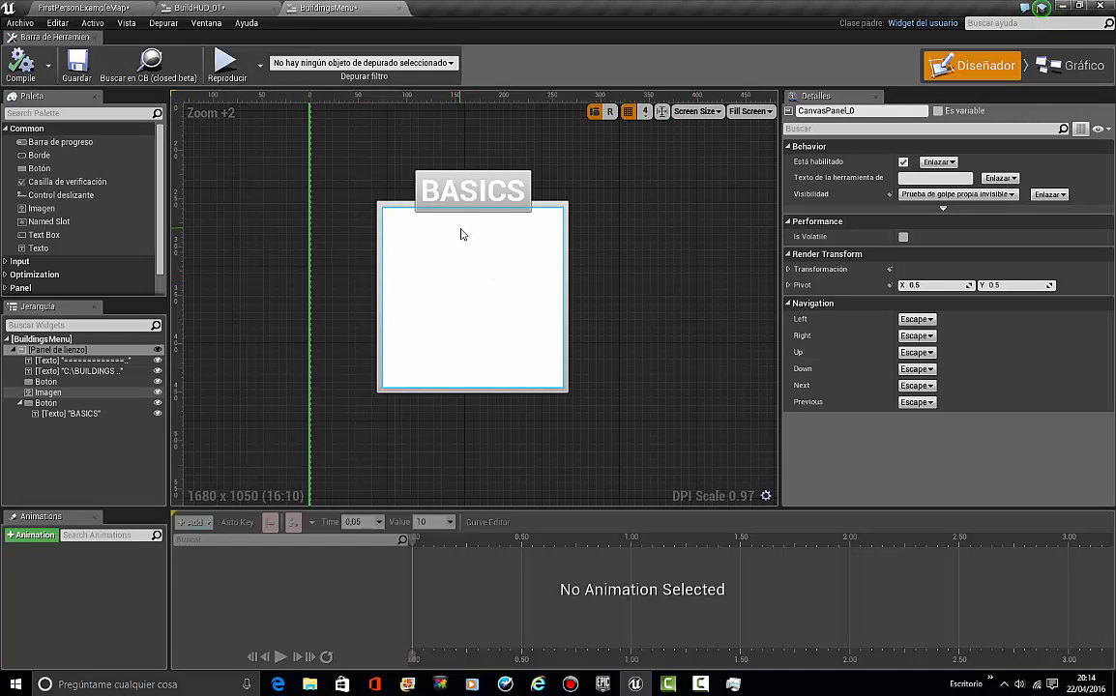
Step: Return to the level, play it full screen and walk around by the wall beyond the posters
left_click(55, 7)
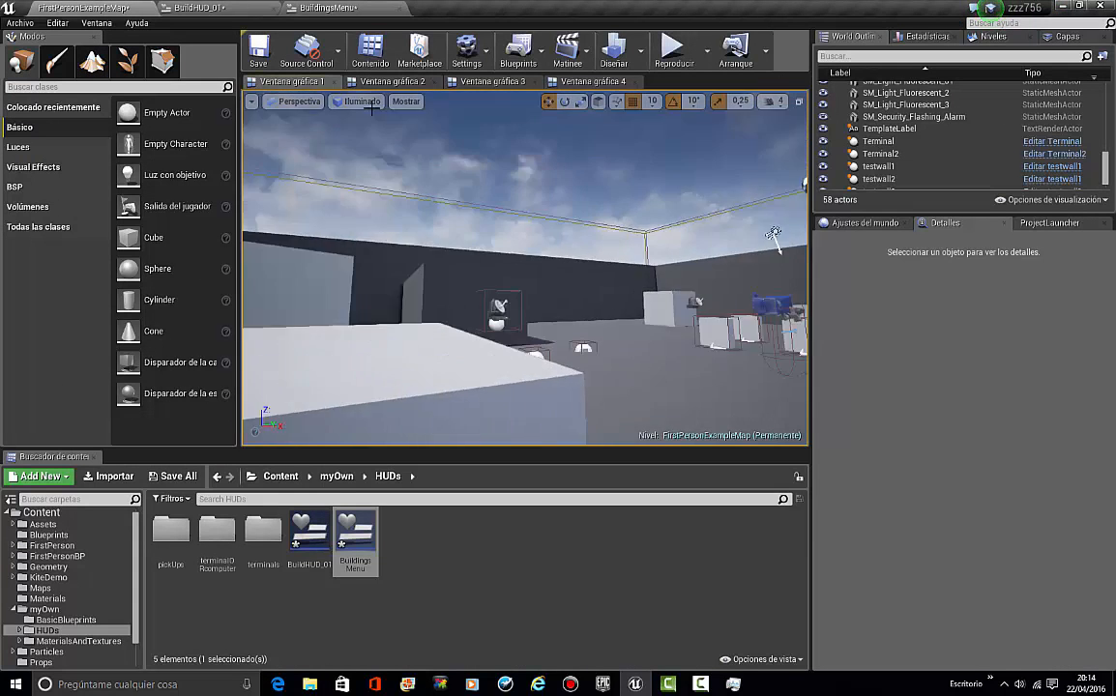
right_click_drag(524, 268, 663, 116)
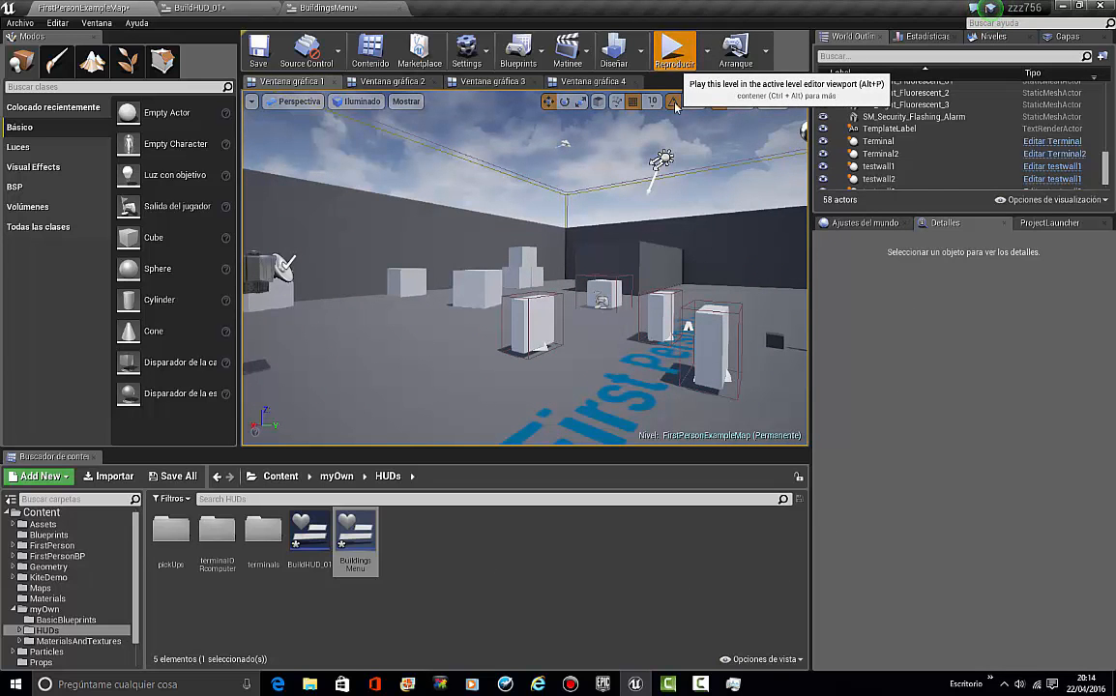
left_click(674, 106)
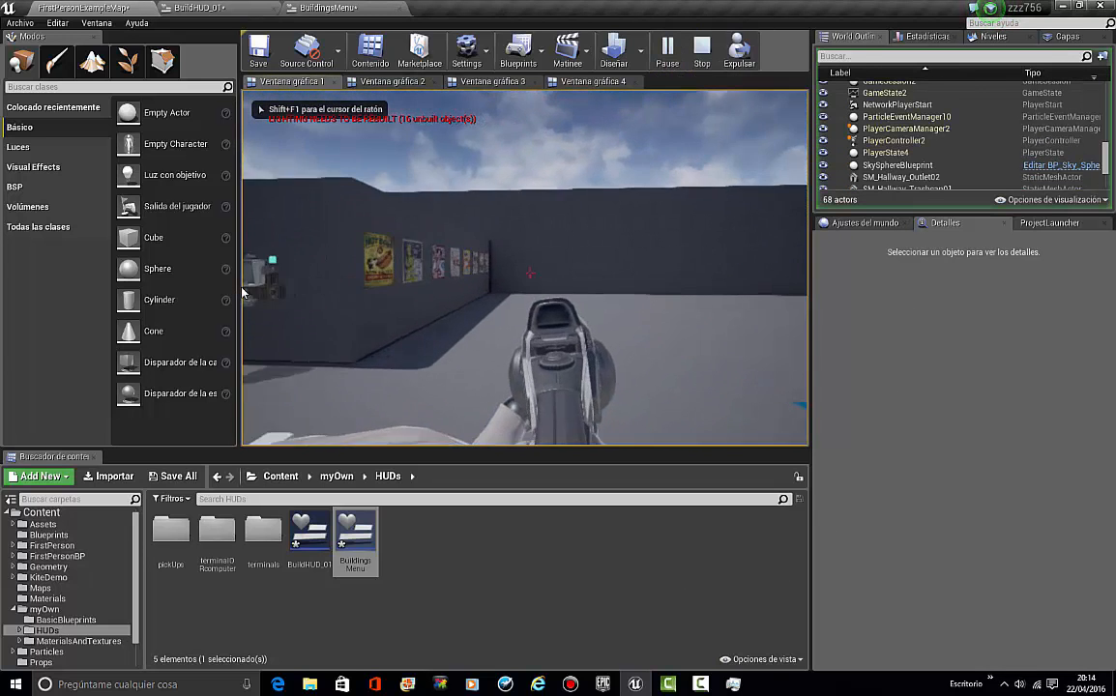
key("w")
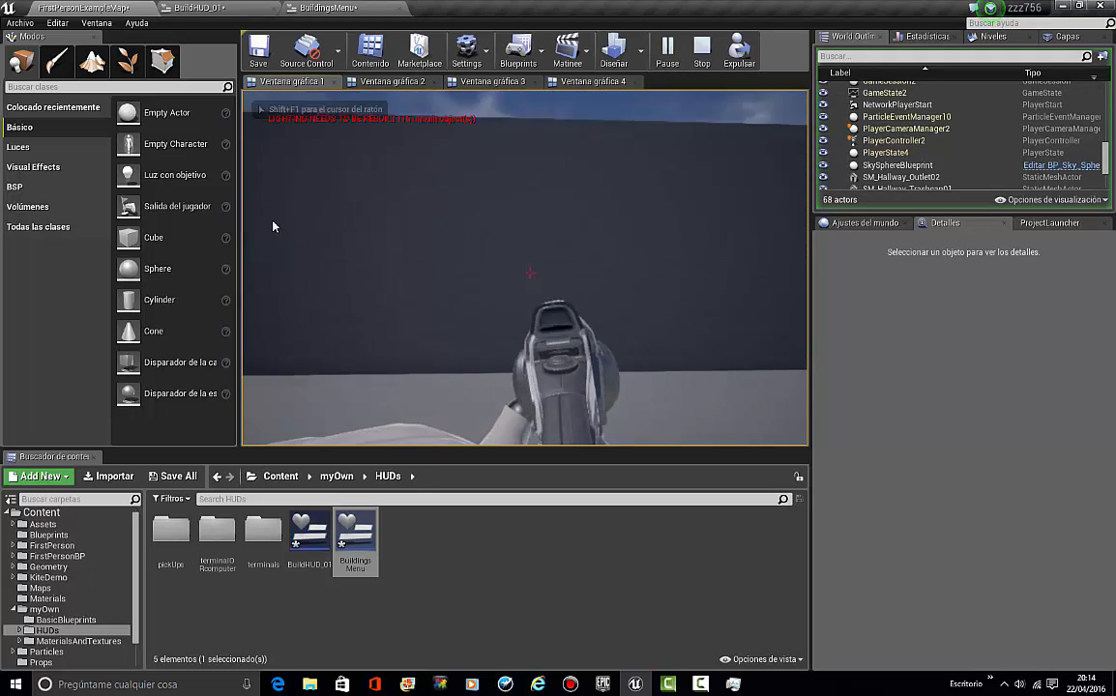
key("s")
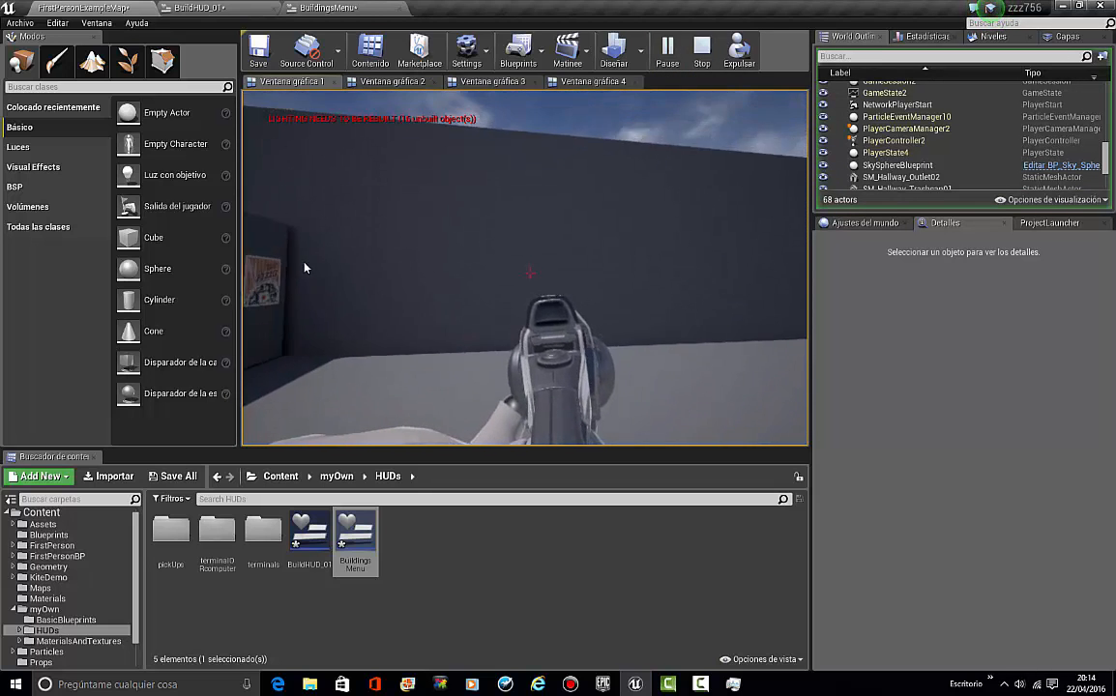
key("w")
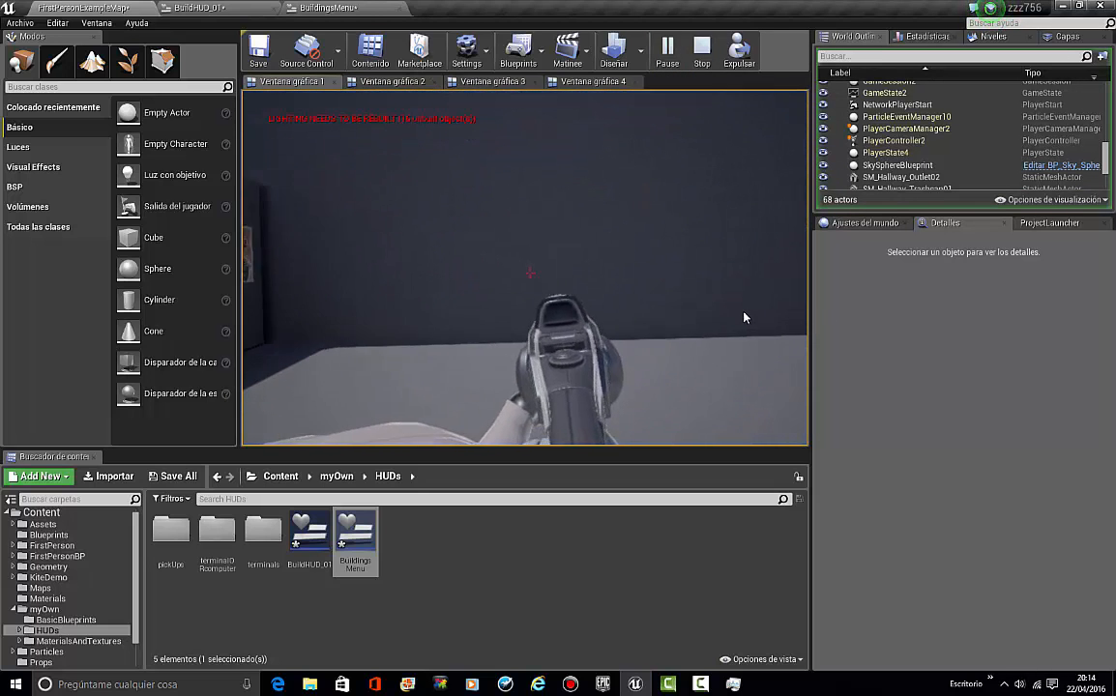
key("F11")
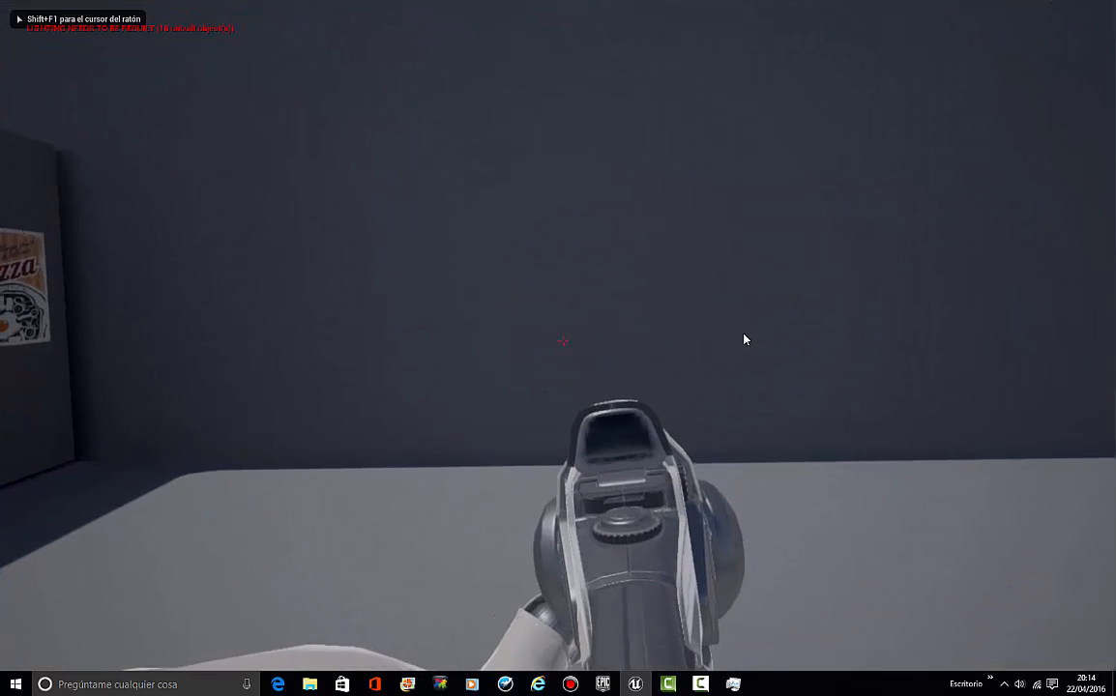
key("s")
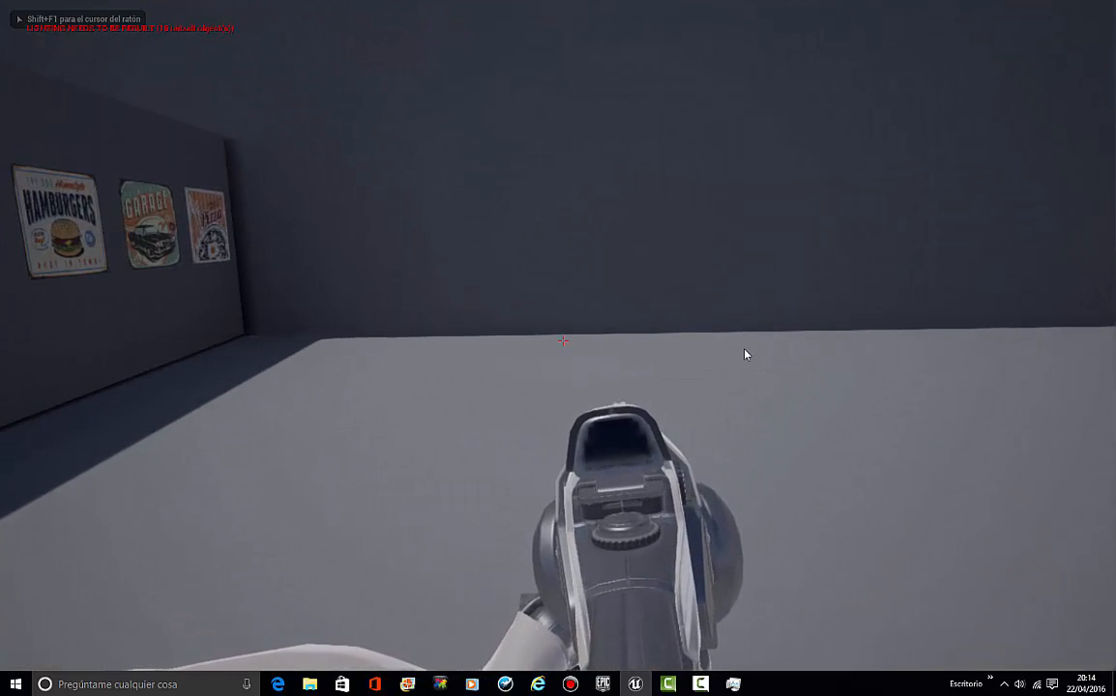
Step: Run the GHOST console command in the play session
key("grave")
key("grave")
key("grave")
key("grave")
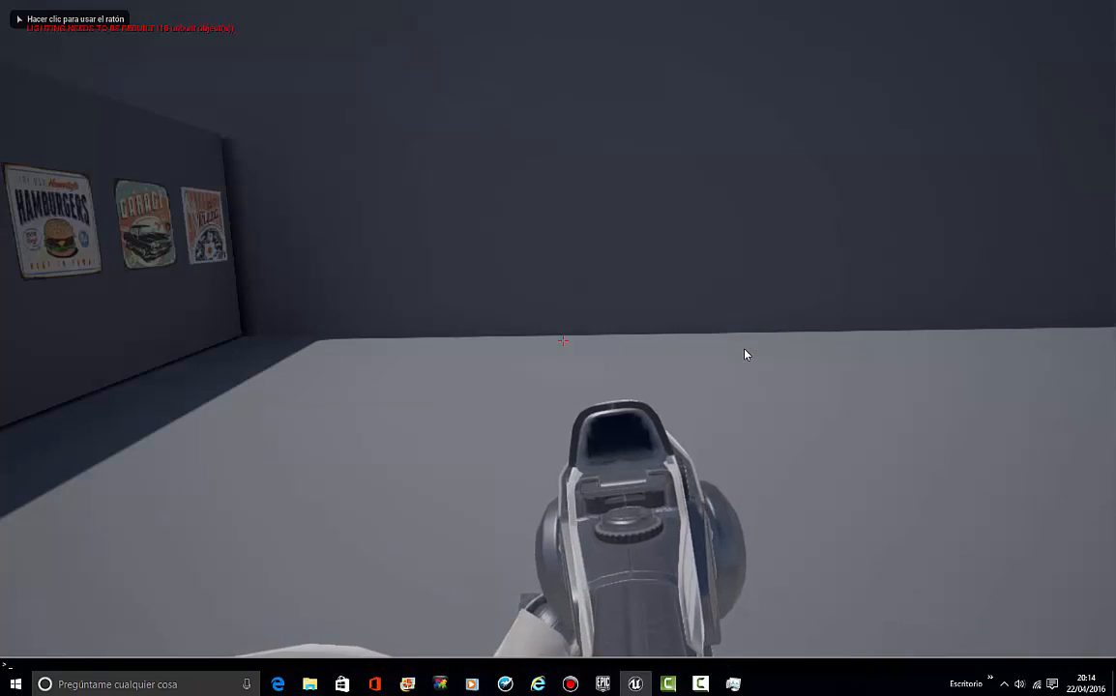
type("GHOST")
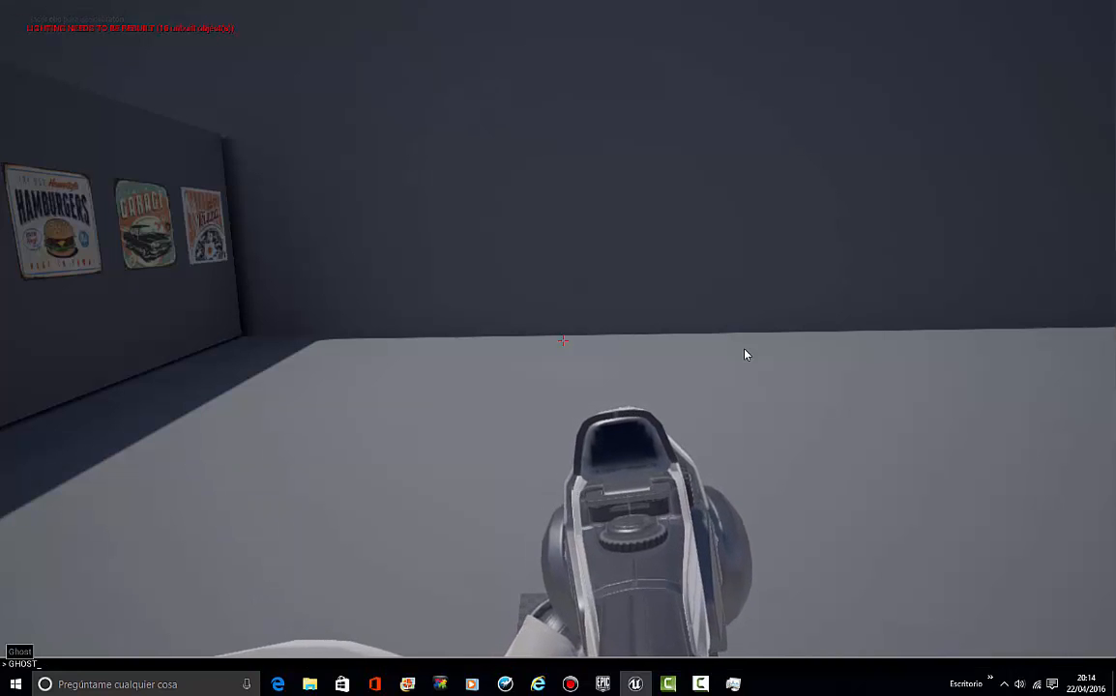
key("Return")
Step: Fly through the wall to examine the blocks outside the room and the poster blocks, and end the play session
key("w")
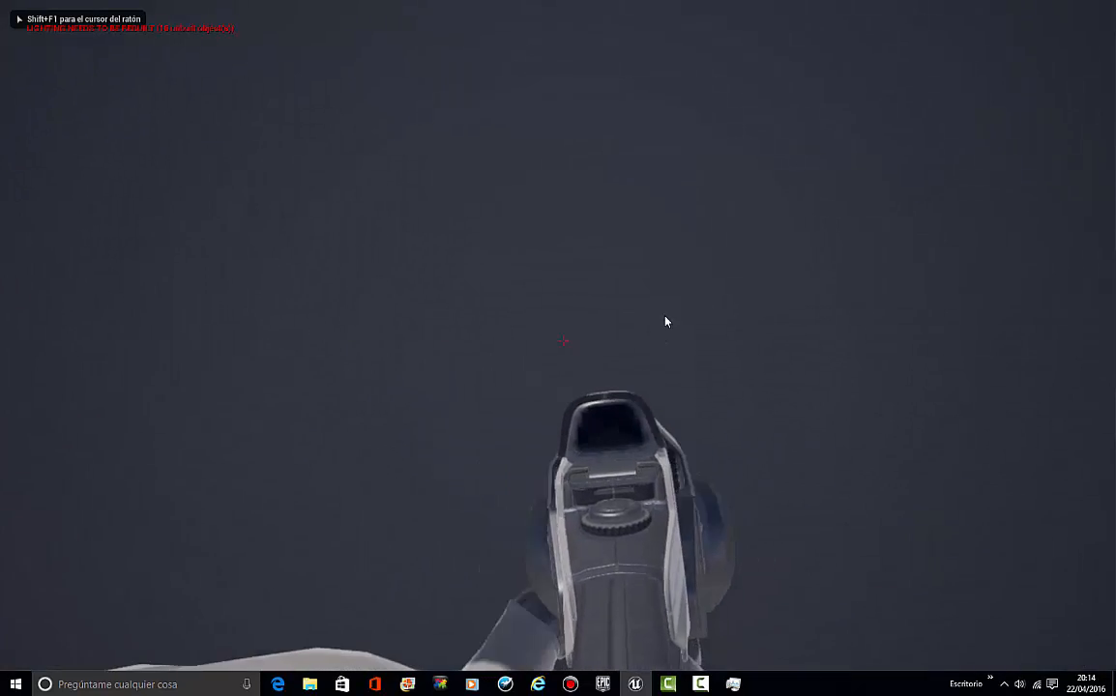
key("w")
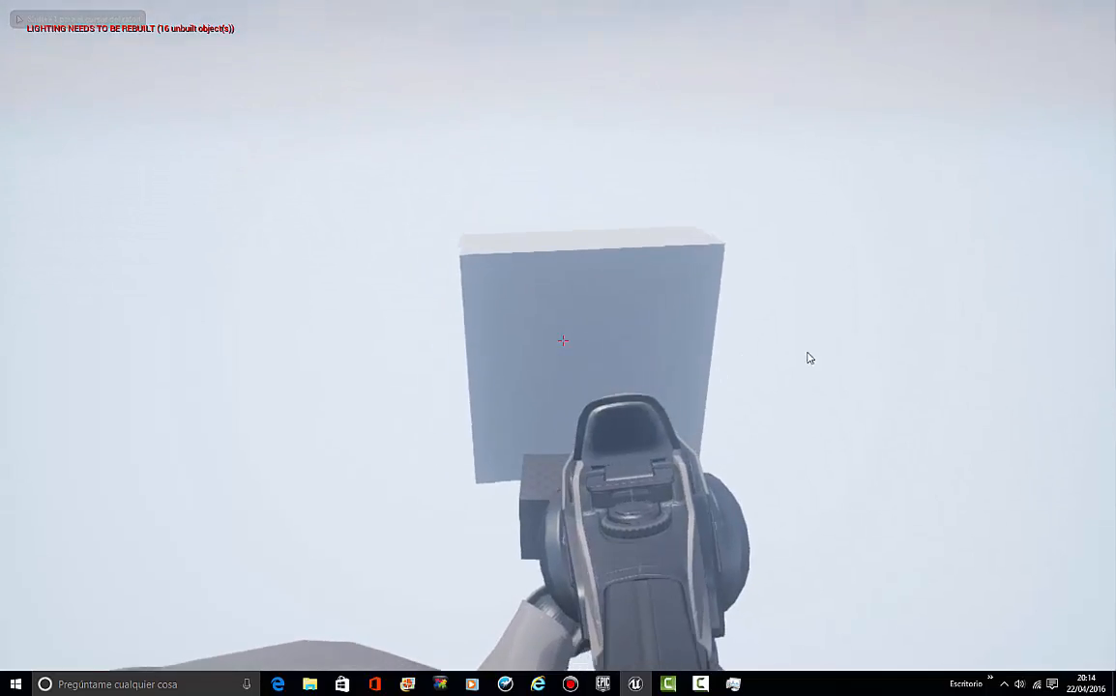
key("w")
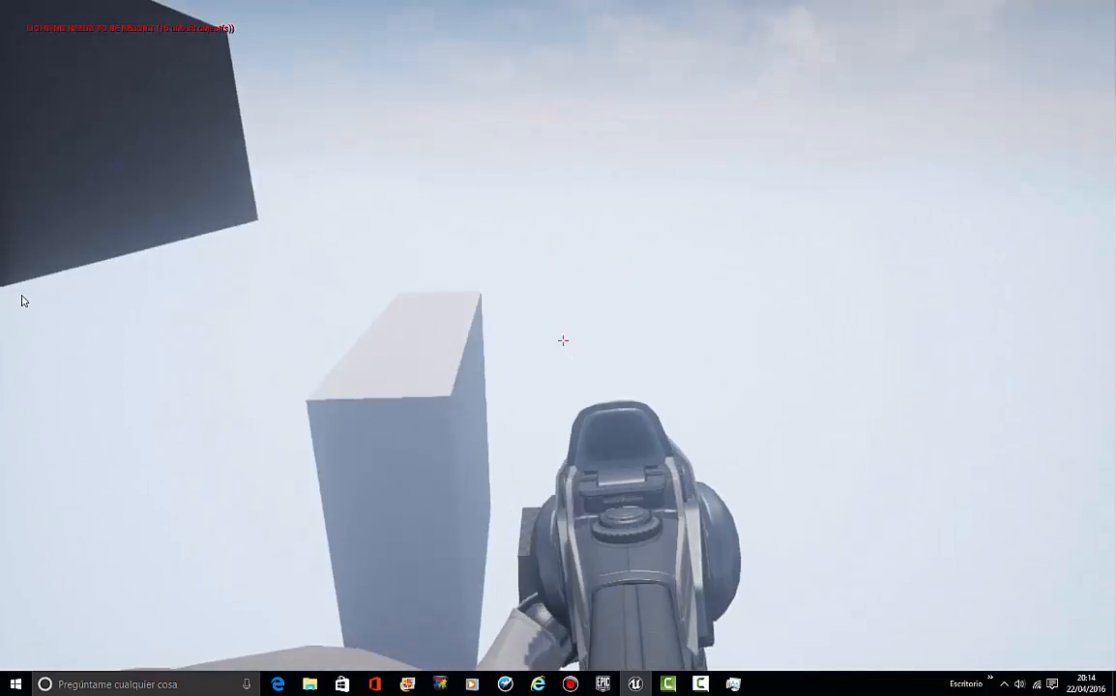
key("w")
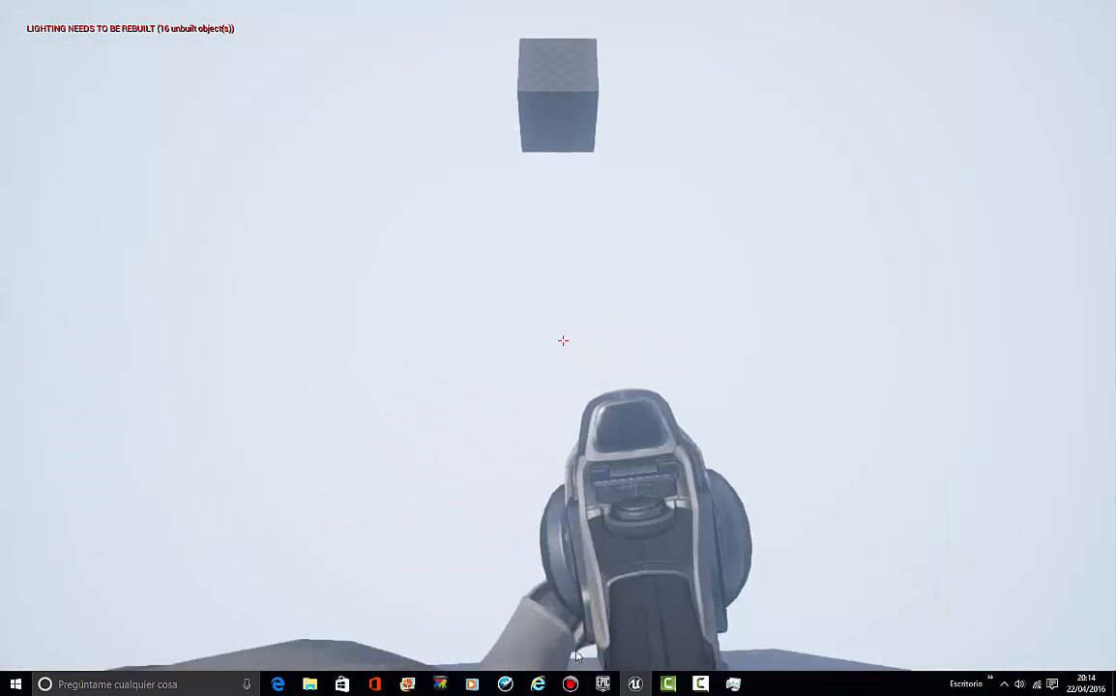
key("w")
left_click(541, 188)
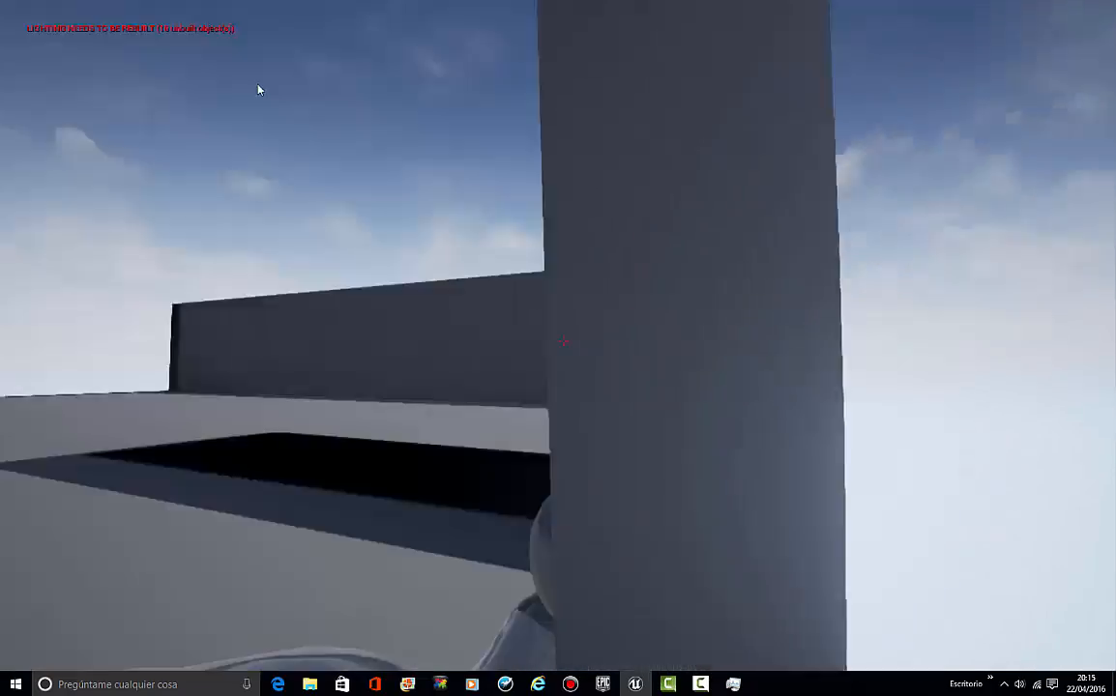
key("w")
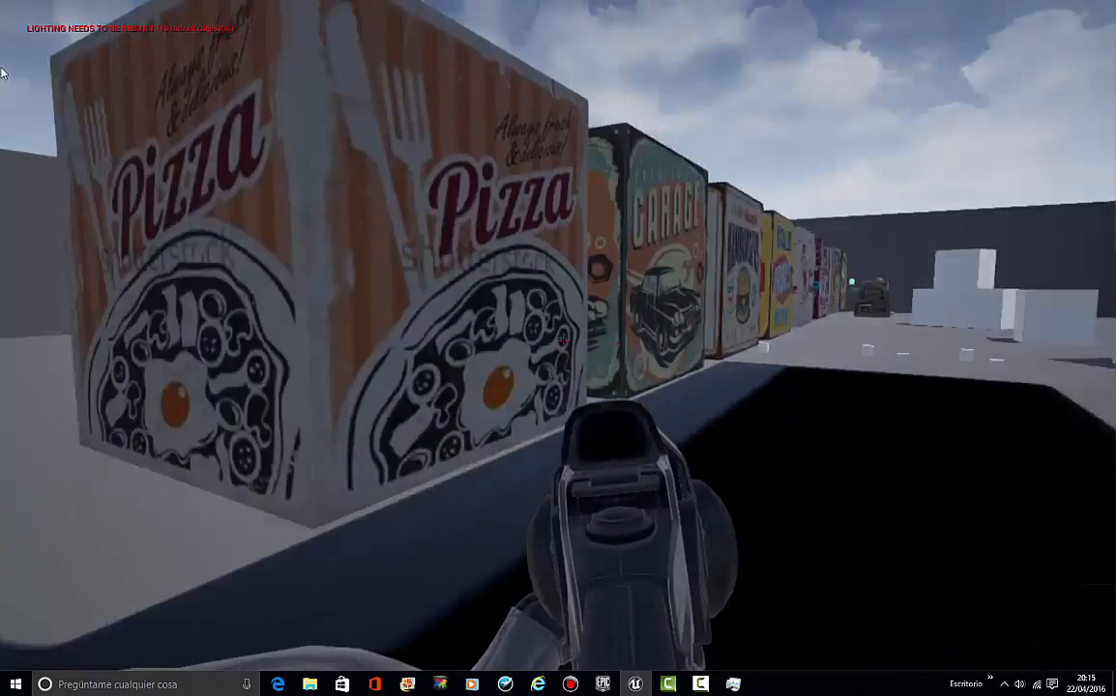
key("w")
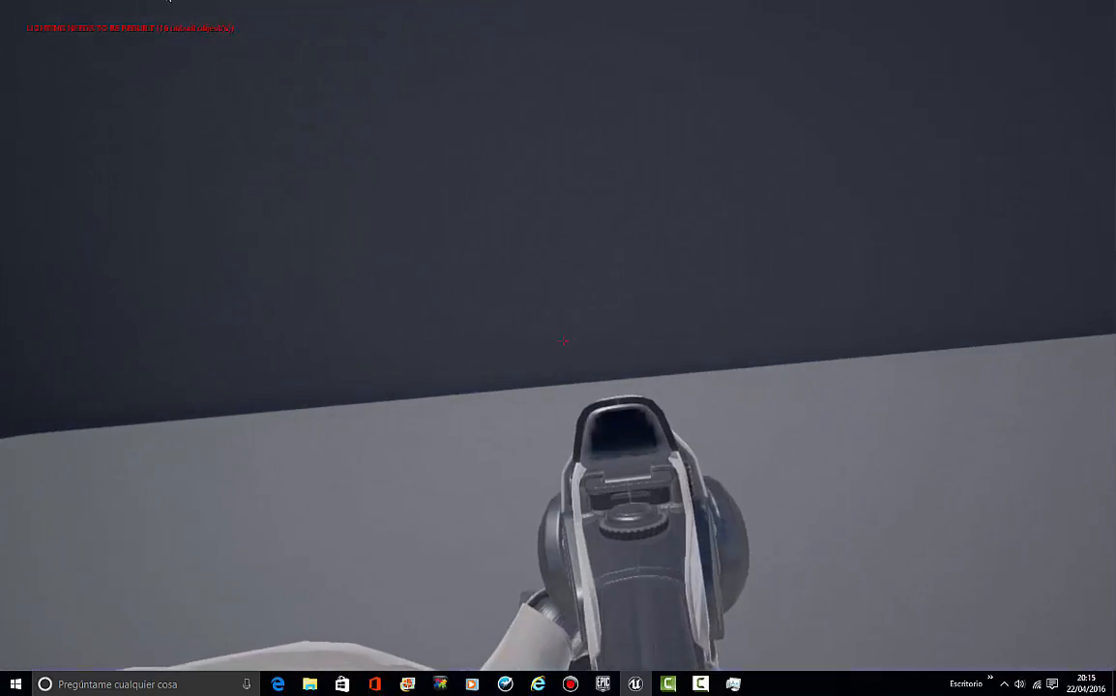
key("Escape")
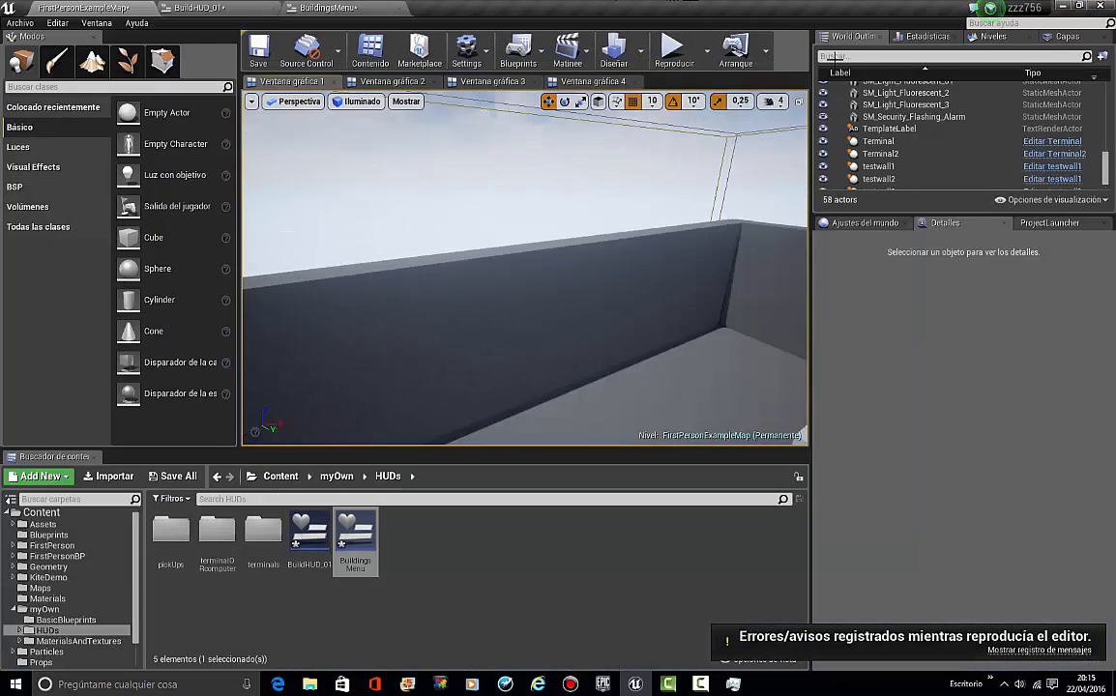
Step: Bring the wall block above the sphere outside the room into the perspective view, checking the four-pane layout and returning to a single viewport
right_click_drag(570, 232, 805, 171)
key("w")
key("w")
key("s")
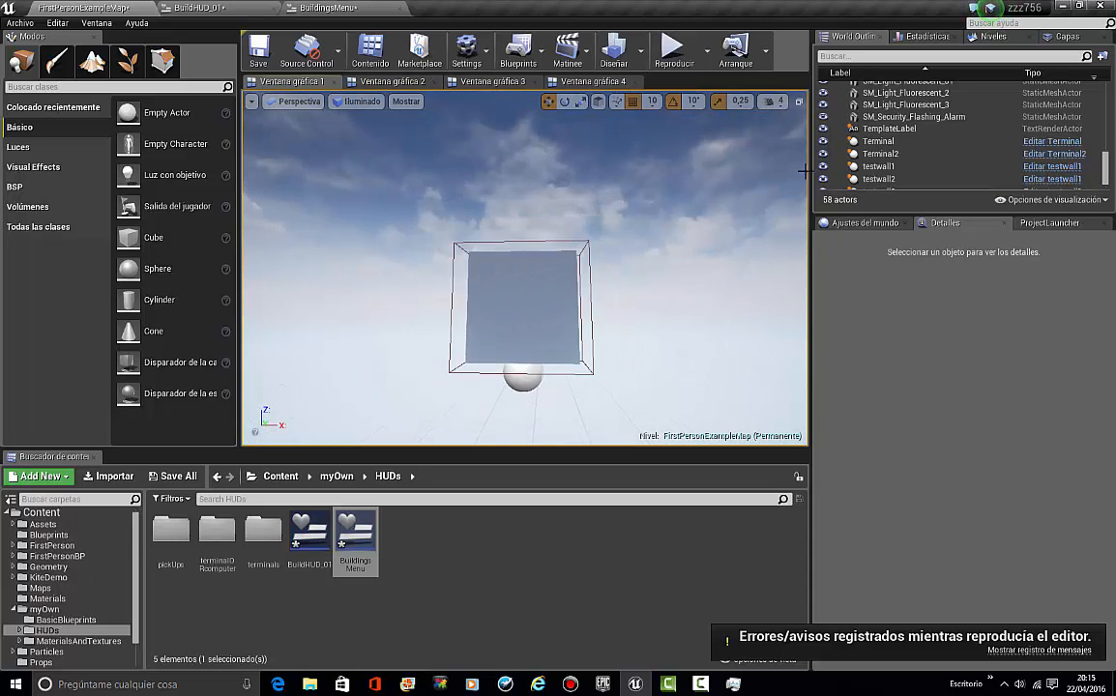
left_click(799, 101)
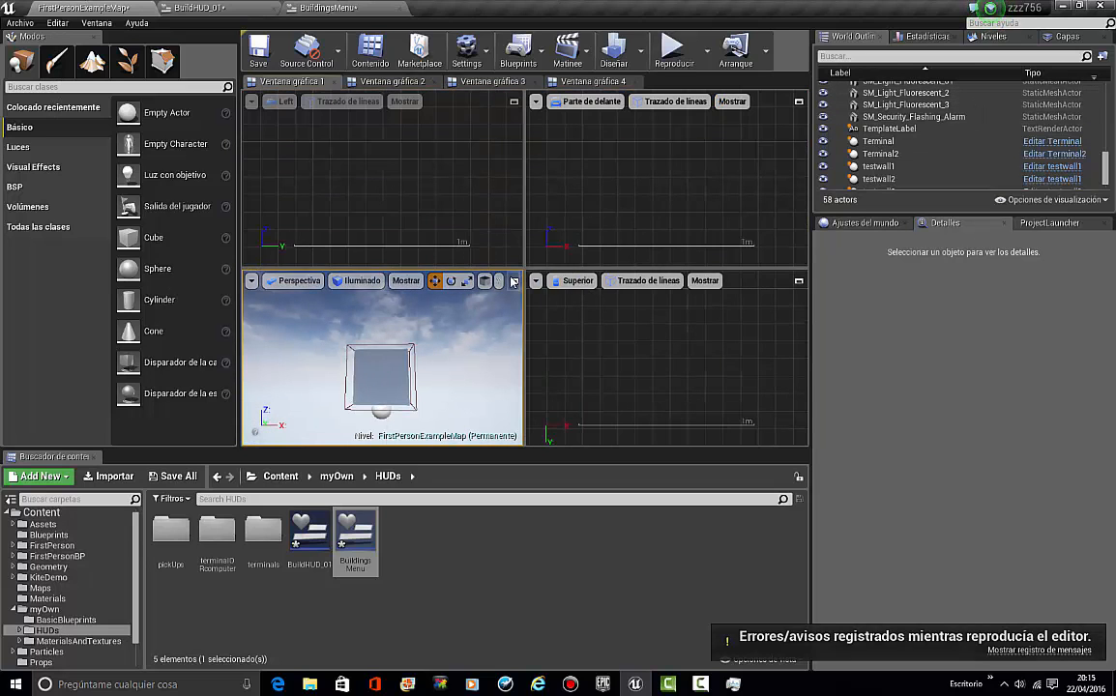
left_click(513, 281)
right_click_drag(528, 284, 658, 270)
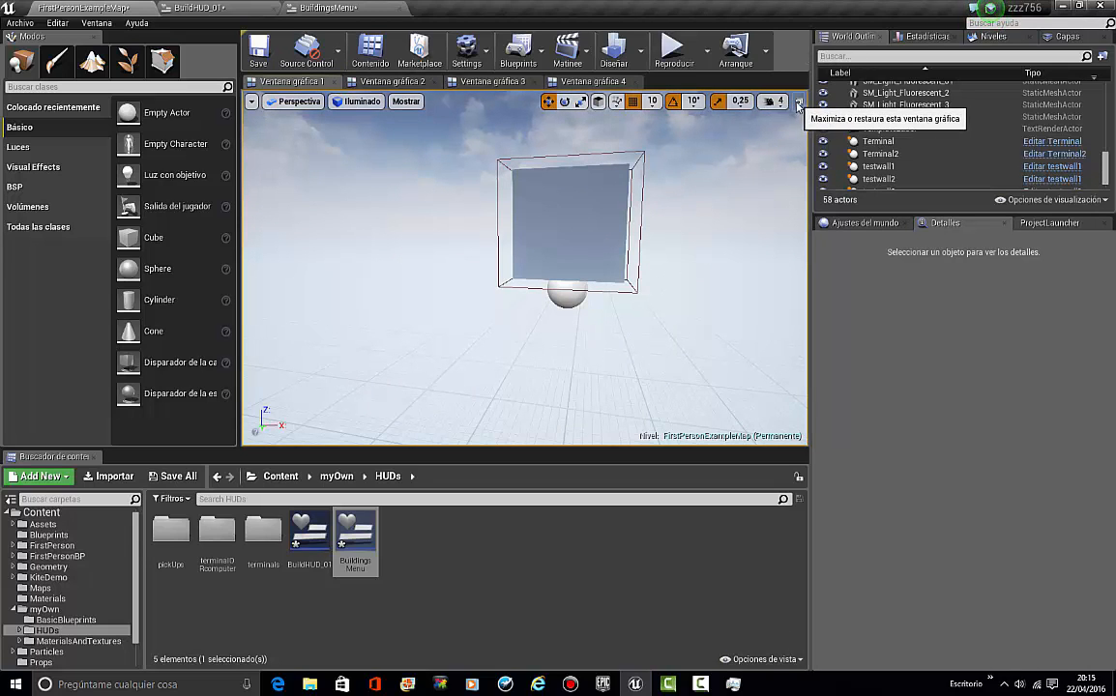
Step: Switch the level viewport to full screen during a brief play session, end the session and frame the wall block head-on
left_click(673, 58)
key("F11")
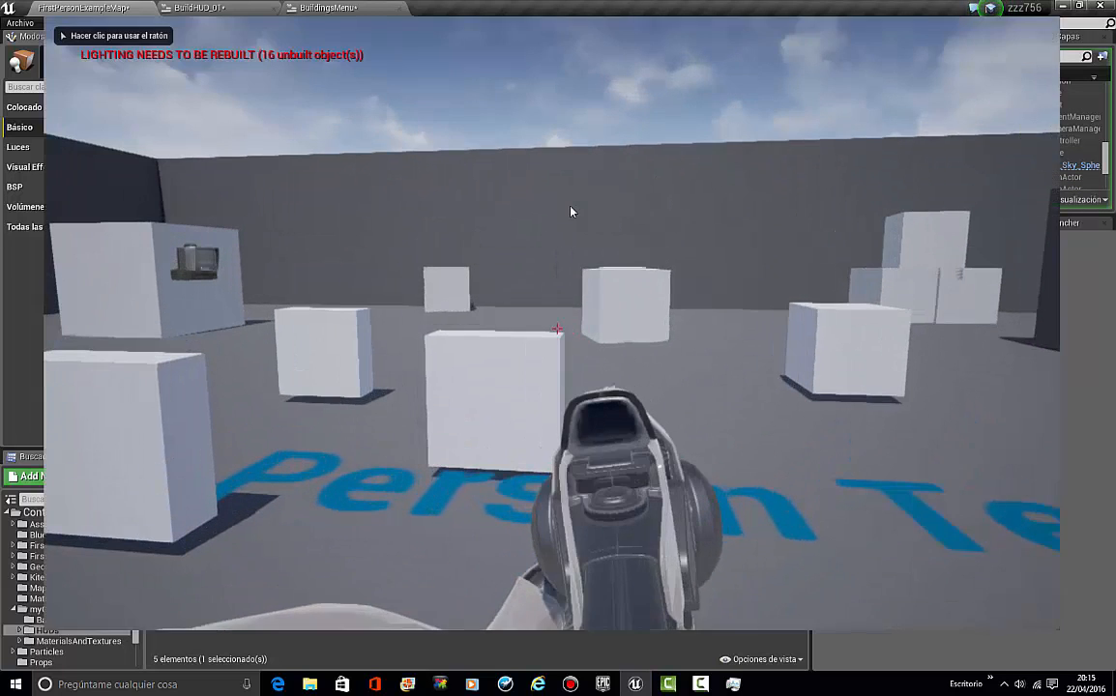
key("Escape")
right_click_drag(431, 5, 402, 74)
left_click_drag(402, 74, 861, 267)
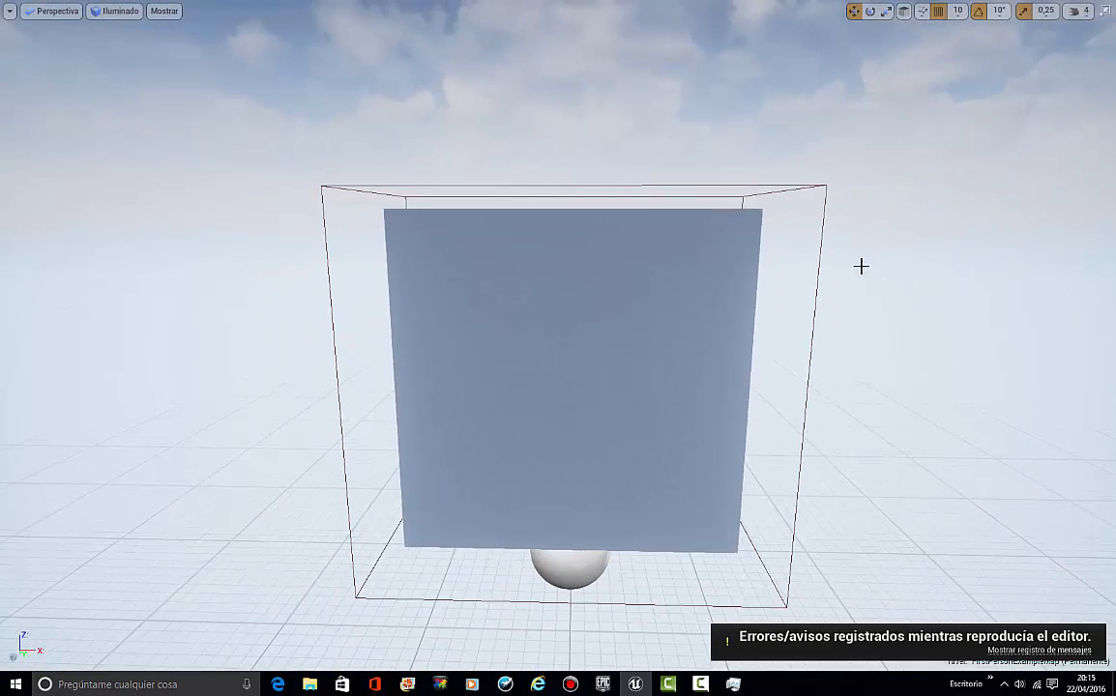
Step: Select the testwall4 block, frame it centred with its sphere, capture the full-screen view and restore the normal editor layout
left_click(583, 280)
scroll(817, 290, "down", 4)
scroll(804, 190, "up", 5)
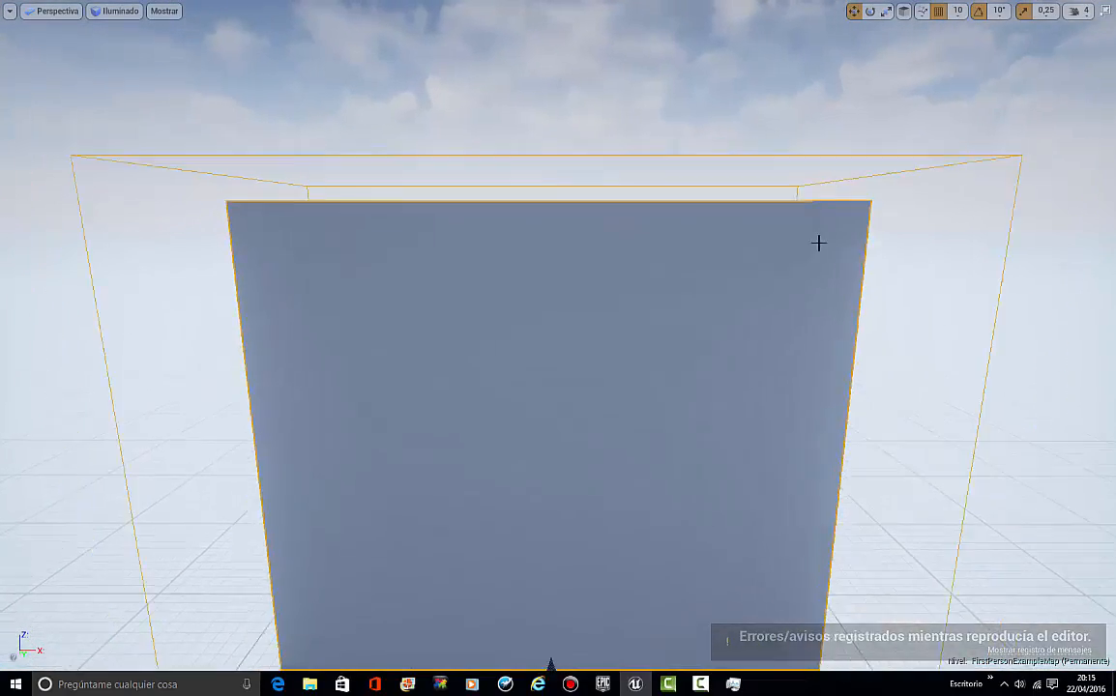
scroll(817, 242, "down", 5)
scroll(812, 278, "up", 2)
right_click_drag(792, 288, 795, 293)
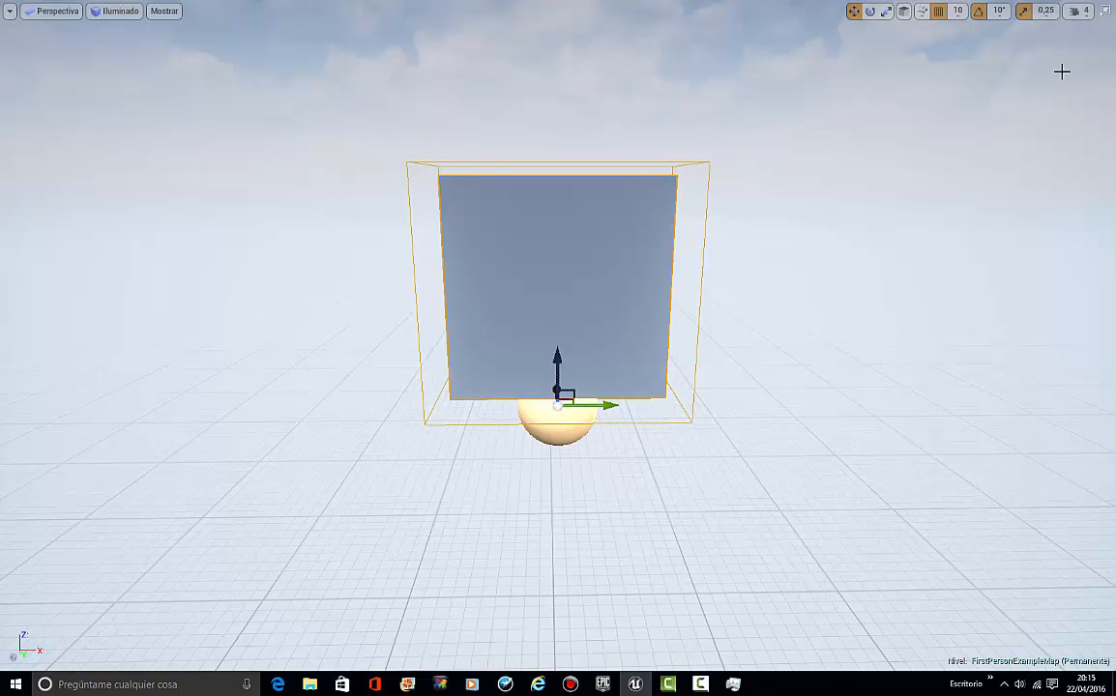
left_click(1105, 11)
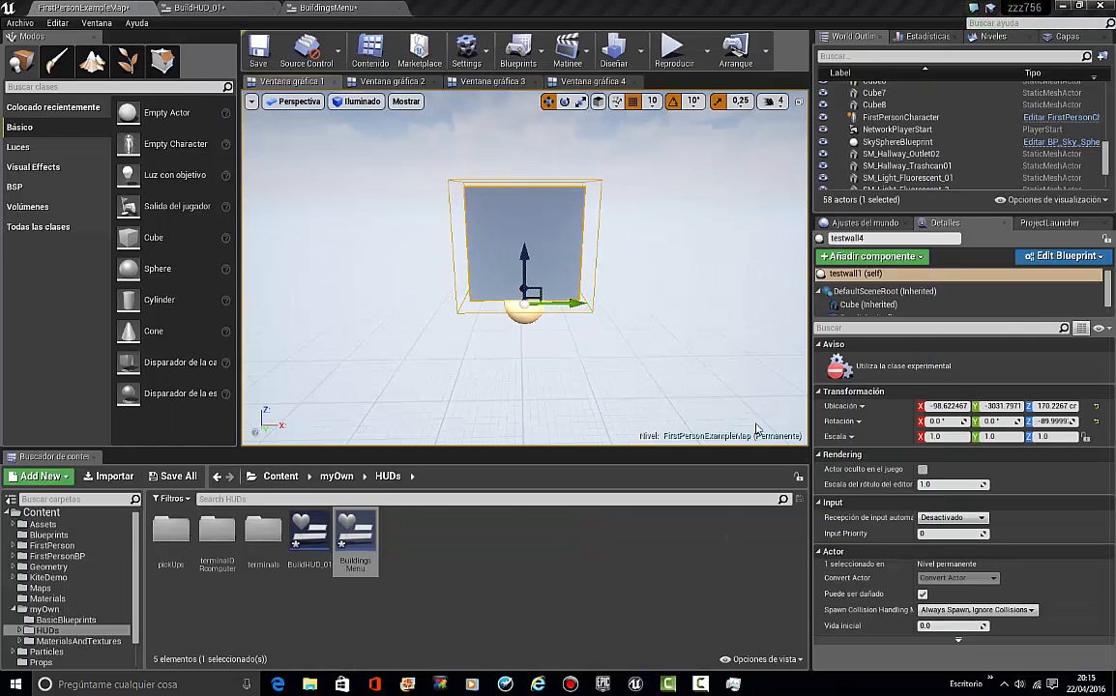
Step: Minimize the open windows and open the desktop image "Nueva imagen de mapa de bits.bmp" for editing in Paint
left_click(1060, 7)
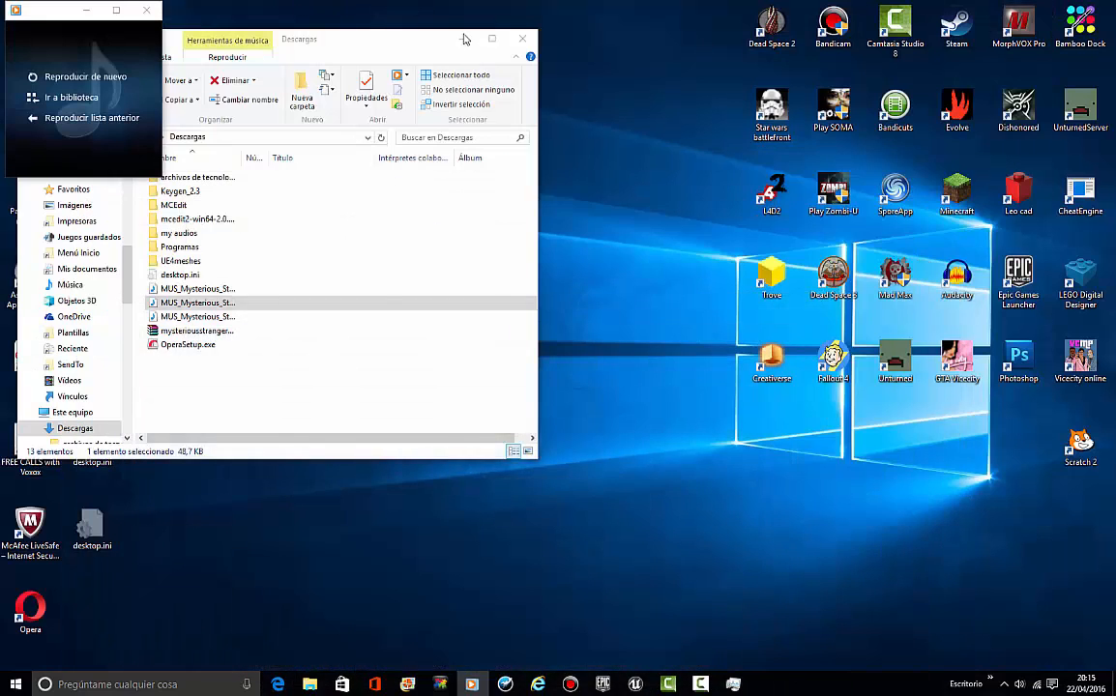
left_click(463, 39)
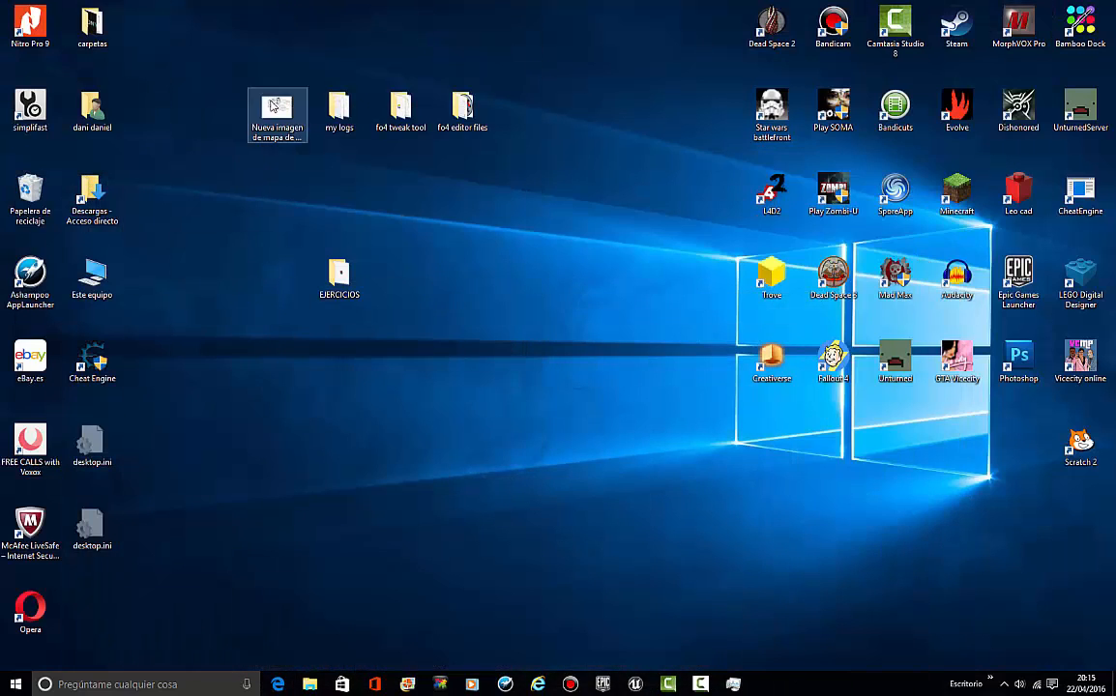
left_click(276, 109)
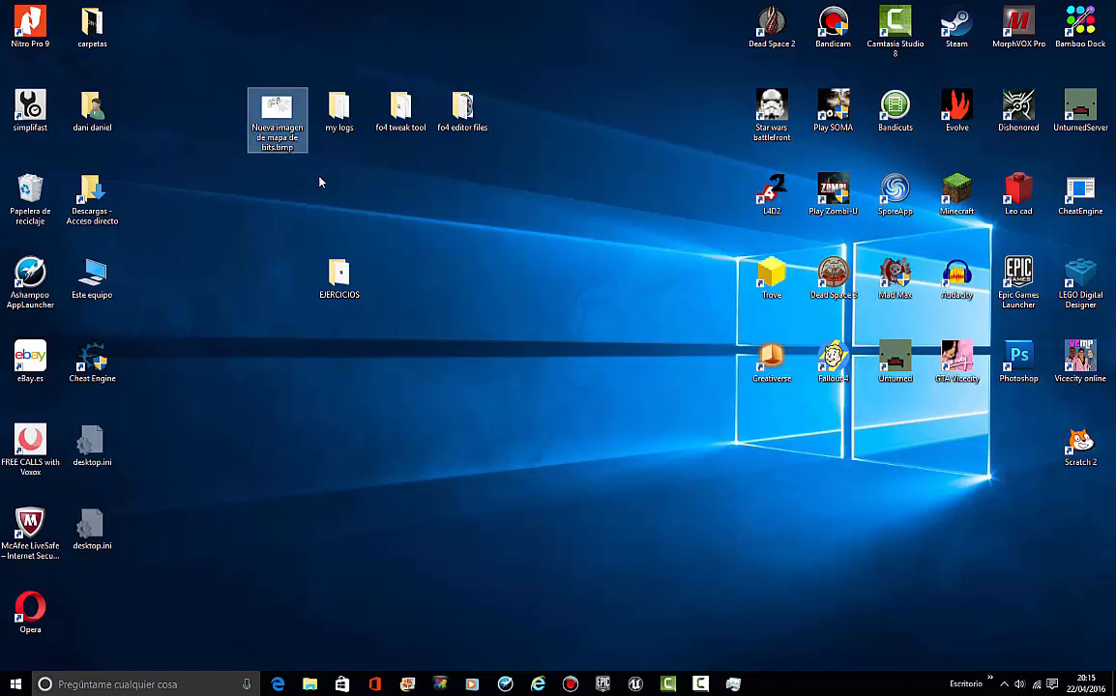
right_click(279, 112)
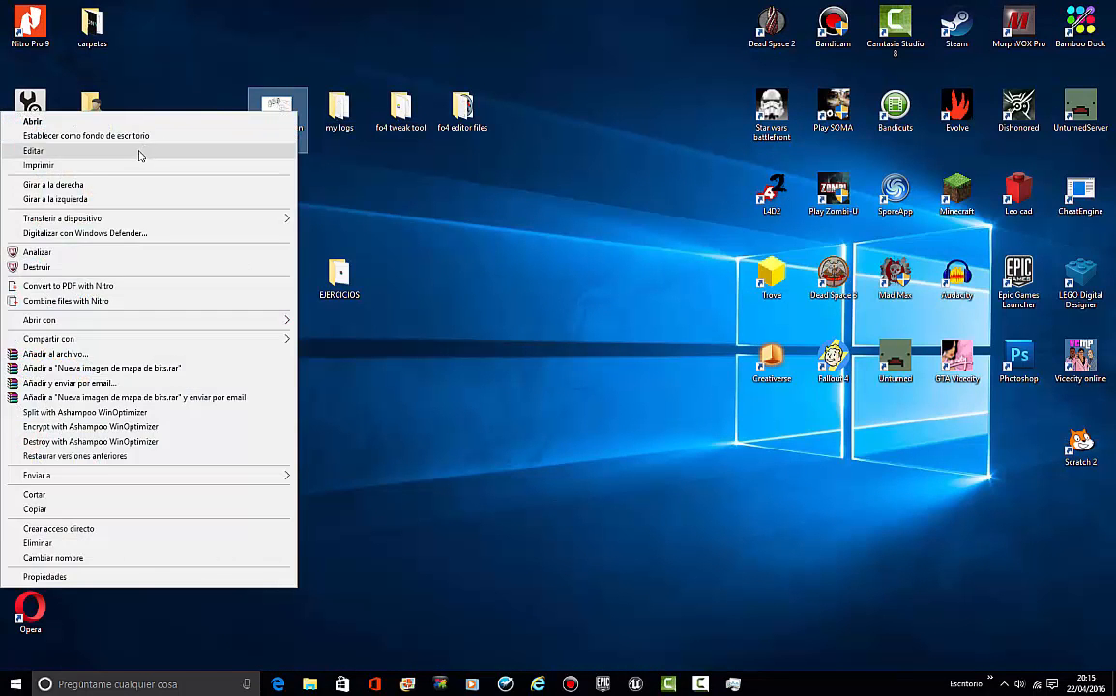
left_click(138, 152)
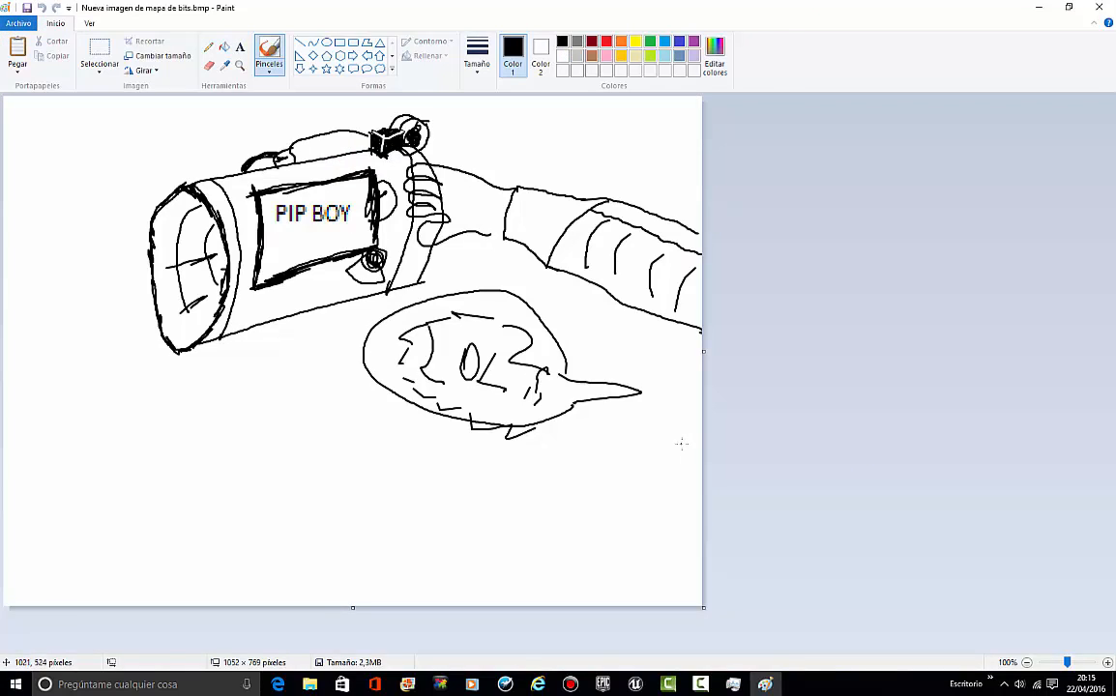
Step: Clear the old drawing by shrinking the canvas to almost nothing, and paste the captured viewport image
left_click_drag(707, 610, 75, 40)
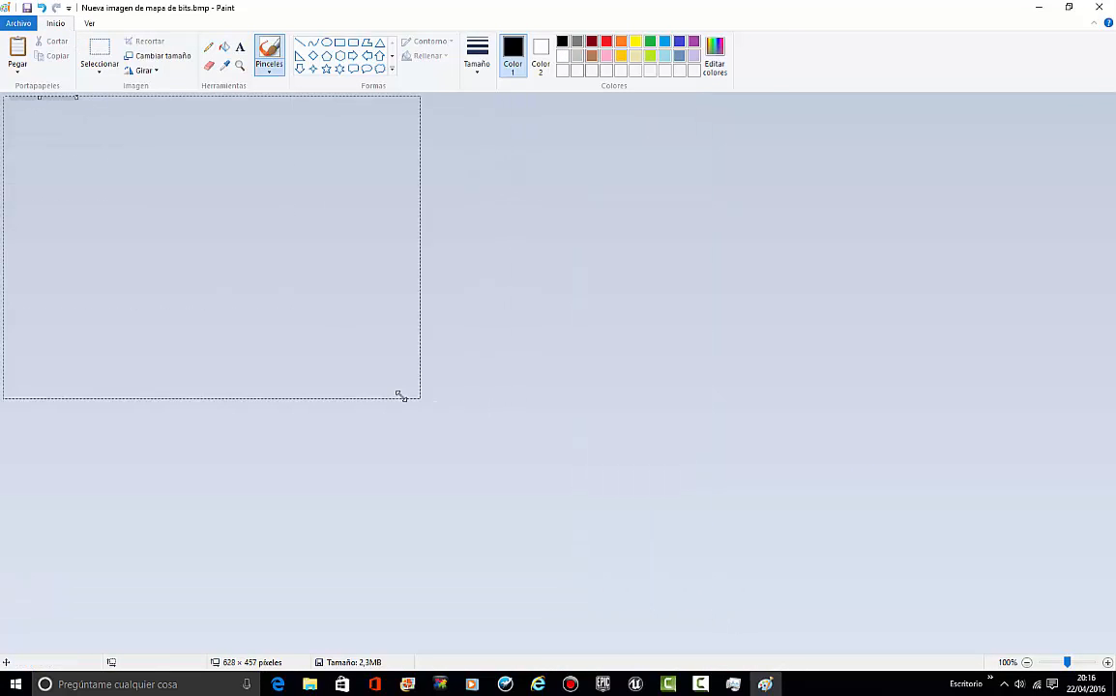
mouse_move(400, 396)
left_mouse_down()
mouse_move(454, 403)
mouse_move(407, 404)
left_mouse_up()
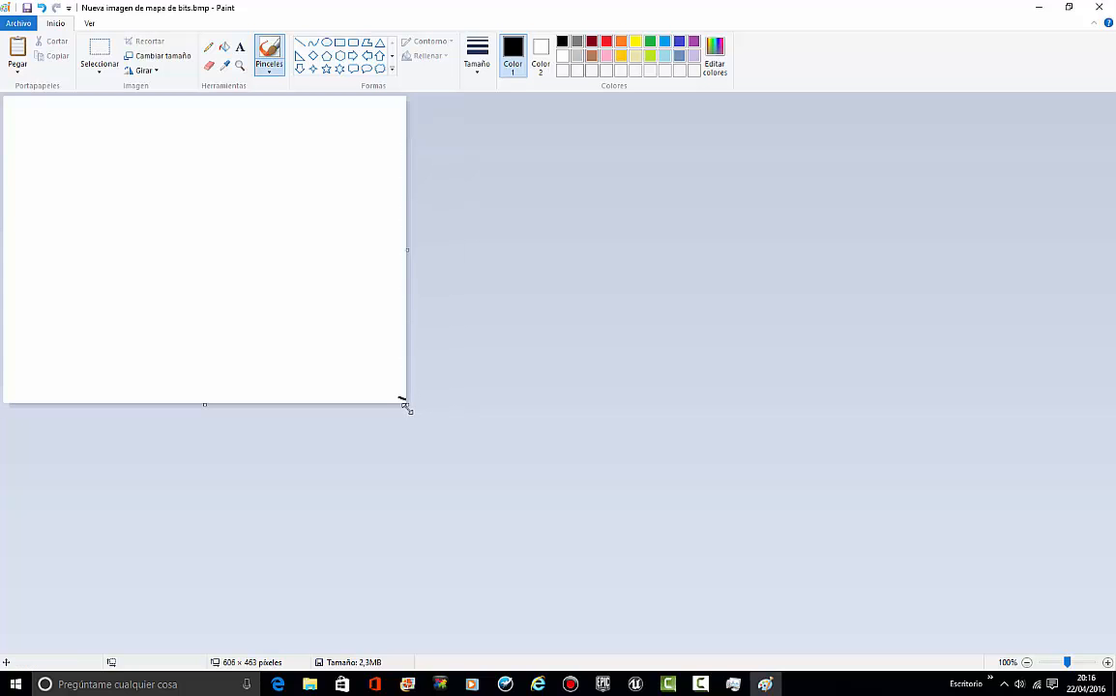
left_click_drag(9, 87, 18, 98)
key("ctrl+v")
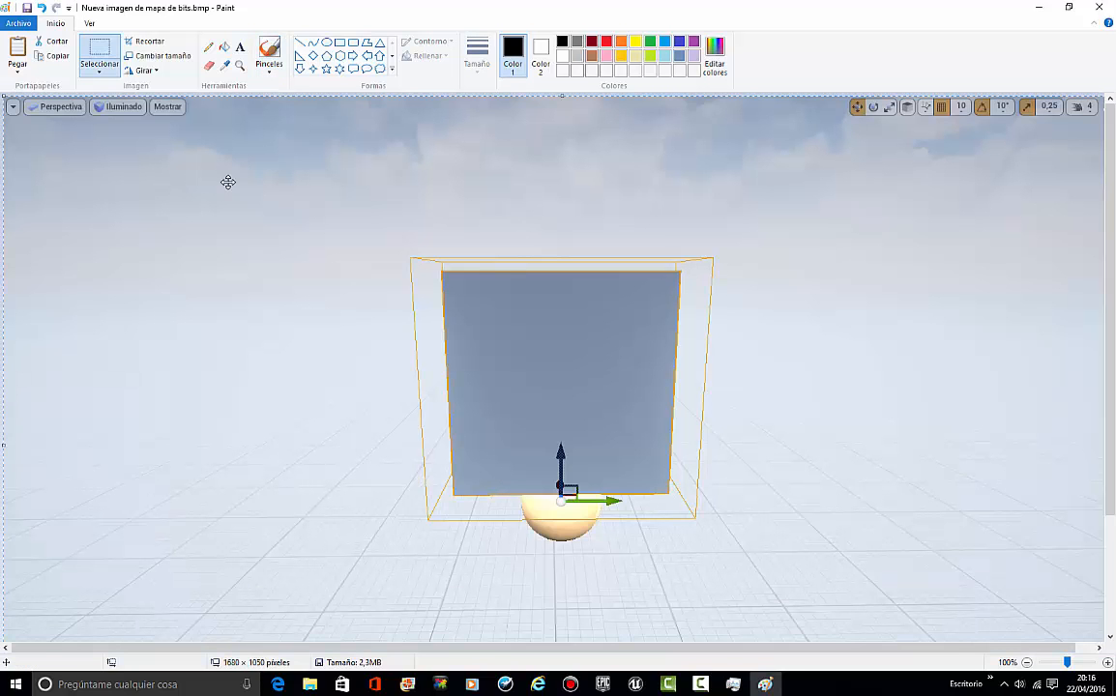
Step: Show the pasted capture at 50% zoom, try to remove its taskbar by resizing the whole selection upward, and undo the attempts
left_click(238, 70)
right_click(293, 234)
right_click(295, 235)
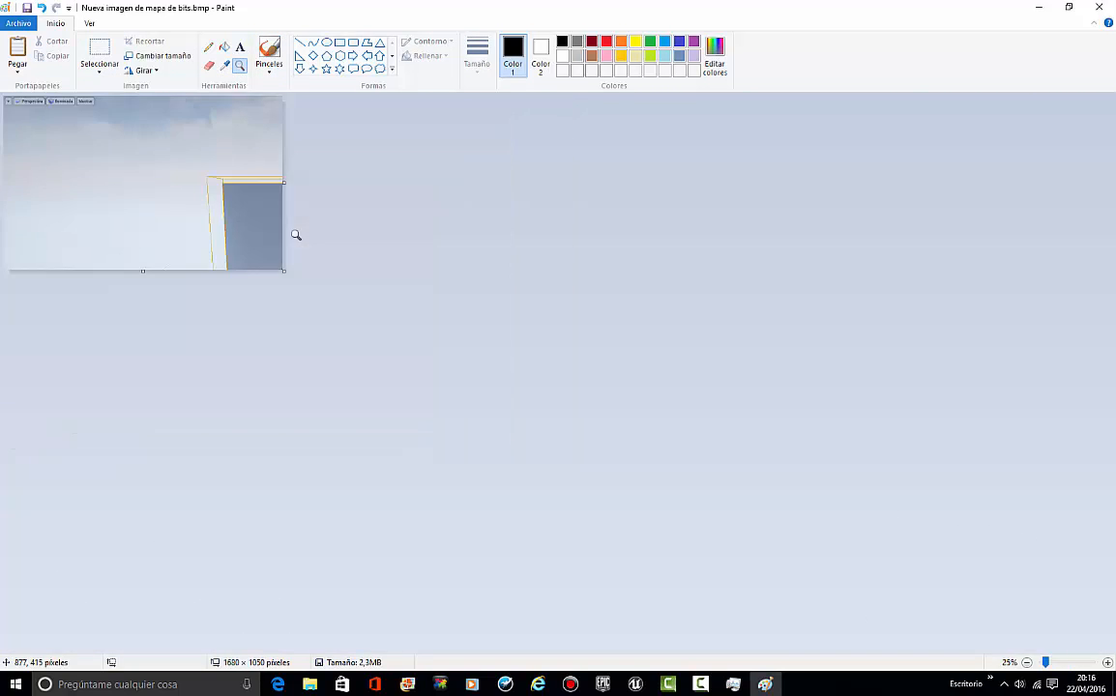
left_click(207, 187)
left_click(275, 210)
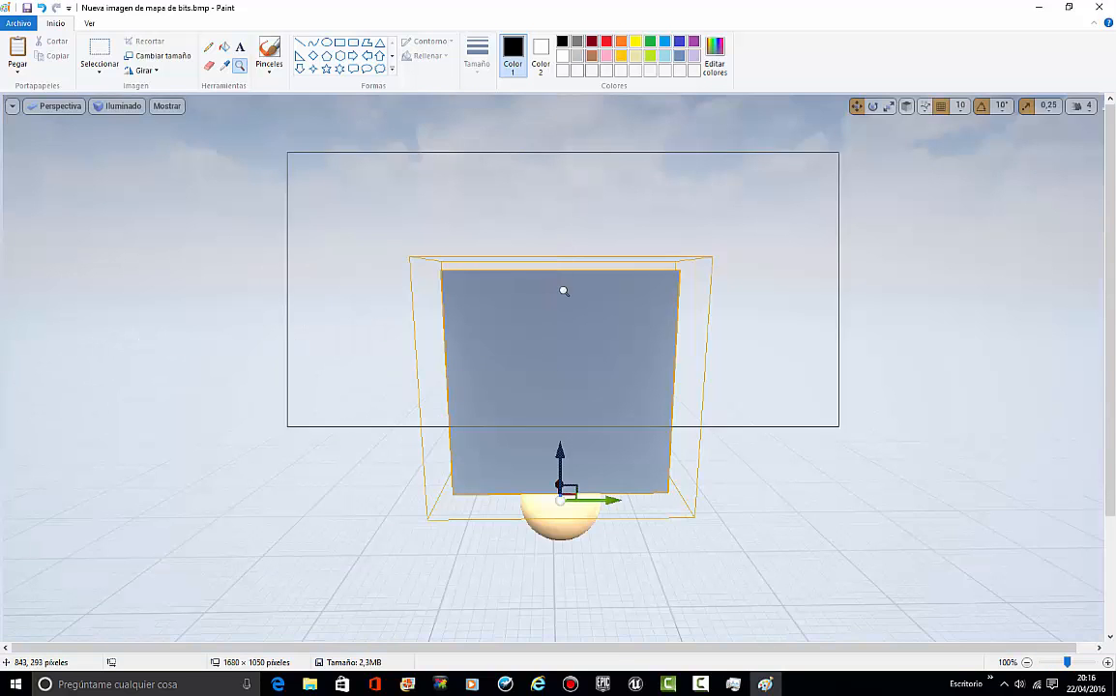
right_click(563, 292)
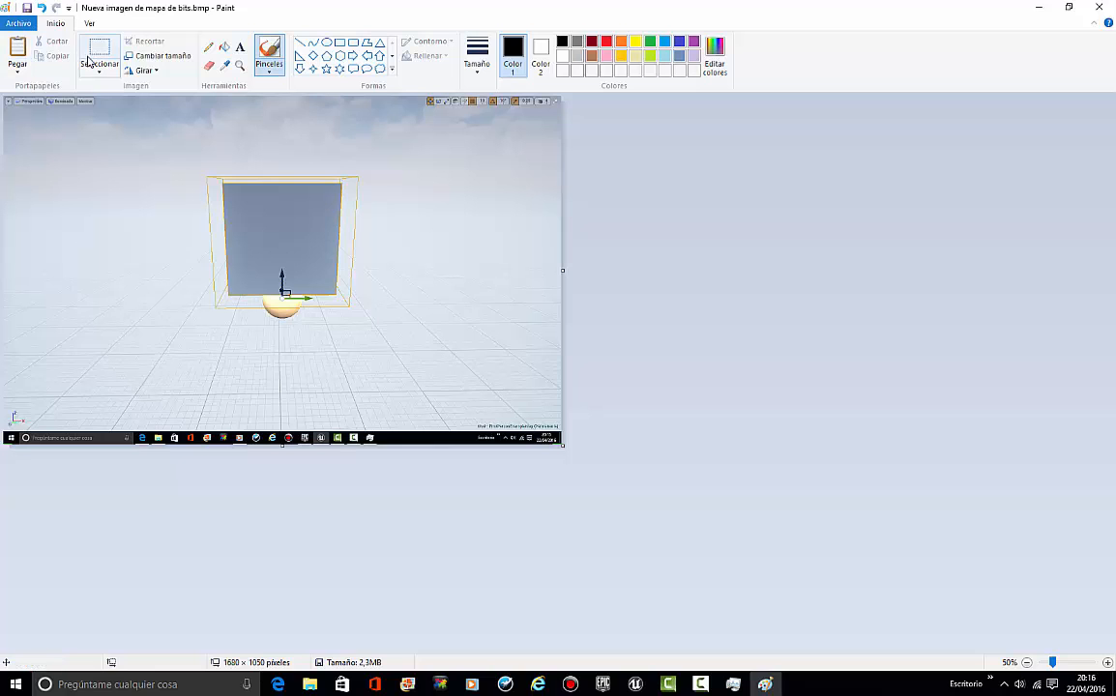
key("ctrl+a")
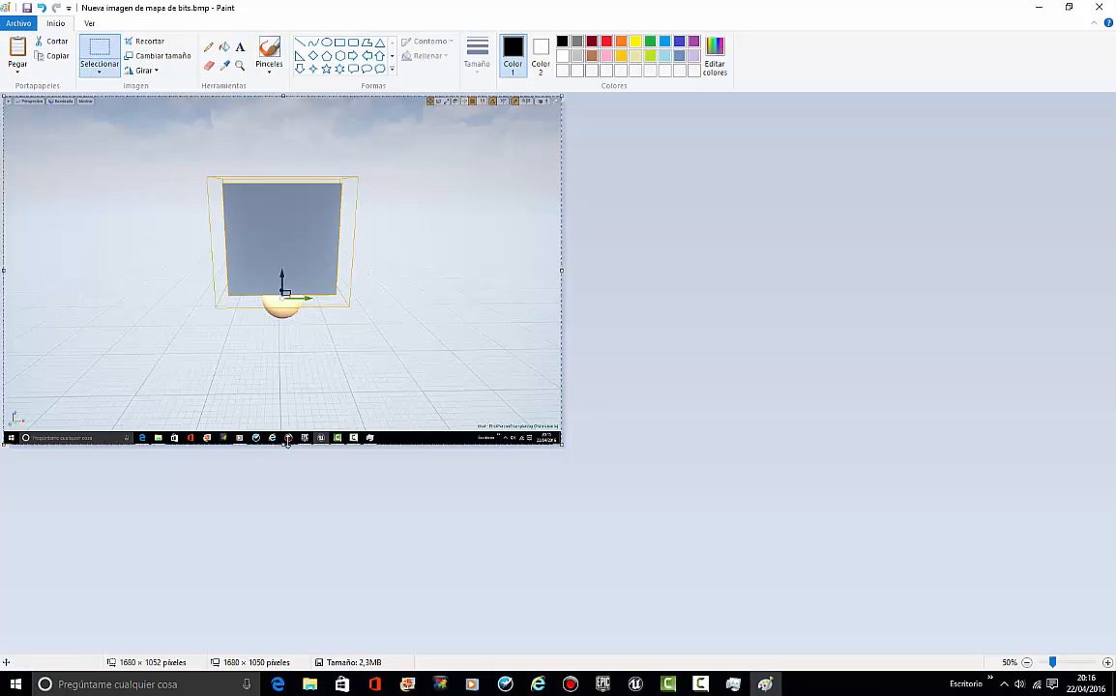
left_click_drag(289, 426, 290, 430)
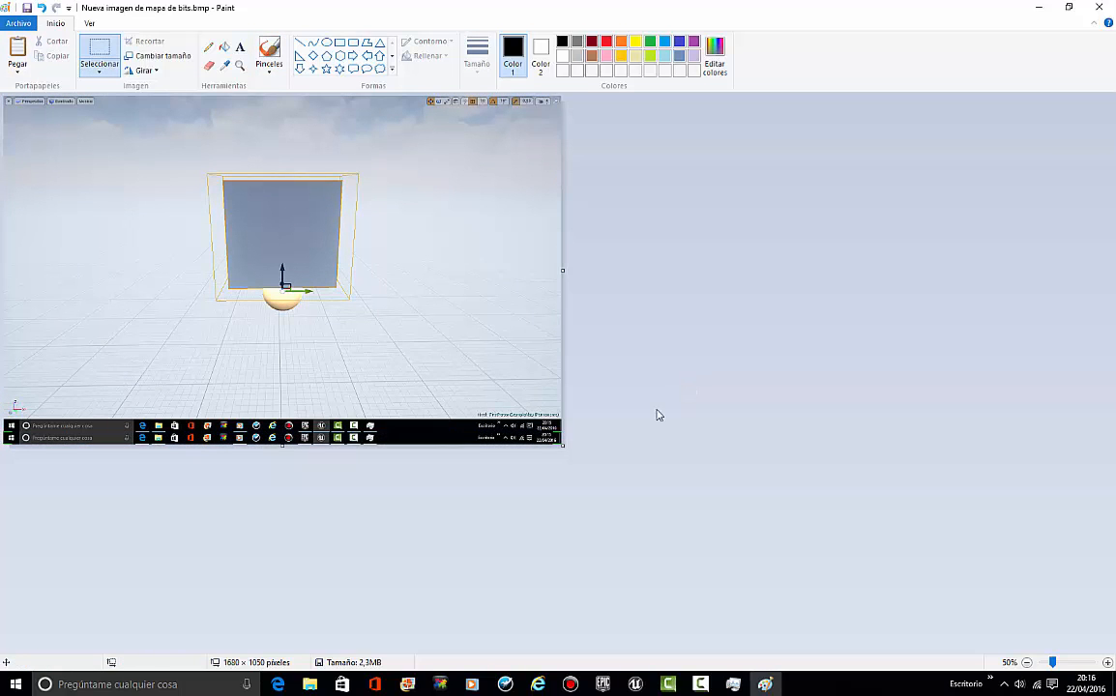
left_click_drag(353, 276, 216, 258)
key("ctrl+z")
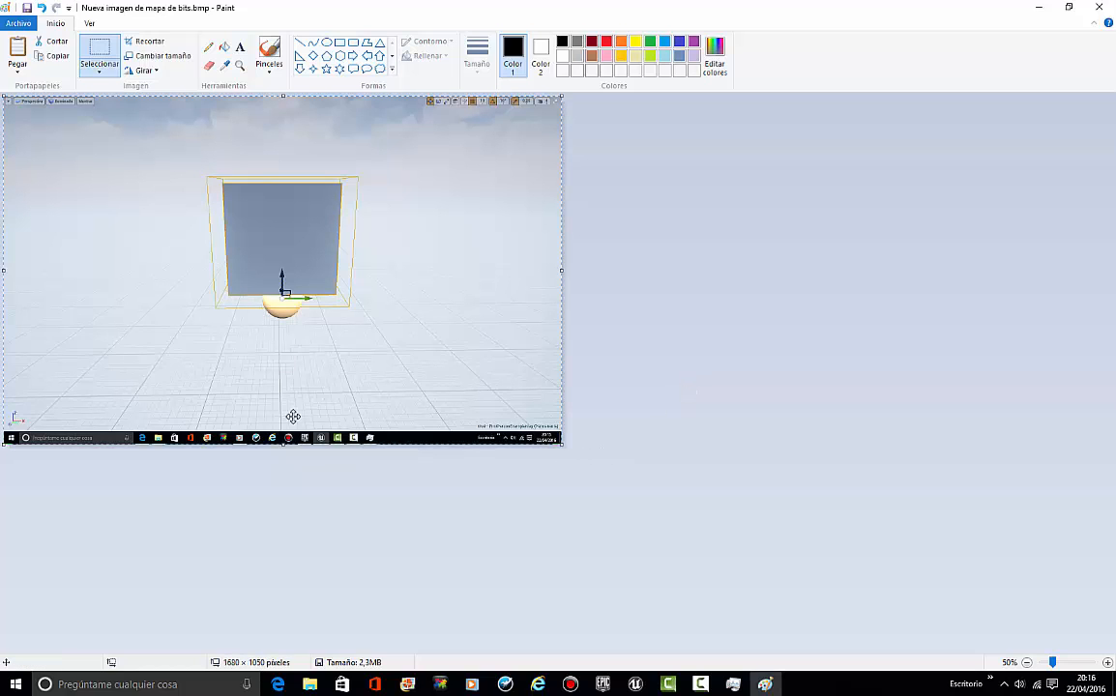
left_click(45, 9)
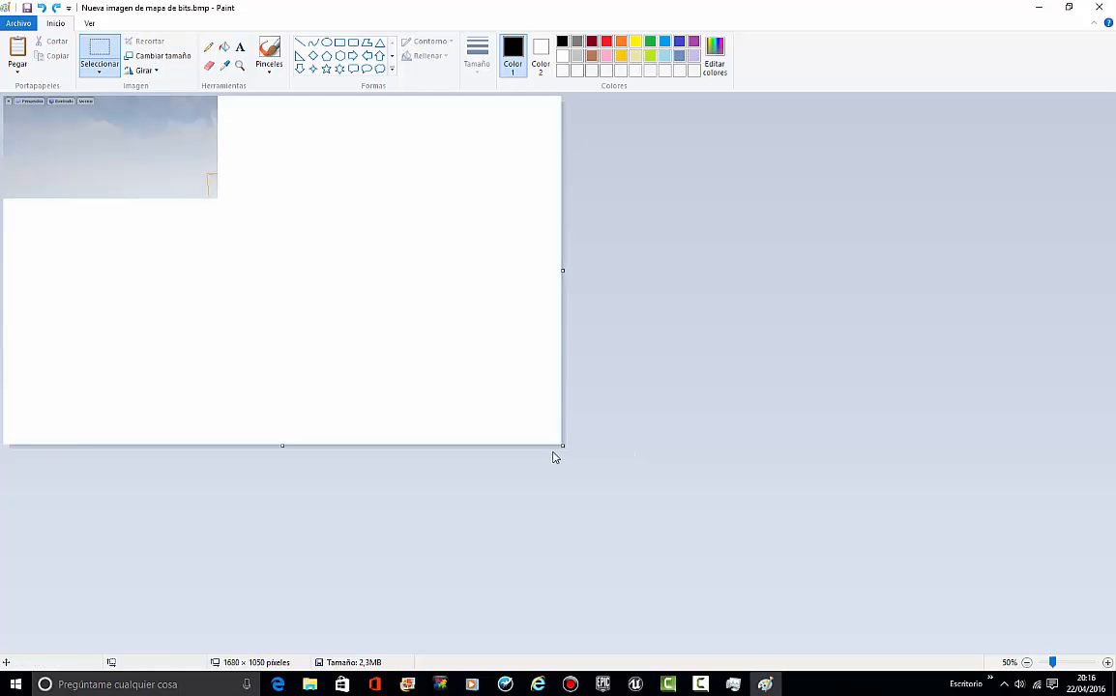
Step: Shrink the canvas, paste the capture again, try reducing the selection's height to 1010 pixels, and undo it
left_click_drag(562, 446, 65, 104)
key("ctrl+v")
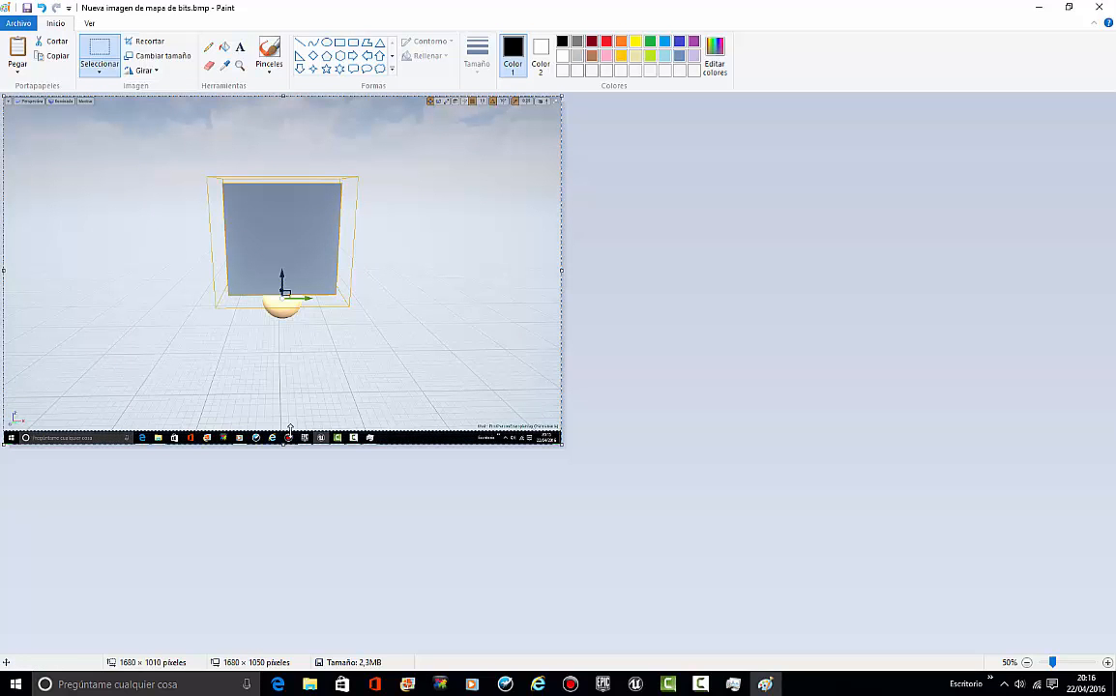
left_click_drag(284, 444, 286, 436)
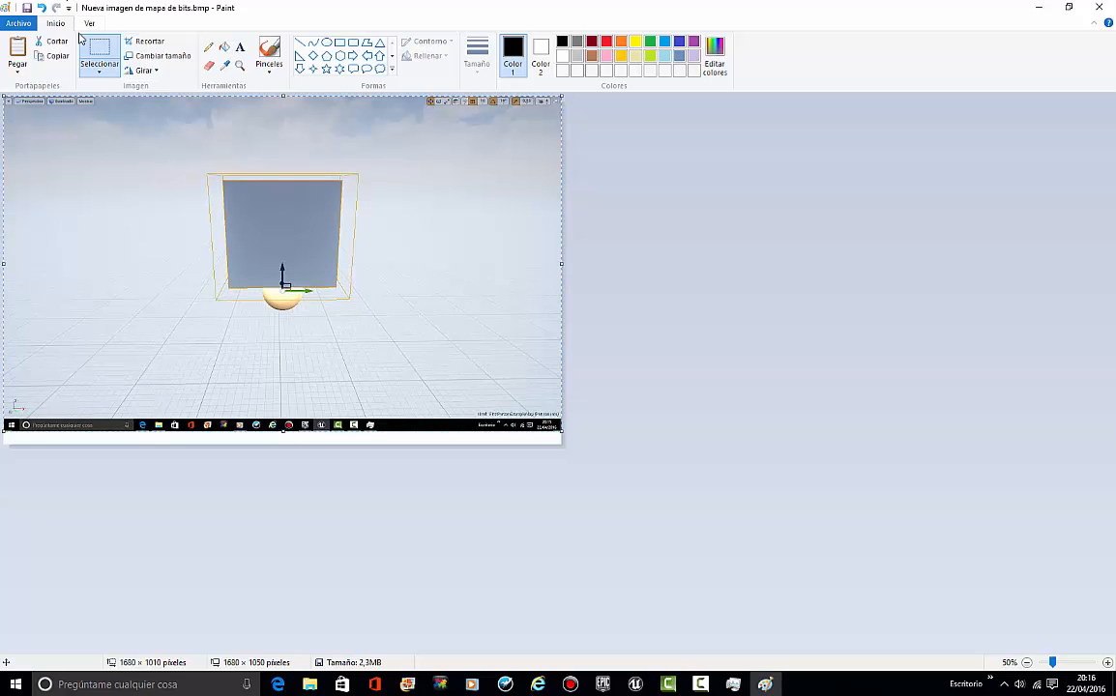
left_click(43, 8)
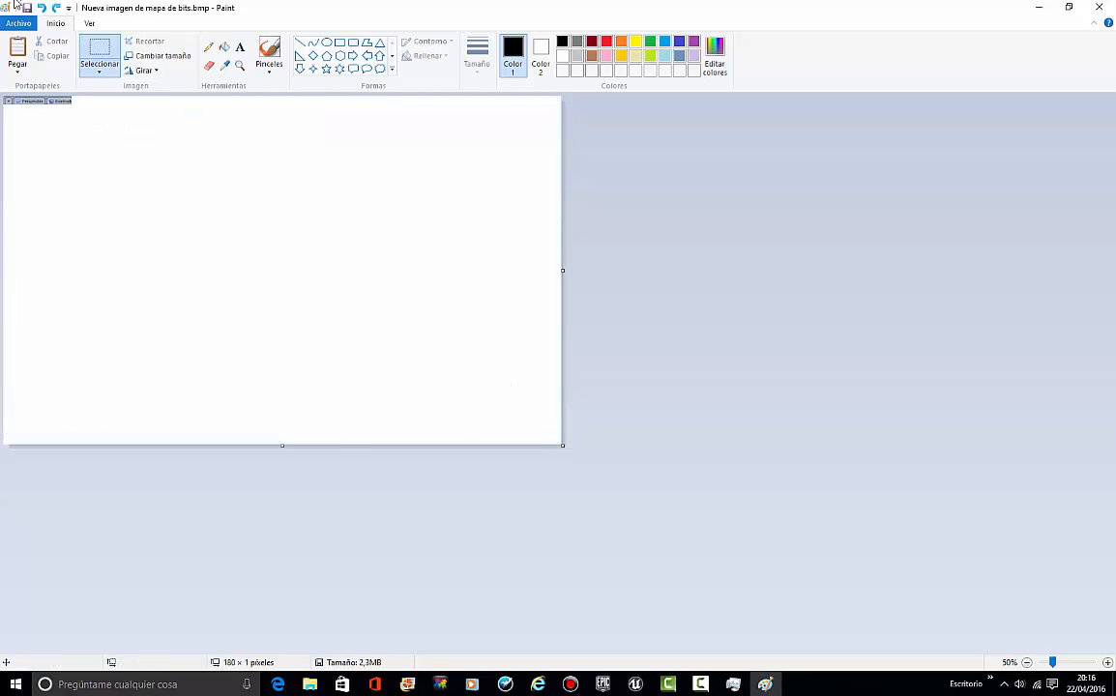
Step: Paste the capture again, crop the canvas to 1680 × 1010 pixels to cut off the taskbar, save the image and close Paint
key("ctrl+v")
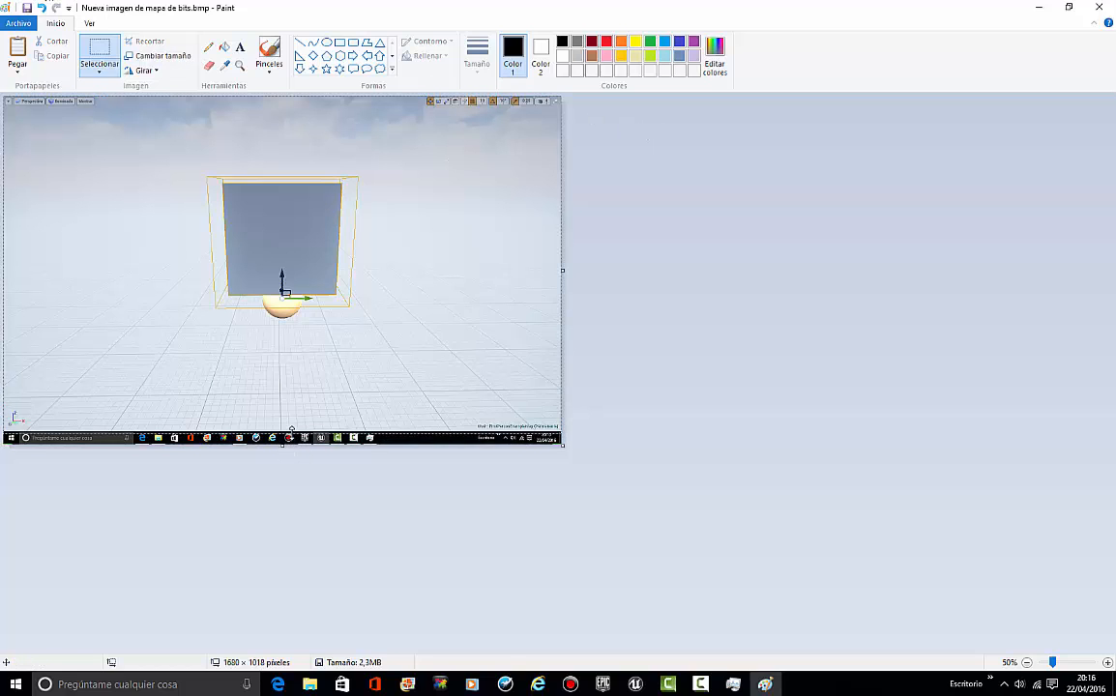
left_click_drag(291, 429, 291, 432)
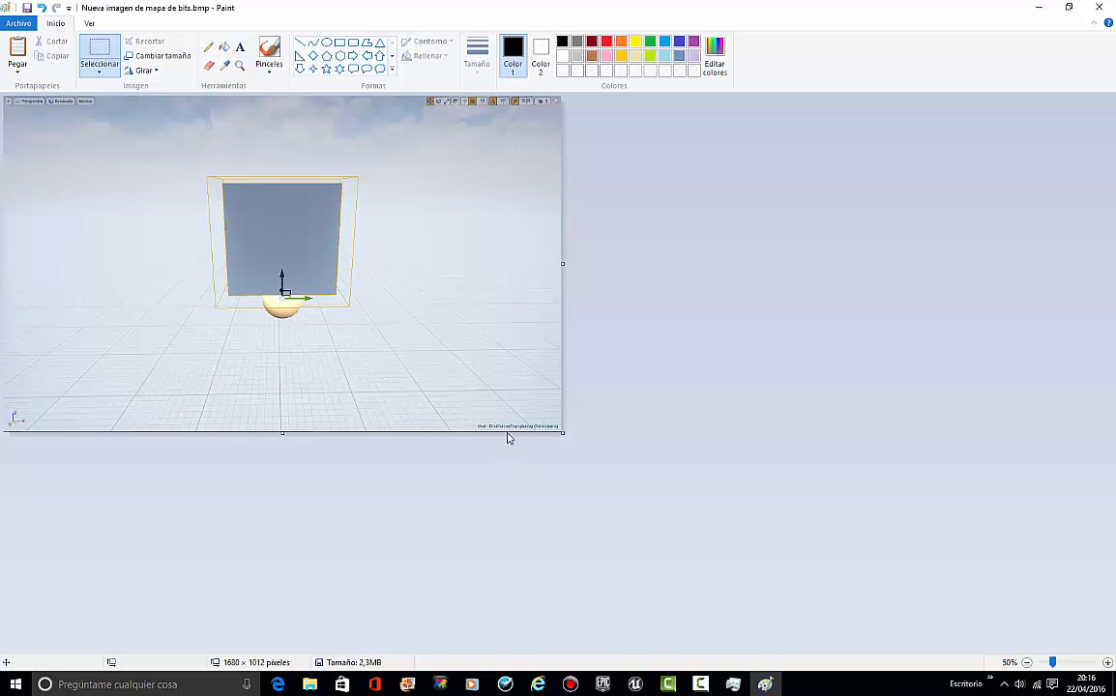
left_click(240, 65)
left_click(331, 422)
scroll(488, 566, "down", 1)
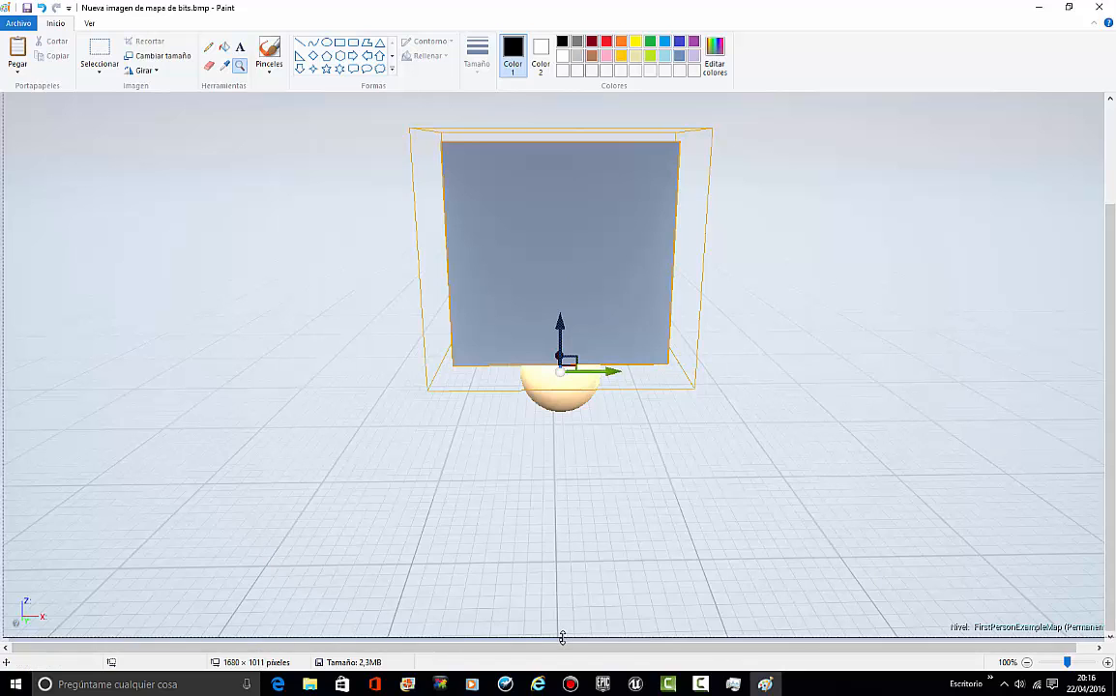
left_click_drag(562, 641, 562, 639)
scroll(418, 316, "down", 2, "ctrl")
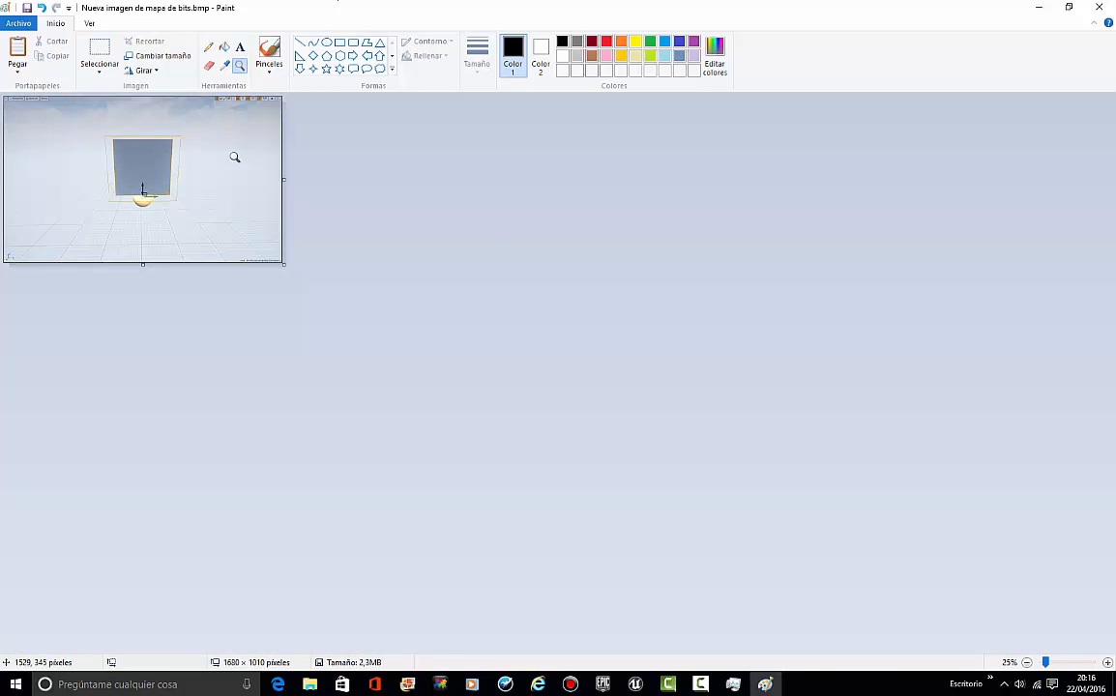
scroll(225, 192, "up", 1, "ctrl")
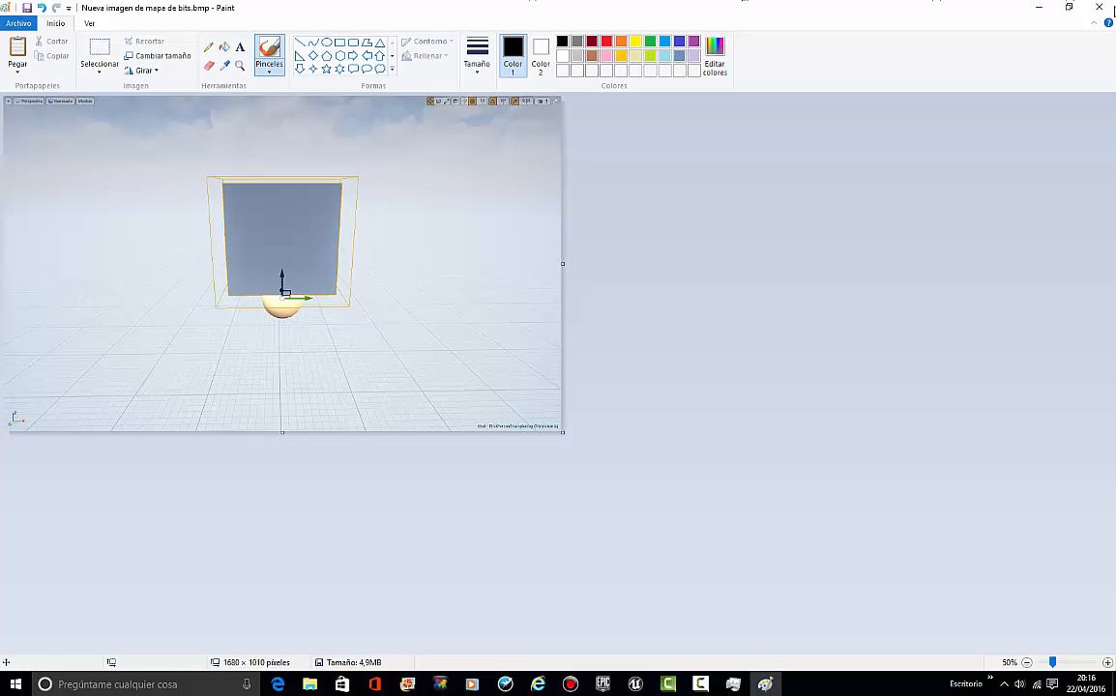
left_click(1102, 8)
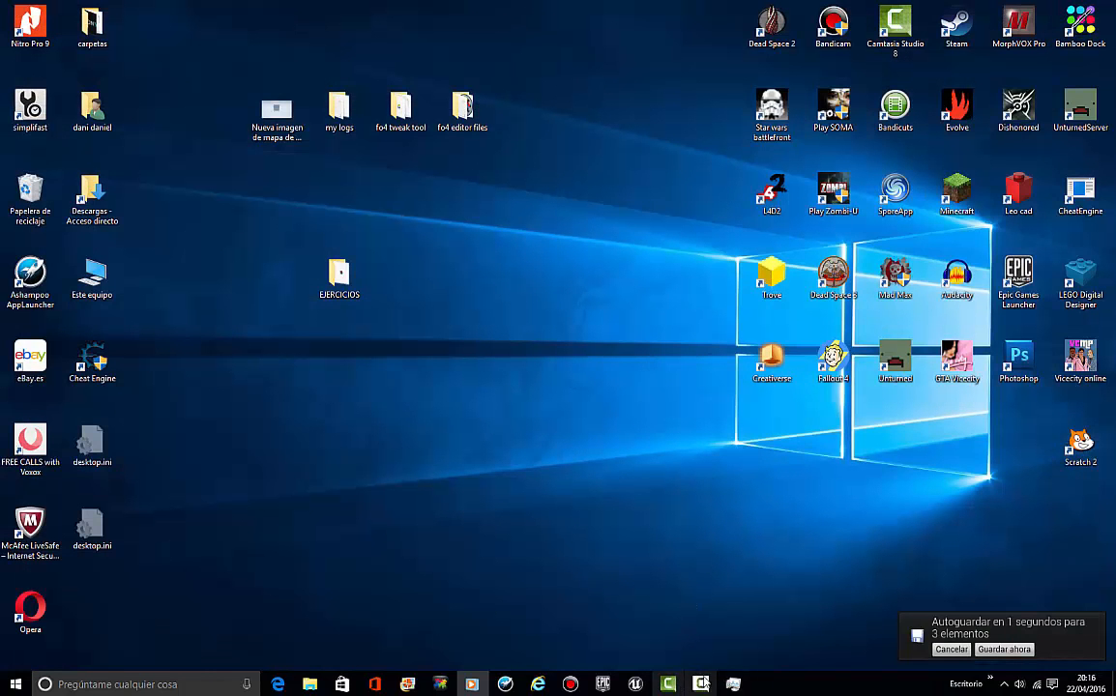
Step: Switch to Unreal Editor and create a folder named BuildingsMenuImage inside myOwn/MaterialsAndTextures
left_click(635, 683)
left_click(548, 624)
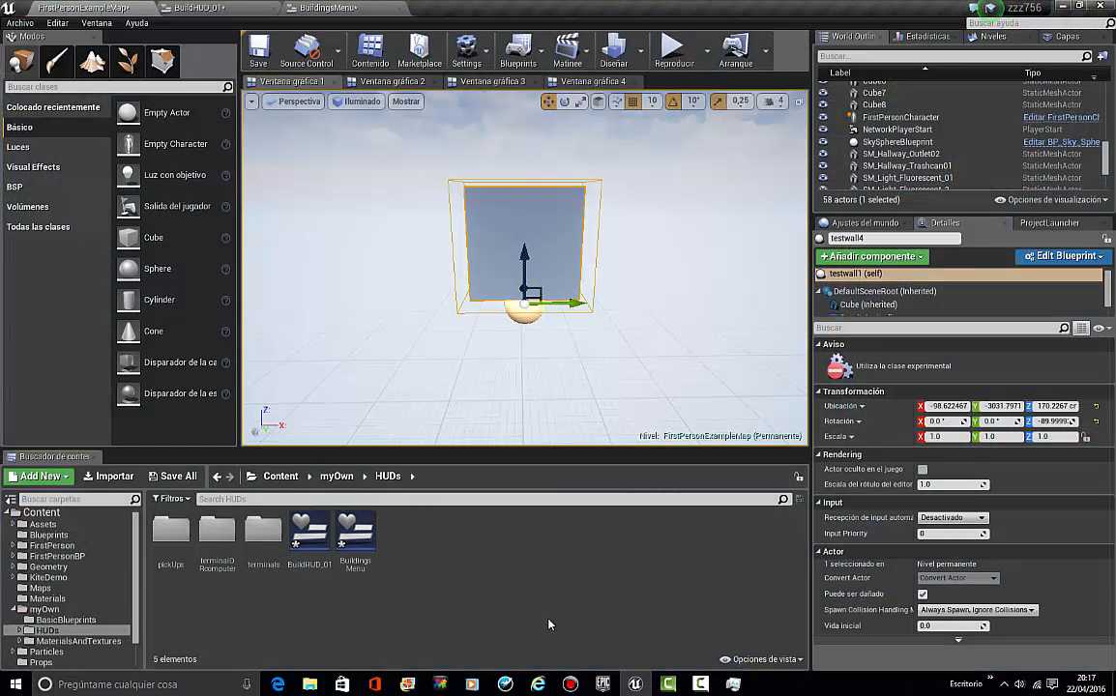
left_click(44, 609)
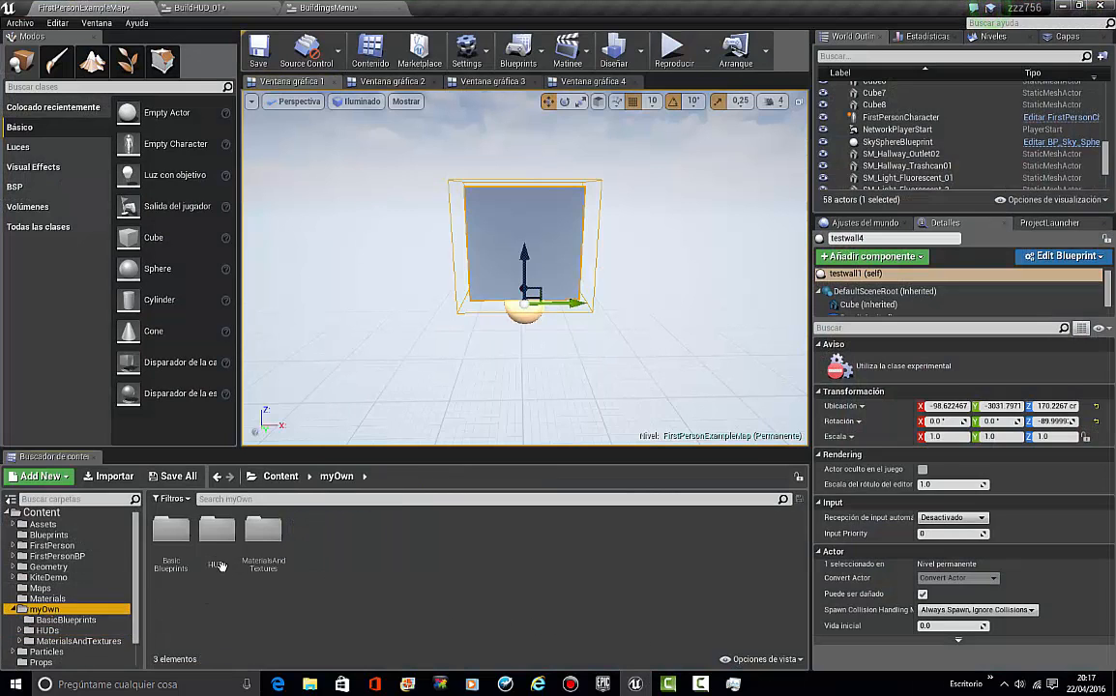
double_click(263, 537)
right_click(293, 506)
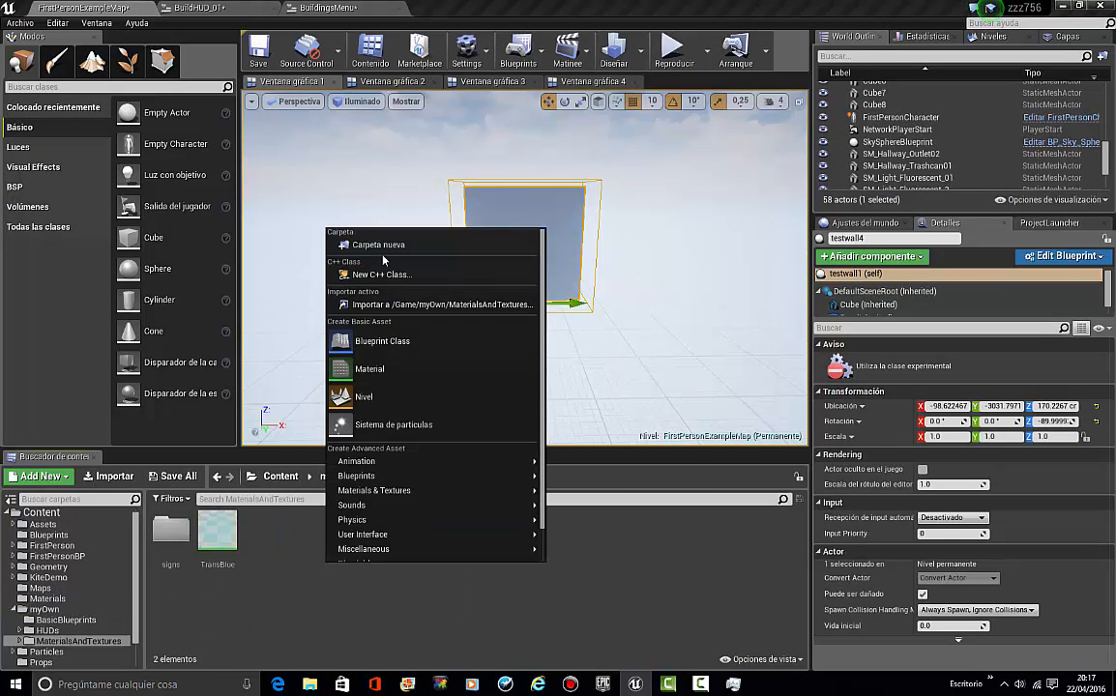
left_click(358, 244)
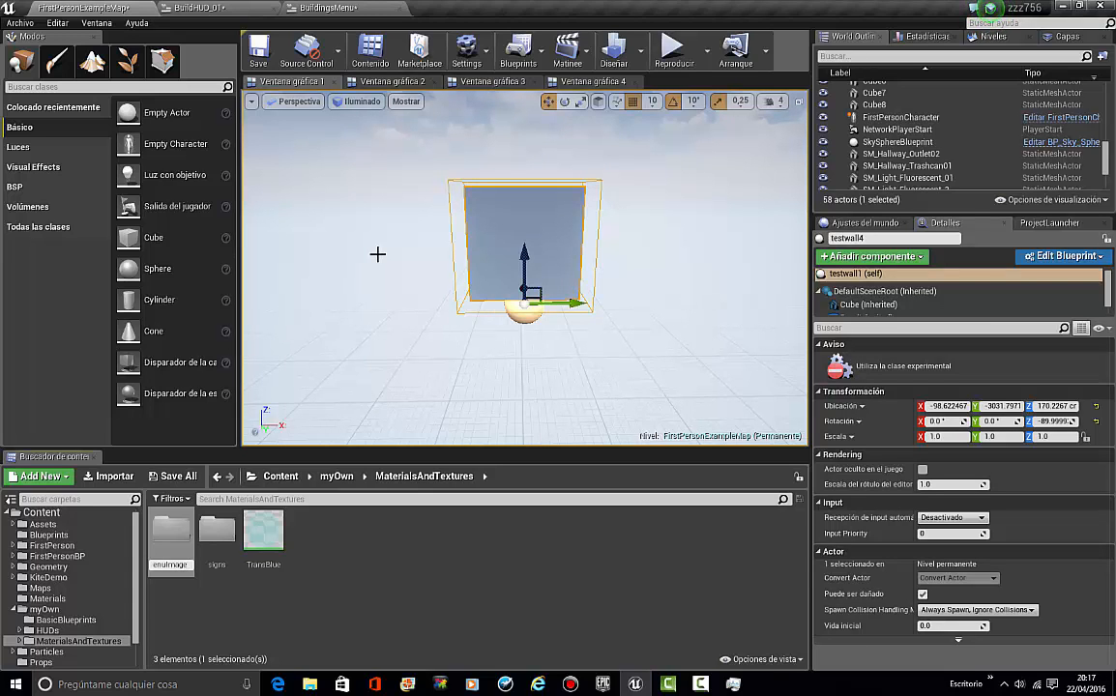
Step: Create a subfolder named BASIC inside the BuildingsMenuImage folder and open it
double_click(179, 563)
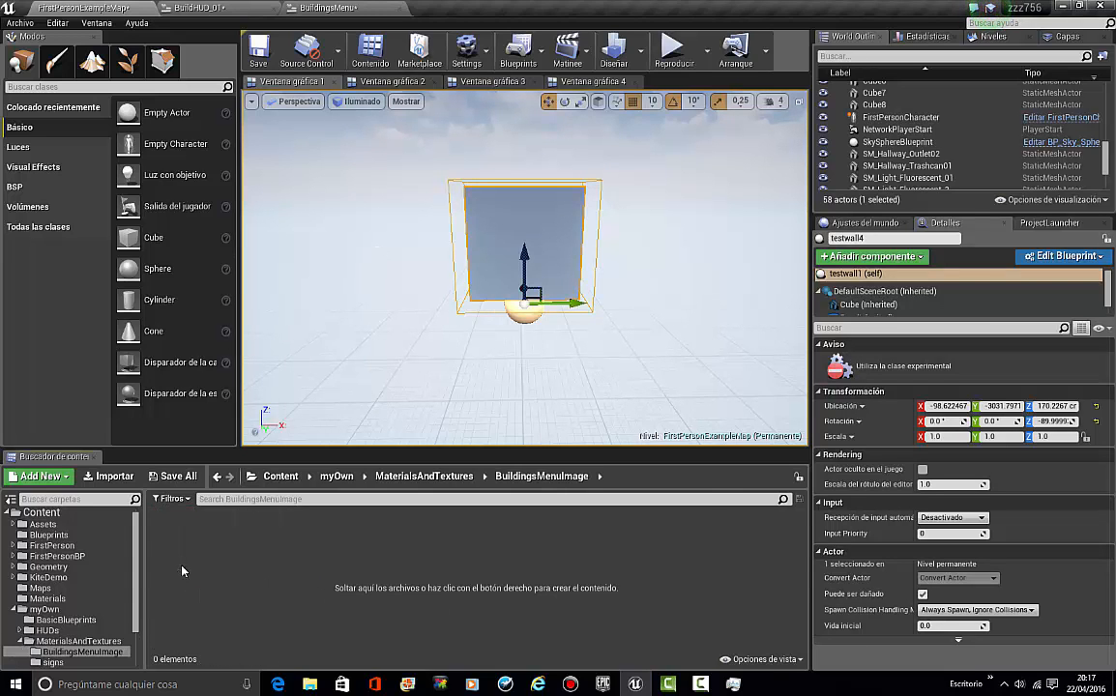
right_click(267, 534)
left_click(308, 209)
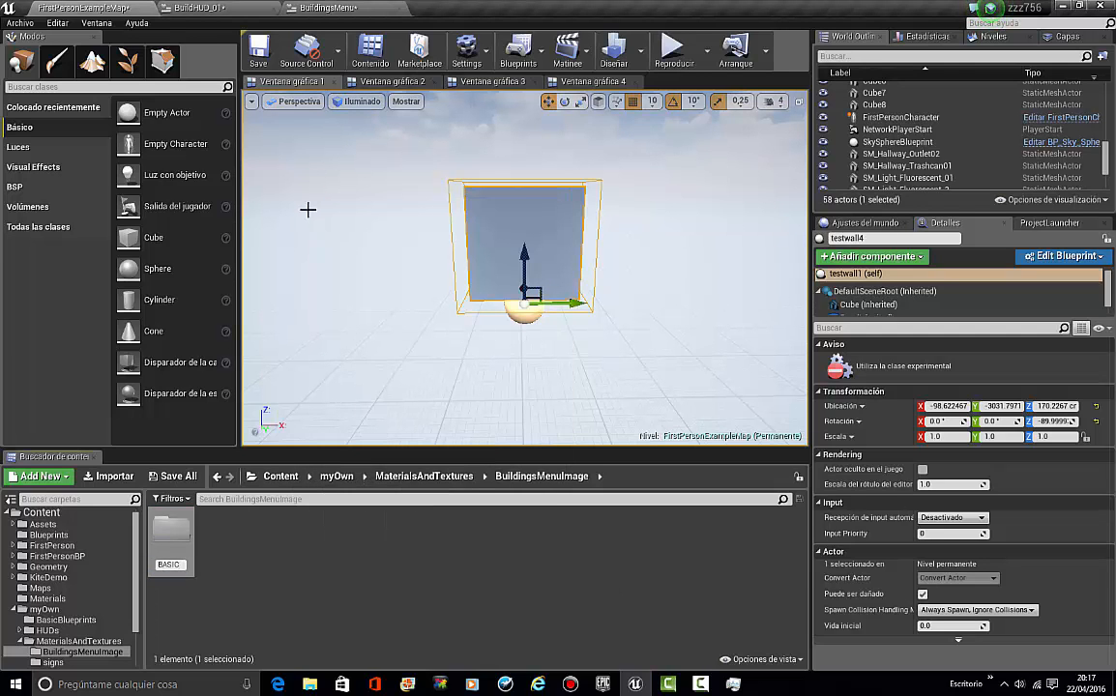
double_click(171, 542)
right_click(171, 541)
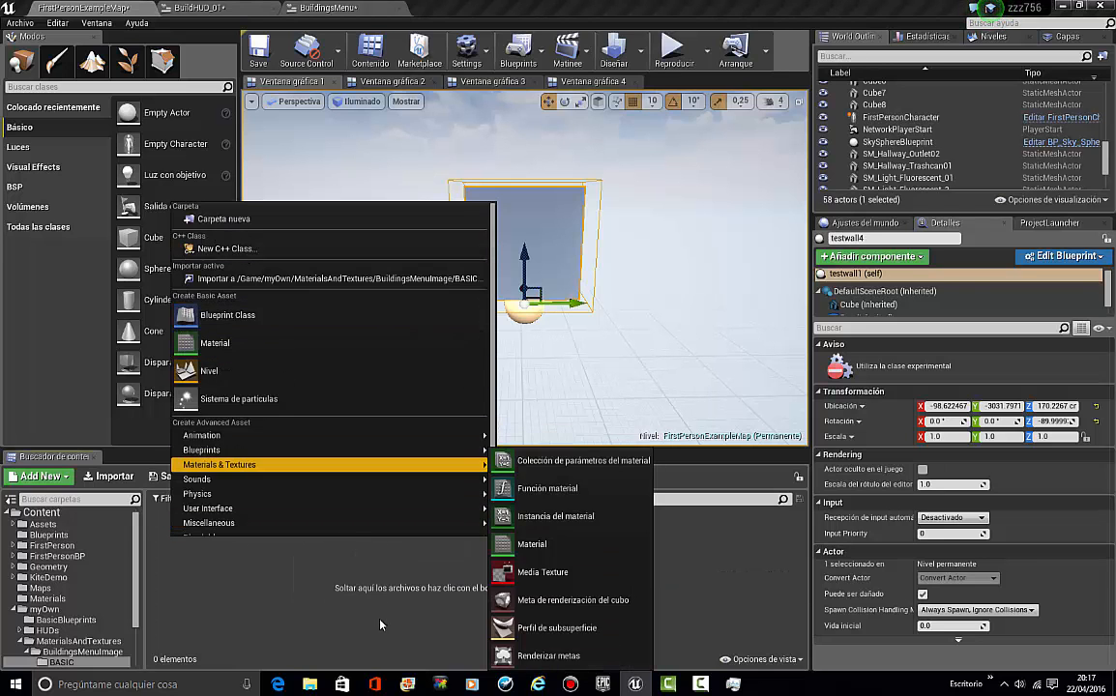
left_click(380, 626)
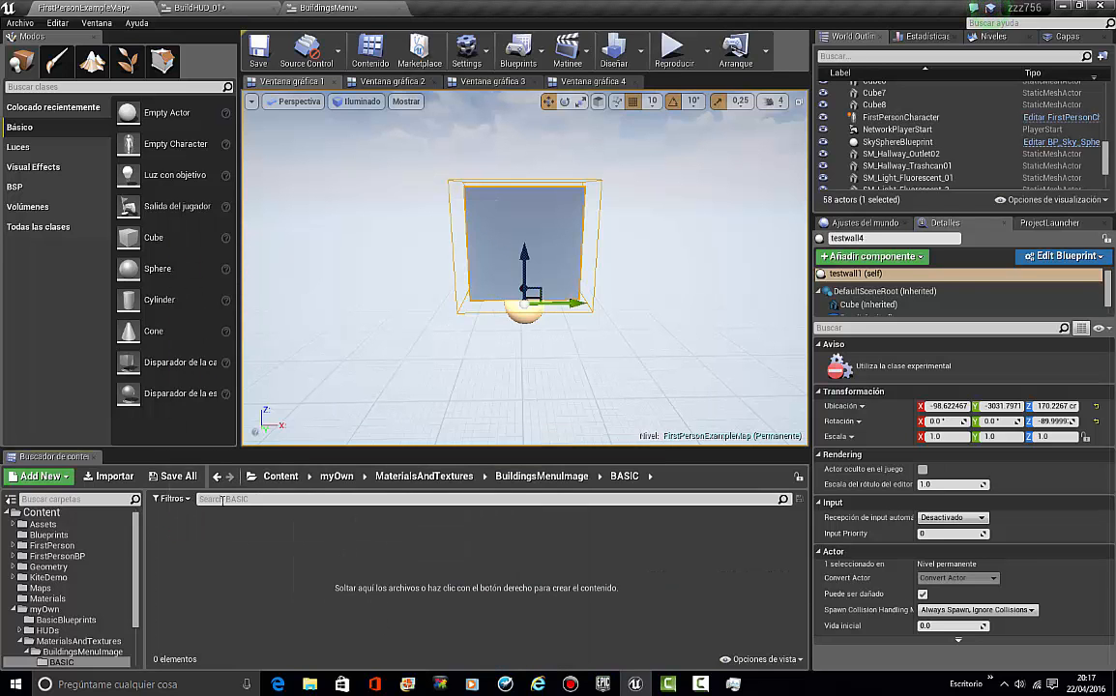
Step: Import "Nueva imagen de mapa de bits.bmp" from the desktop into the BASIC folder
left_click(109, 474)
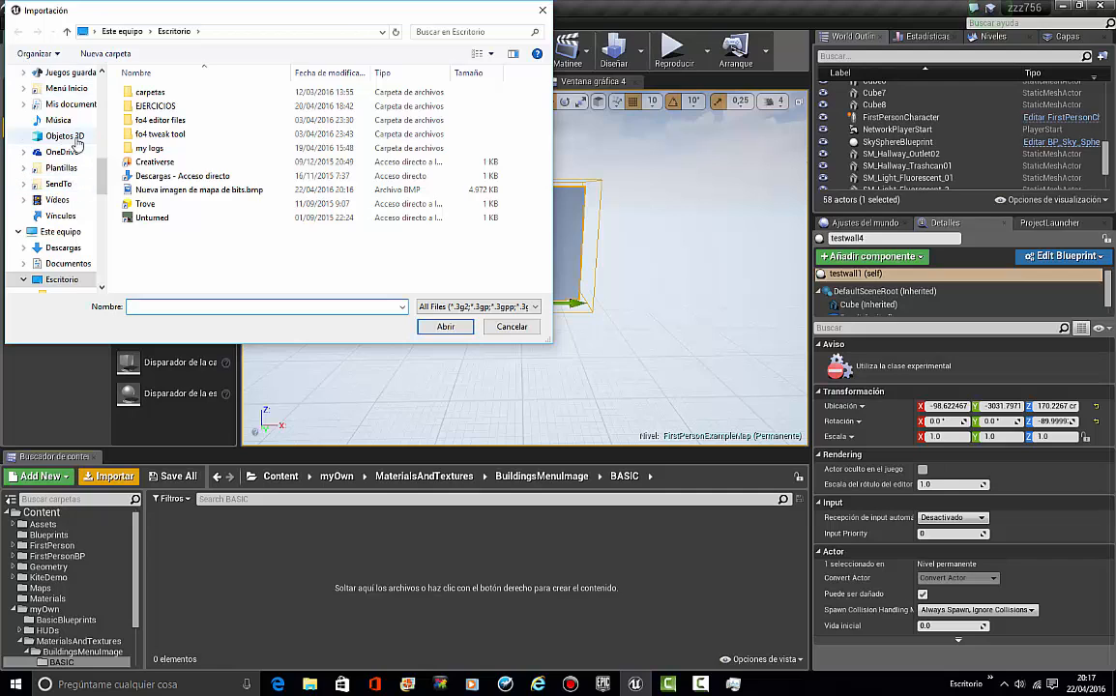
scroll(65, 220, "down", 2)
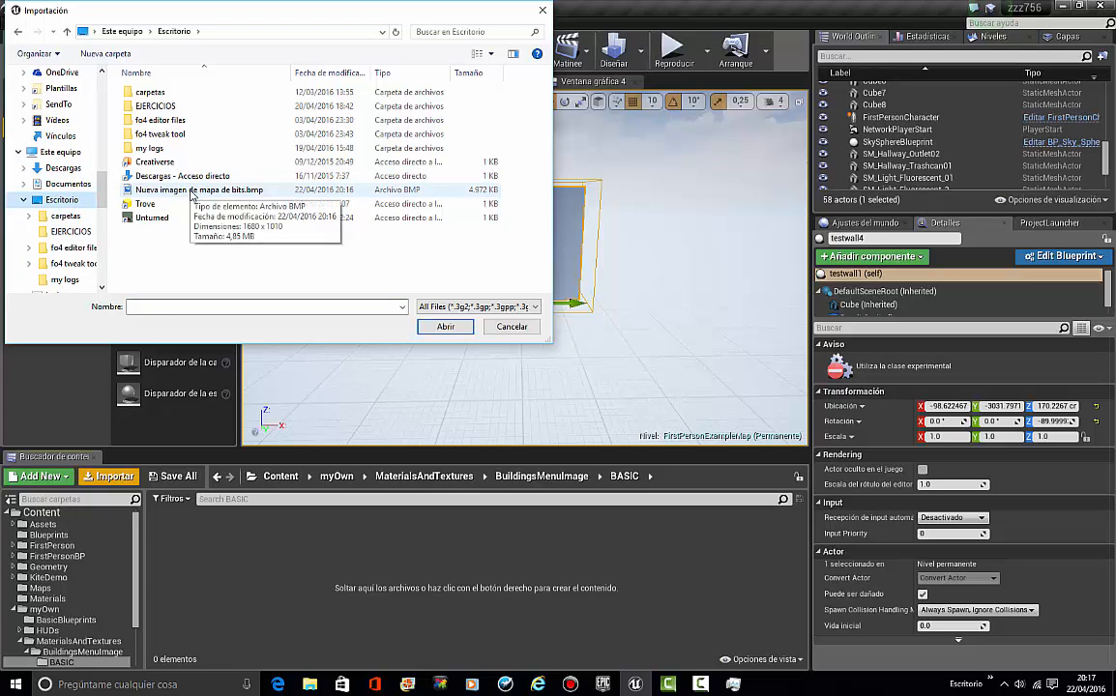
left_click(191, 190)
left_click(445, 325)
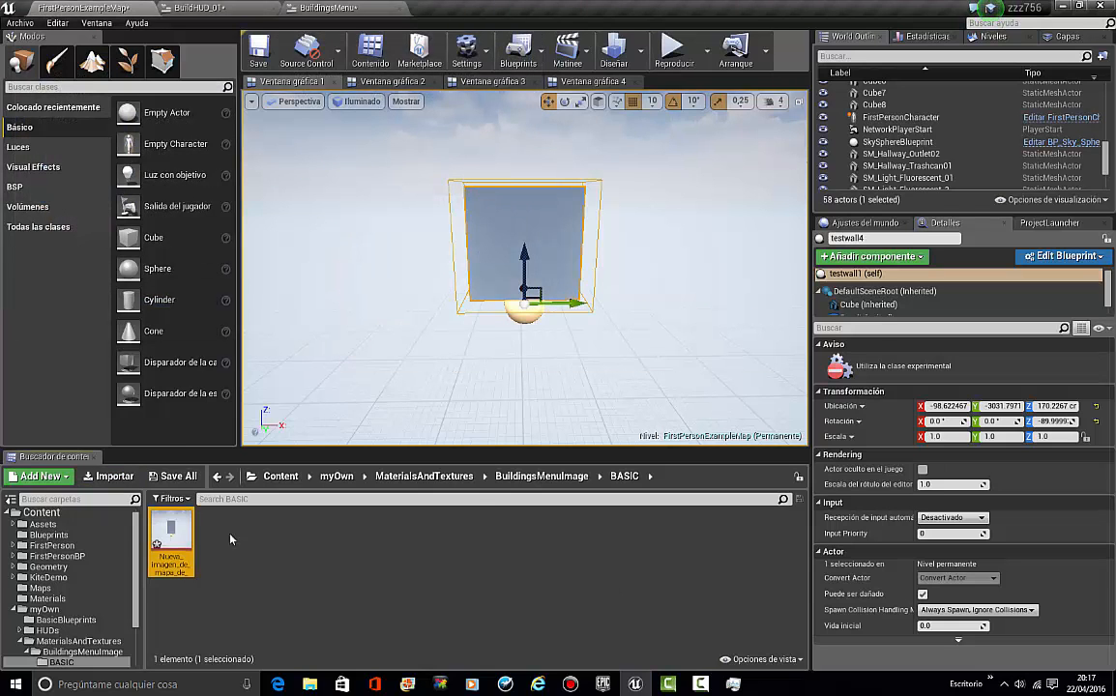
Step: Rename the imported texture BASICS_MENU, open it for a quick check and close its editor
right_click(177, 541)
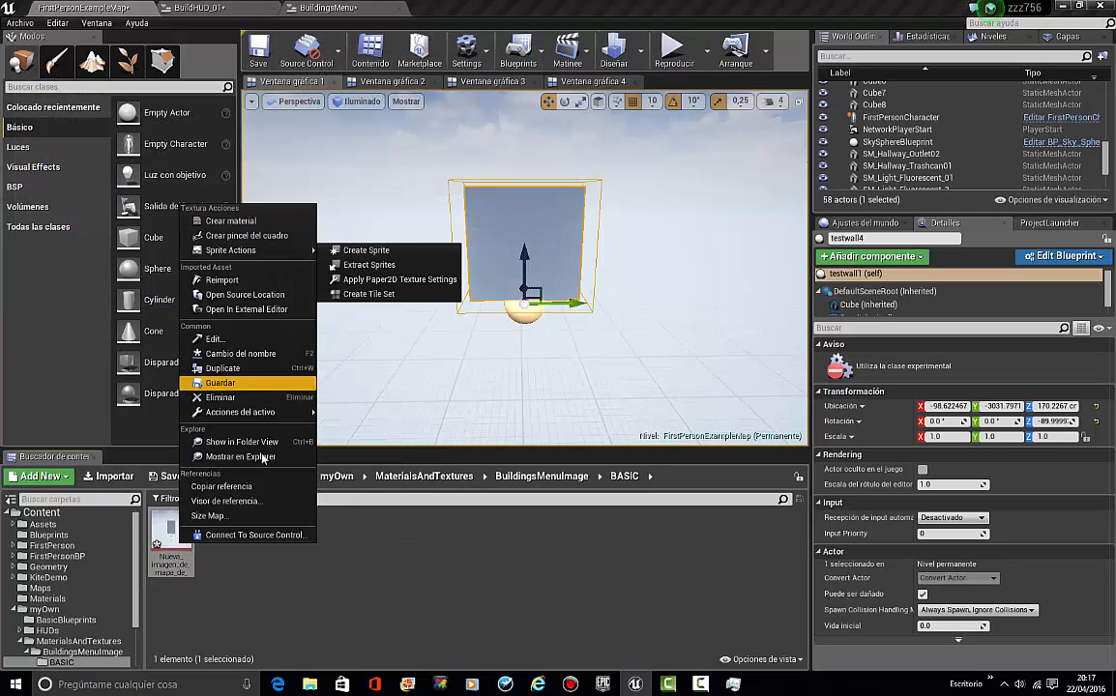
left_click(255, 354)
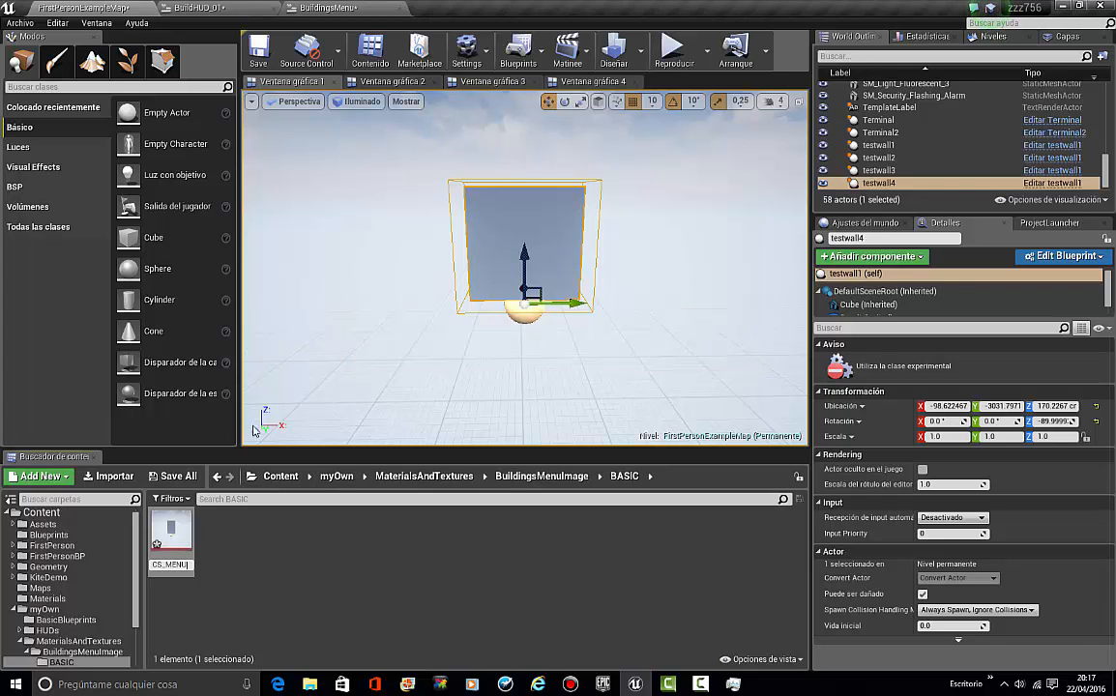
double_click(170, 529)
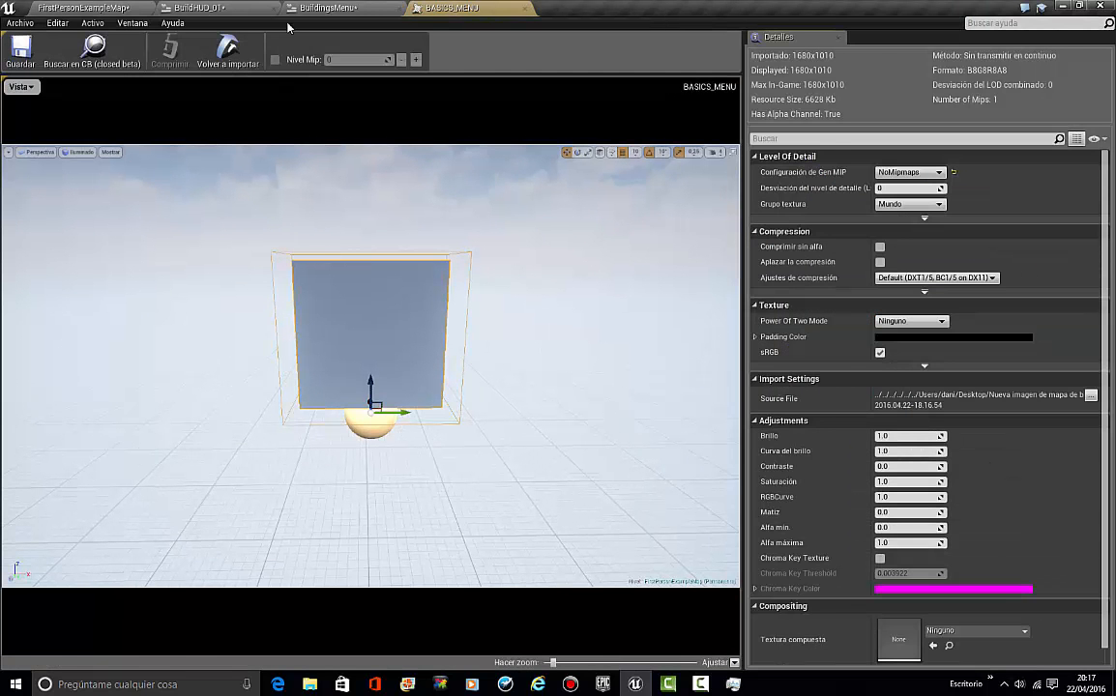
left_click(525, 8)
Step: Assign the BASICS_MENU texture to the brush of the white image under the BASICS title, check it on the canvas and compile the widget
left_click(543, 354)
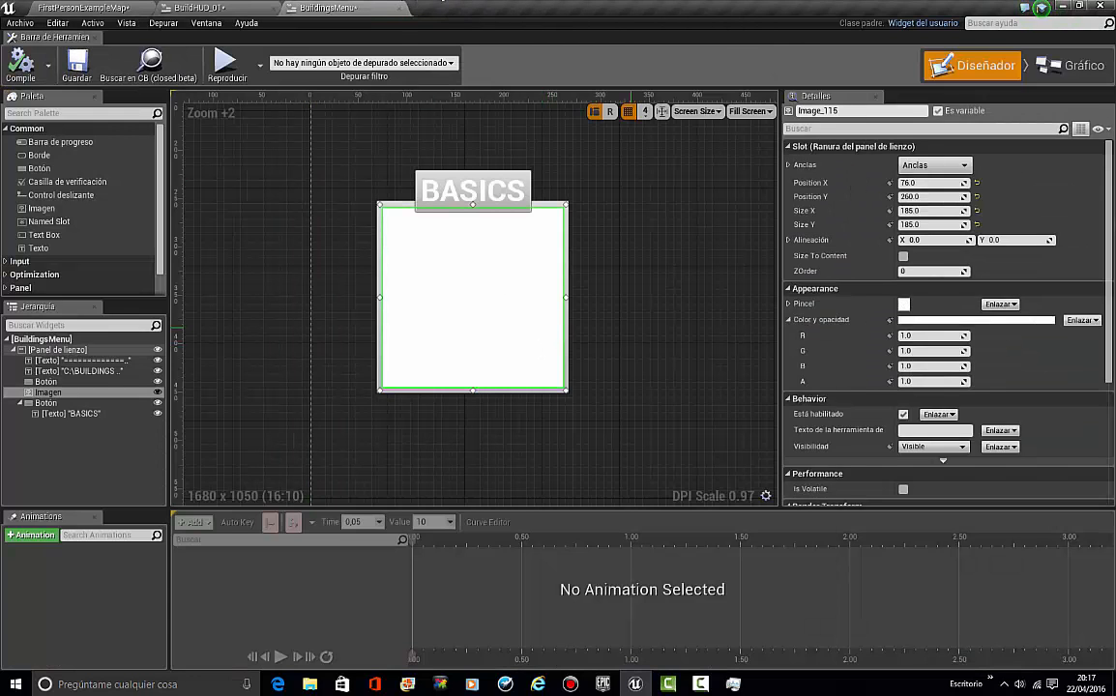
scroll(827, 225, "down", 5)
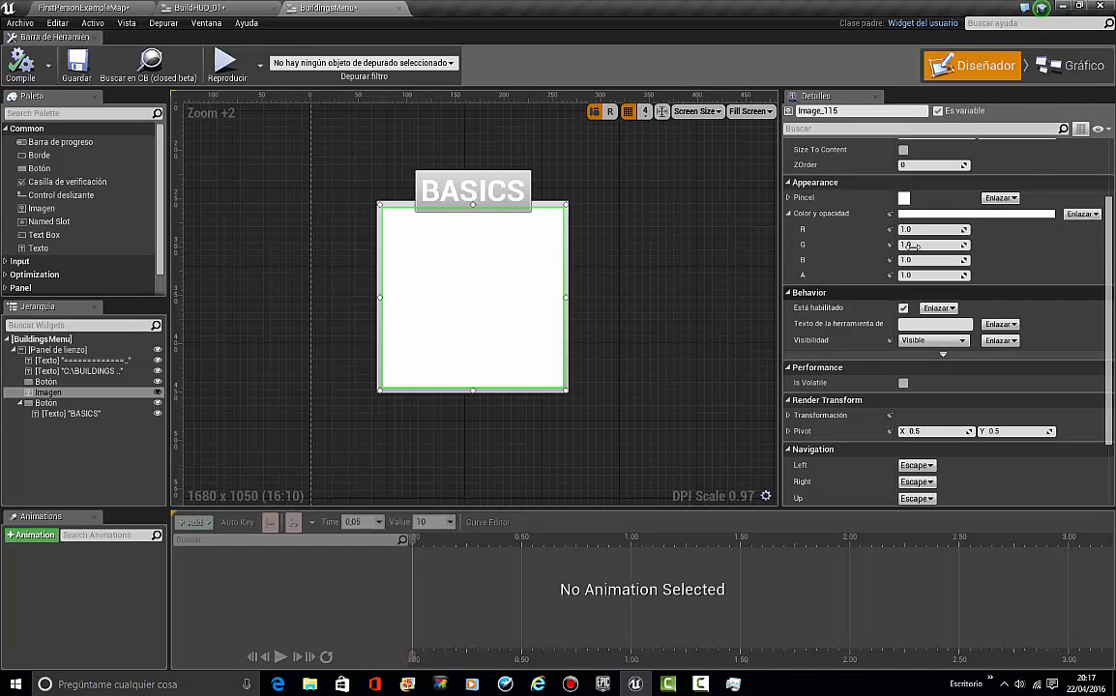
left_click(797, 197)
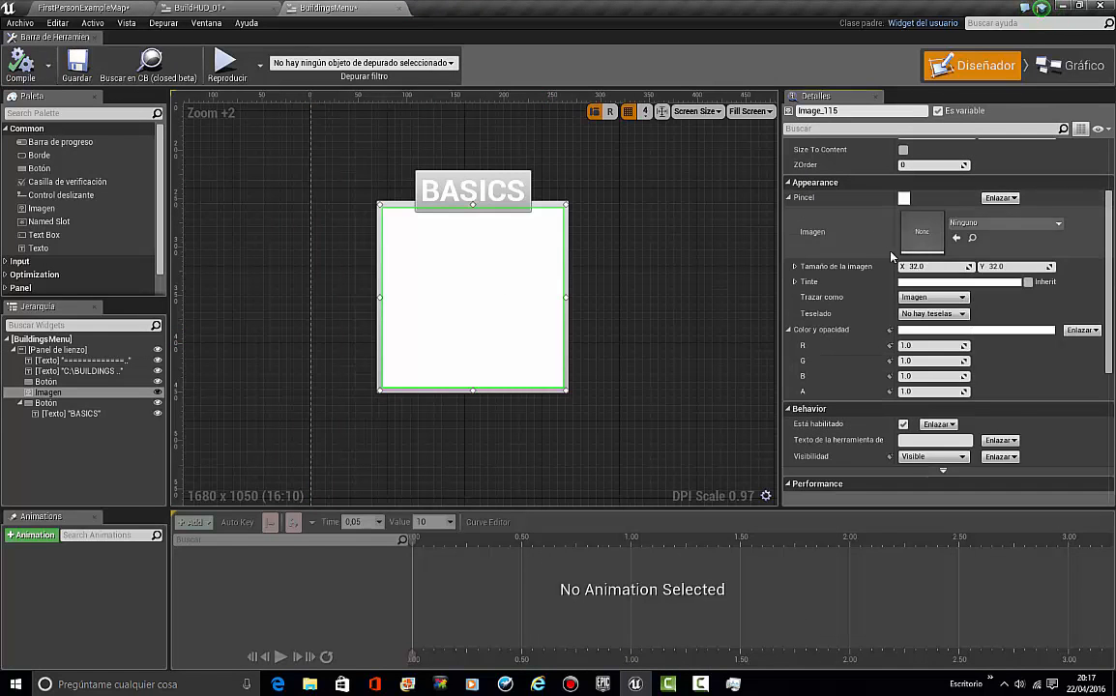
left_click(957, 238)
left_click(606, 201)
scroll(606, 201, "up", 5)
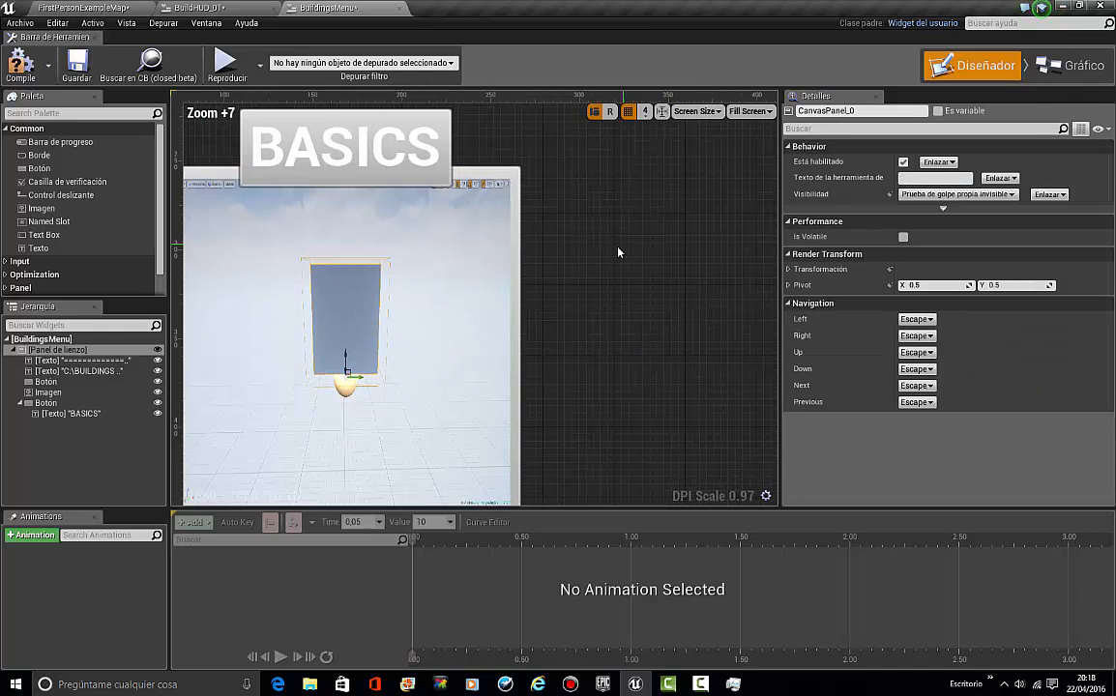
scroll(619, 252, "up", 4)
scroll(604, 259, "down", 2)
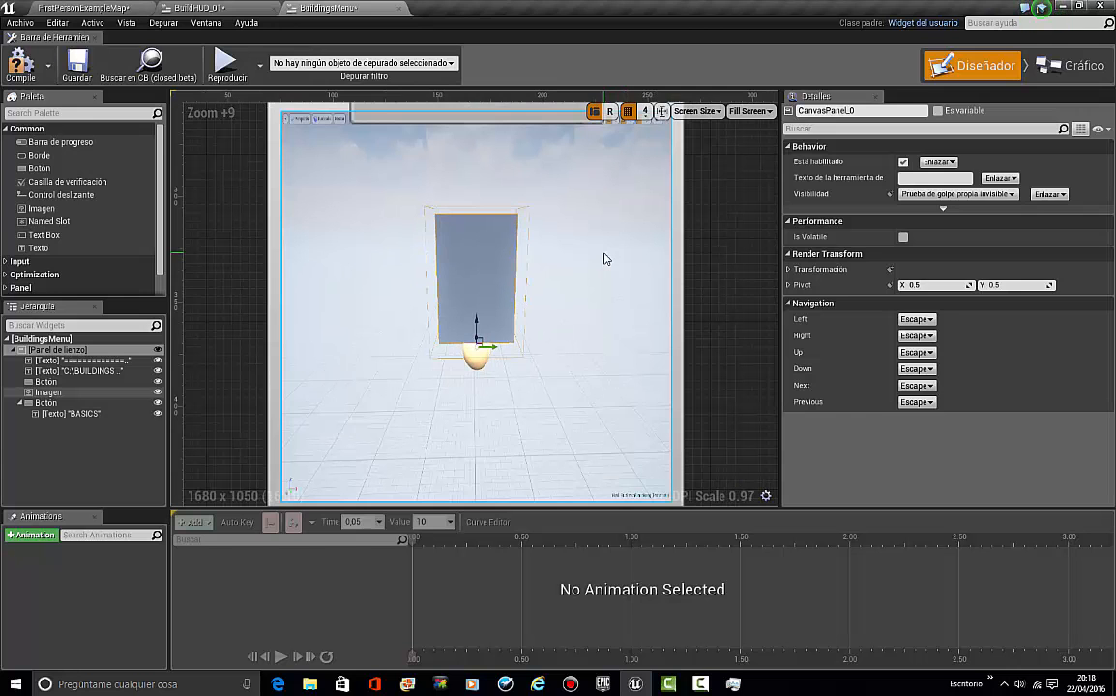
scroll(605, 258, "up", 2)
scroll(606, 258, "down", 11)
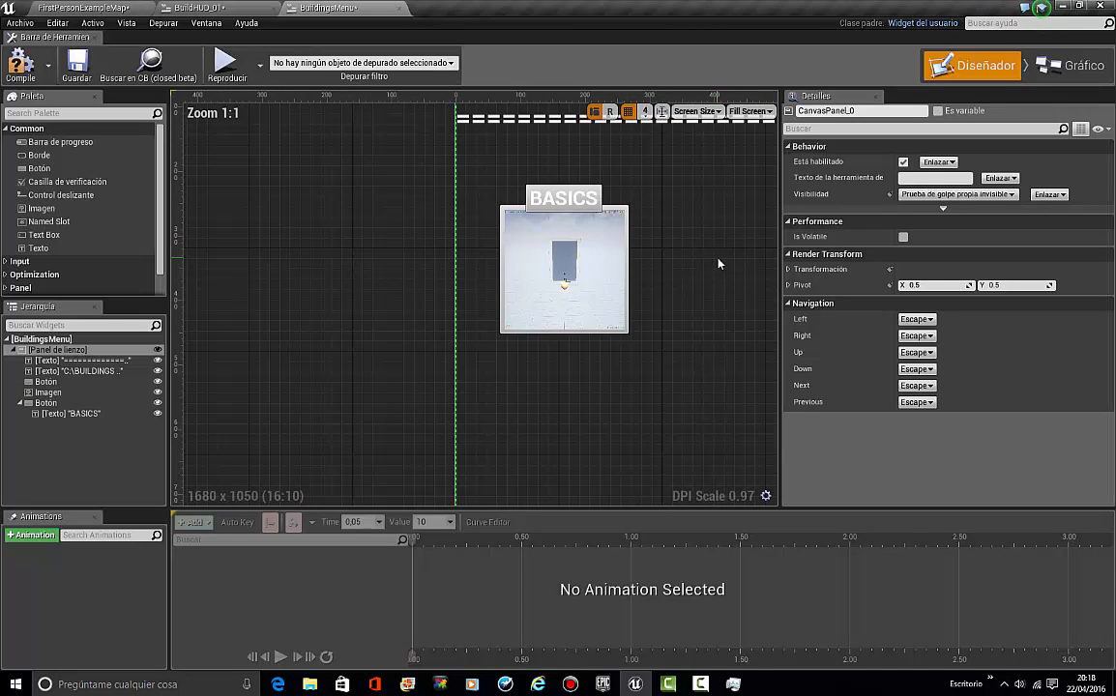
scroll(719, 262, "up", 3)
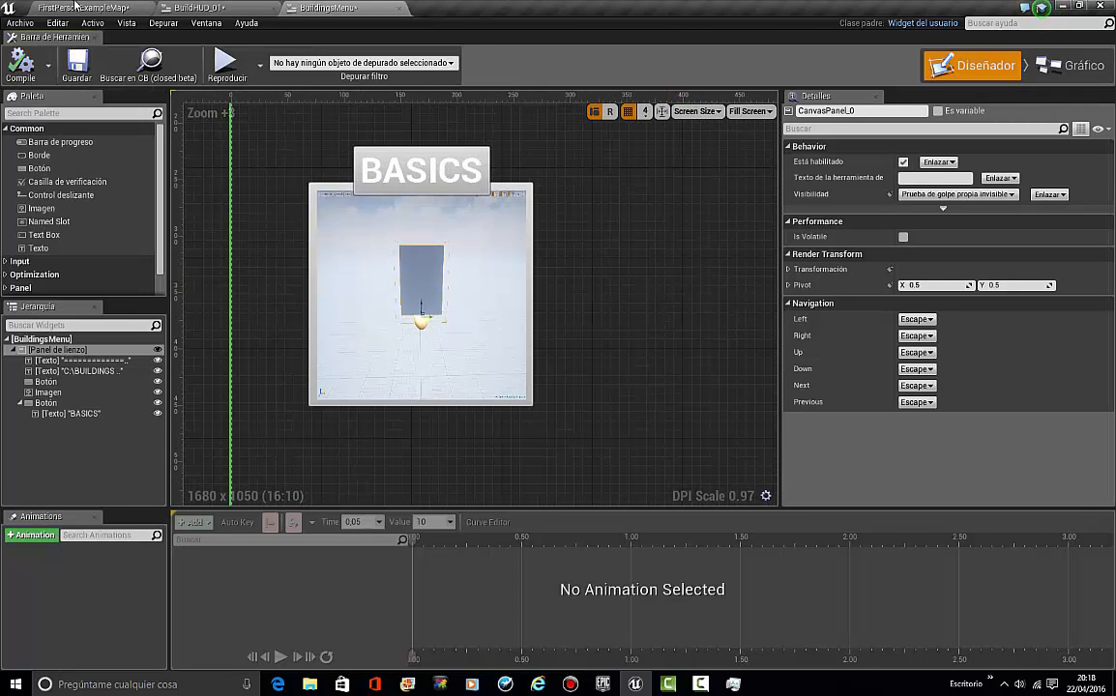
Step: Play the FirstPersonExampleMap level full screen and open the buildings menu in the game
left_click(78, 7)
left_click(670, 44)
left_click(621, 245)
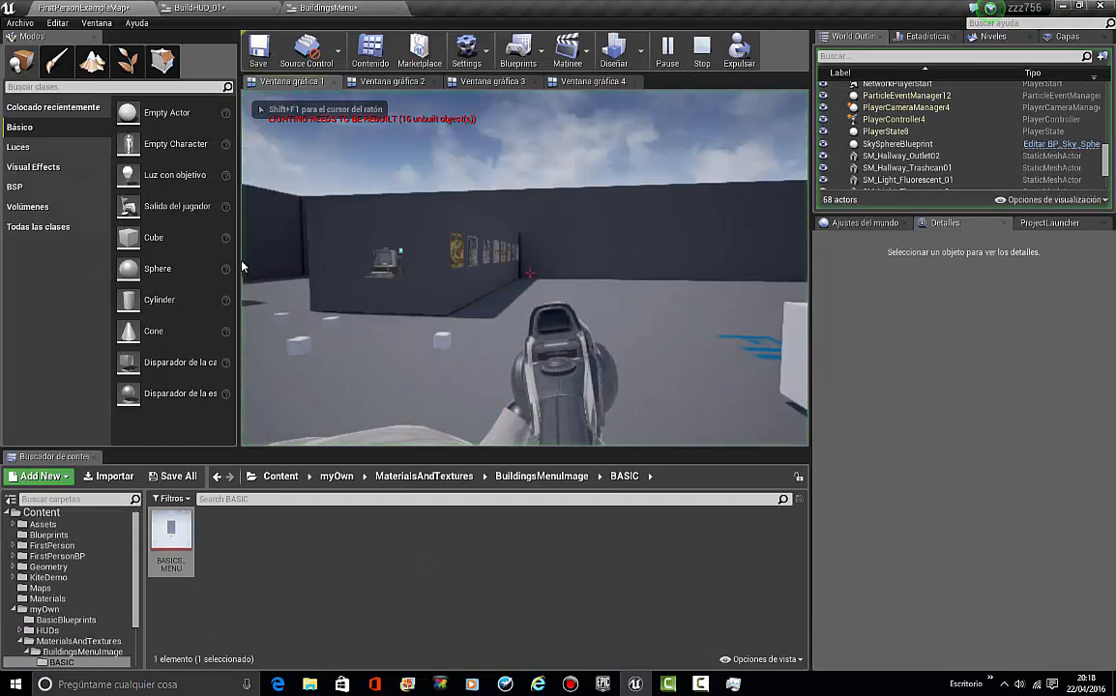
key("F11")
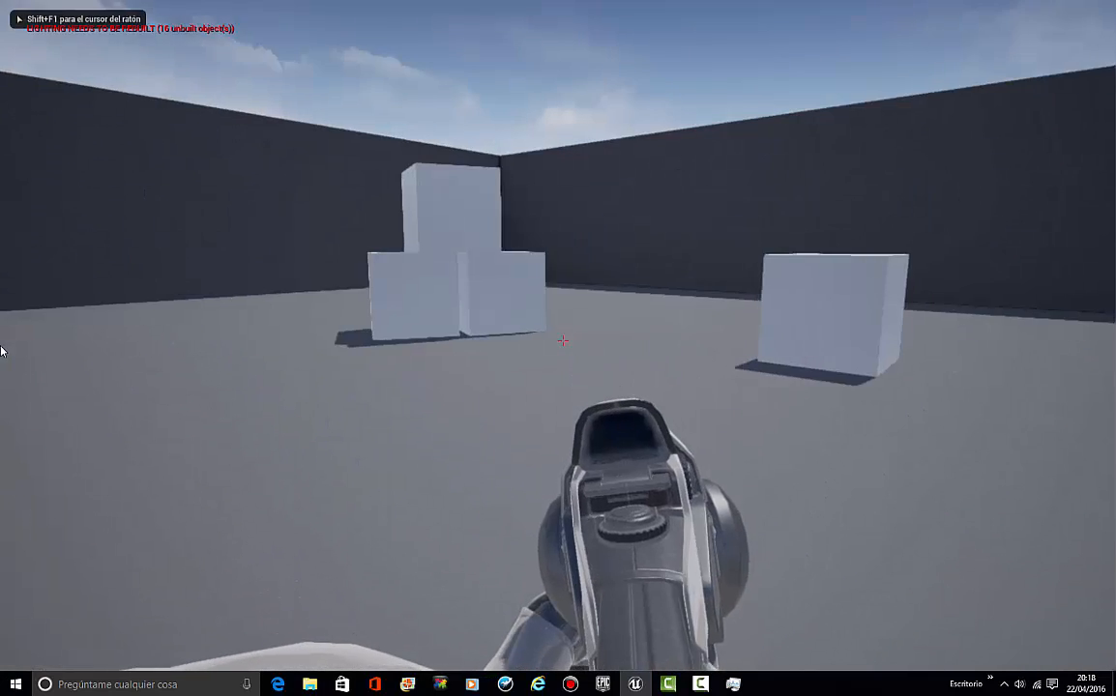
key("b")
key("shift+F1")
left_click(294, 8)
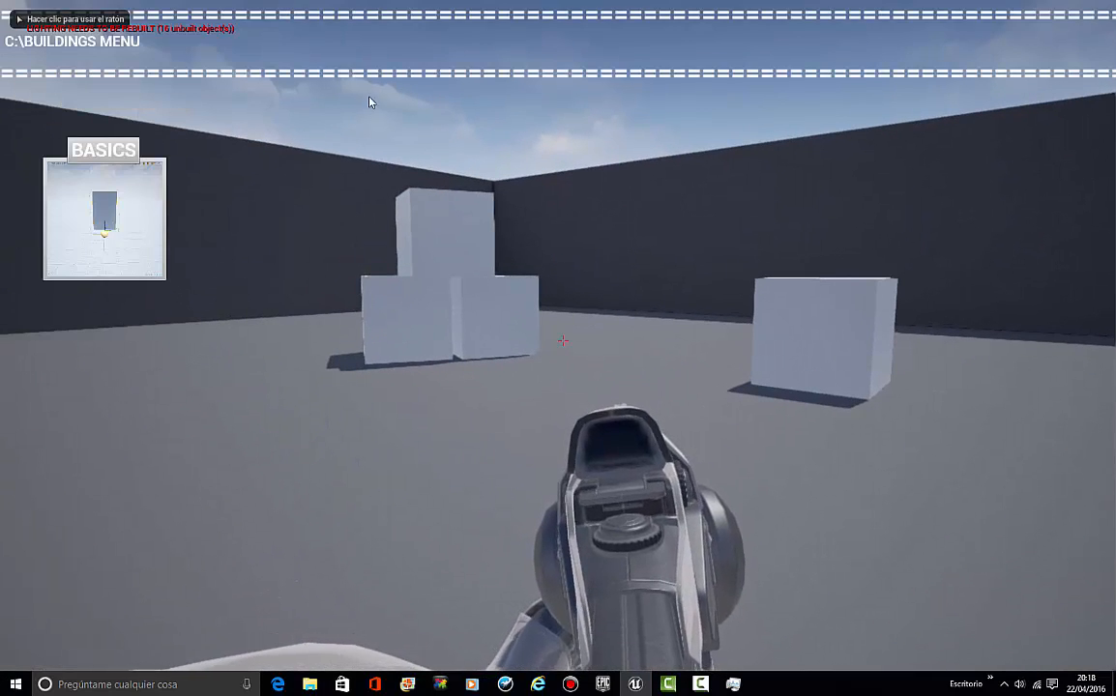
Step: Walk around the level with the buildings menu open to check how the menu displays during play
left_click(254, 198)
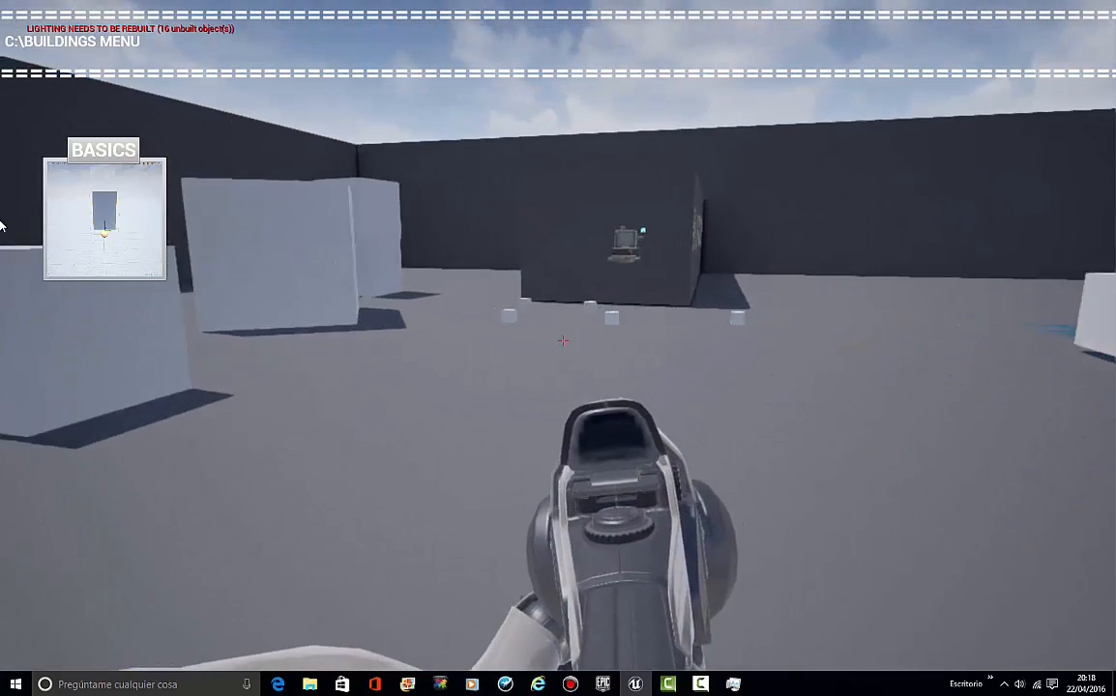
key("w")
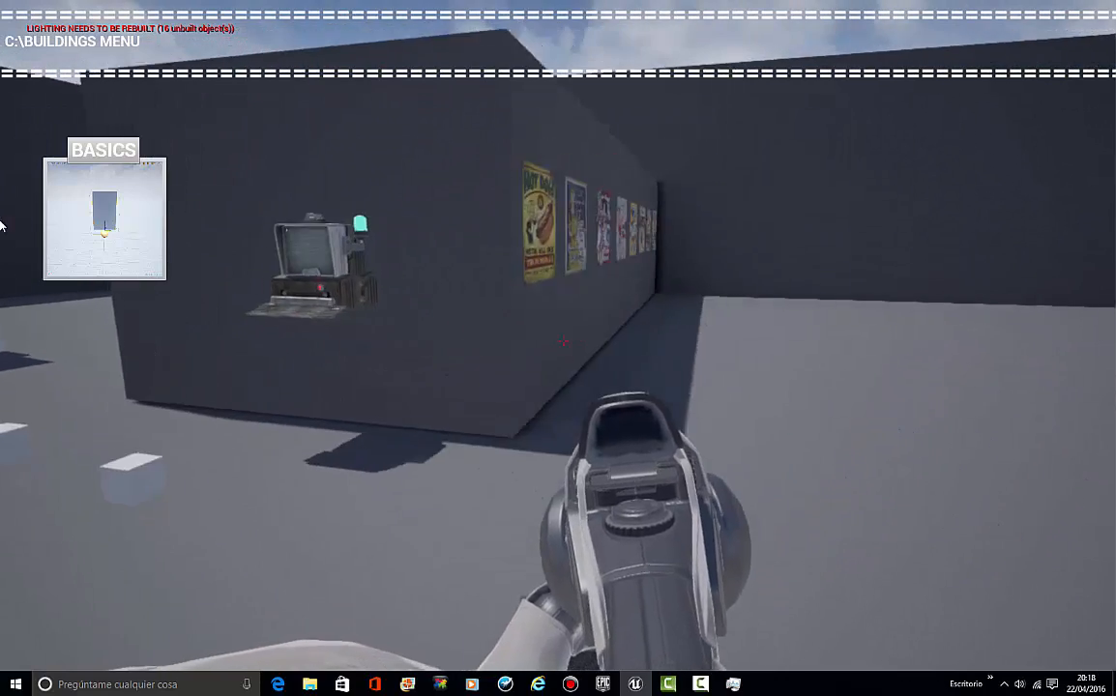
key("s")
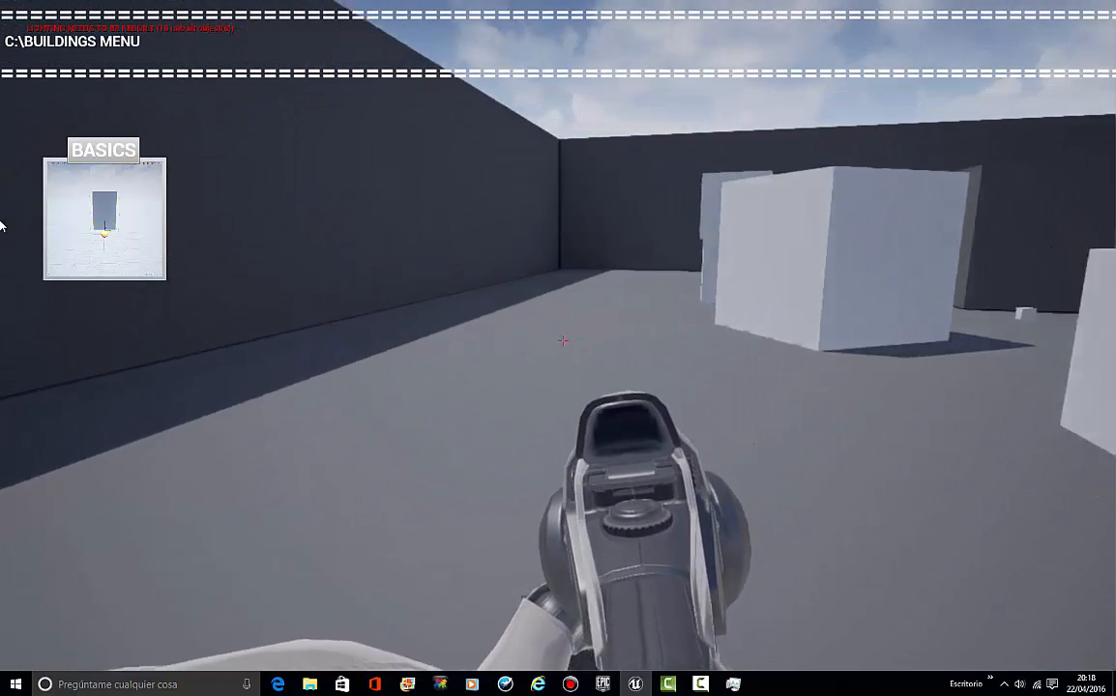
Step: Look around the level with the Buildings menu displayed, end the play test and restore the normal editor layout
key("w")
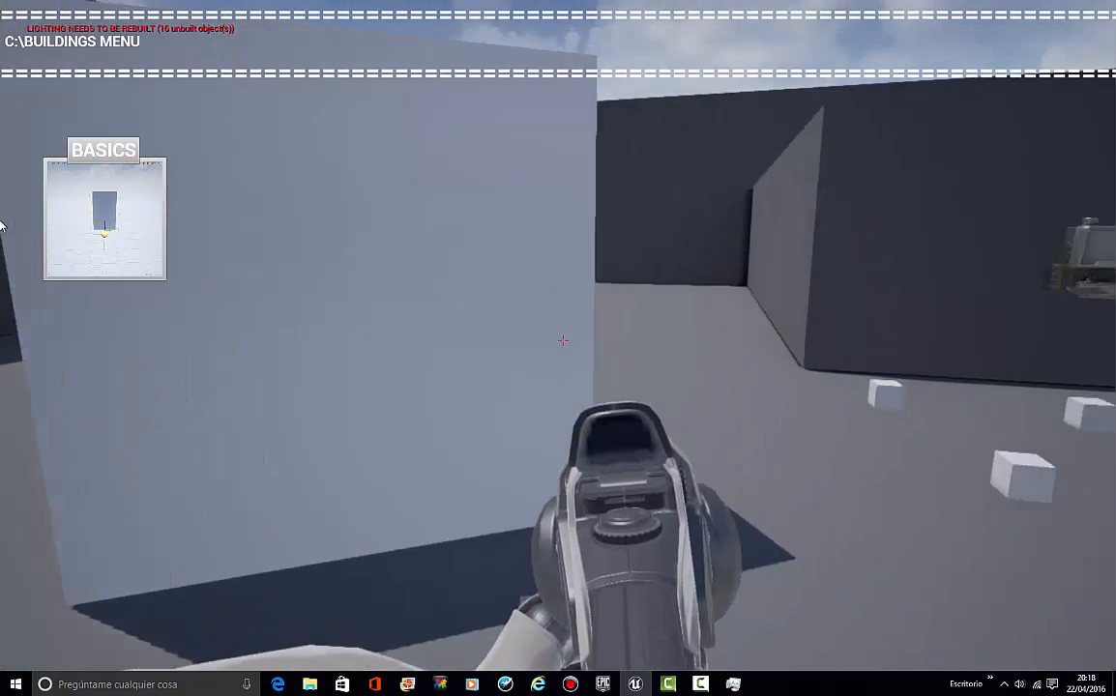
key("s")
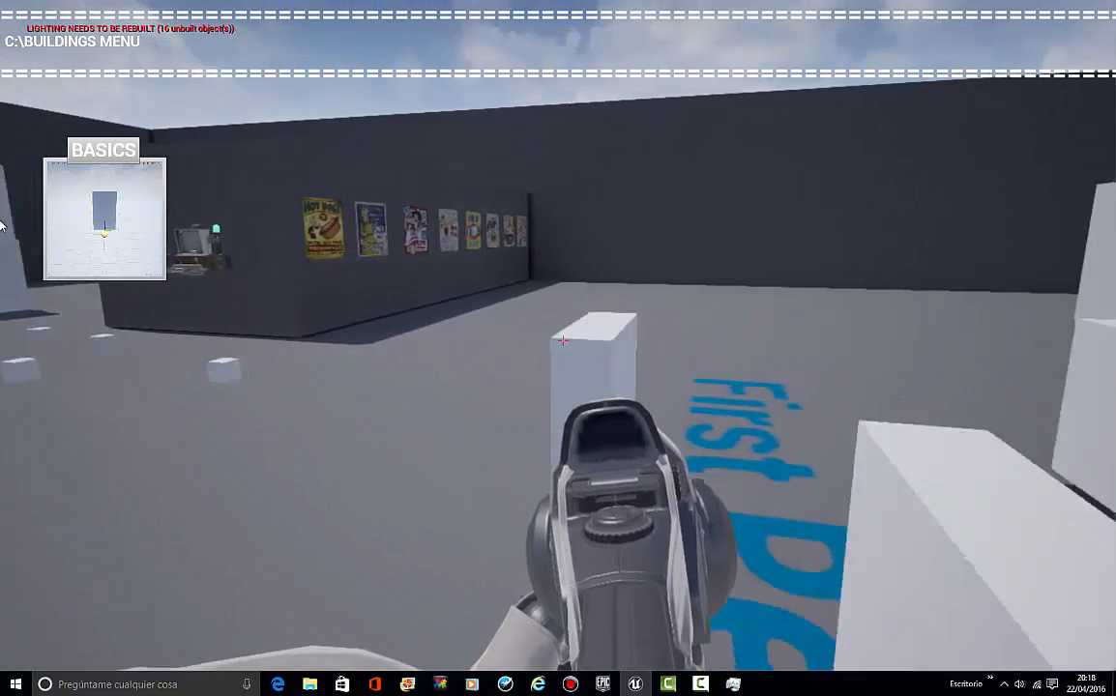
key("Escape")
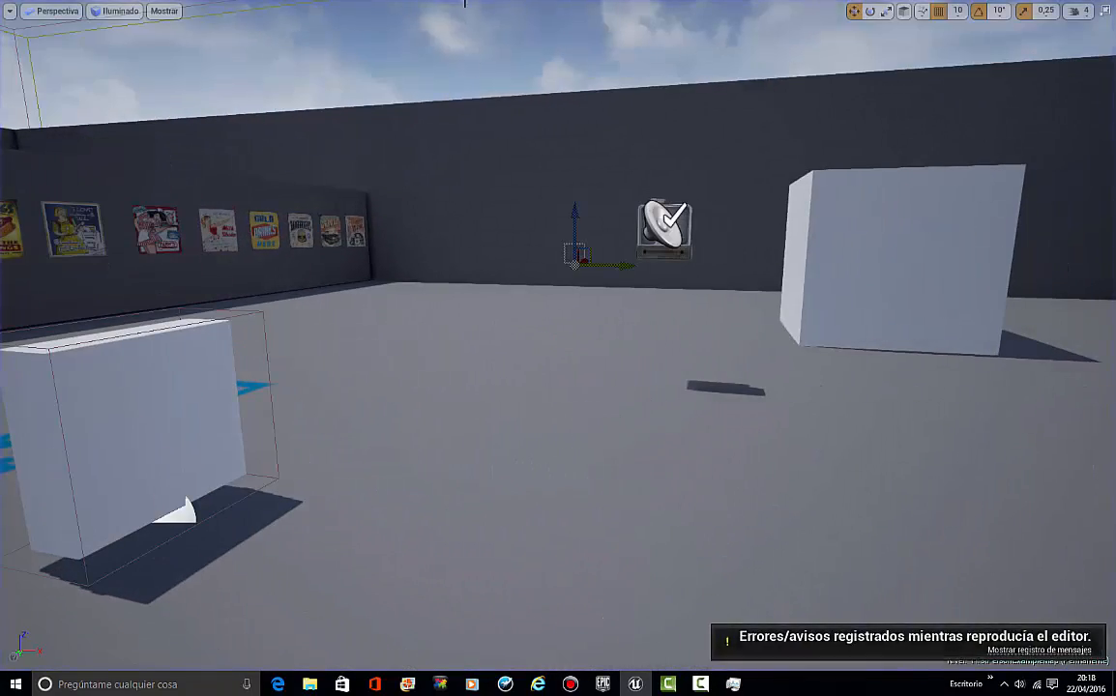
left_click(1104, 10)
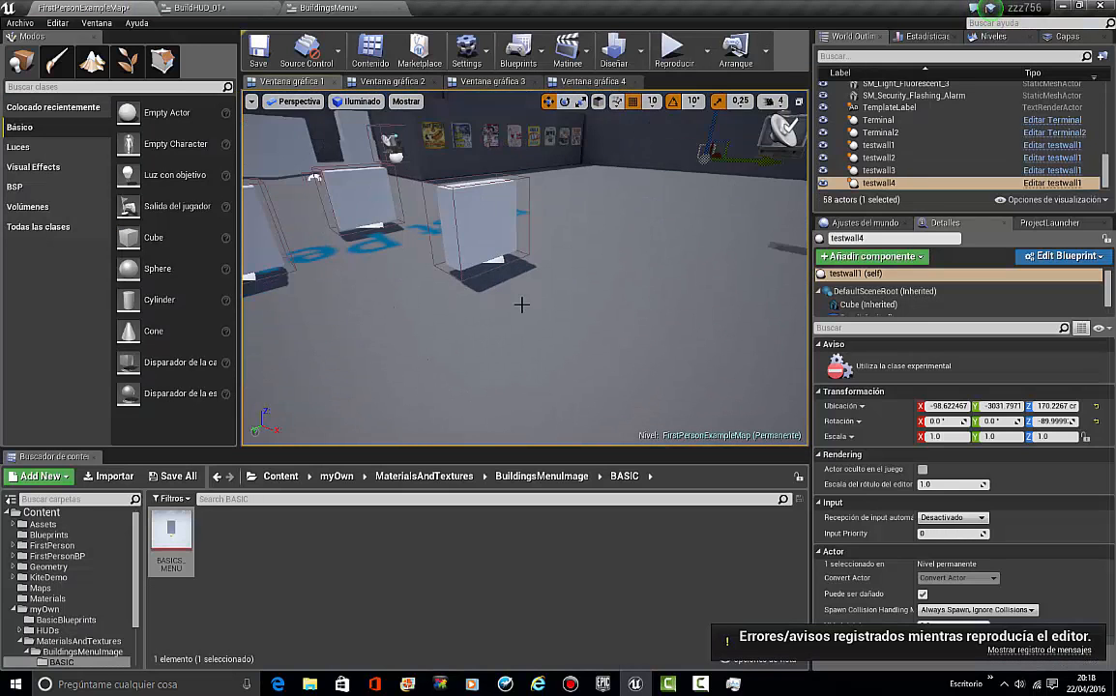
key("Escape")
key("s")
right_click_drag(488, 381, 496, 280)
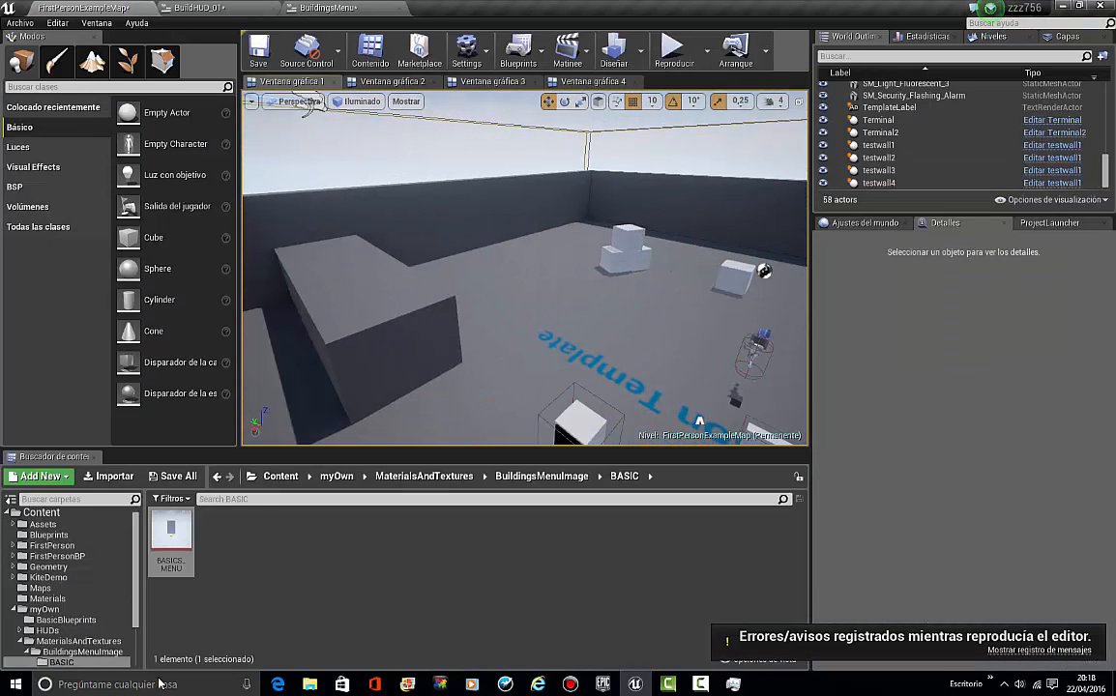
Step: Open the FirstPersonCharacter blueprint from the FirstPersonBP/Blueprints folder
left_click(14, 609)
left_click(60, 557)
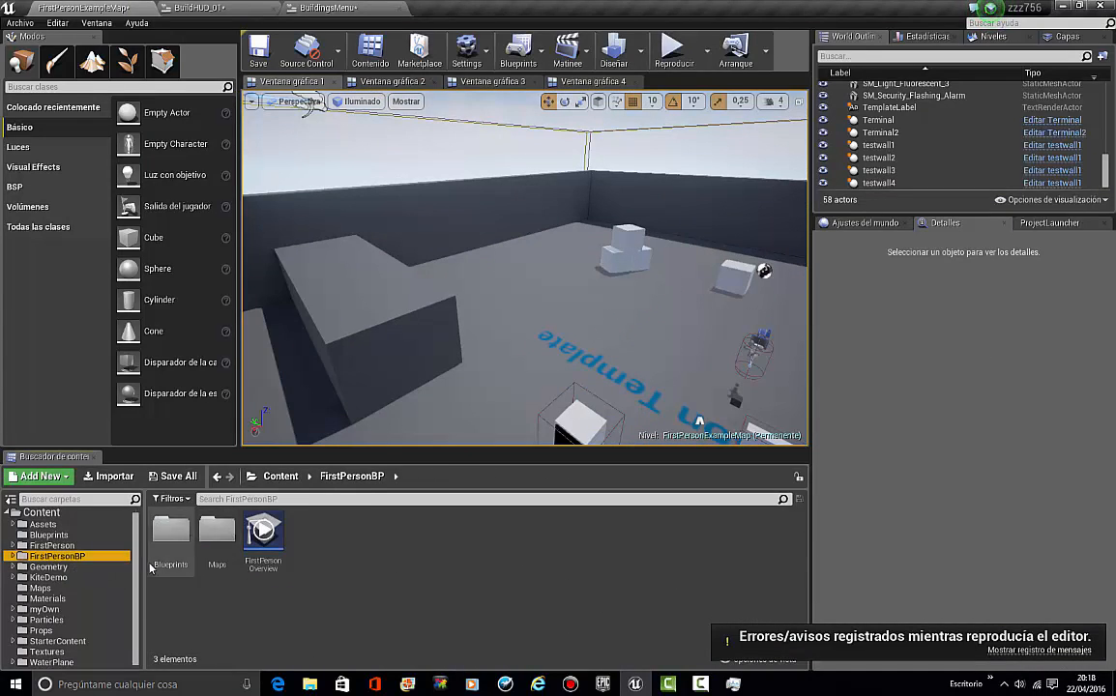
double_click(167, 546)
double_click(174, 532)
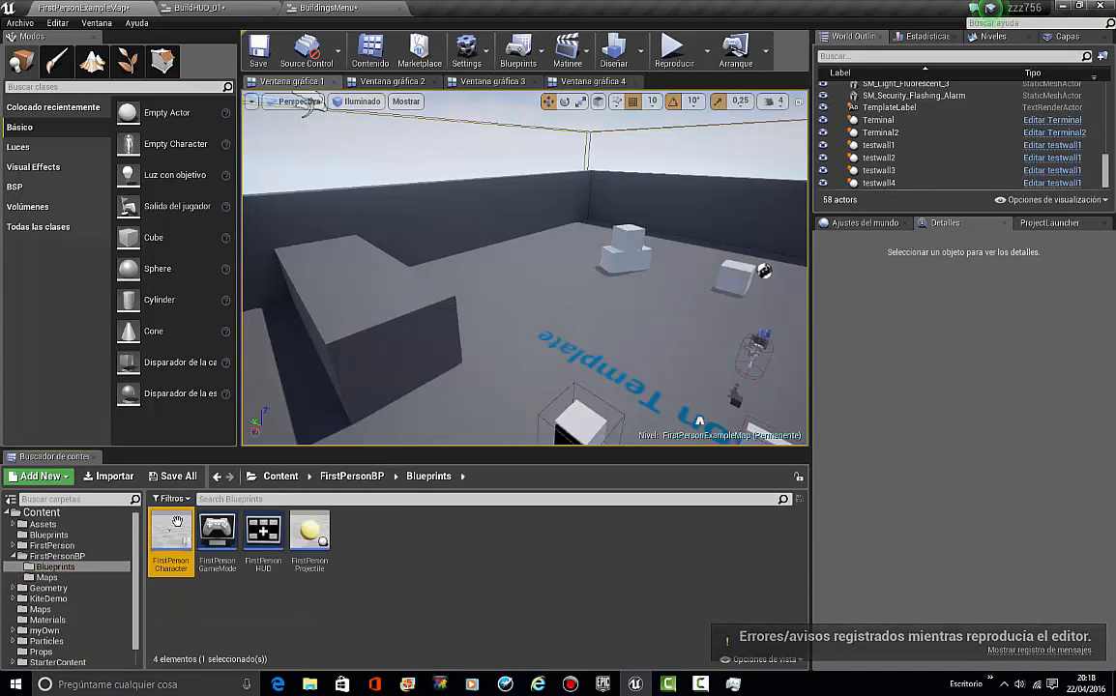
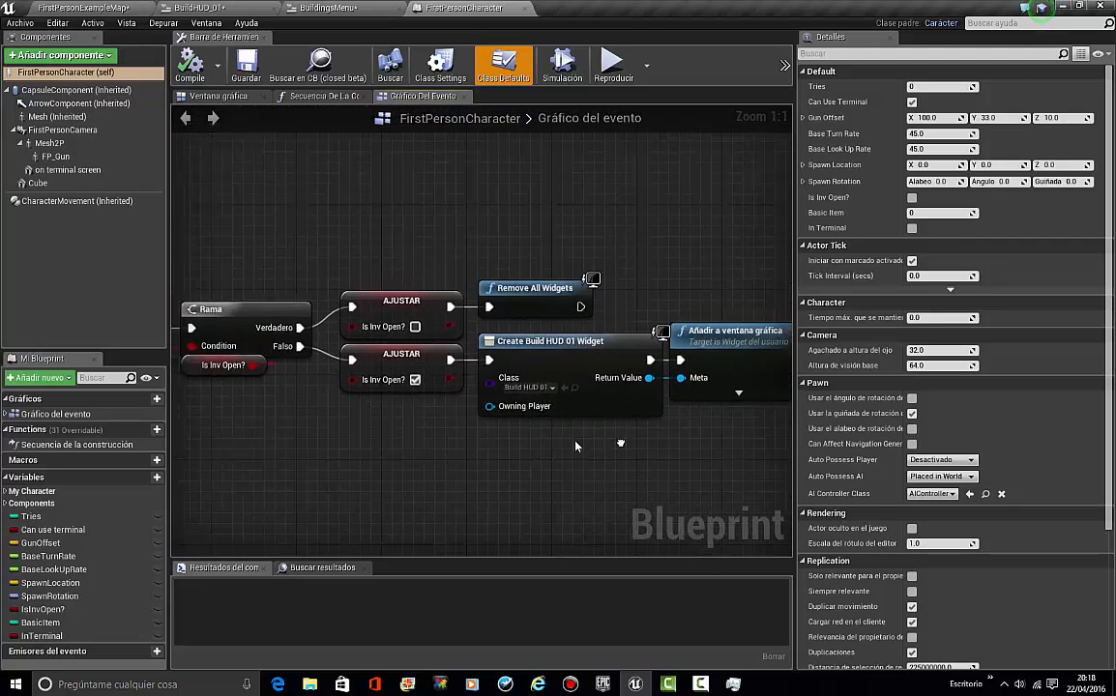
Step: Set the class of the Create Widget node after the false branch to BuildingsMenu and compile the character blueprint
left_click(469, 386)
type("MUN")
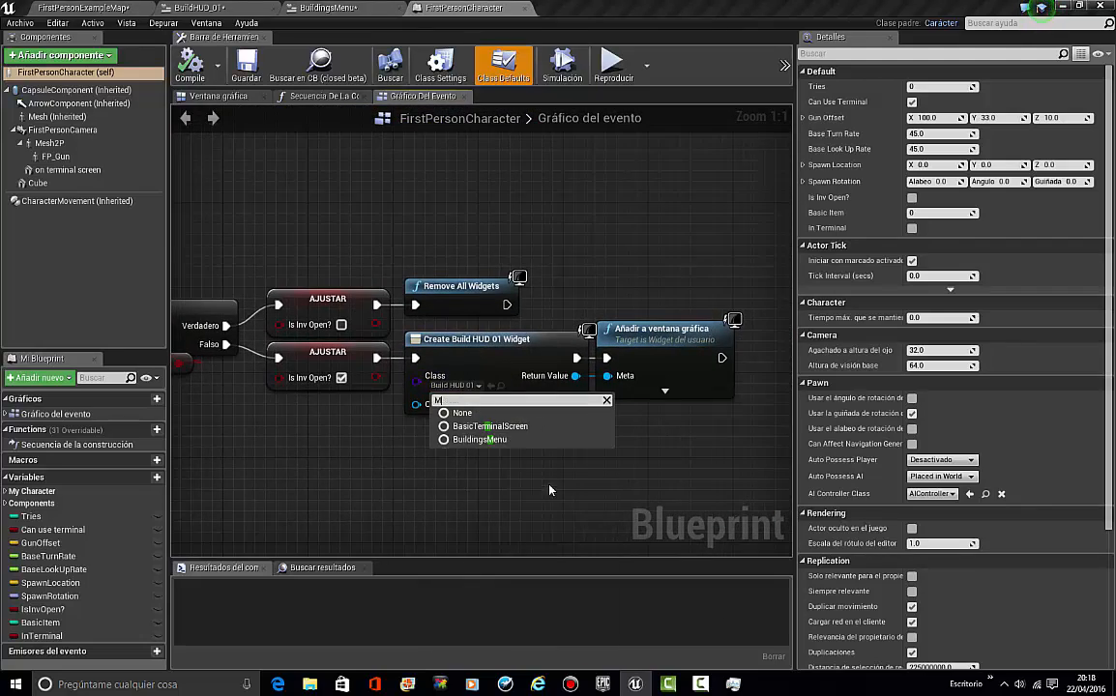
key("BackSpace")
key("BackSpace")
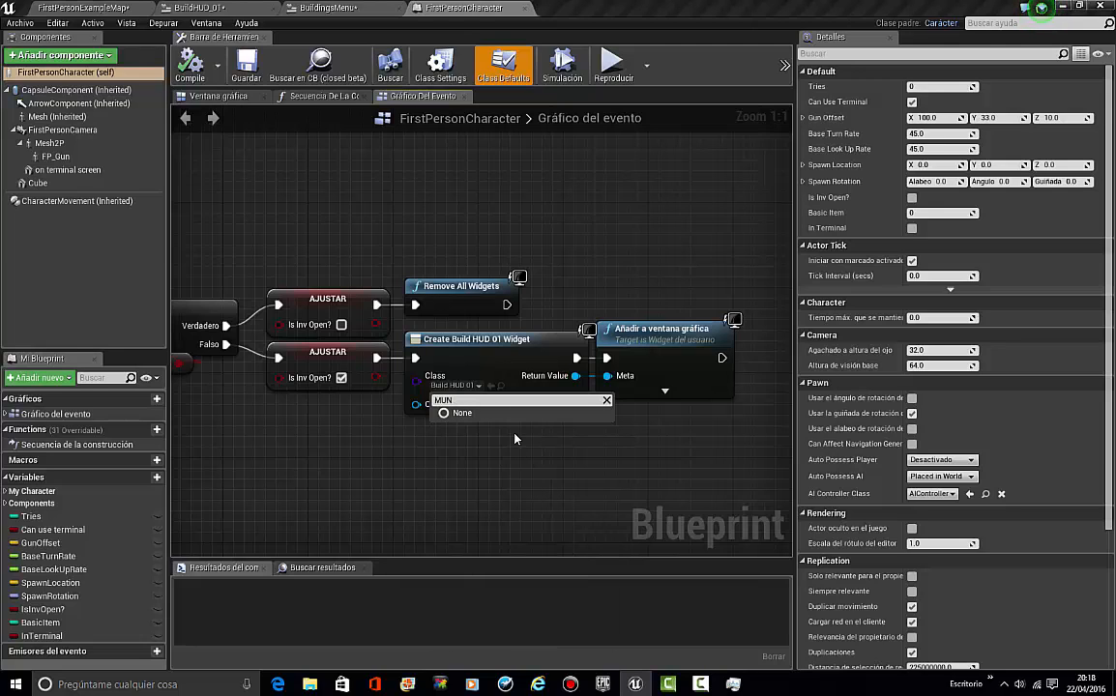
type("EN")
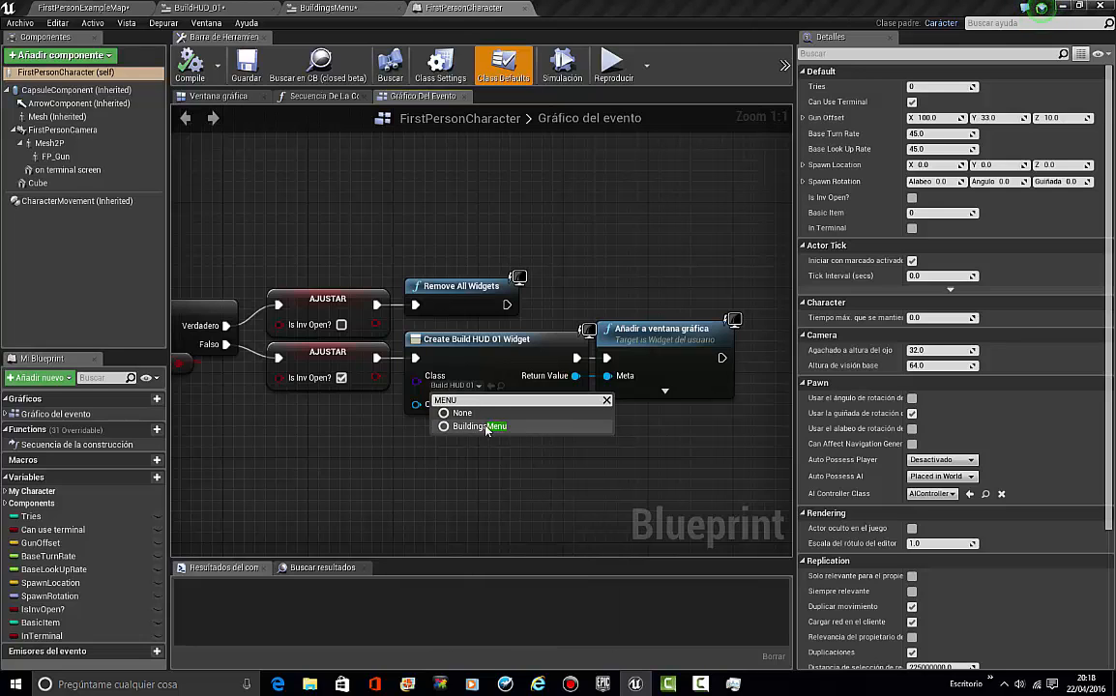
left_click(484, 427)
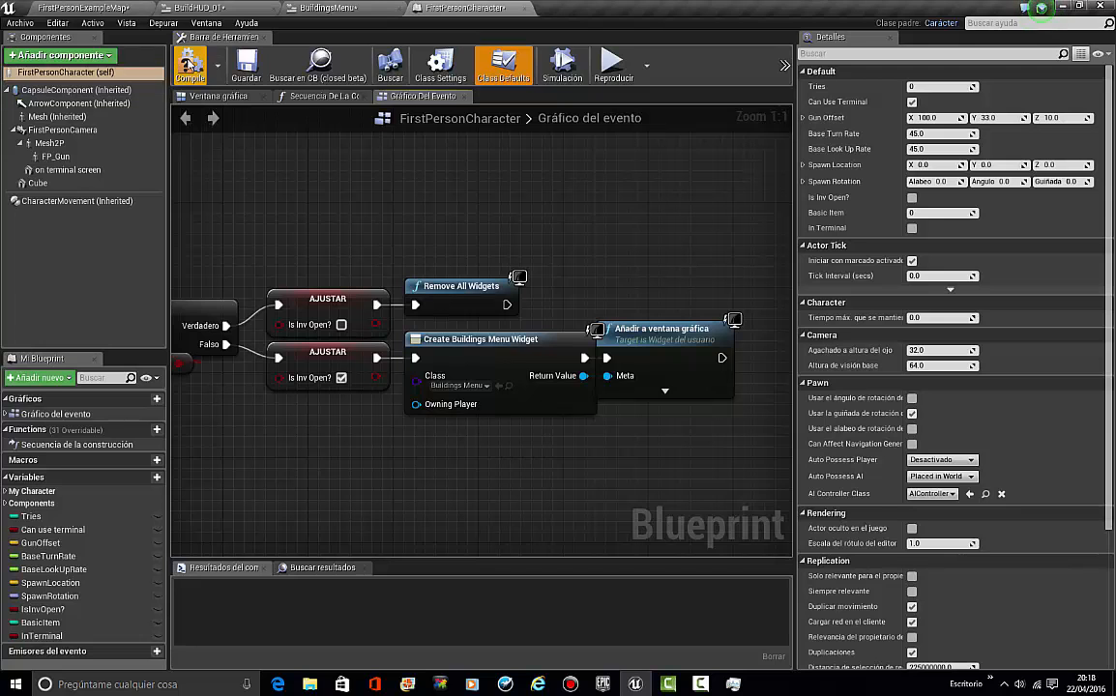
left_click(191, 65)
Step: Play the level from FirstPersonExampleMap to test that the Buildings menu opens in game, and stop the test
left_click(81, 8)
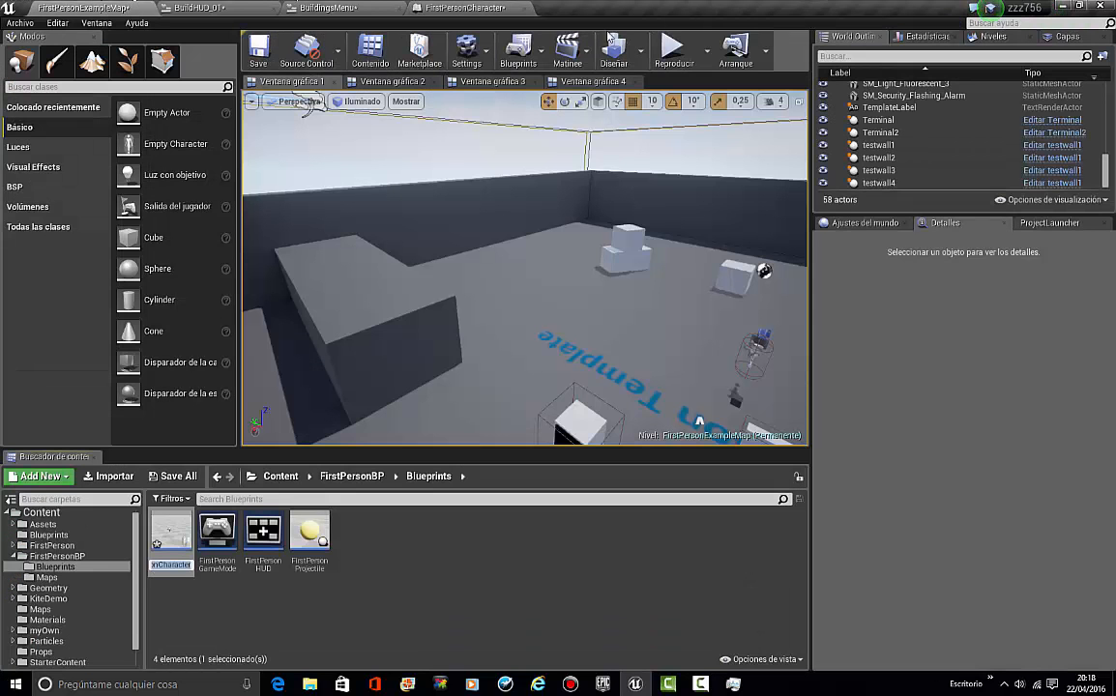
left_click(672, 48)
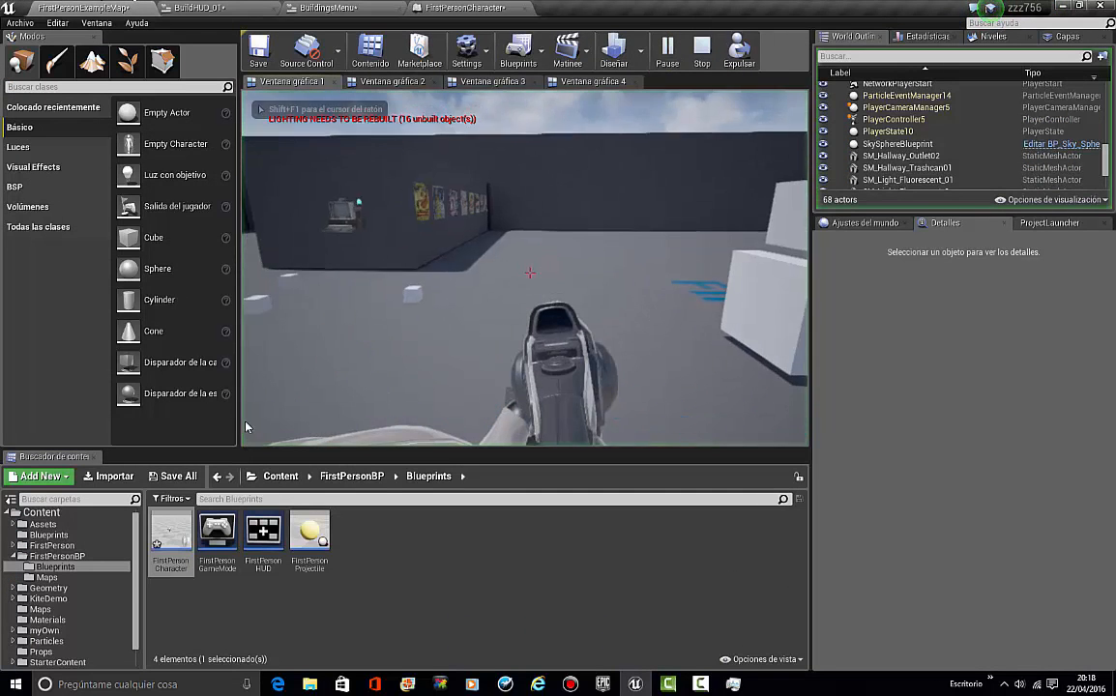
key("w")
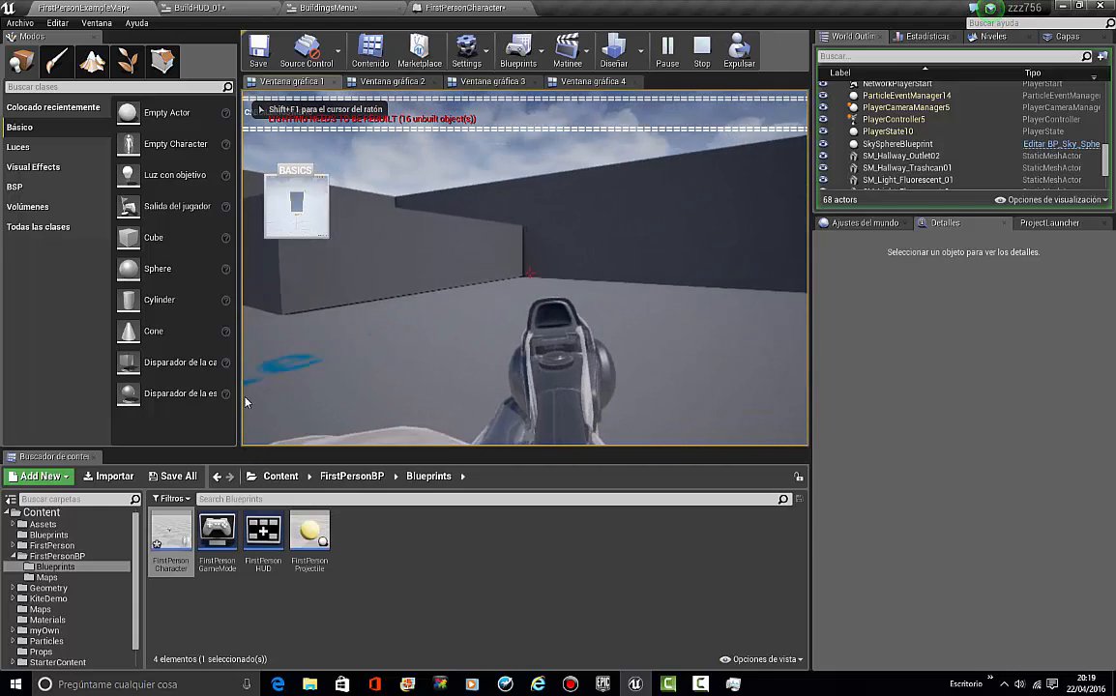
key("Escape")
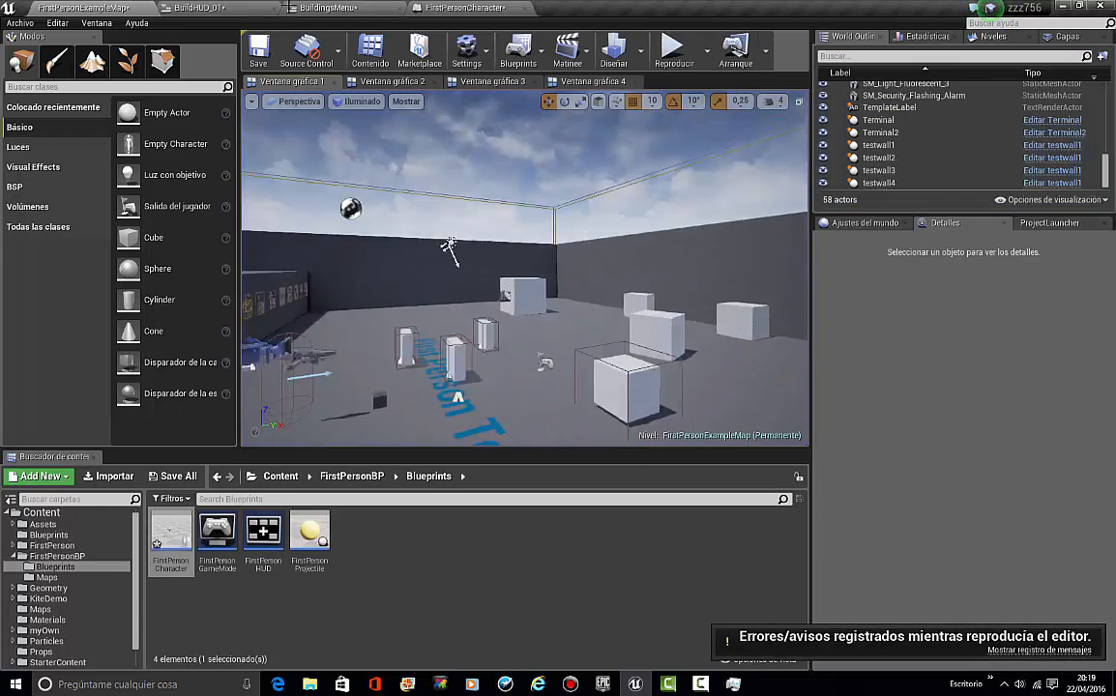
Step: Select the BASICS button in the BuildingsMenu widget and inspect its details down to the click events
left_click(426, 6)
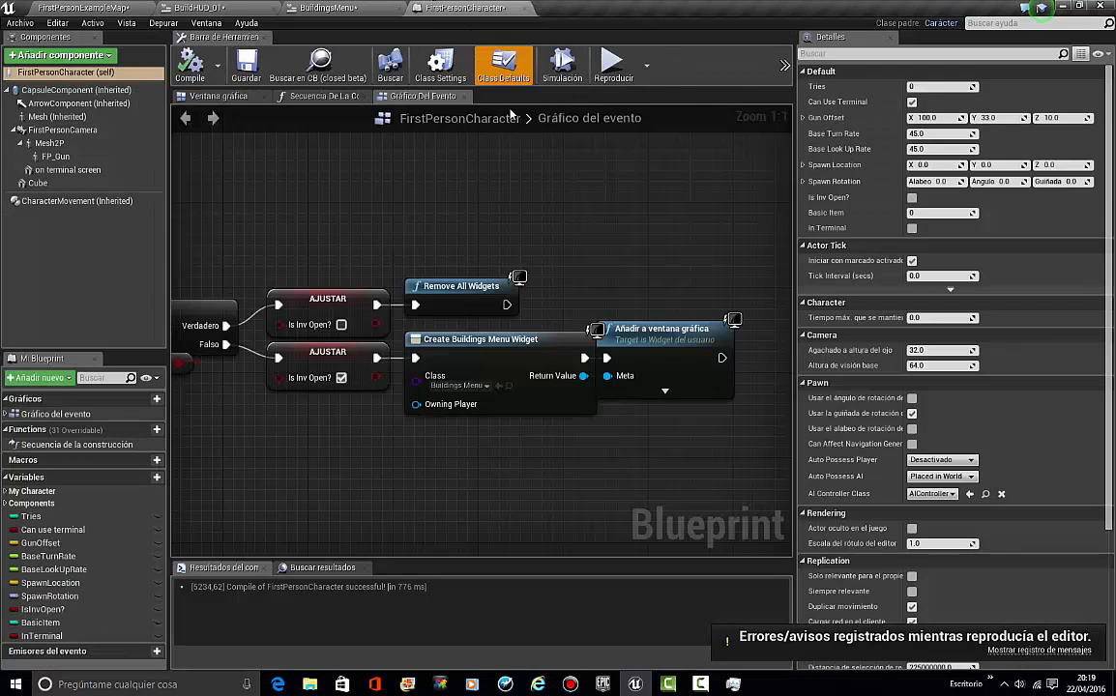
left_click(73, 7)
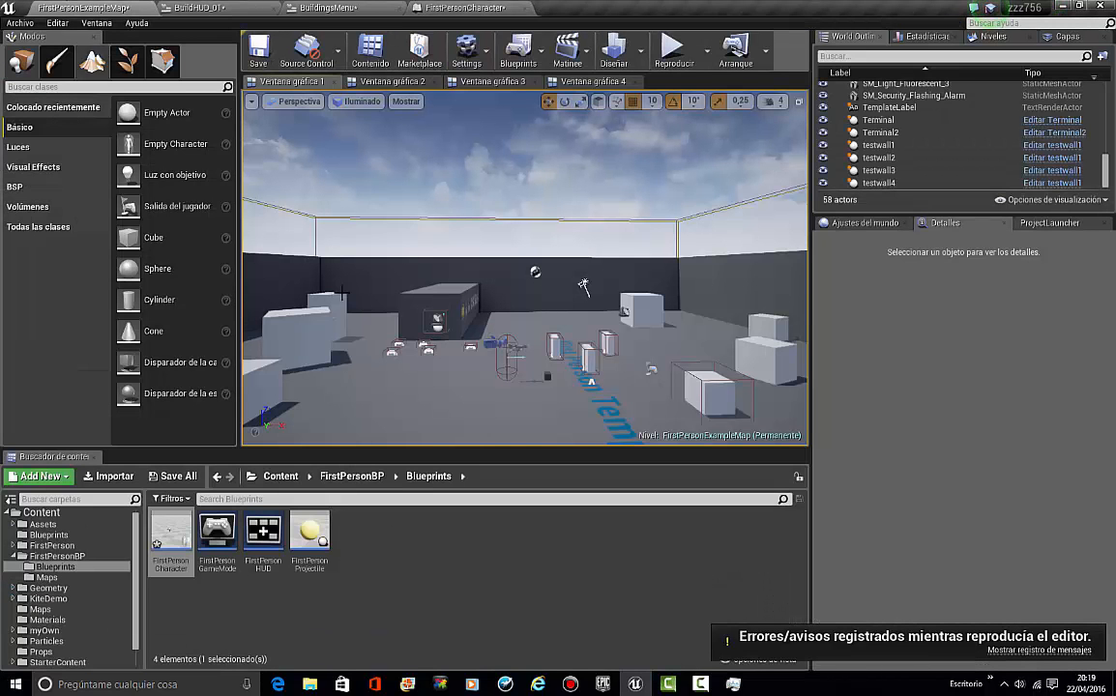
left_click(347, 7)
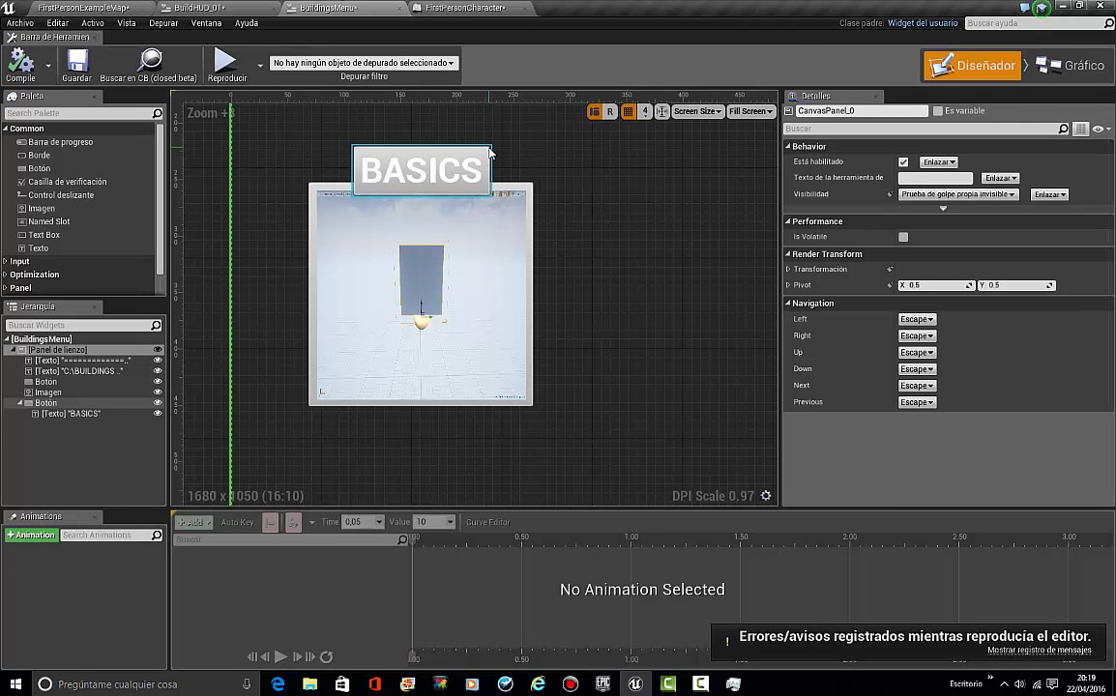
left_click(464, 166)
scroll(612, 192, "down", 6)
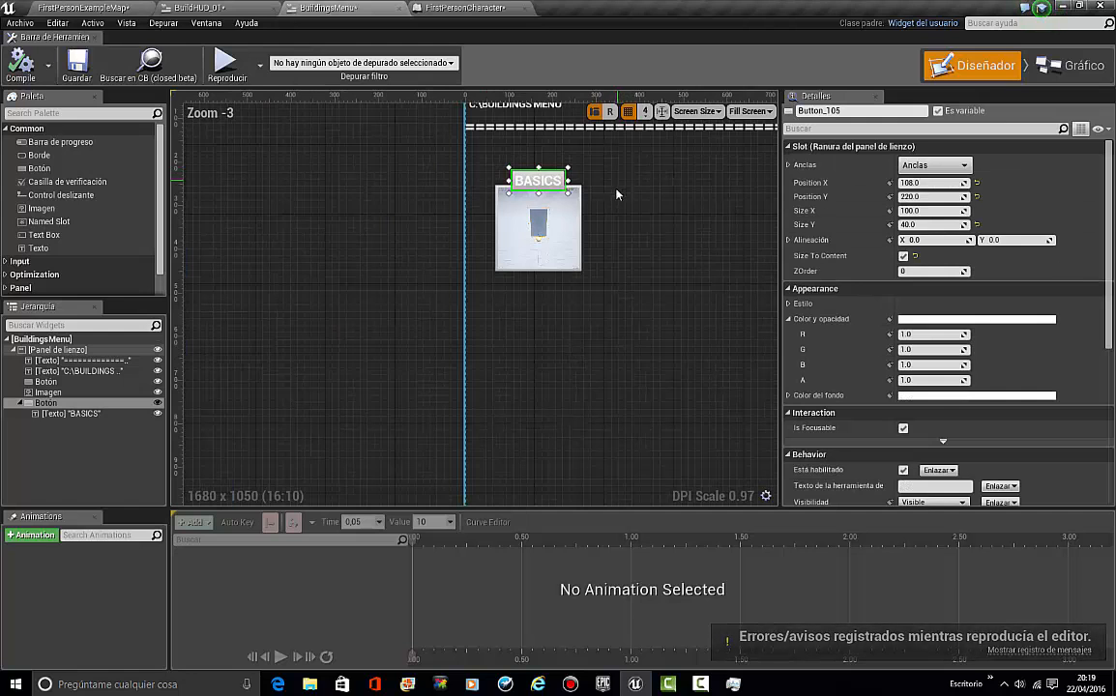
right_click_drag(618, 190, 539, 280)
scroll(946, 342, "down", 6)
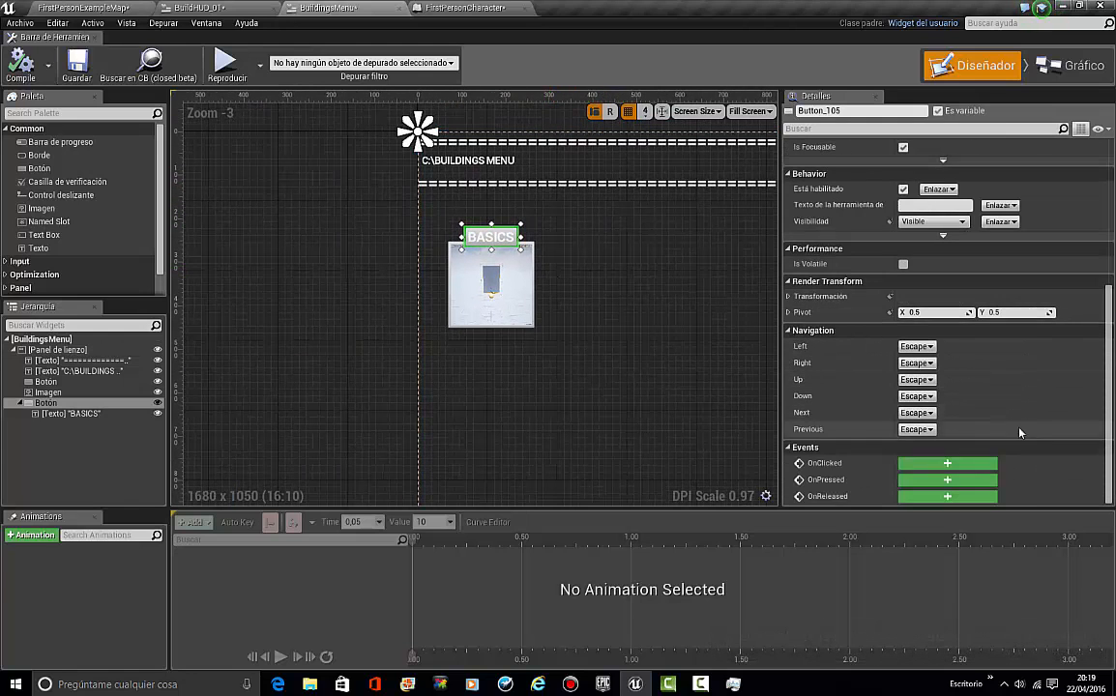
Step: Duplicate the BuildingsMenu widget in the myOwn/HUDs folder and name the copy BuildingsMenu_BASICS
left_click(91, 8)
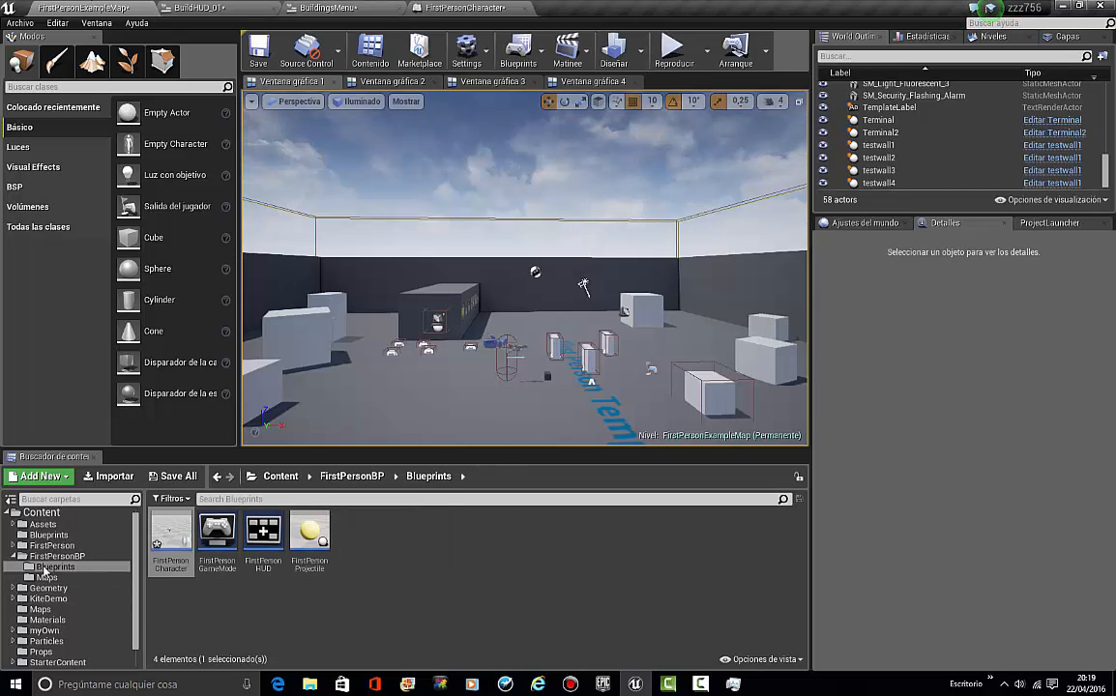
left_click(14, 557)
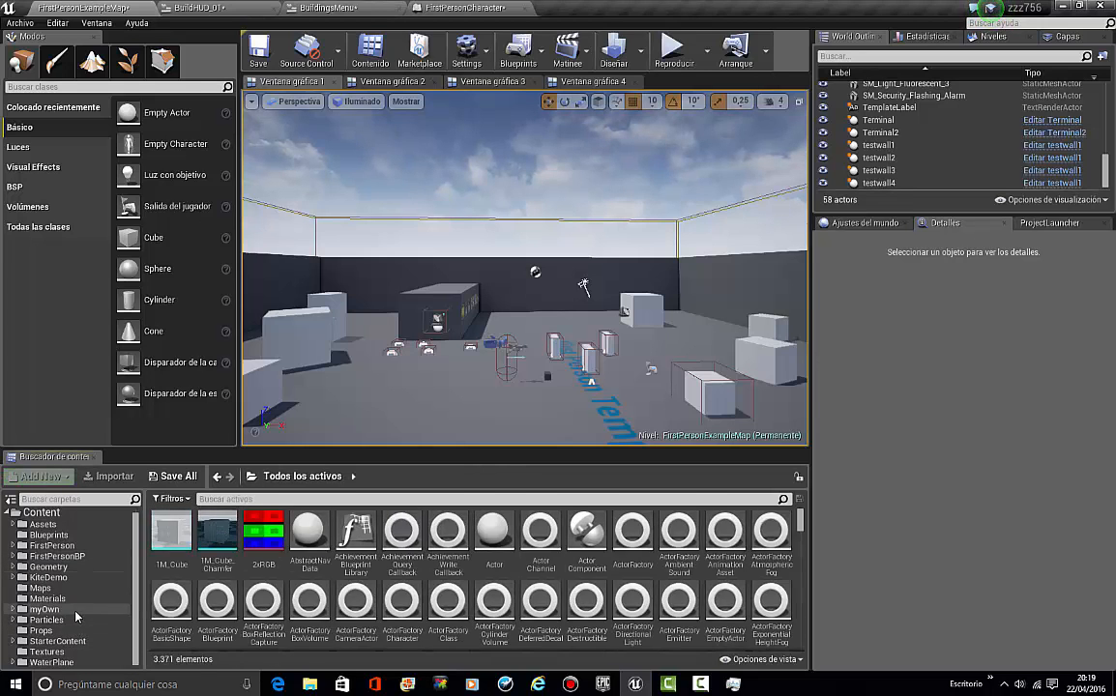
left_click(44, 609)
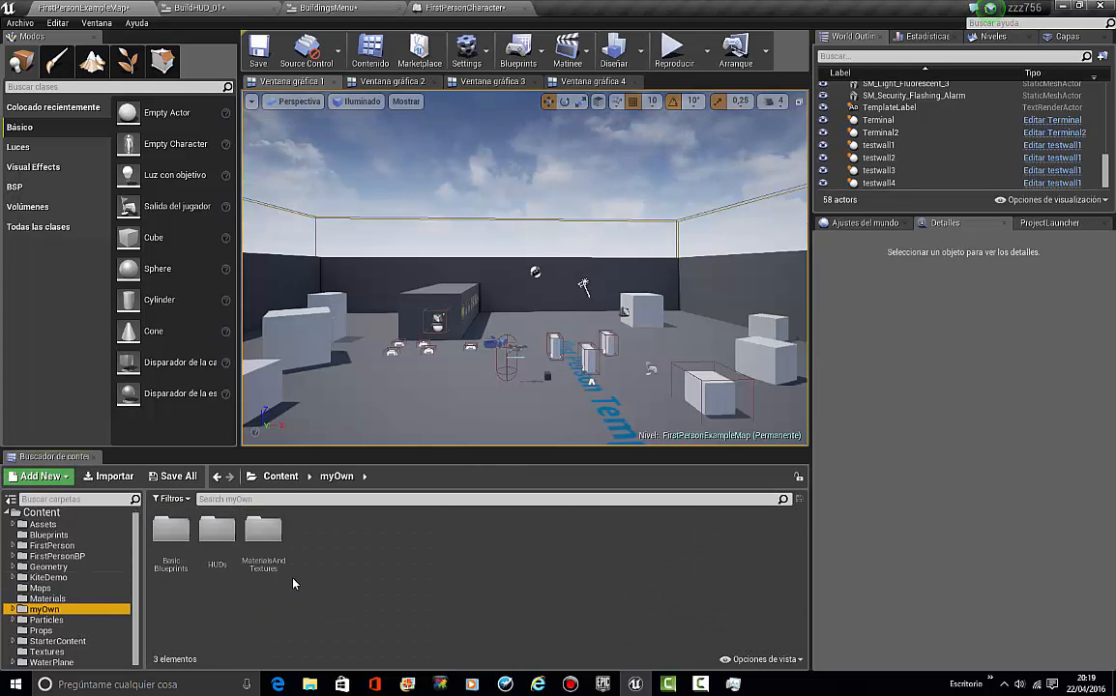
double_click(218, 532)
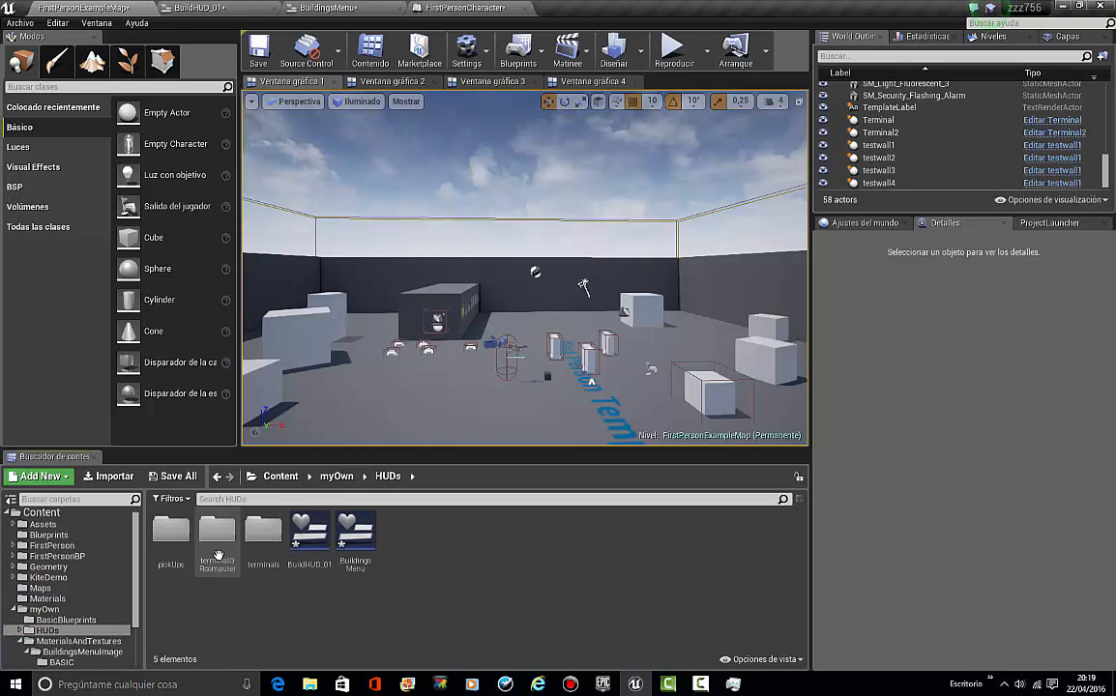
left_click(369, 566)
right_click(373, 567)
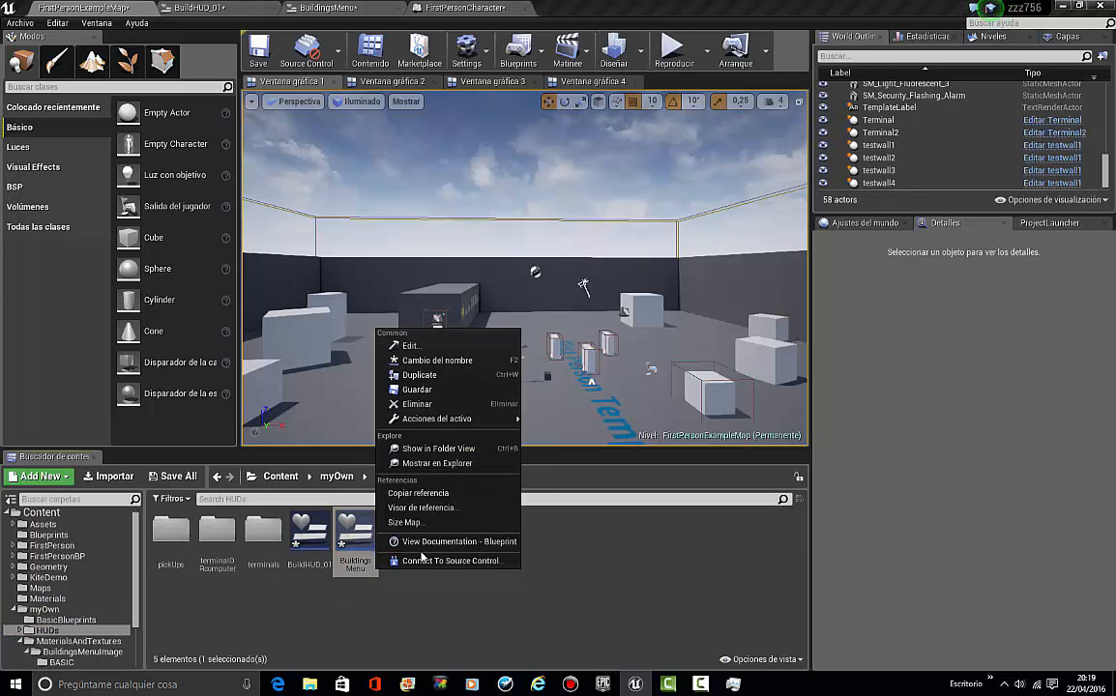
left_click(419, 374)
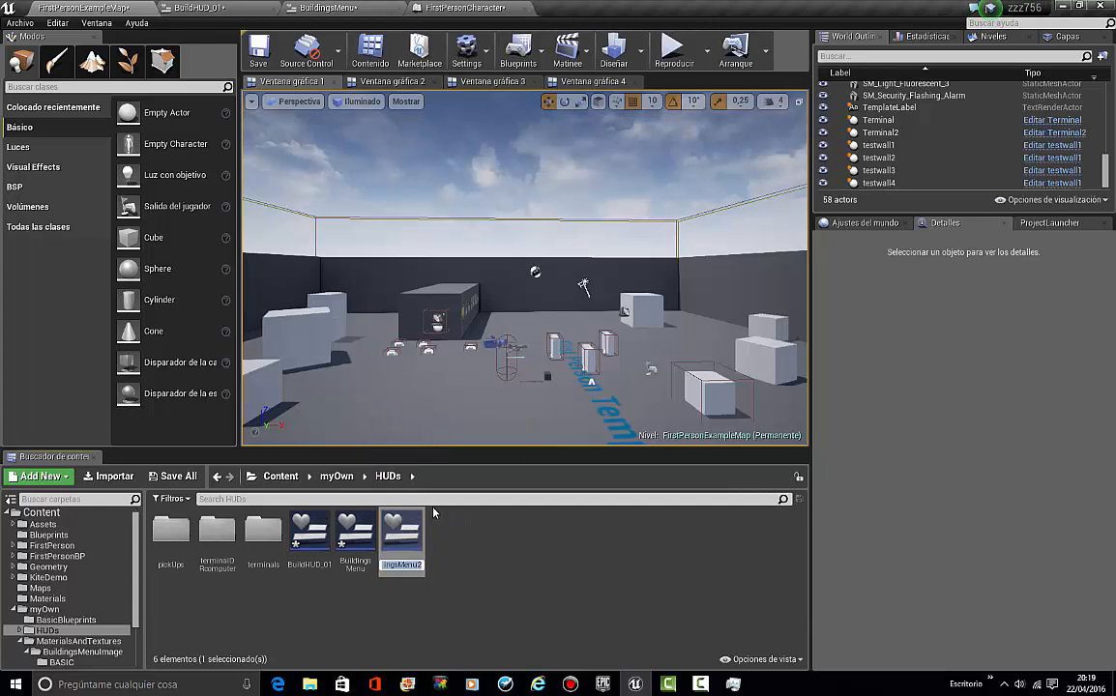
key("BackSpace")
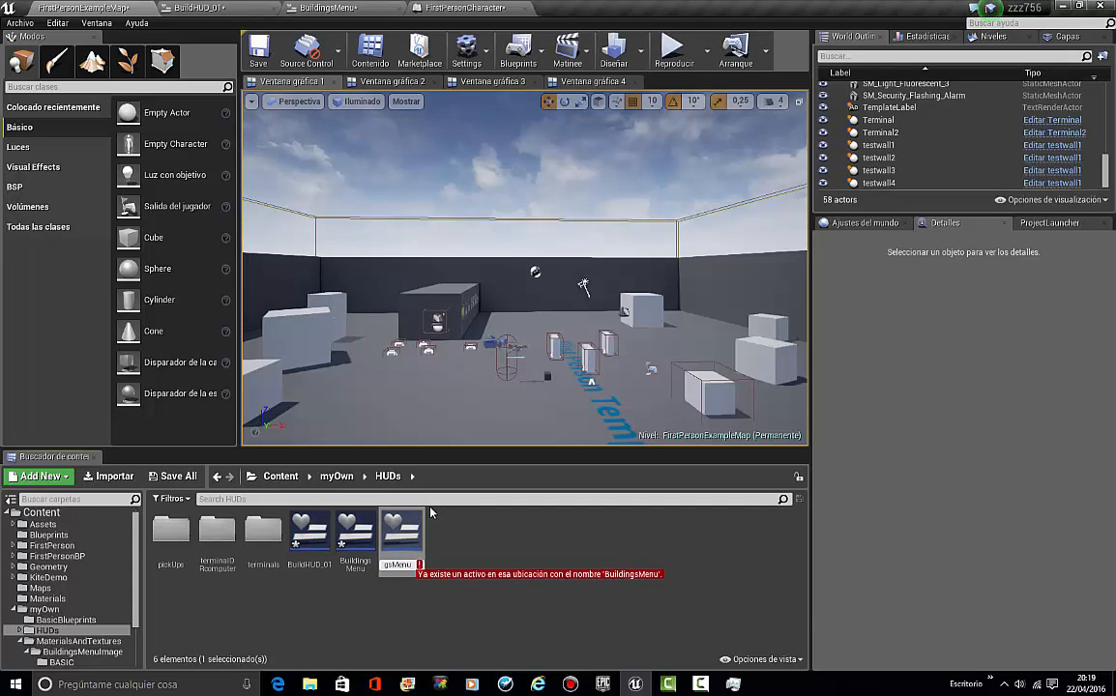
type("_")
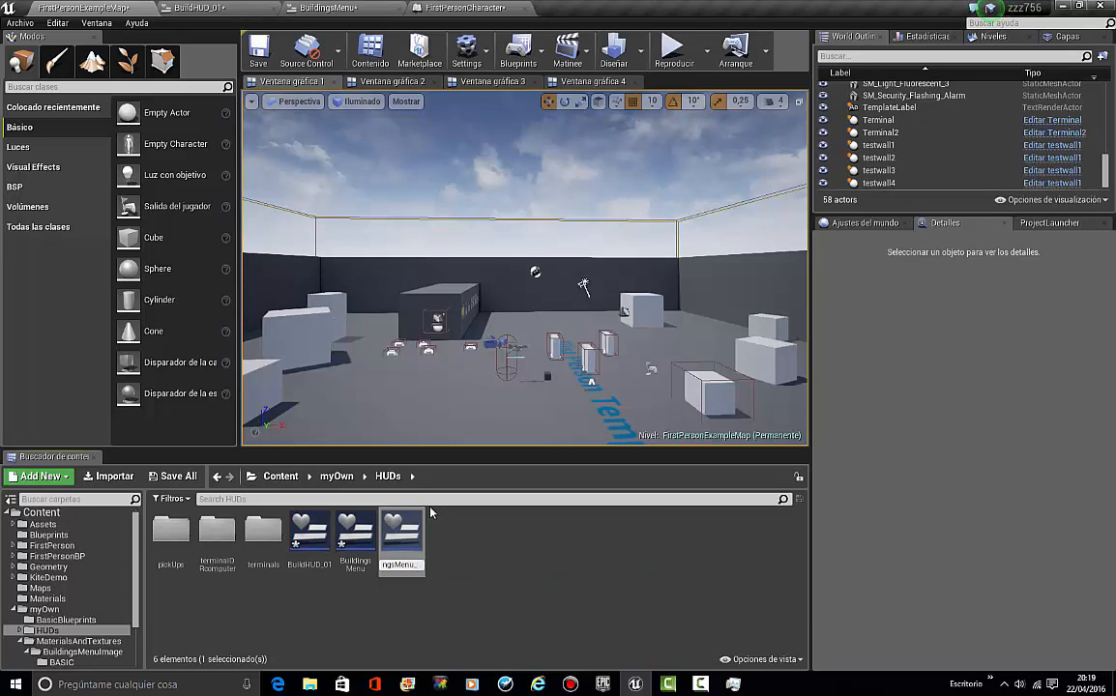
type("BASICS")
key("Return")
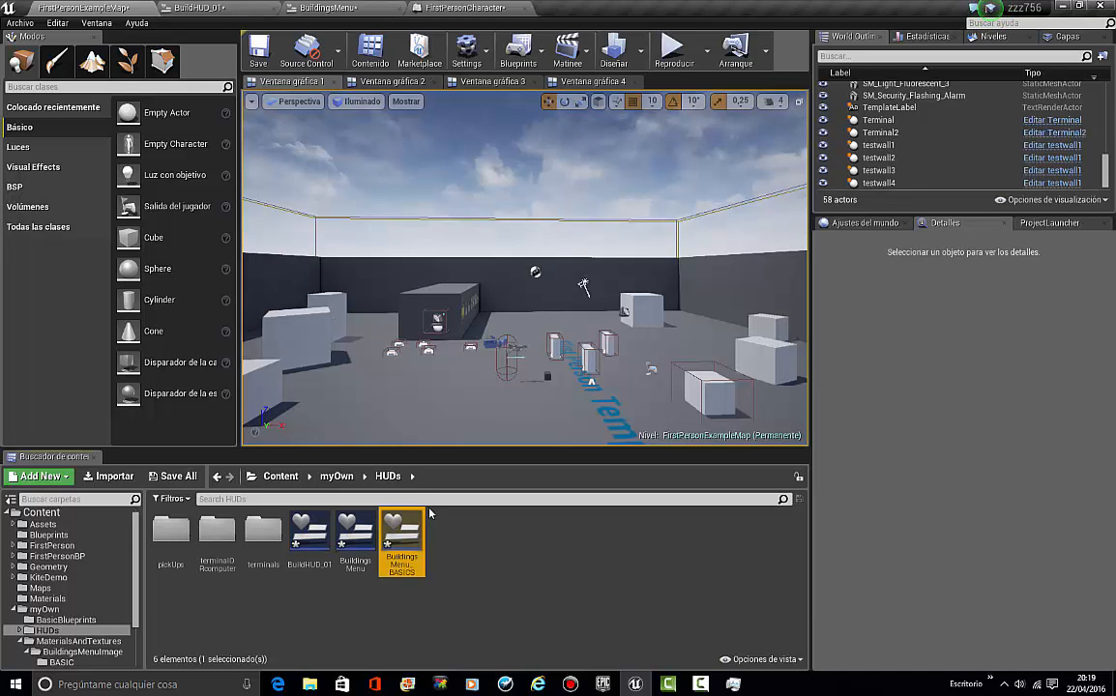
Step: Open the BuildingsMenu_BASICS widget for editing, checking the blueprints available in the myOwn/BasicBlueprints folder
double_click(406, 537)
scroll(379, 381, "up", 5)
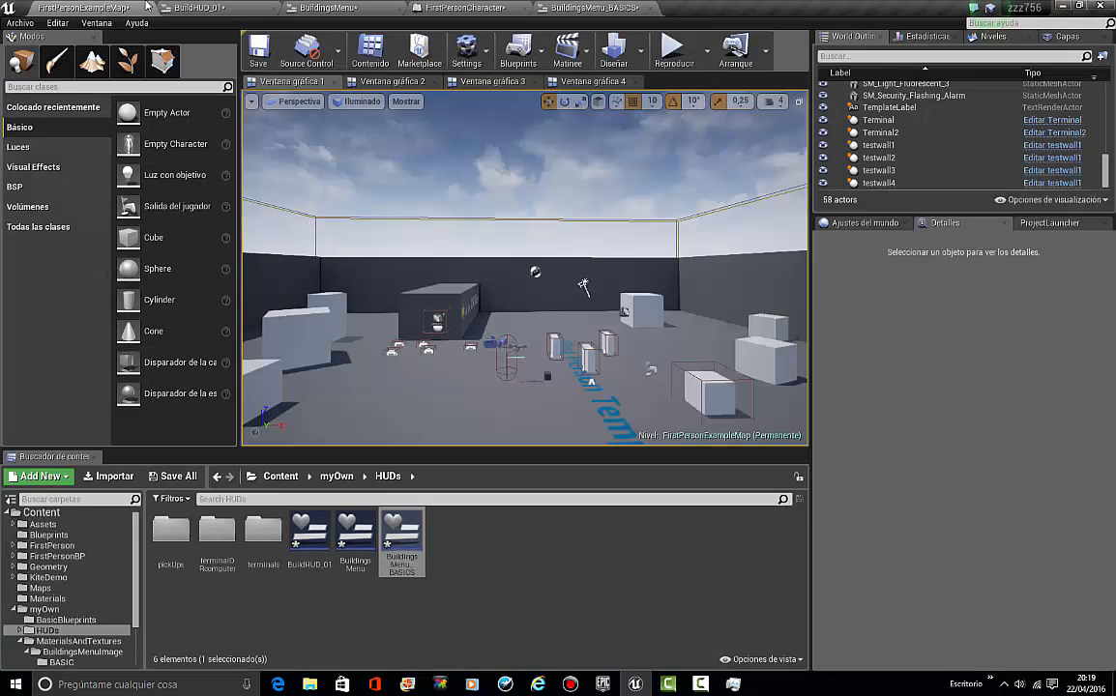
left_click(77, 7)
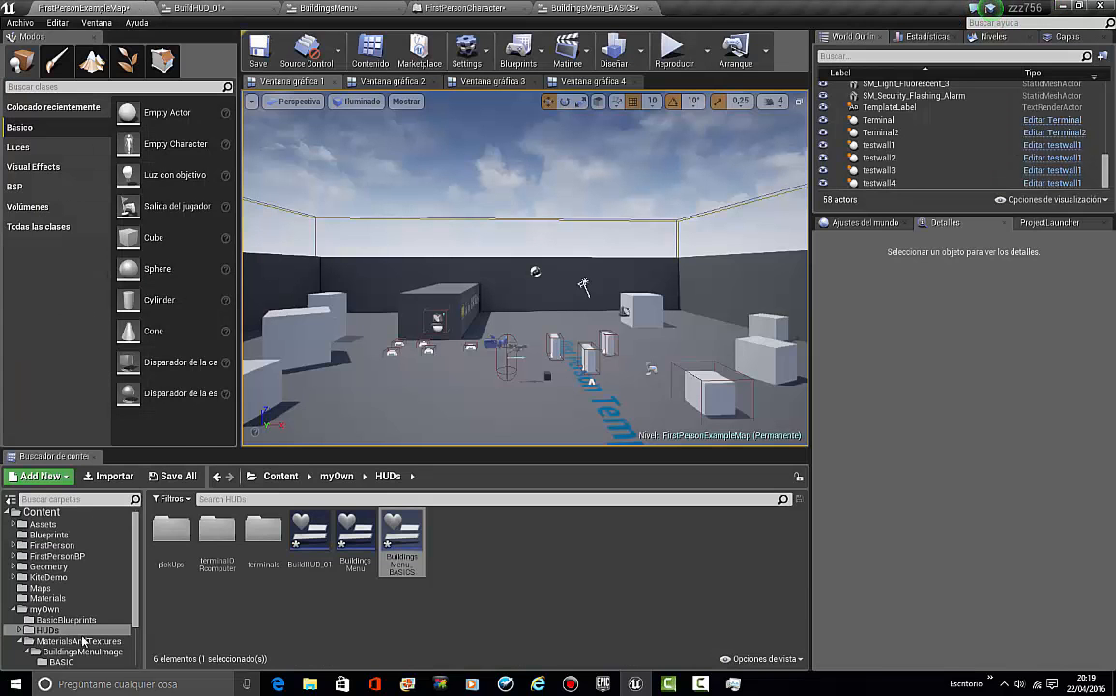
left_click(44, 609)
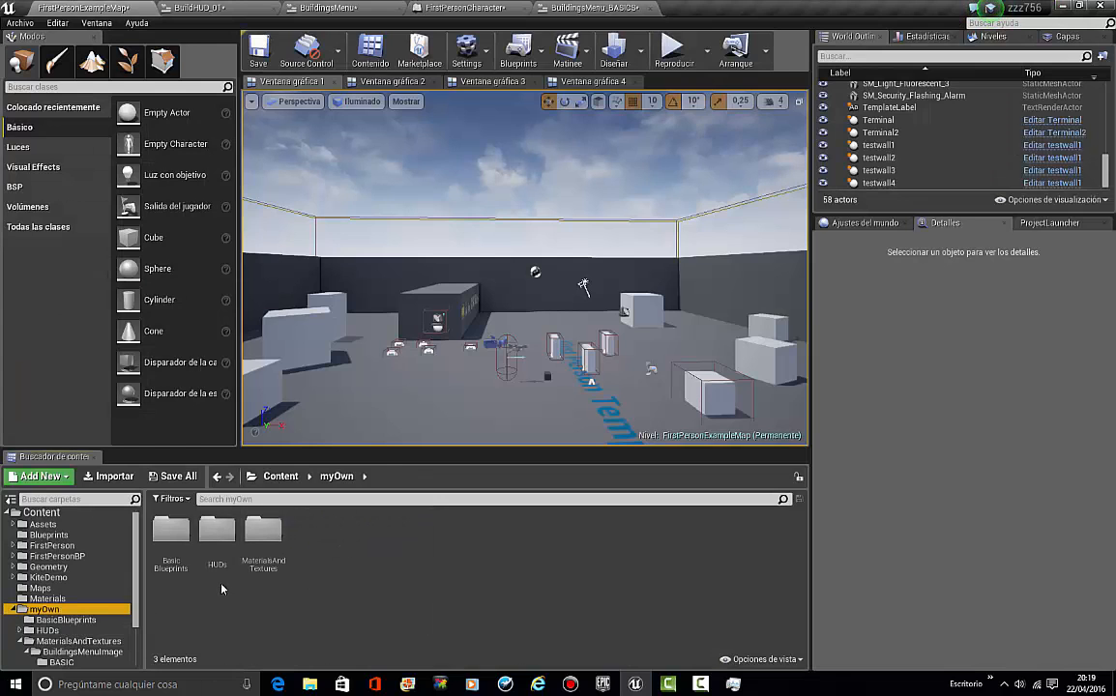
double_click(173, 551)
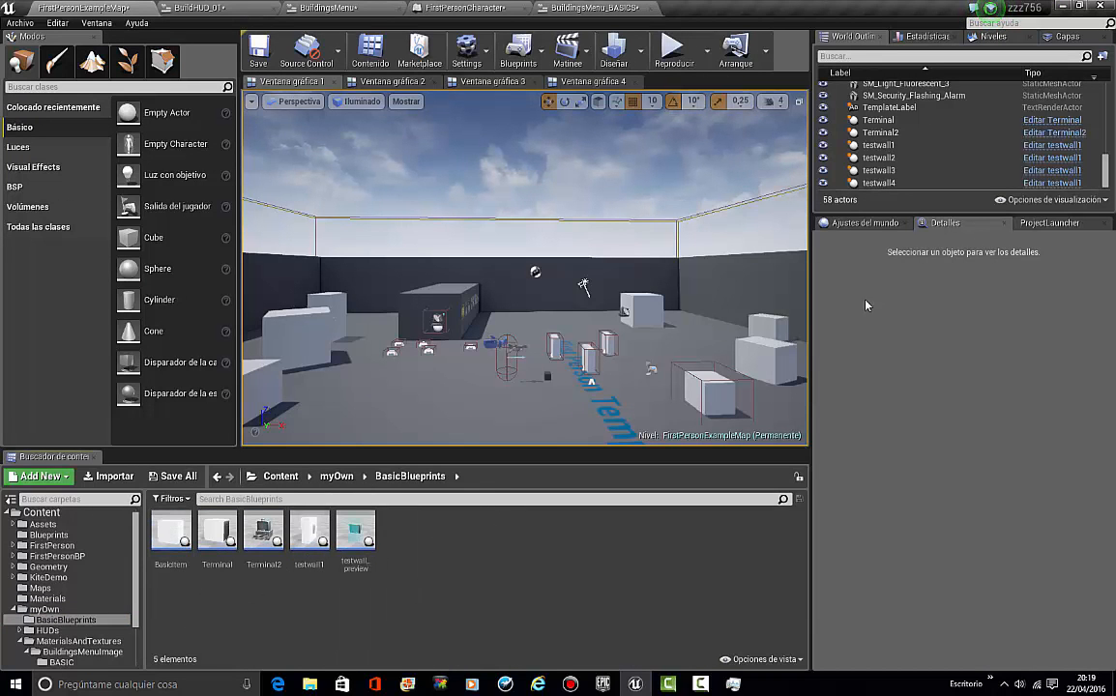
left_click(585, 8)
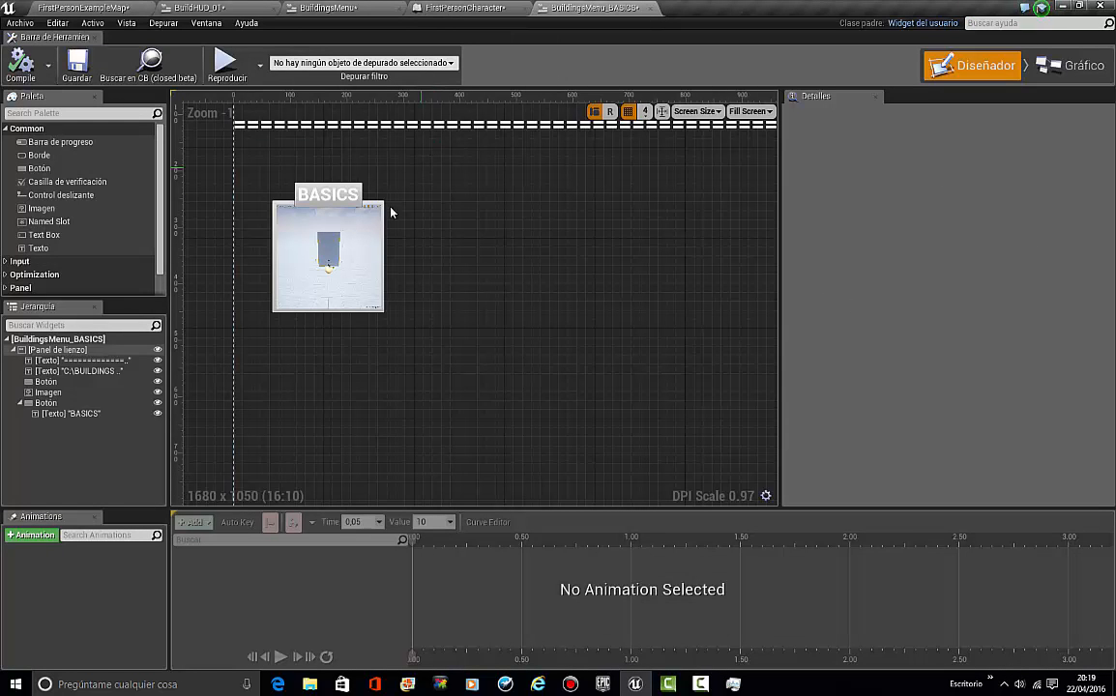
Step: Change the BASICS label text to "TEST WALL 1" and select its title button
left_click(326, 212)
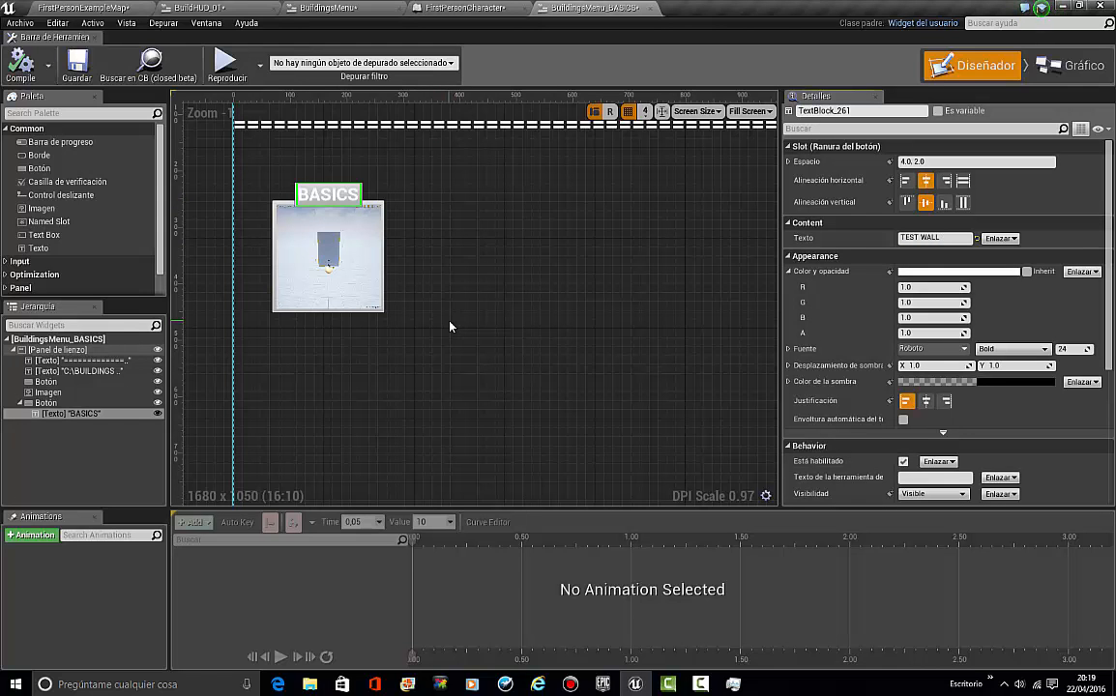
type("TEST WALL 1")
key("Return")
scroll(608, 321, "up", 5)
right_click_drag(455, 271, 594, 330)
left_click(341, 192)
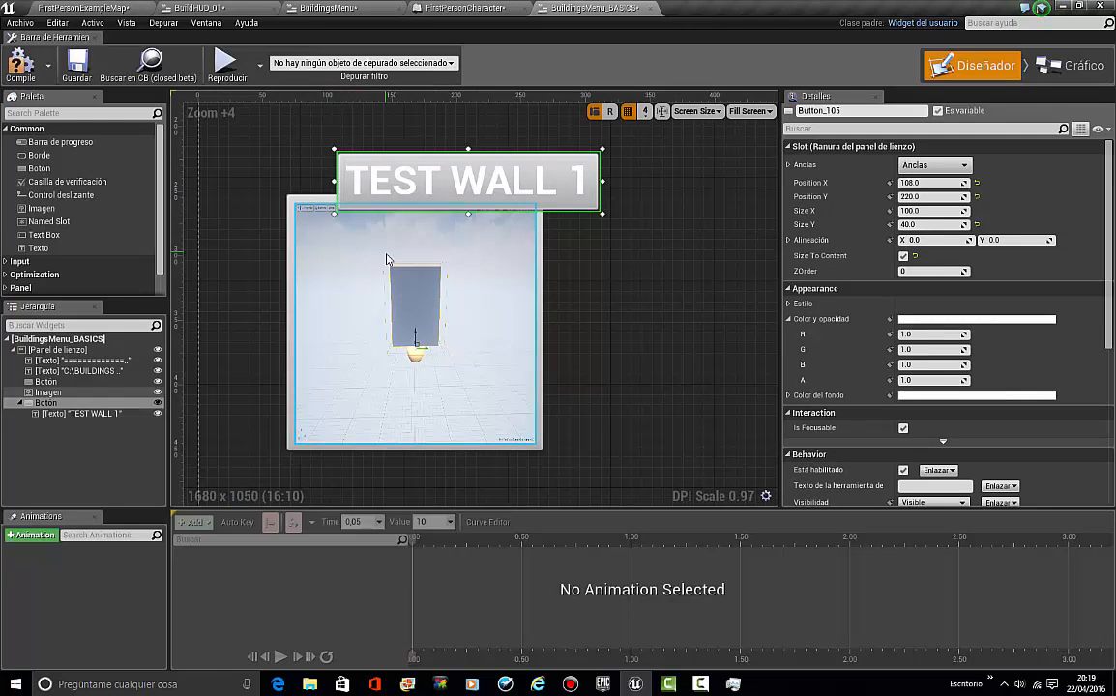
Step: Widen the preview image to about 297 and the large button behind it to about 314
left_click(488, 264)
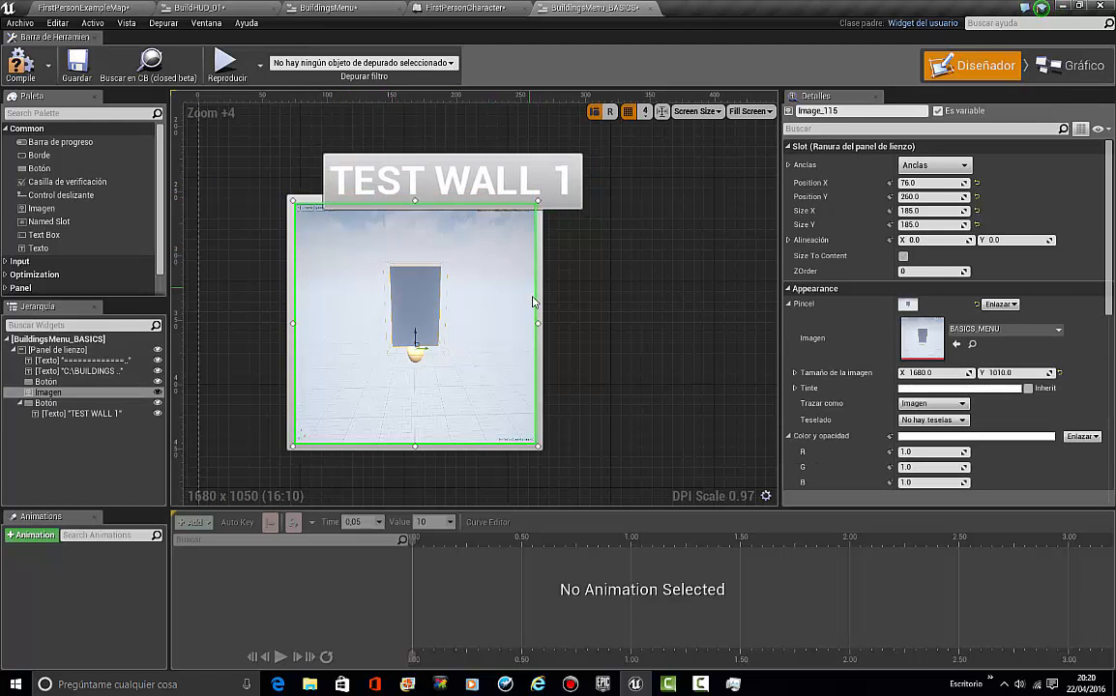
left_click_drag(541, 323, 680, 321)
left_click(567, 387)
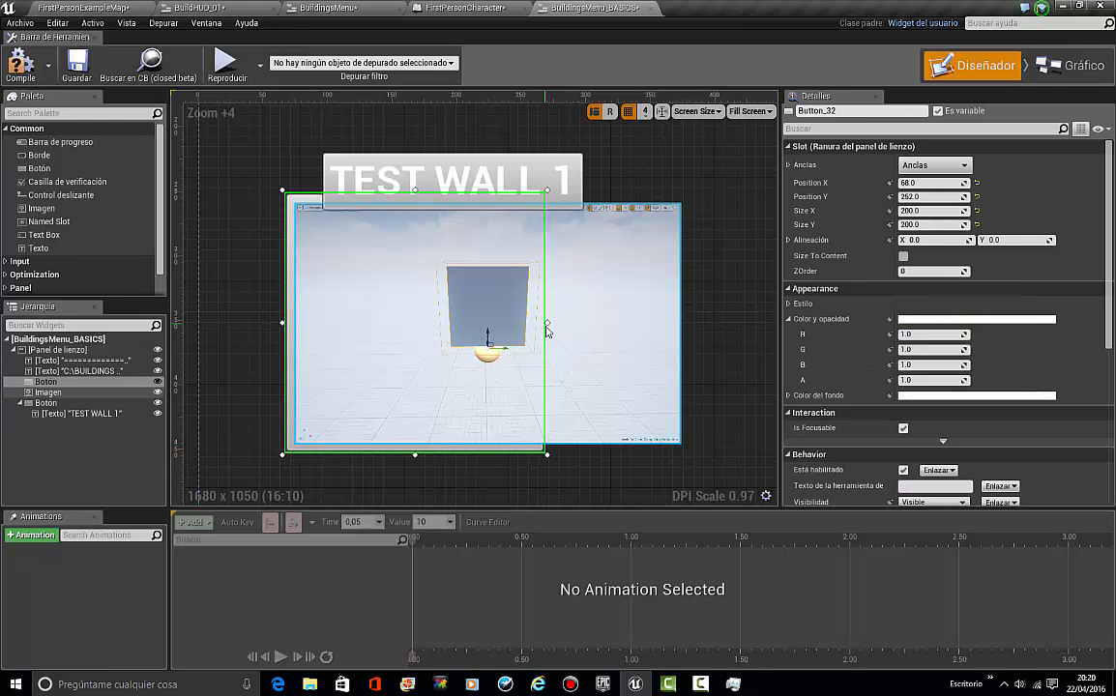
left_click_drag(553, 322, 694, 322)
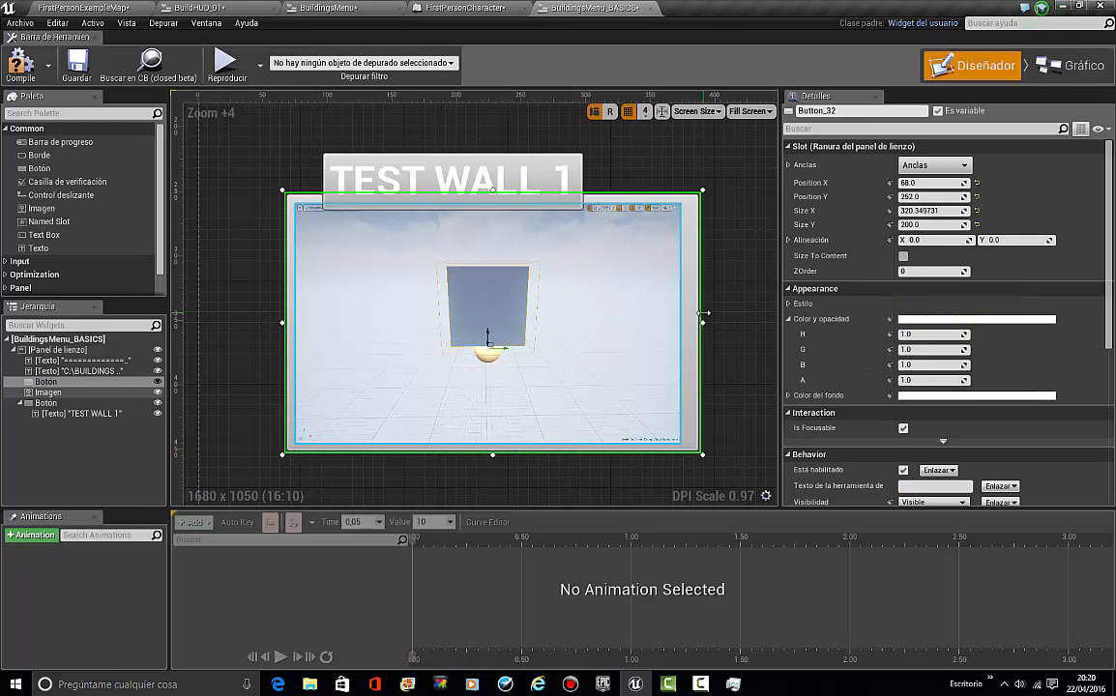
Step: Nudge the TEST WALL 1 title button right to centre it roughly above the widened image
left_click(587, 176)
left_click(579, 178)
key("Right")
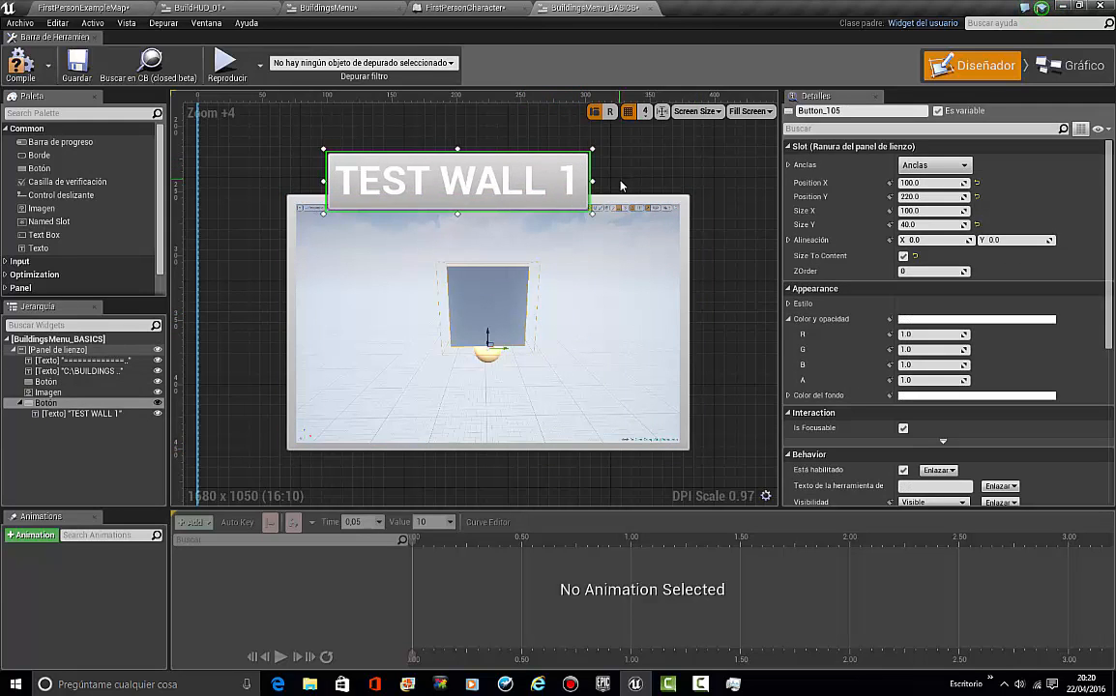
key("Right")
key("Right")
left_click(656, 174)
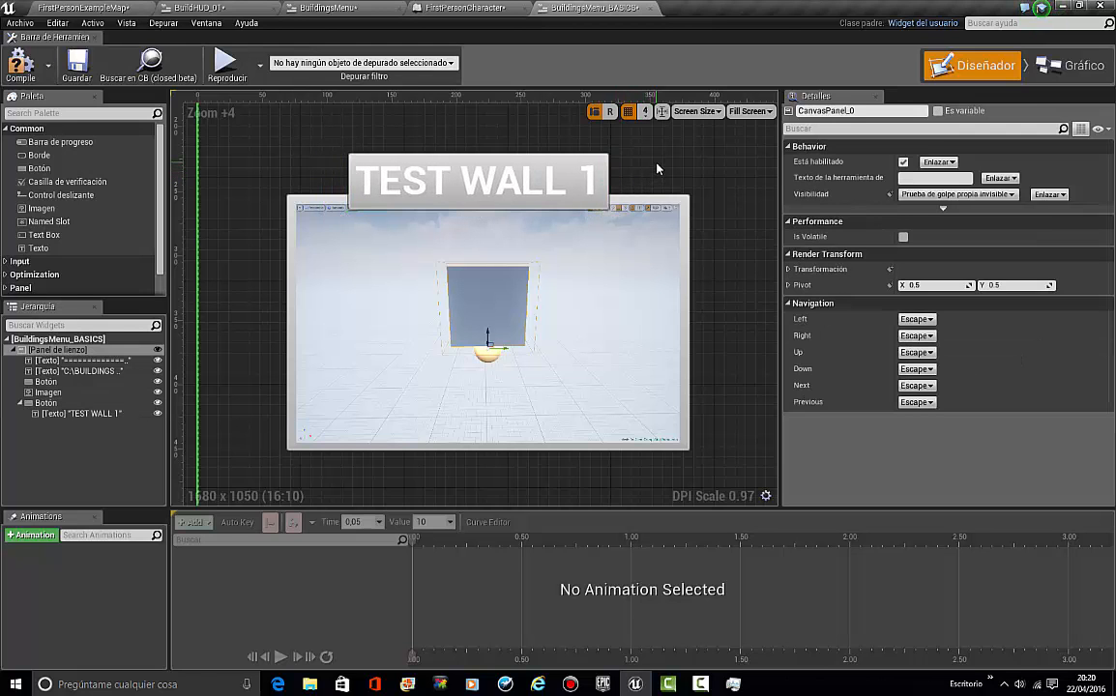
Step: Set the Size X of the large button behind the preview image to 310
scroll(677, 293, "down", 3)
right_click_drag(677, 293, 544, 303)
scroll(544, 303, "down", 4)
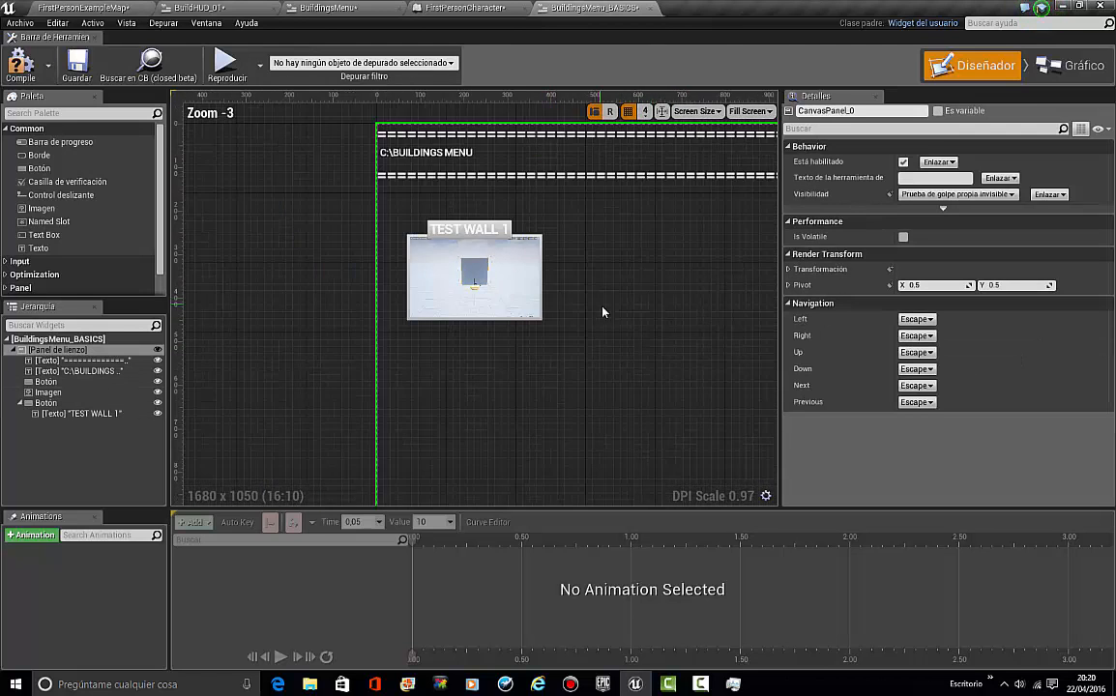
scroll(559, 324, "up", 2)
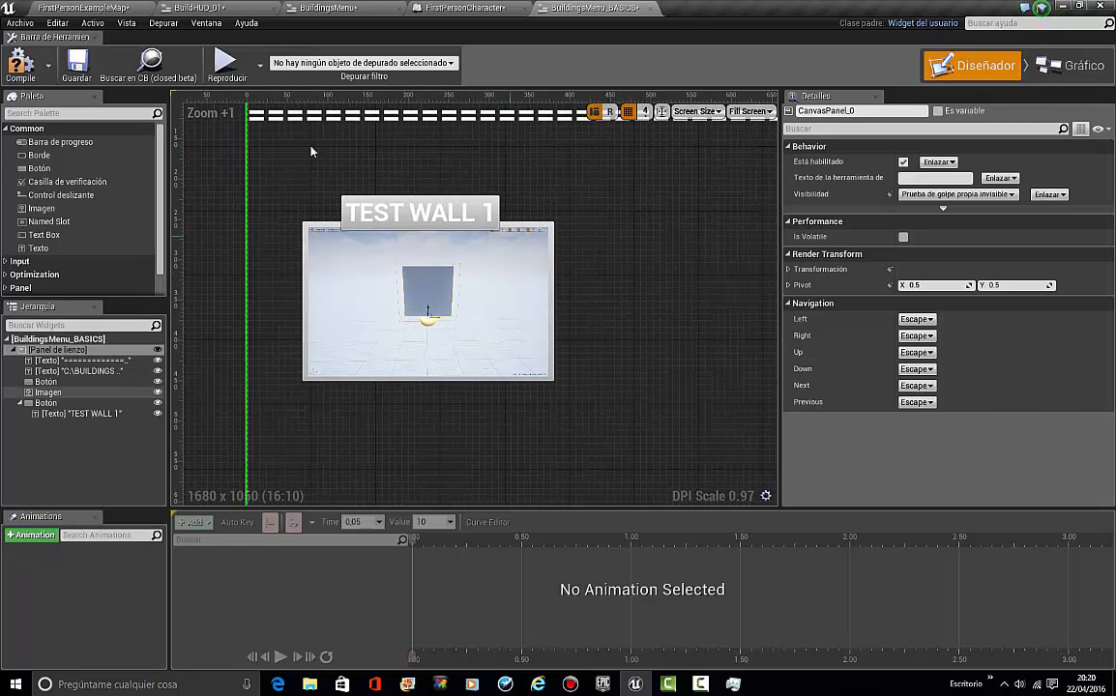
scroll(634, 273, "up", 8)
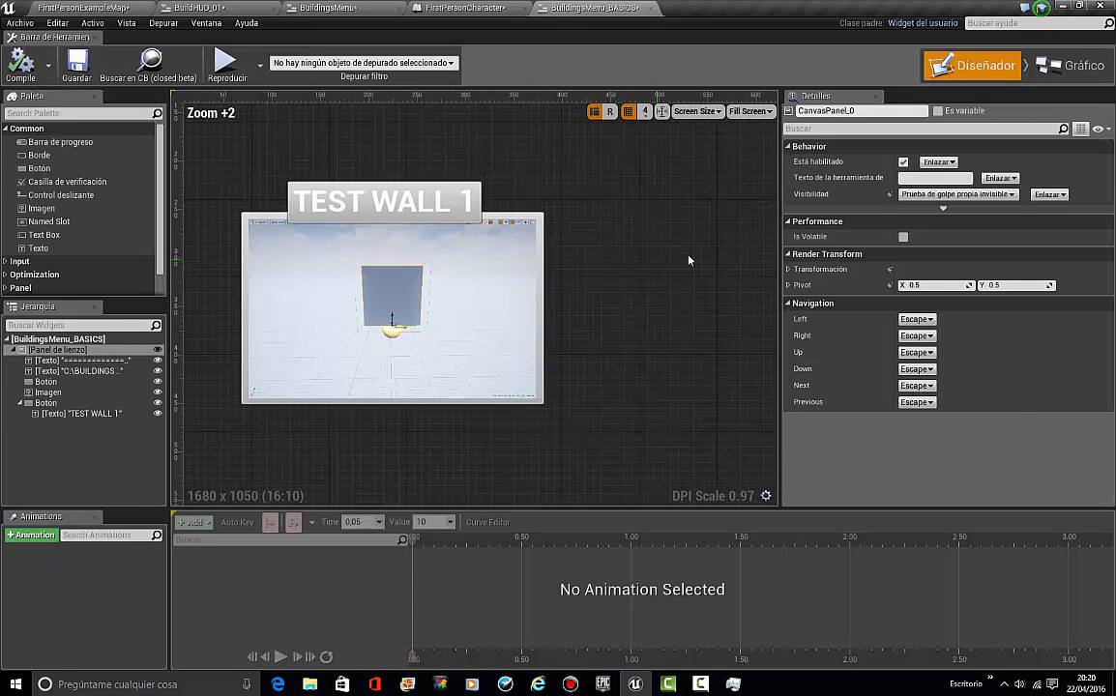
scroll(432, 279, "down", 7)
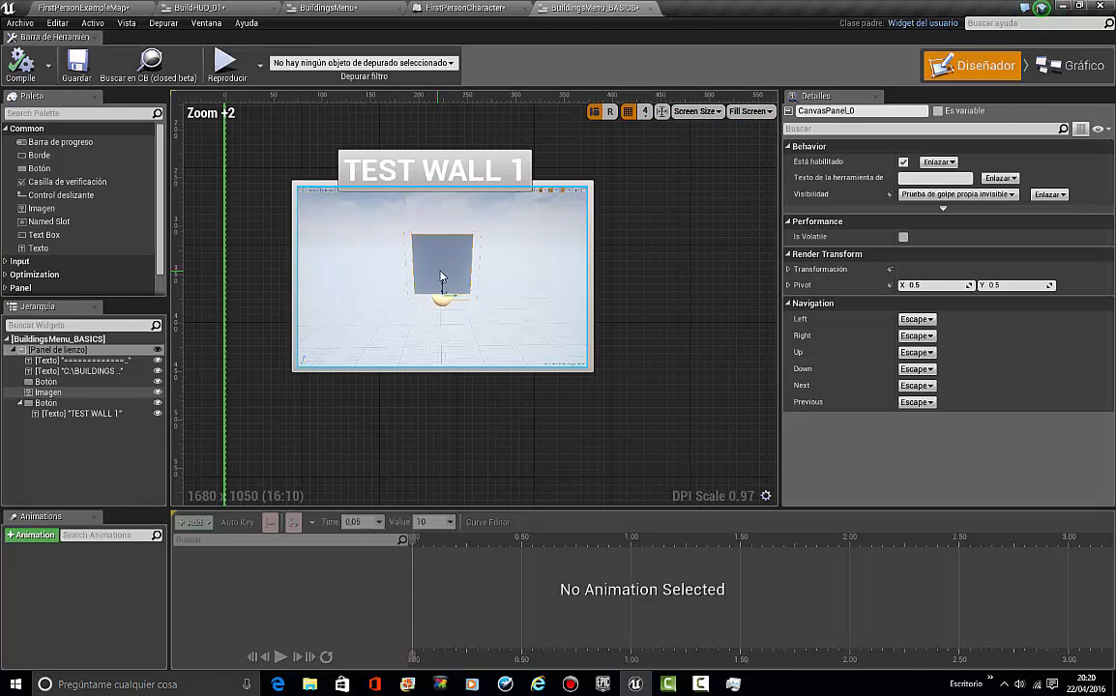
left_click(591, 185)
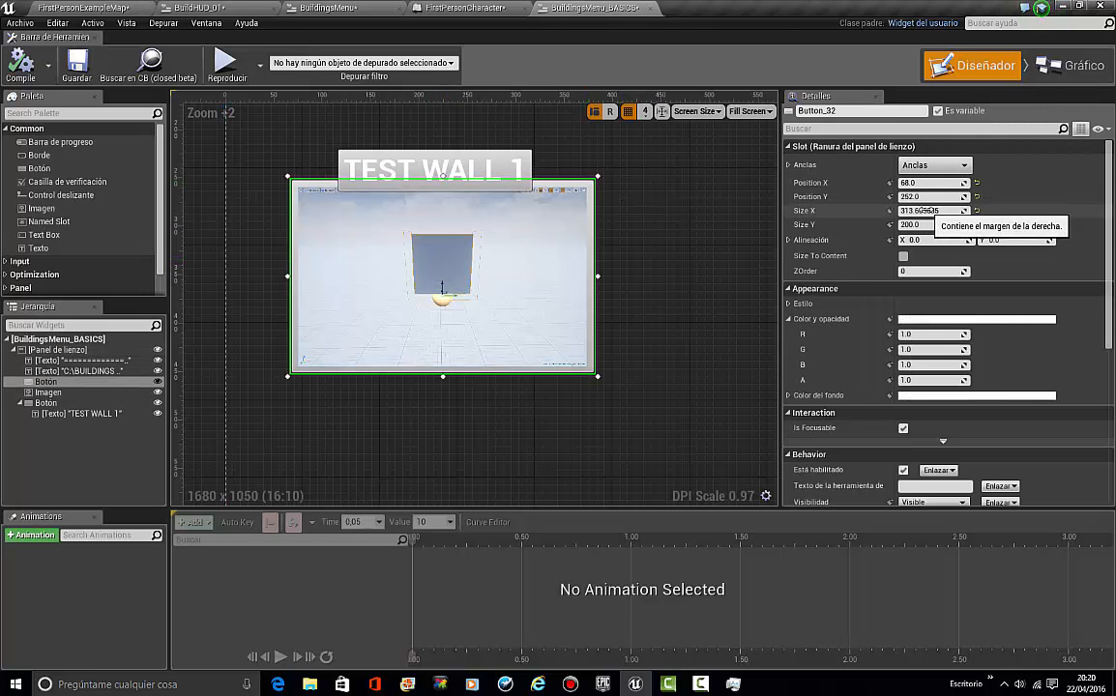
left_click(920, 210)
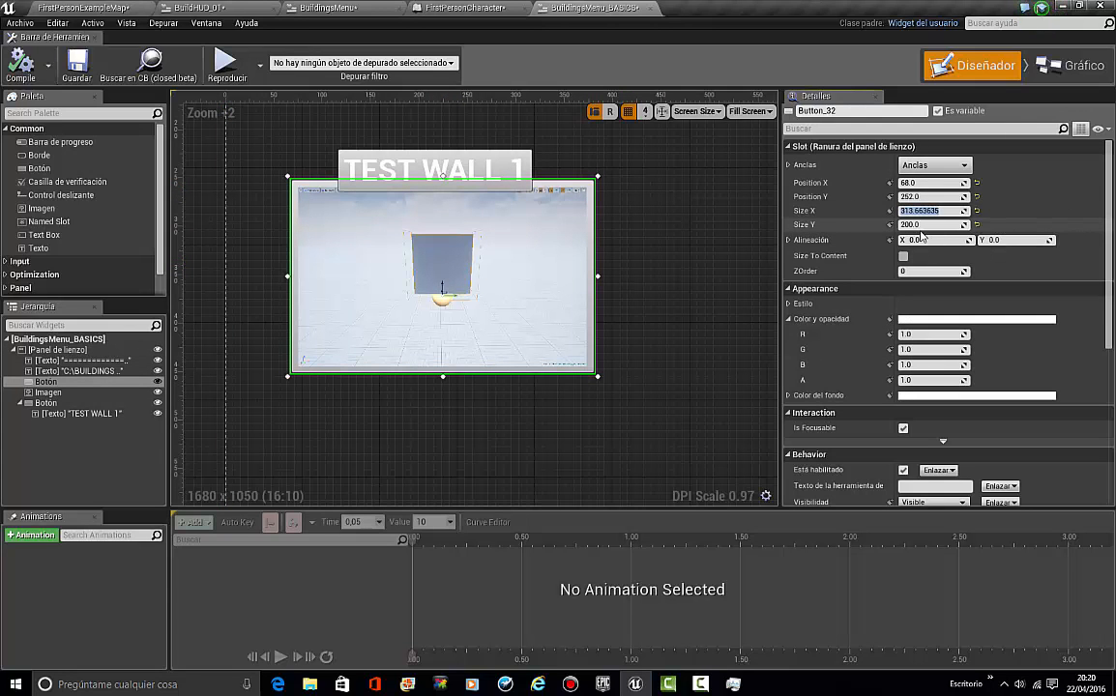
key("Return")
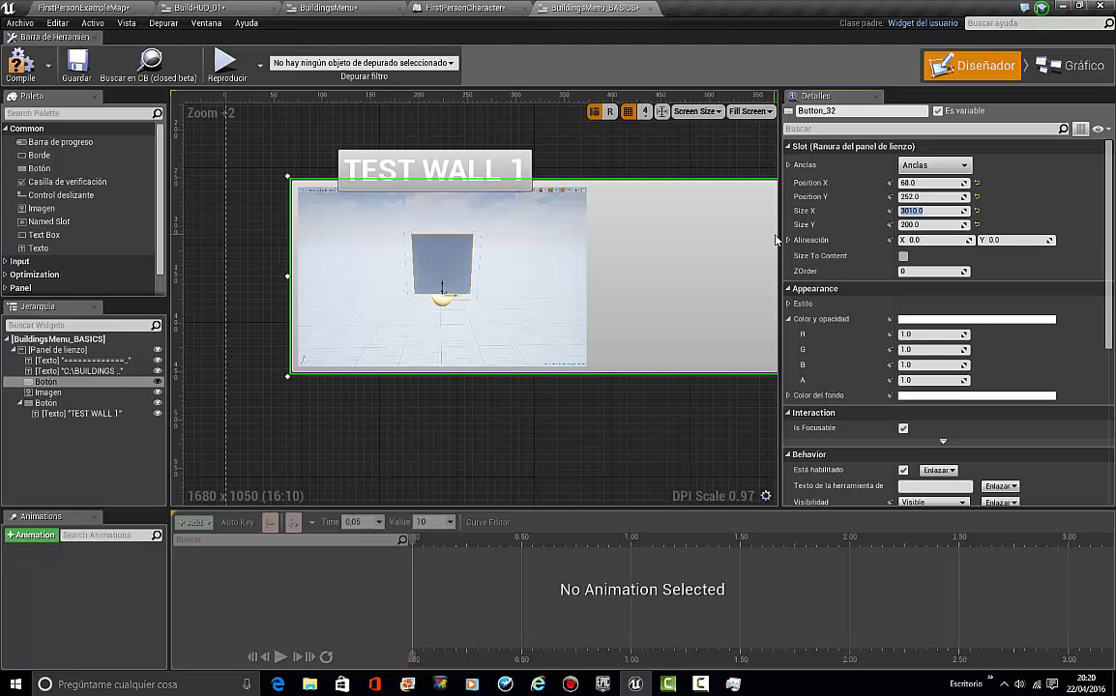
type("310")
key("Return")
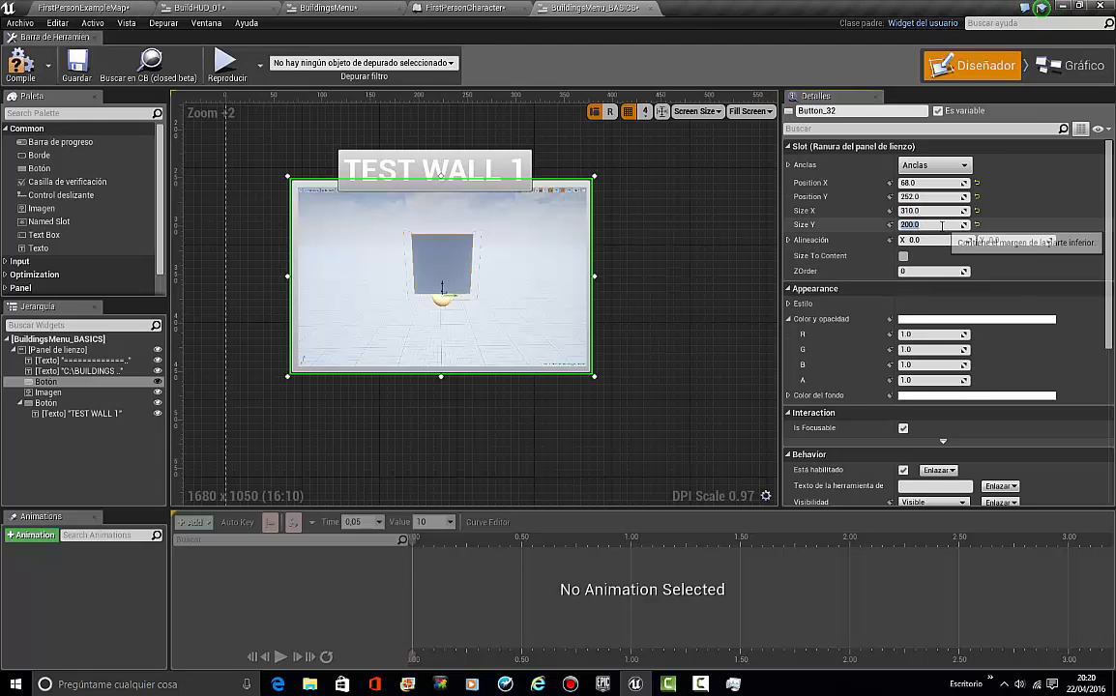
Step: Set the preview image's Size X to 285 and nudge it right to Position X 80
left_click(548, 346)
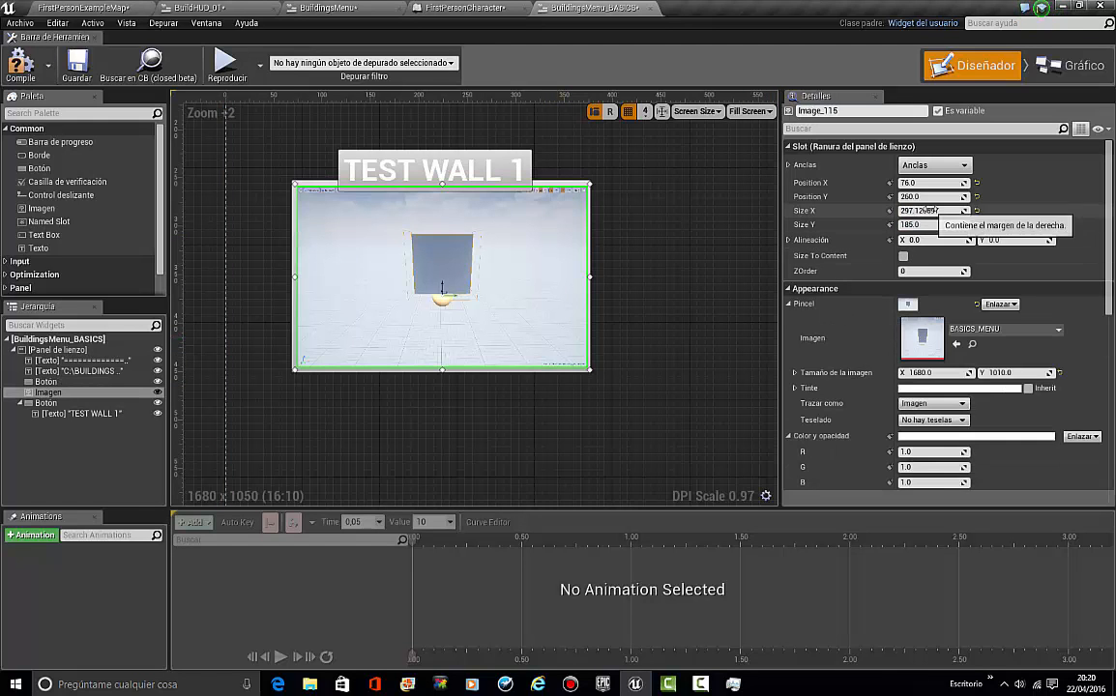
left_click(923, 210)
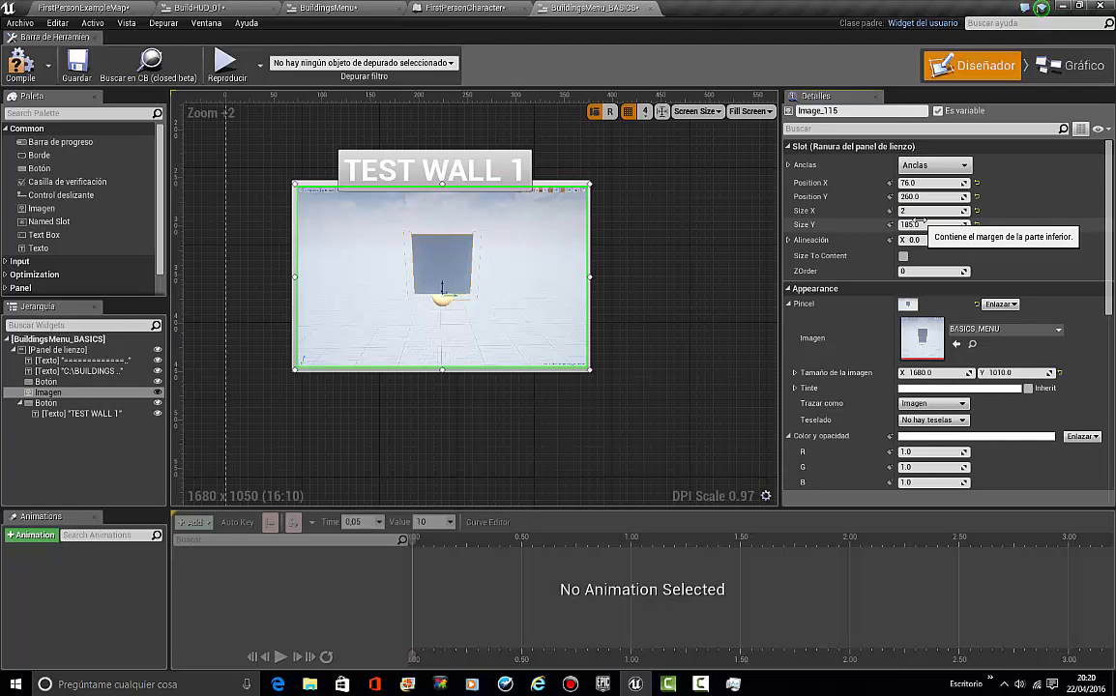
key("Return")
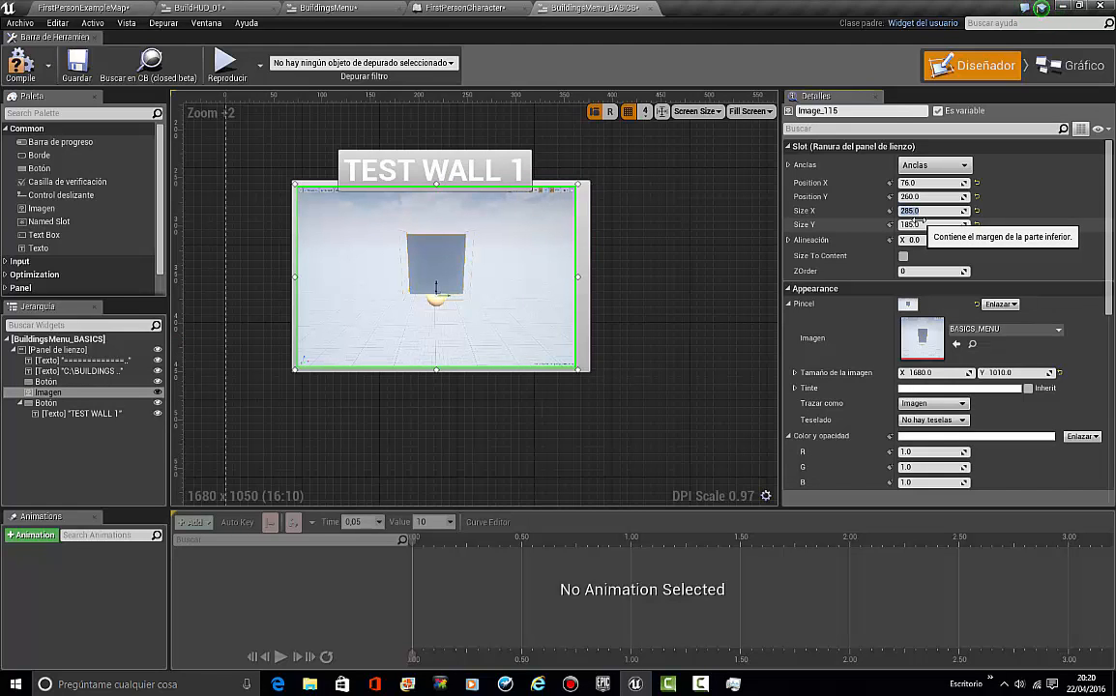
right_click_drag(700, 294, 732, 311)
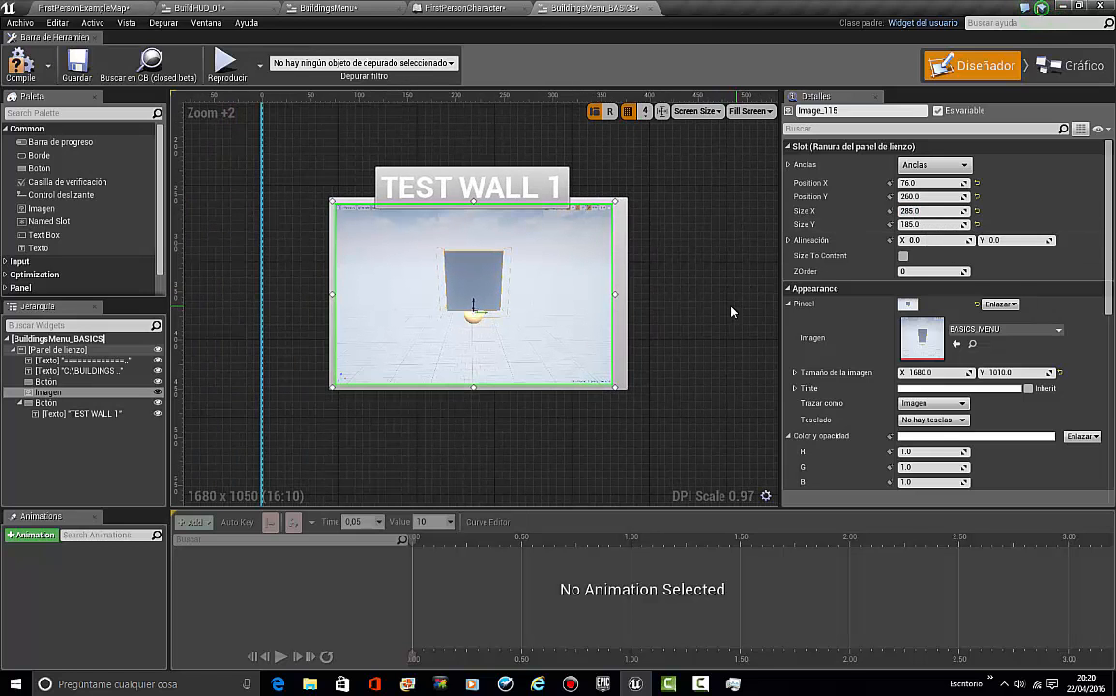
right_click_drag(667, 283, 636, 277)
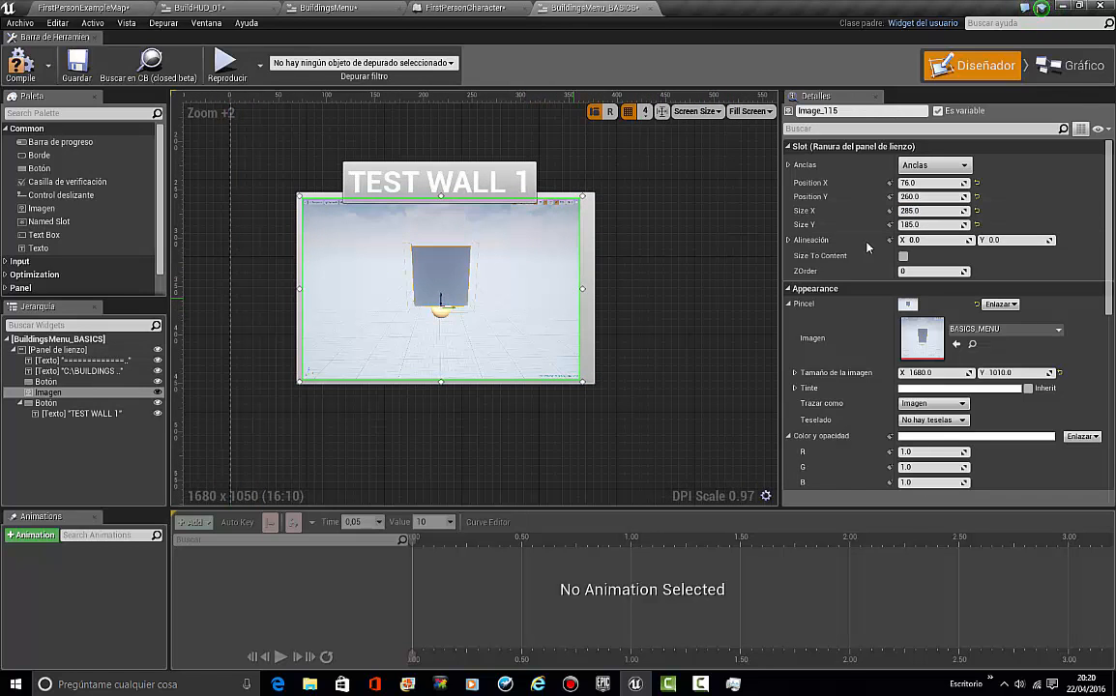
key("Right")
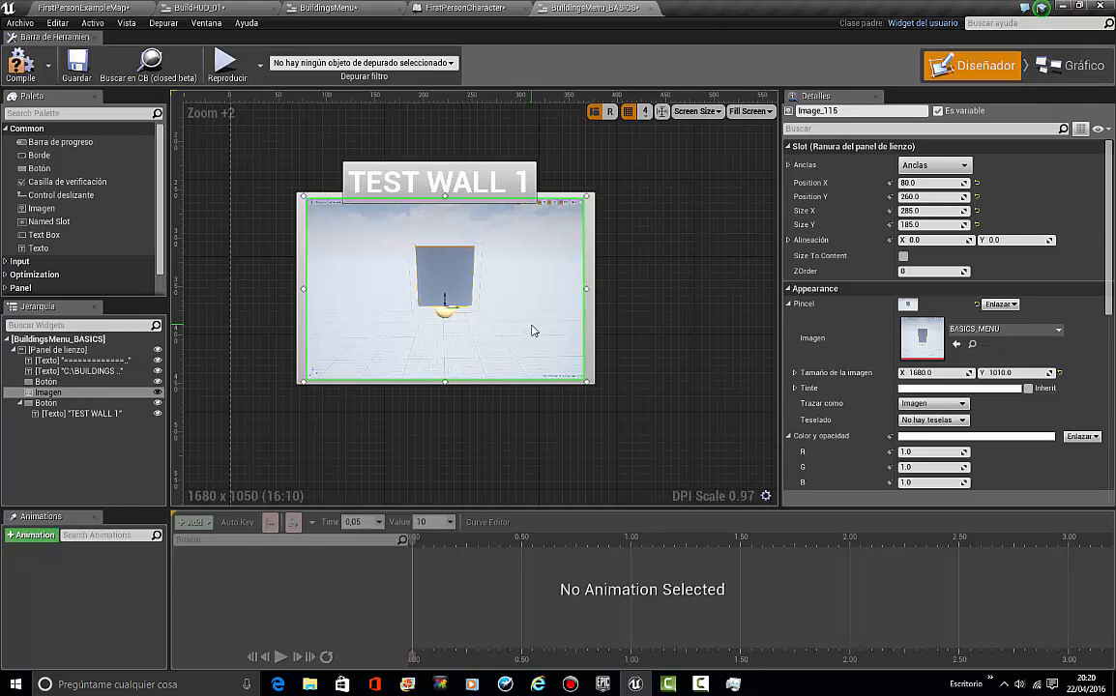
Step: Deselect the preview image and compile the BuildingsMenu_BASICS widget
left_click(688, 314)
right_click_drag(689, 315, 596, 291)
scroll(620, 295, "down", 3)
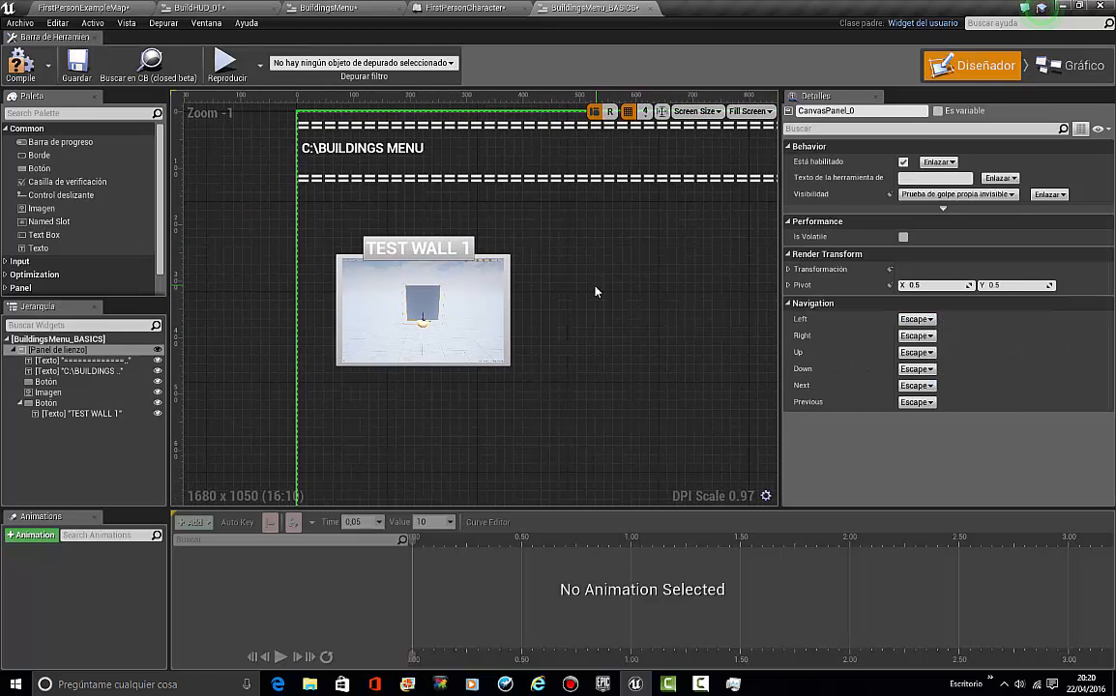
left_click(17, 66)
Step: Open the original BuildingsMenu widget from the myOwn/HUDs folder for editing
left_click(95, 5)
left_click(312, 557)
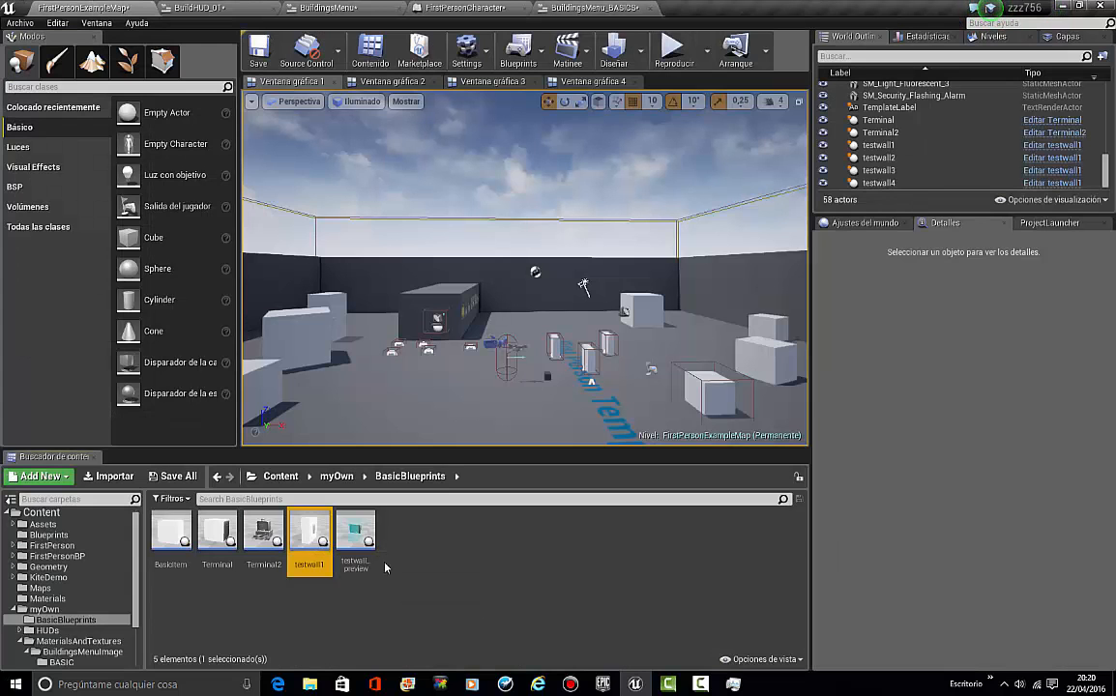
left_click(49, 609)
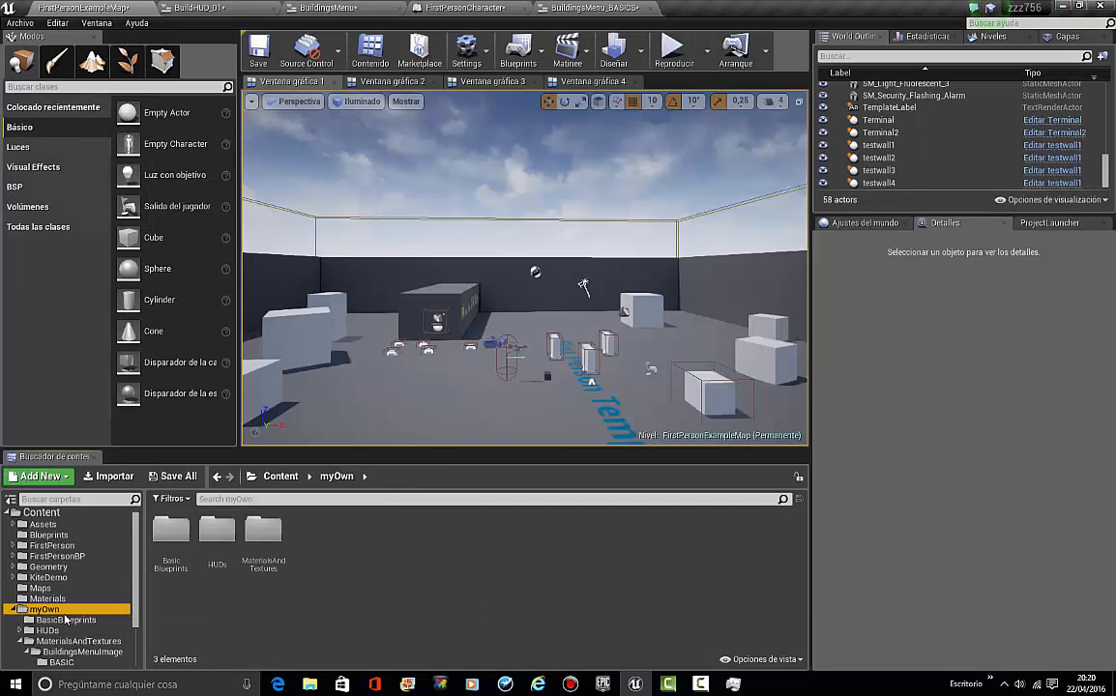
double_click(217, 530)
left_click(355, 537)
double_click(375, 555)
Step: Set the Size X of the large button behind the BASICS image to 300 in BuildingsMenu
left_click(522, 254)
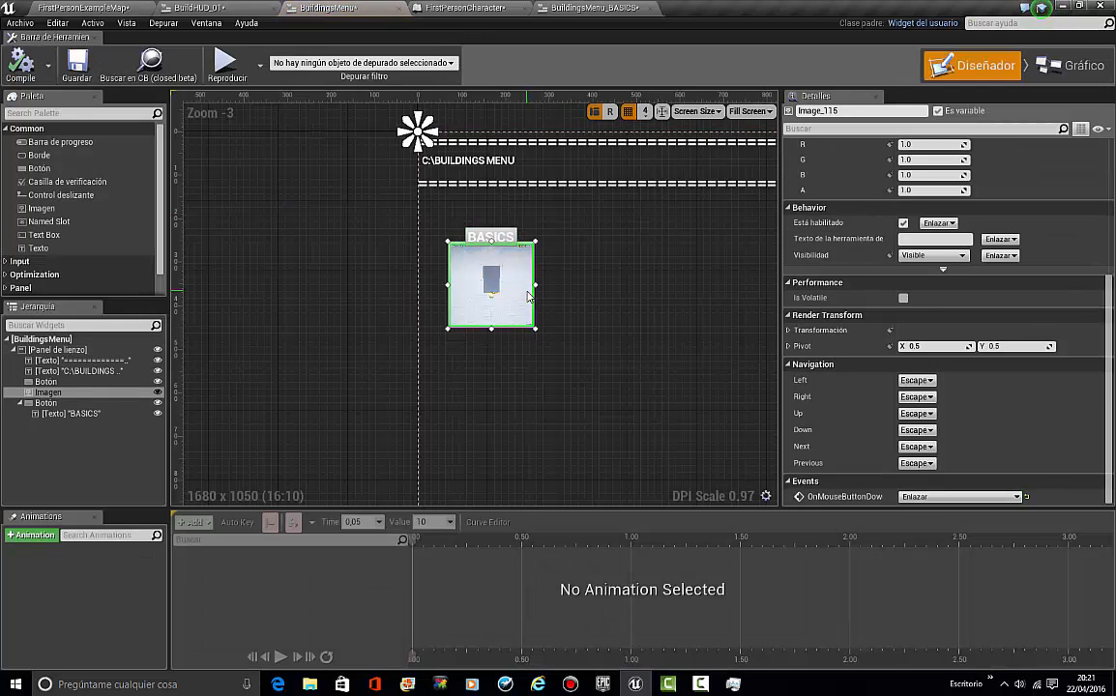
scroll(536, 243, "up", 5)
left_click(536, 243)
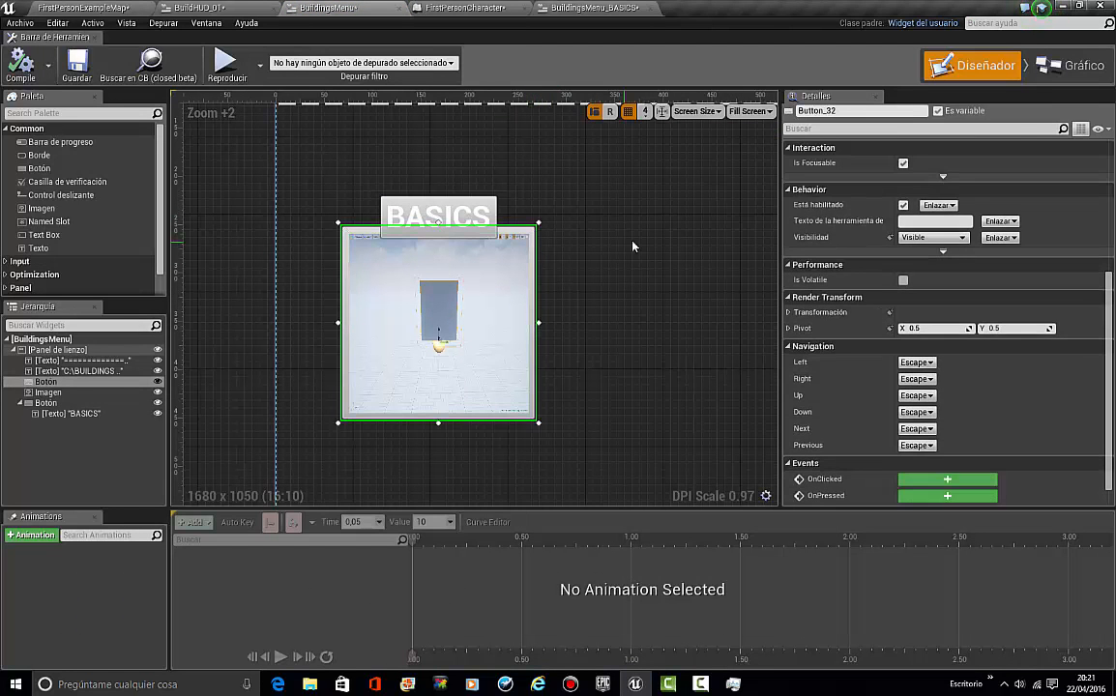
scroll(943, 222, "up", 5)
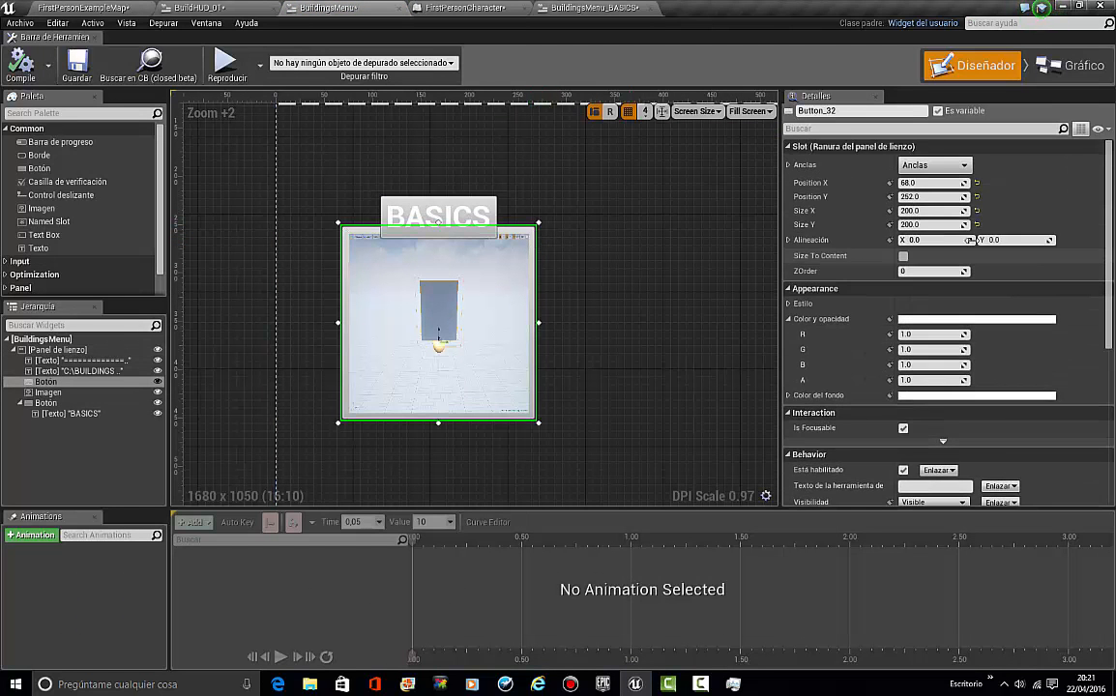
left_click(937, 211)
type("300")
key("Return")
Step: Set the Size X of the BASICS preview image to 285 and deselect it
left_click(479, 345)
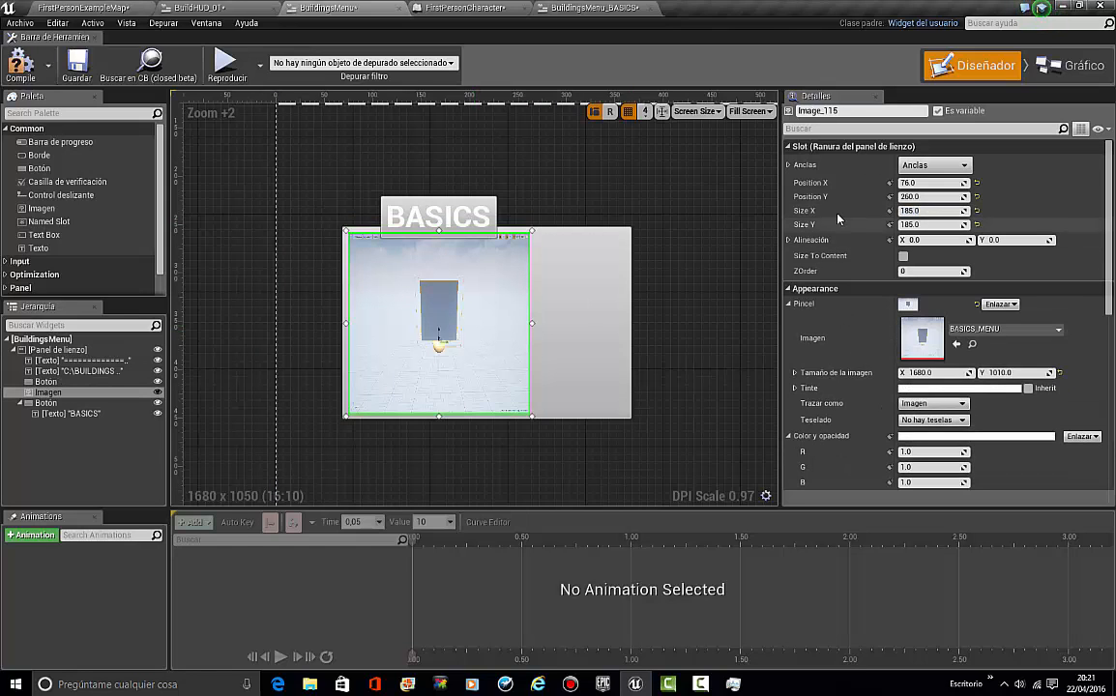
left_click(922, 210)
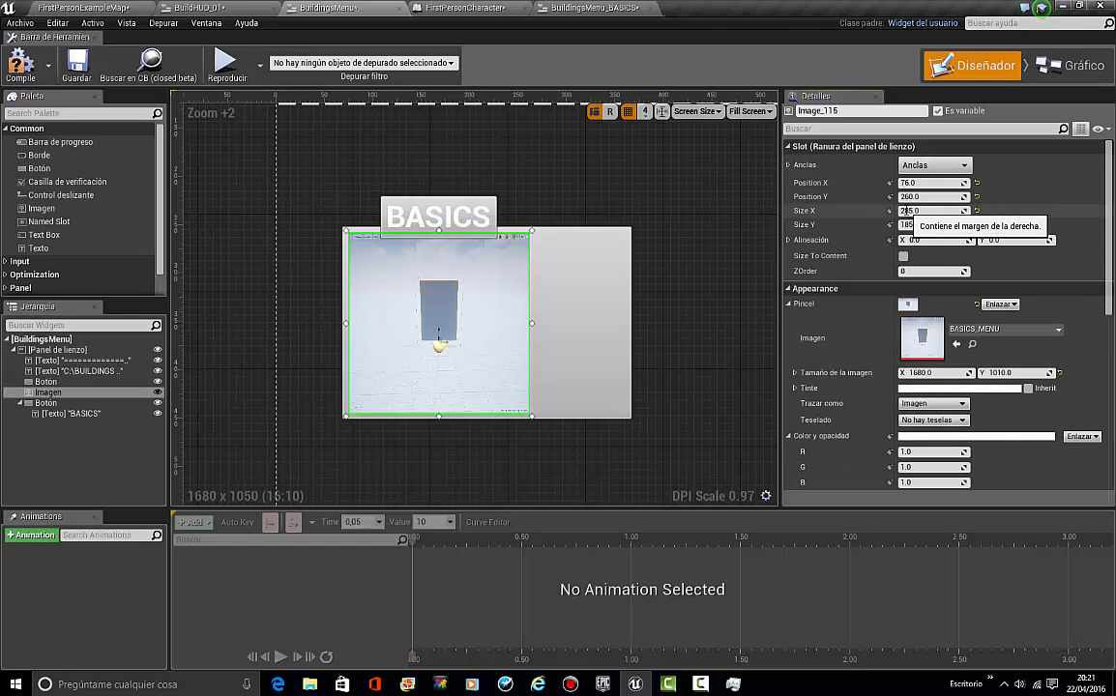
key("Return")
left_click(732, 430)
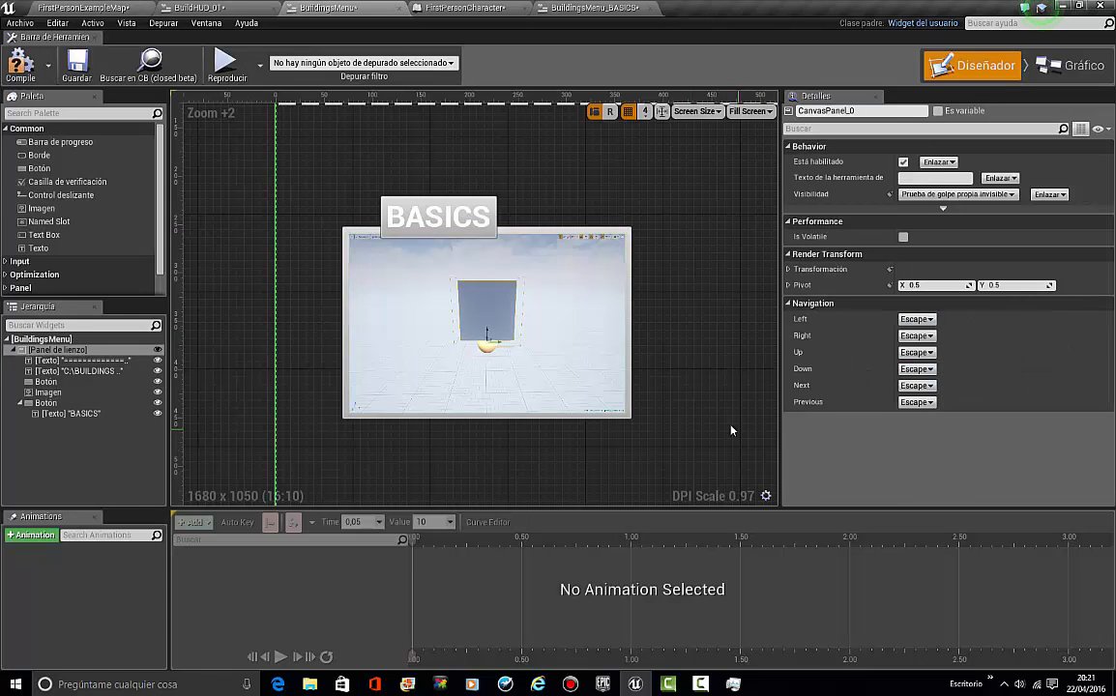
Step: Move the BASICS title button to the left end of the image frame, at Position X 68
left_click(495, 214)
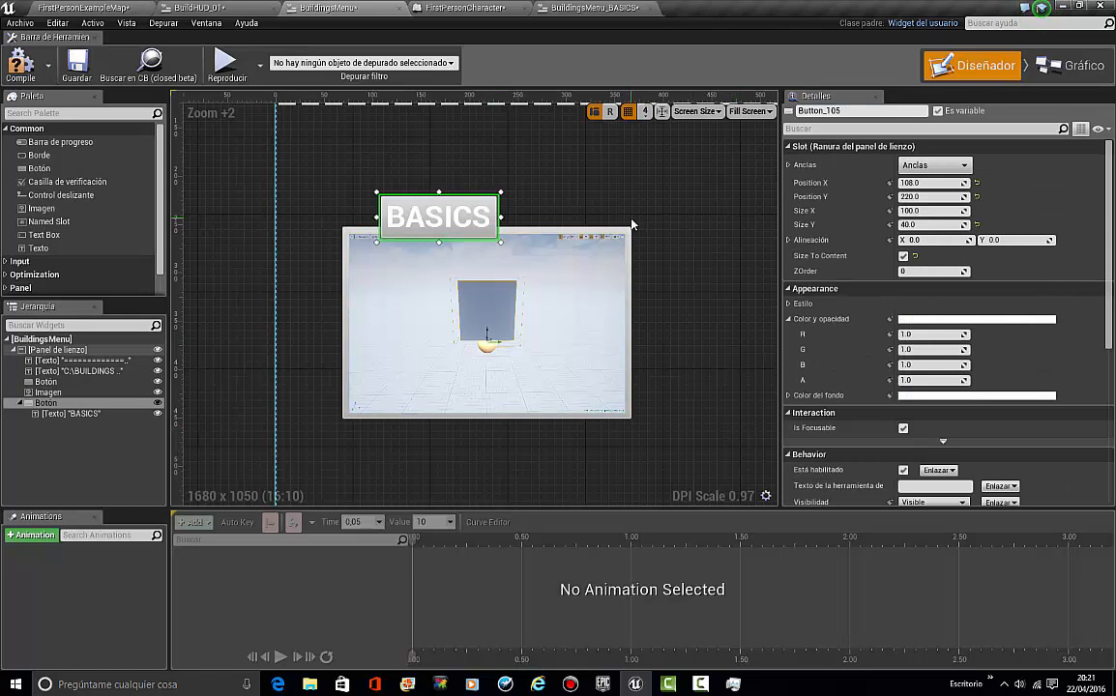
key("Right")
key("Right")
key("Right")
key("Right")
key("Right")
key("Right")
key("Right")
key("Left")
key("Left")
key("Left")
key("Left")
key("Left")
key("Left")
key("Left")
key("Left")
key("Left")
key("Left")
key("Left")
key("Left")
key("Left")
key("Left")
key("Left")
key("Left")
key("Left")
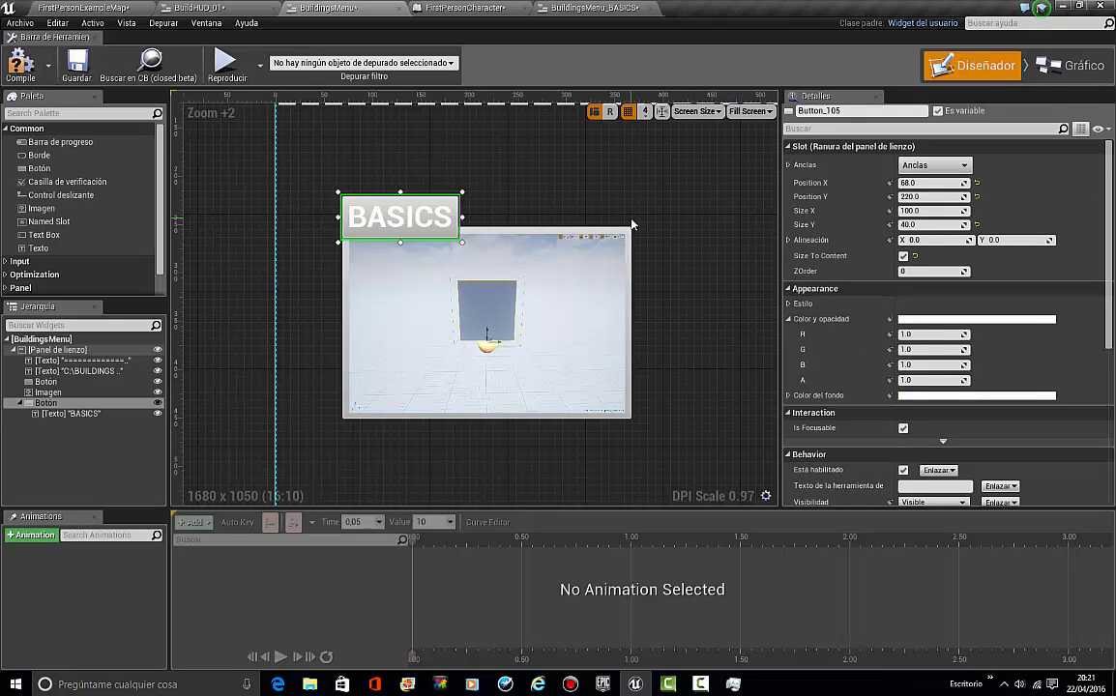
left_click(631, 224)
Step: Nudge the BASICS title button right to Position X 72 to line it up with the frame's left edge
scroll(631, 224, "up", 3)
scroll(398, 175, "up", 1)
right_click_drag(397, 175, 745, 142)
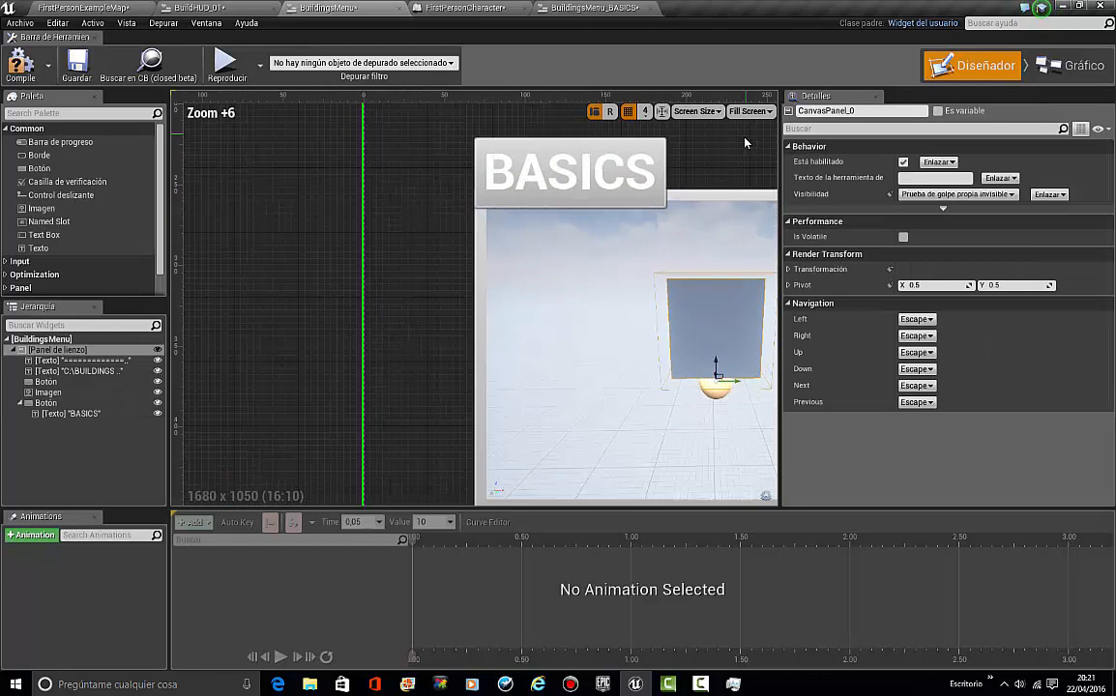
right_click_drag(632, 227, 500, 304)
left_click(532, 249)
scroll(537, 250, "down", 3)
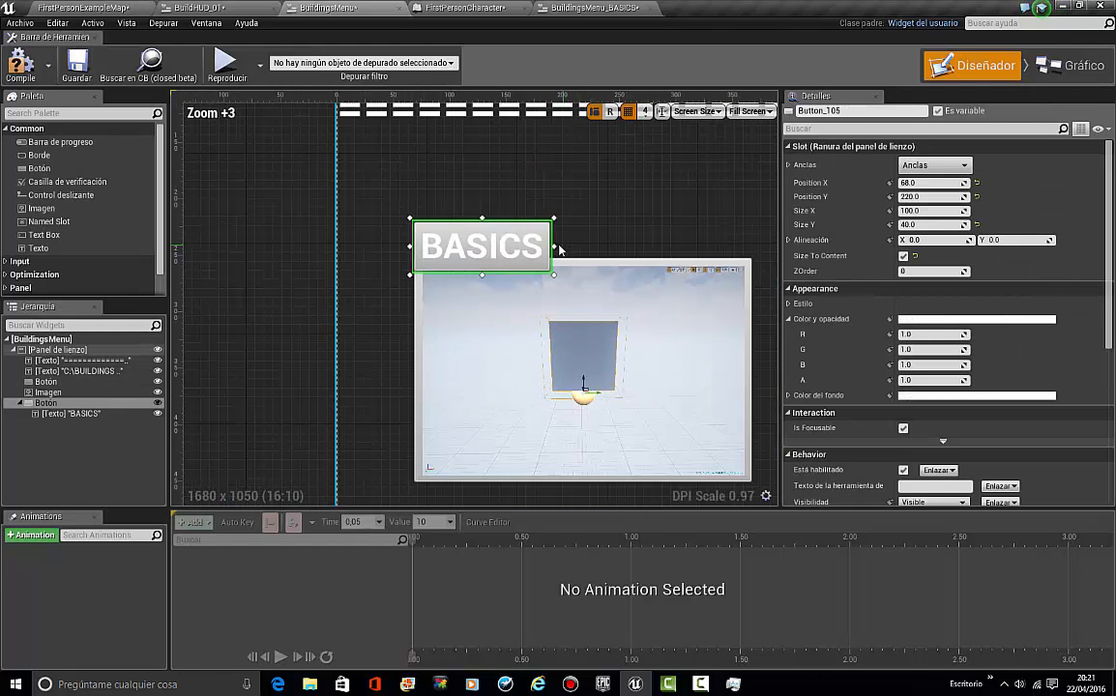
key("Right")
key("Right")
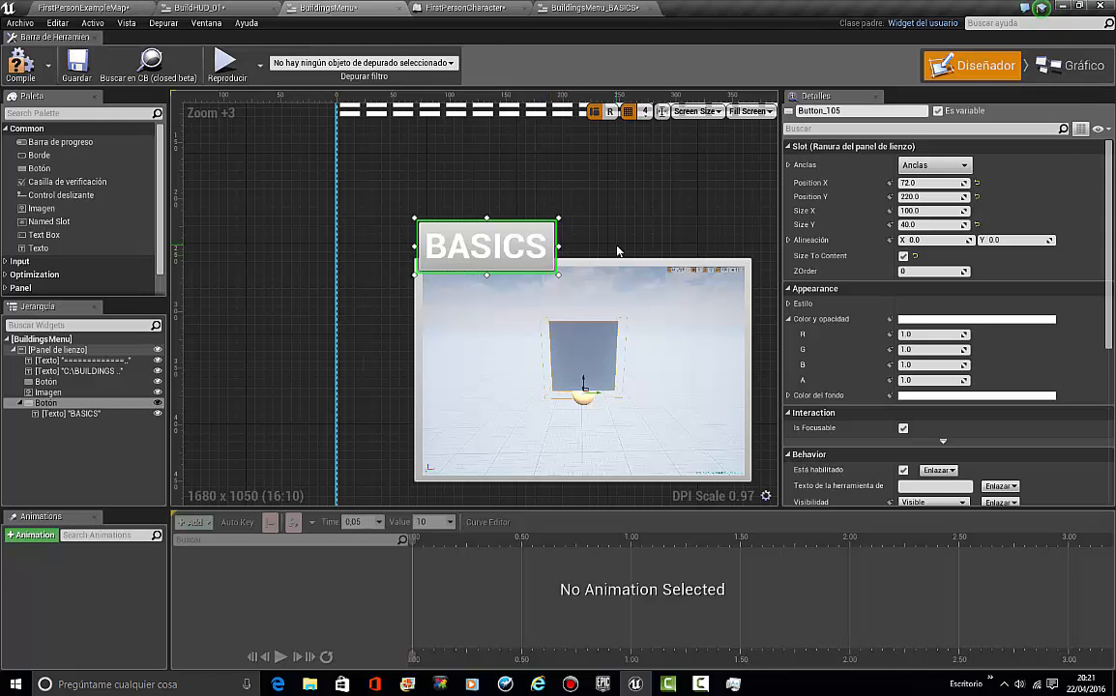
Step: Move the BASICS title button right to Position X 156, roughly centred above the preview image, and deselect it
left_click(617, 251)
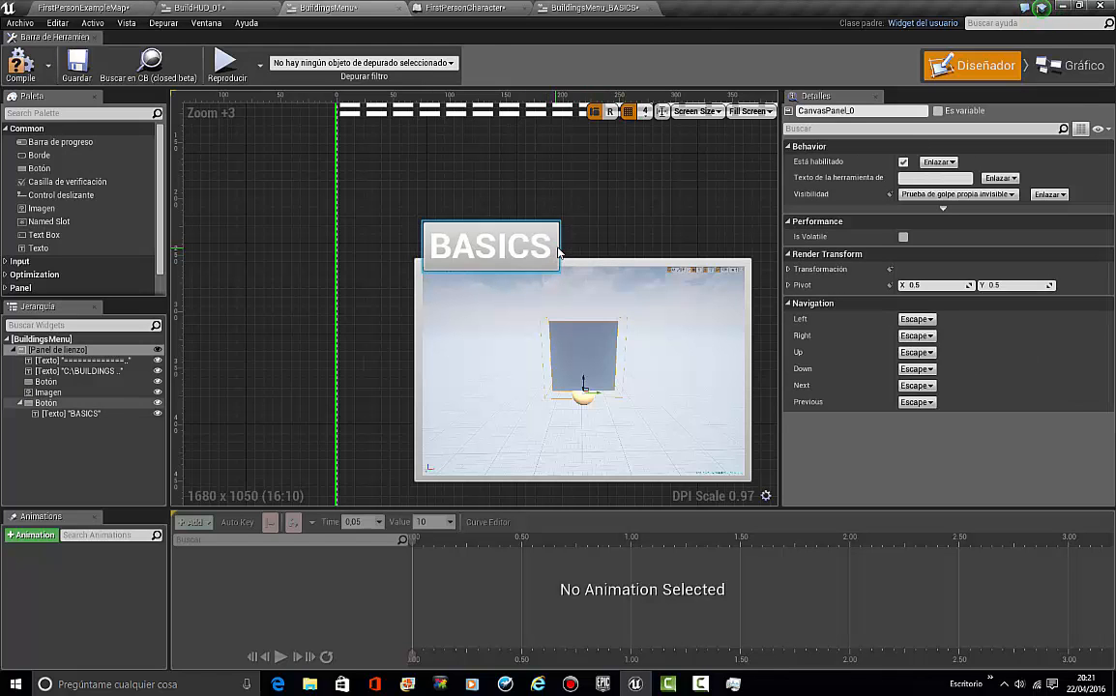
left_click(559, 253)
key("Right")
key("Right")
key("Right")
key("Right")
key("Right")
key("Right")
key("Right")
key("Right")
key("Right")
key("Right")
key("Right")
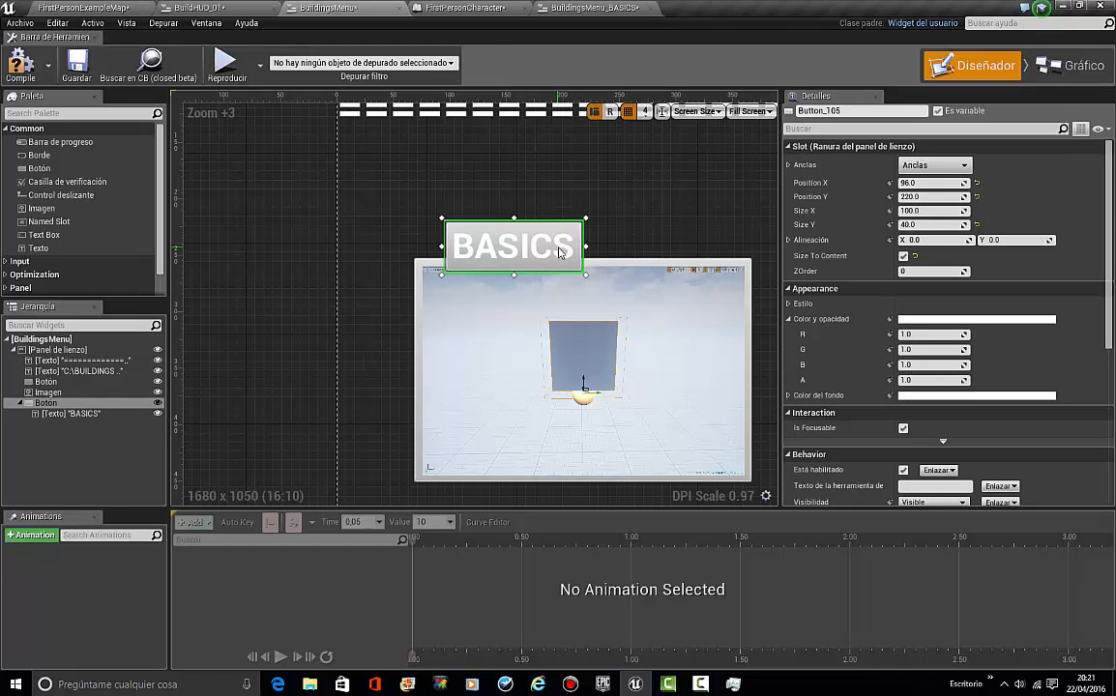
key("Right")
key("Right")
key("Right")
key("Right")
key("Right")
key("Right")
key("Right")
key("Right")
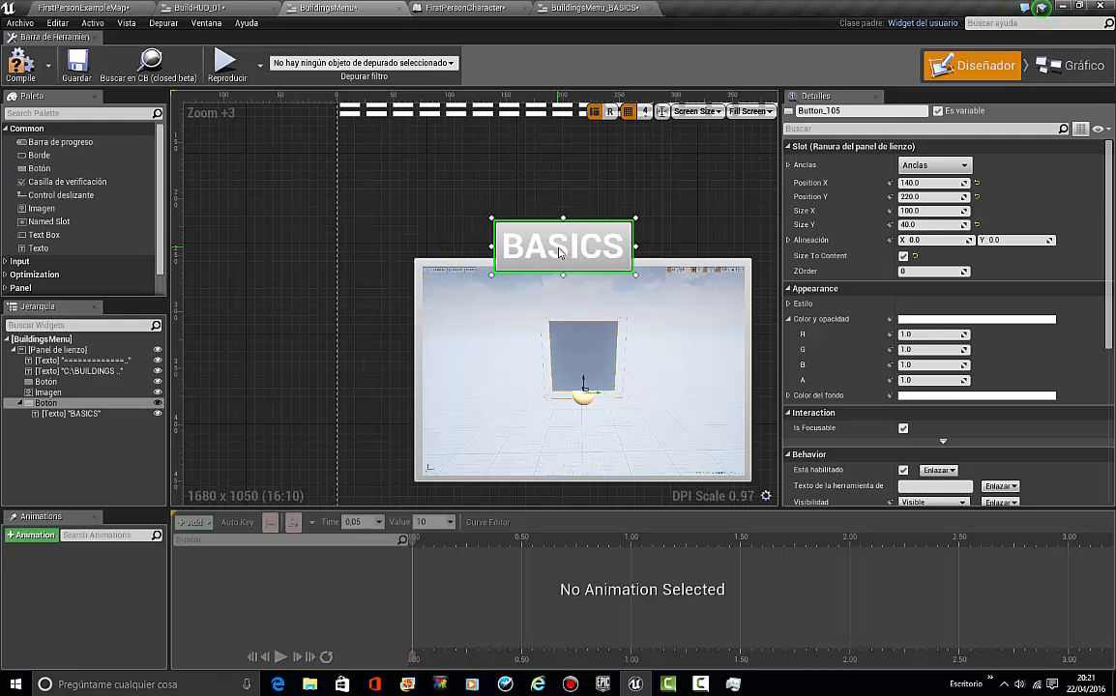
key("Right")
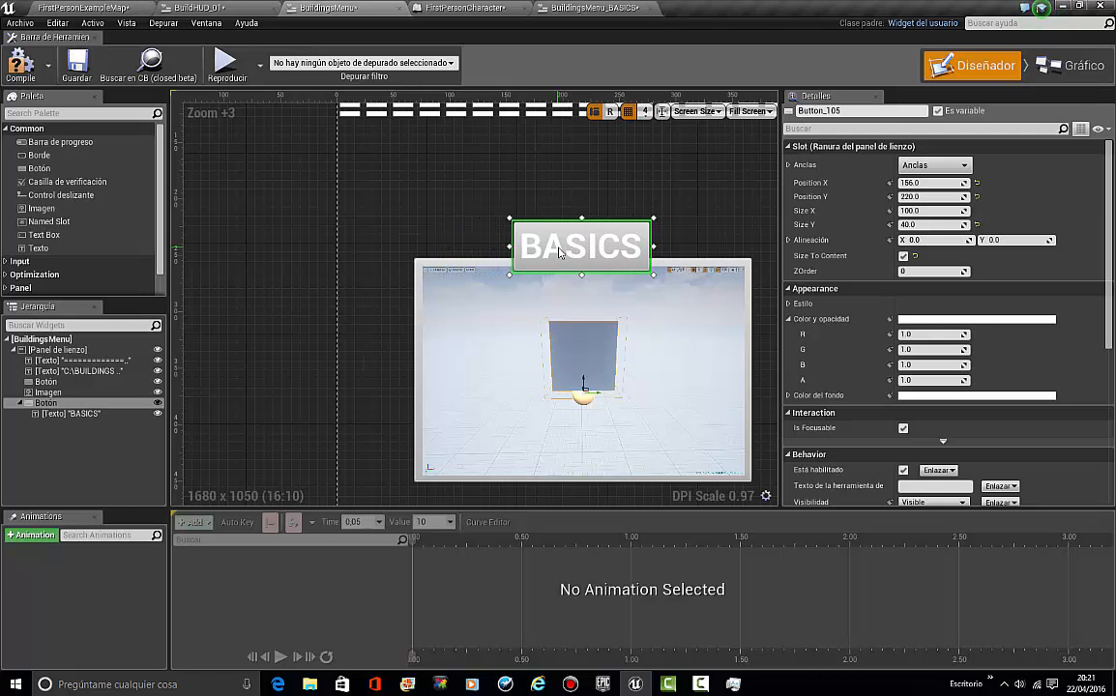
left_click(523, 167)
right_click_drag(678, 192, 638, 170)
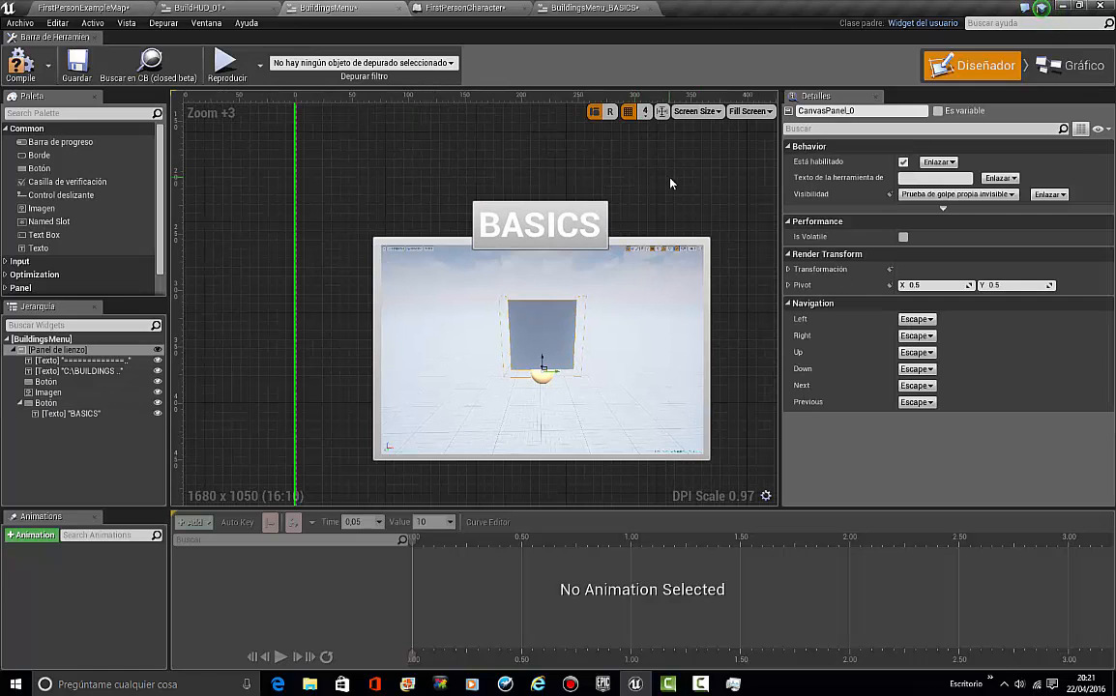
Step: Nudge the BASICS title button left to Position X 152 and deselect it
left_click(592, 207)
key("Left")
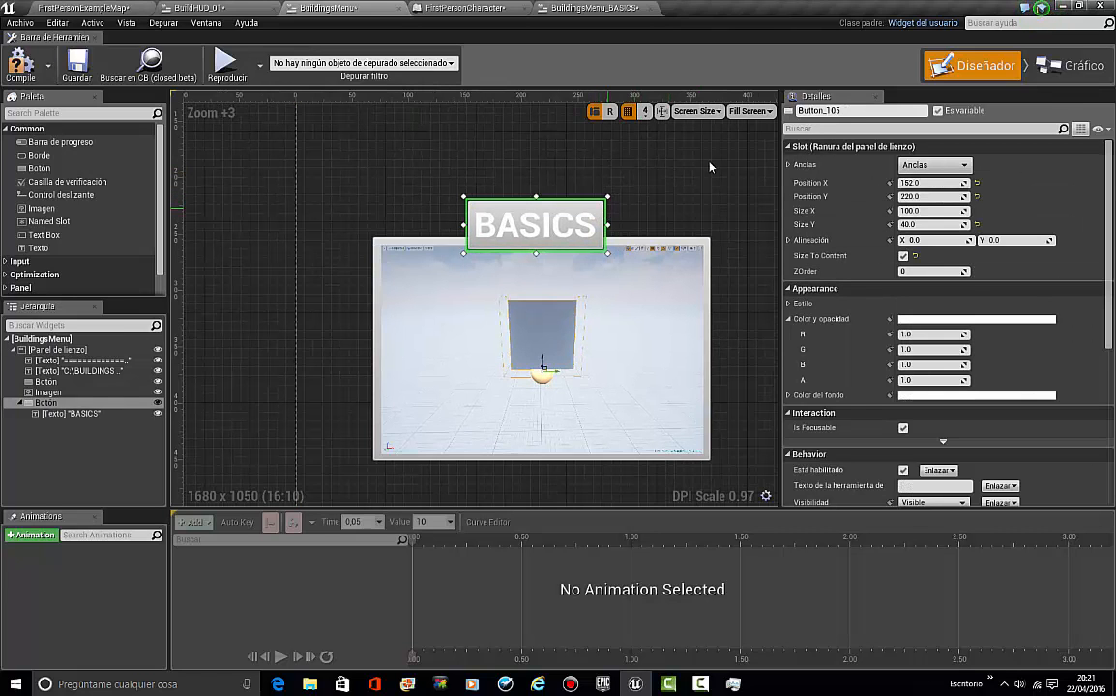
left_click(707, 172)
right_click_drag(670, 164, 648, 162)
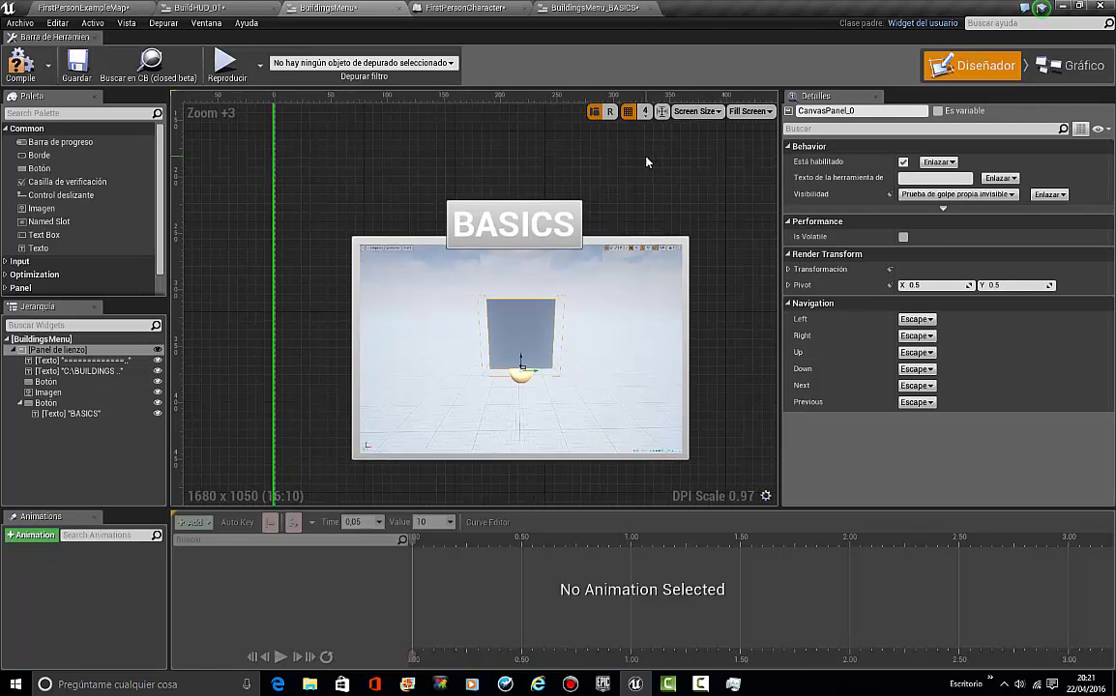
scroll(599, 154, "down", 2)
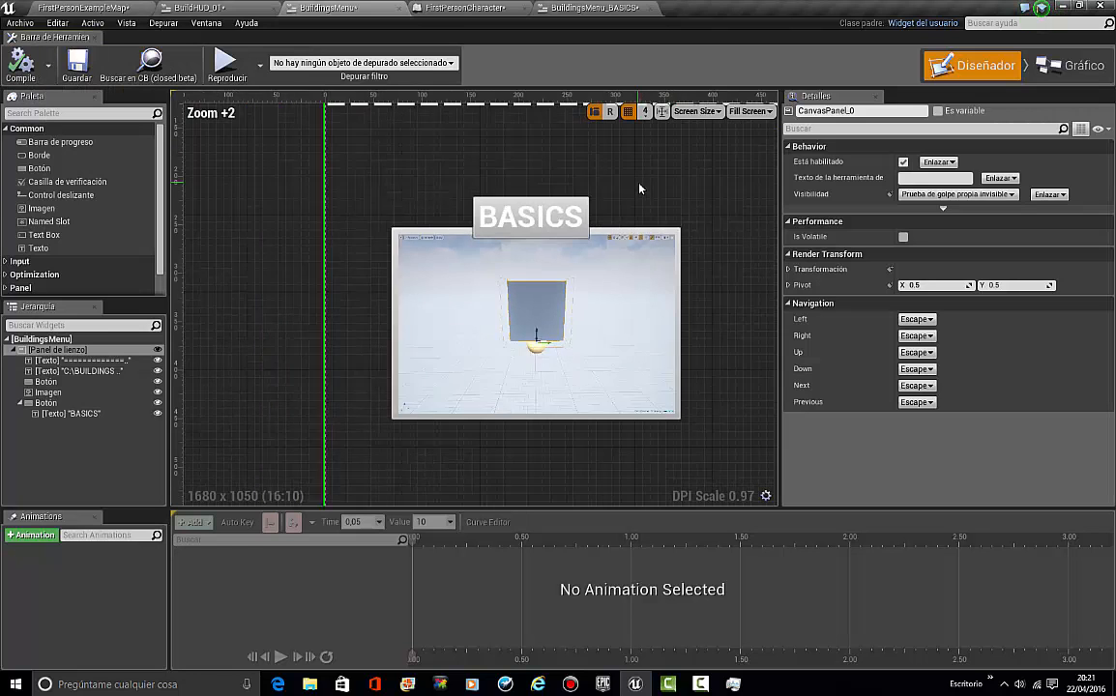
Step: Force-delete the existing BuildingsMenu_BASICS widget from the HUDs folder
left_click(577, 7)
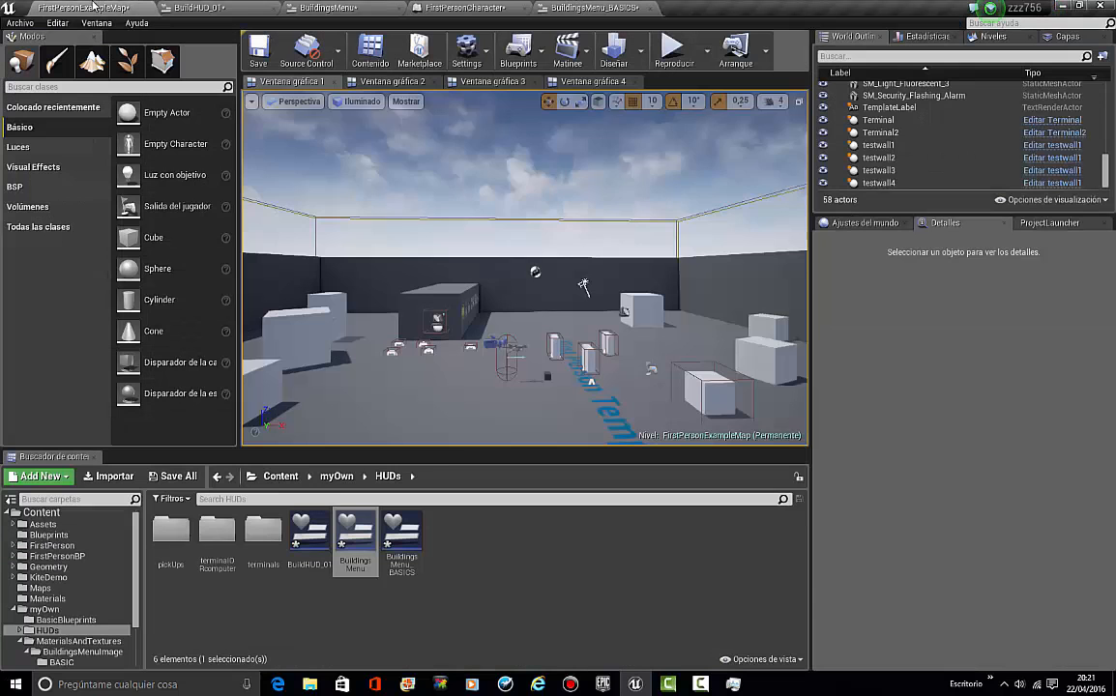
left_click(101, 8)
key("Delete")
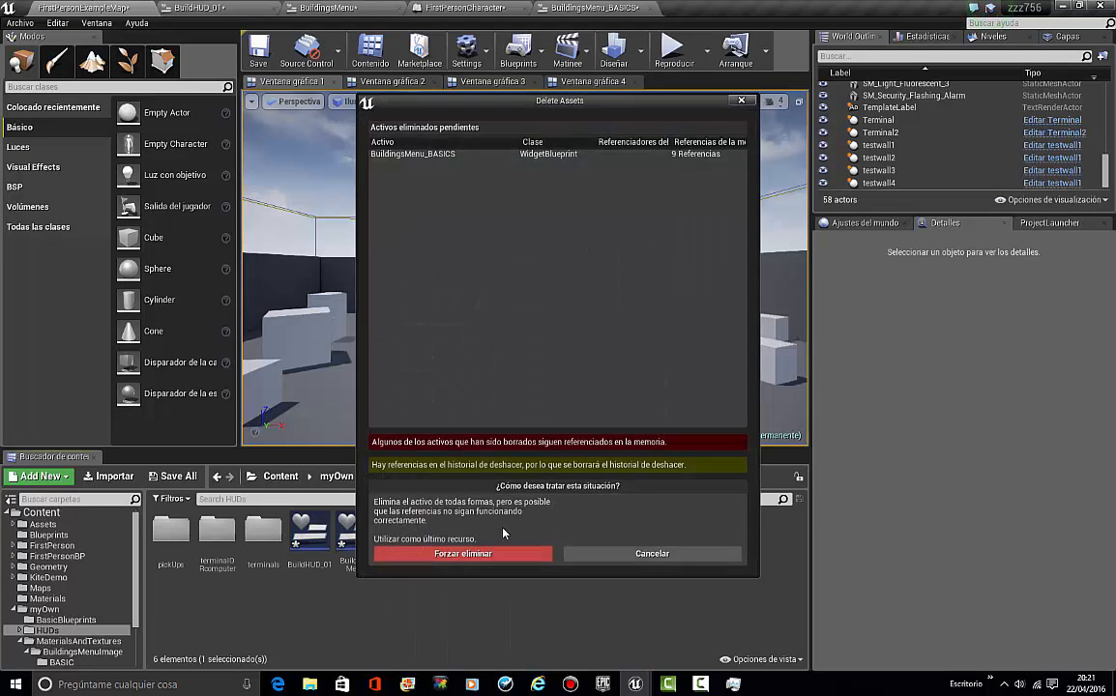
left_click(432, 553)
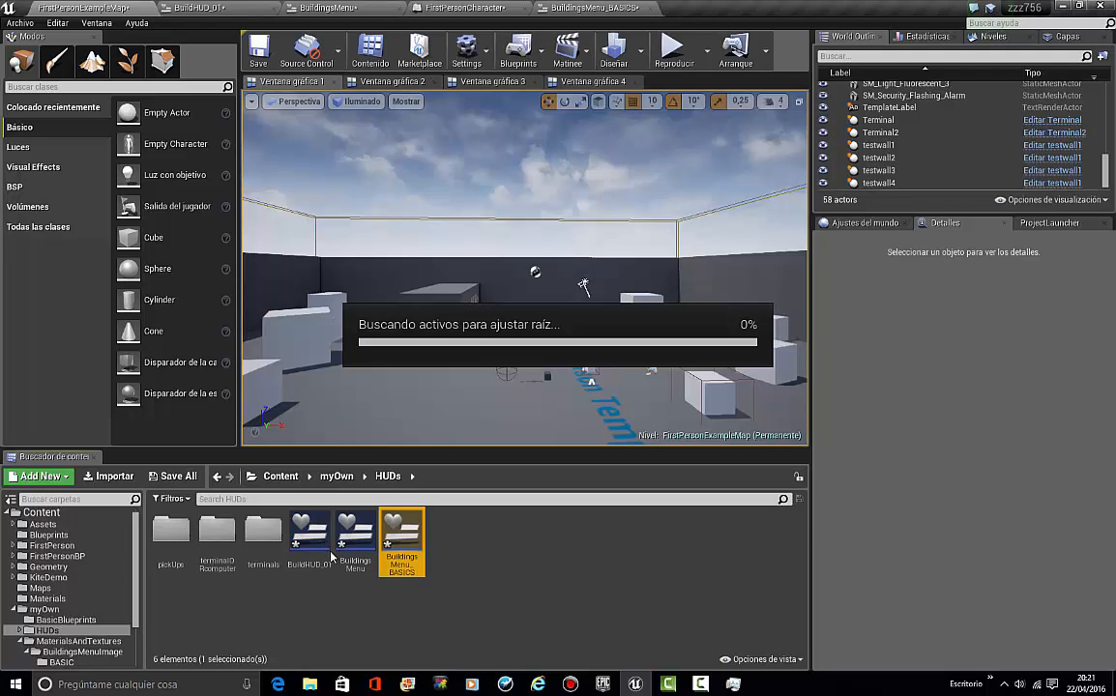
left_click(700, 683)
left_click(1084, 587)
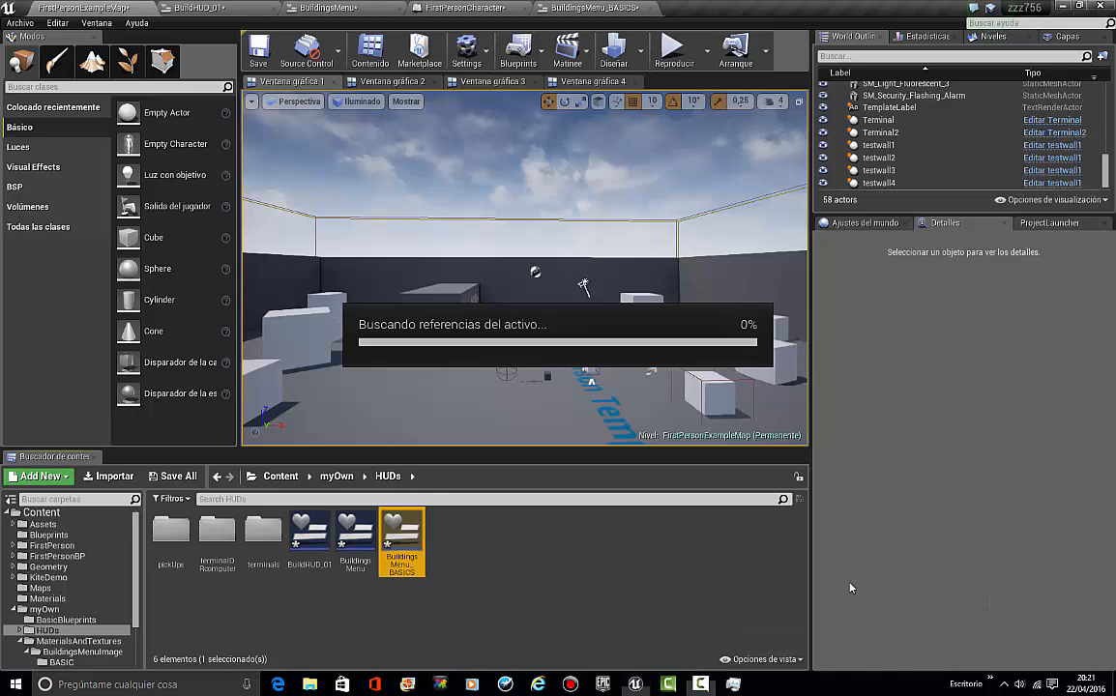
Step: Duplicate the BuildingsMenu widget in the HUDs folder and name the copy BuildingsMenu_BASICS
right_click(355, 544)
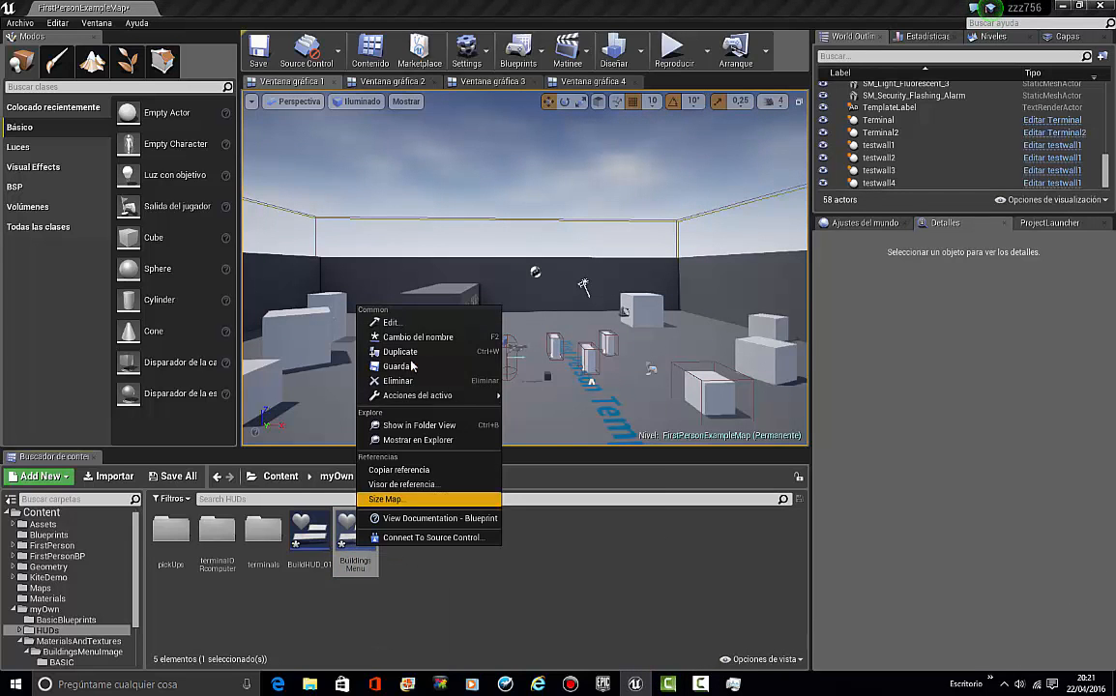
left_click(373, 354)
key("End")
key("BackSpace")
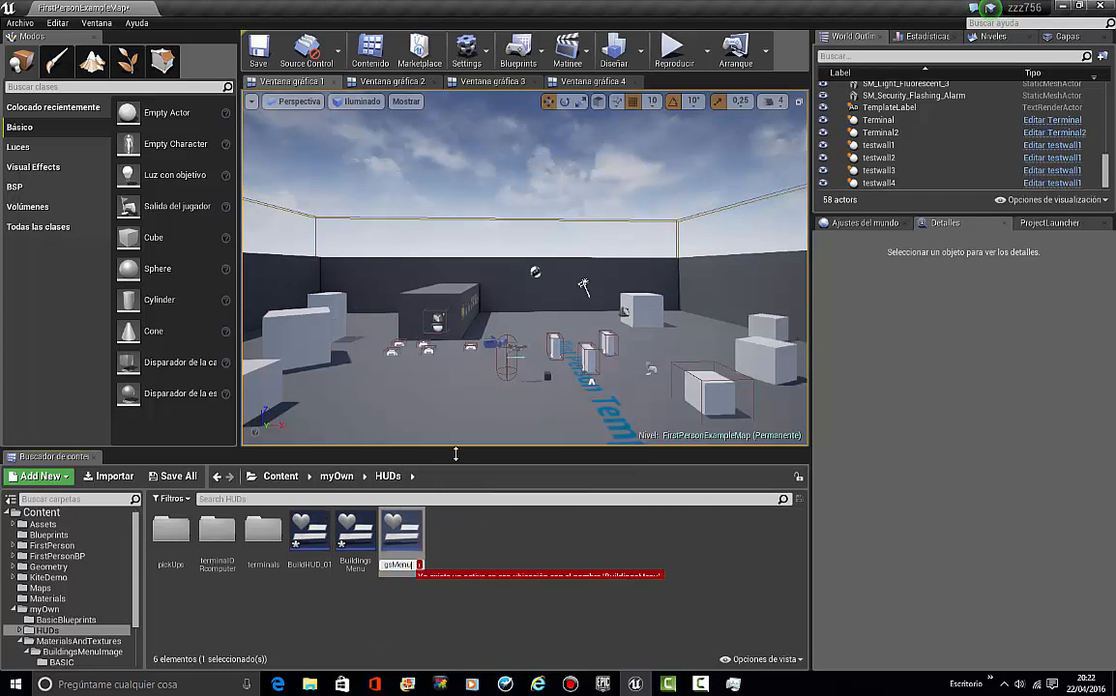
type("_BASICS")
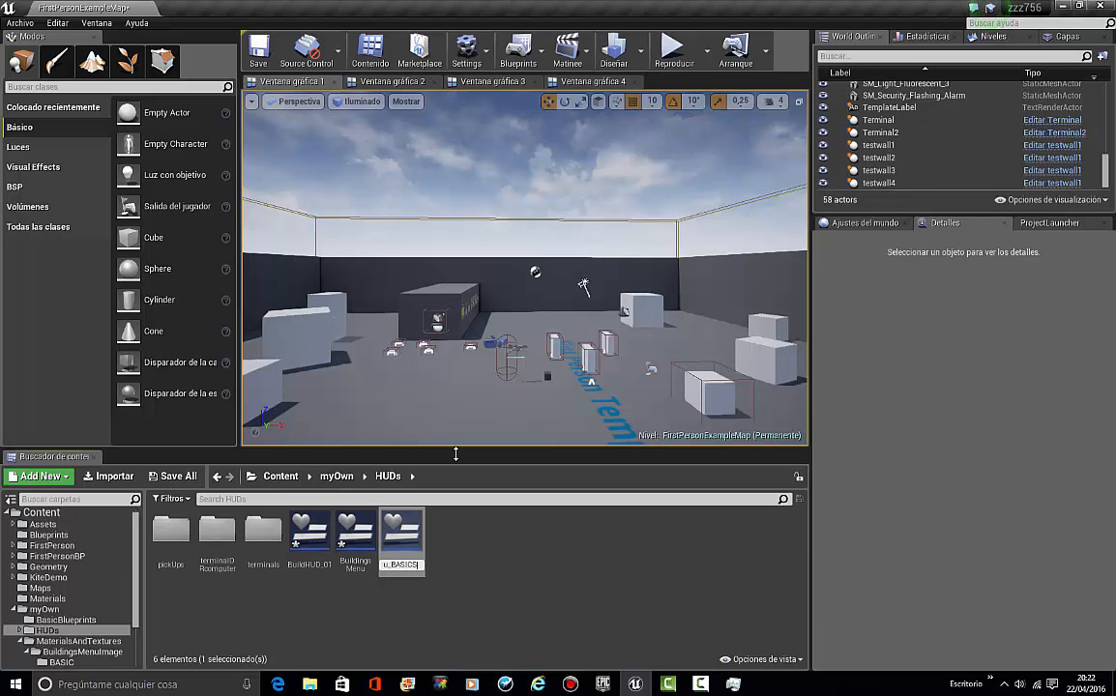
key("Return")
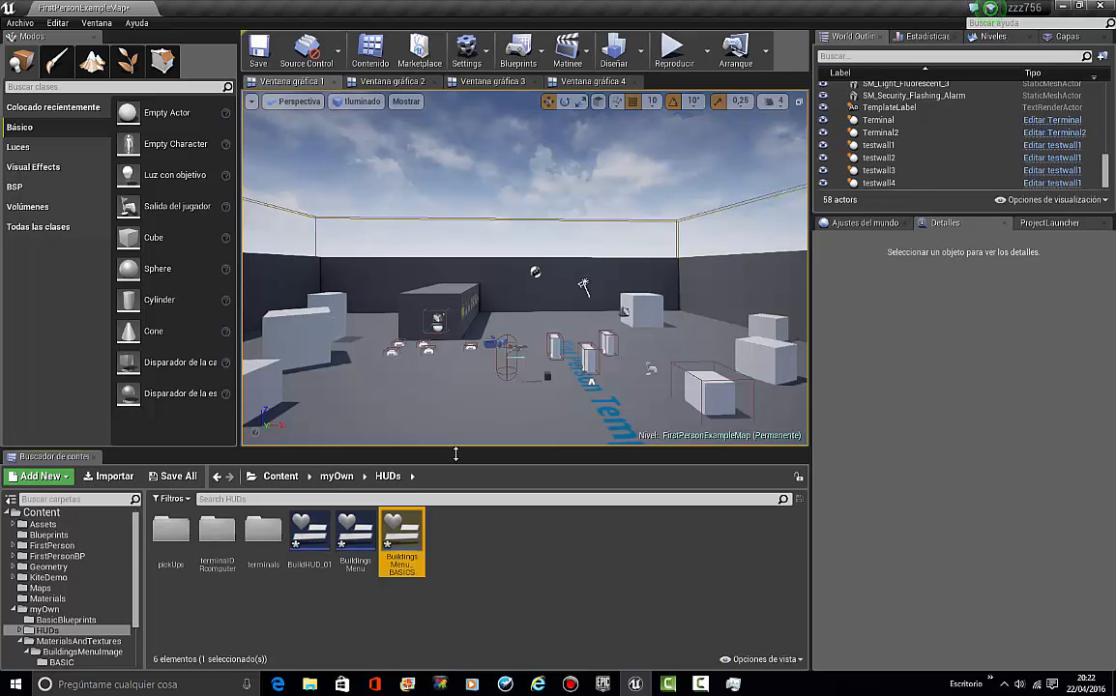
Step: Open BuildingsMenu_BASICS and change the title button's text from BASICS to TEST WALL 1
double_click(418, 547)
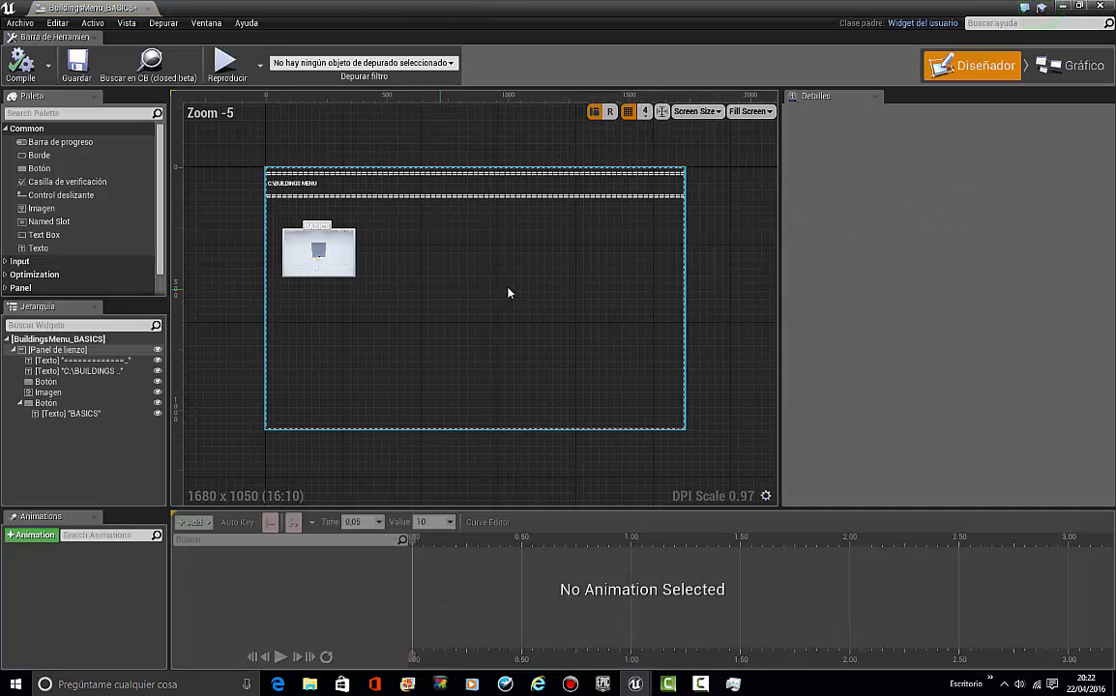
scroll(580, 329, "up", 5)
right_click_drag(643, 364, 856, 468)
scroll(406, 237, "up", 3)
left_click(545, 258)
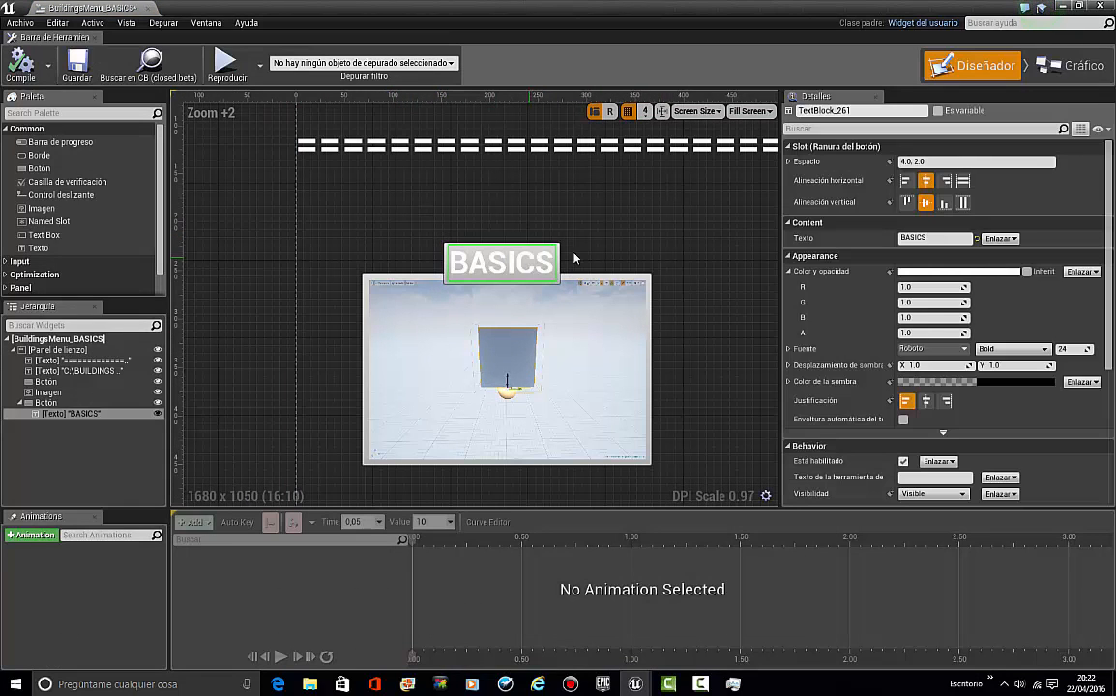
left_click(942, 239)
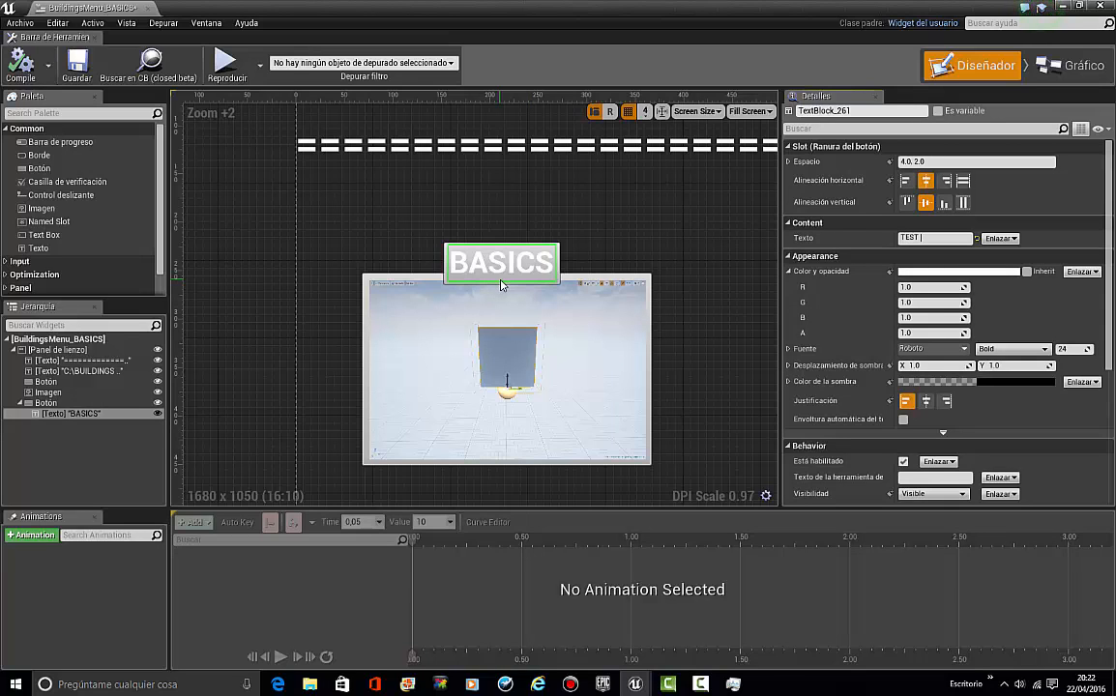
type("TEST WALL 1")
key("Return")
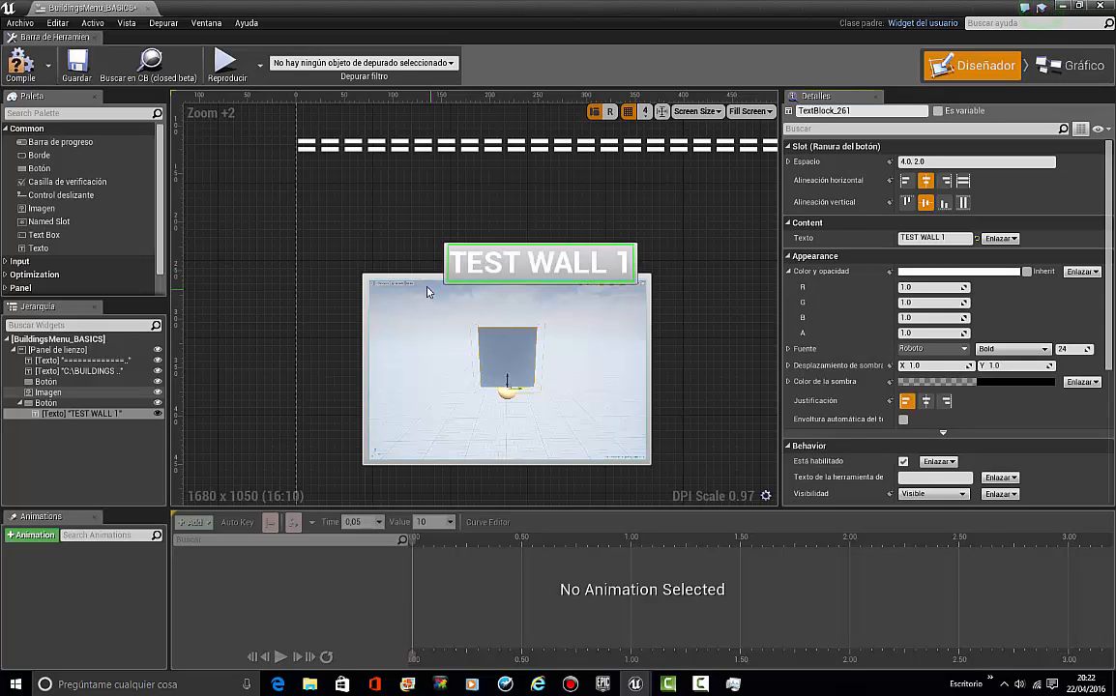
Step: Move the TEST WALL 1 title button left to Position X 108 to centre it above the image, and deselect it
left_click(455, 270)
key("Left")
key("Left")
key("Left")
key("Left")
key("Left")
key("Left")
key("Left")
key("Left")
key("Left")
key("Left")
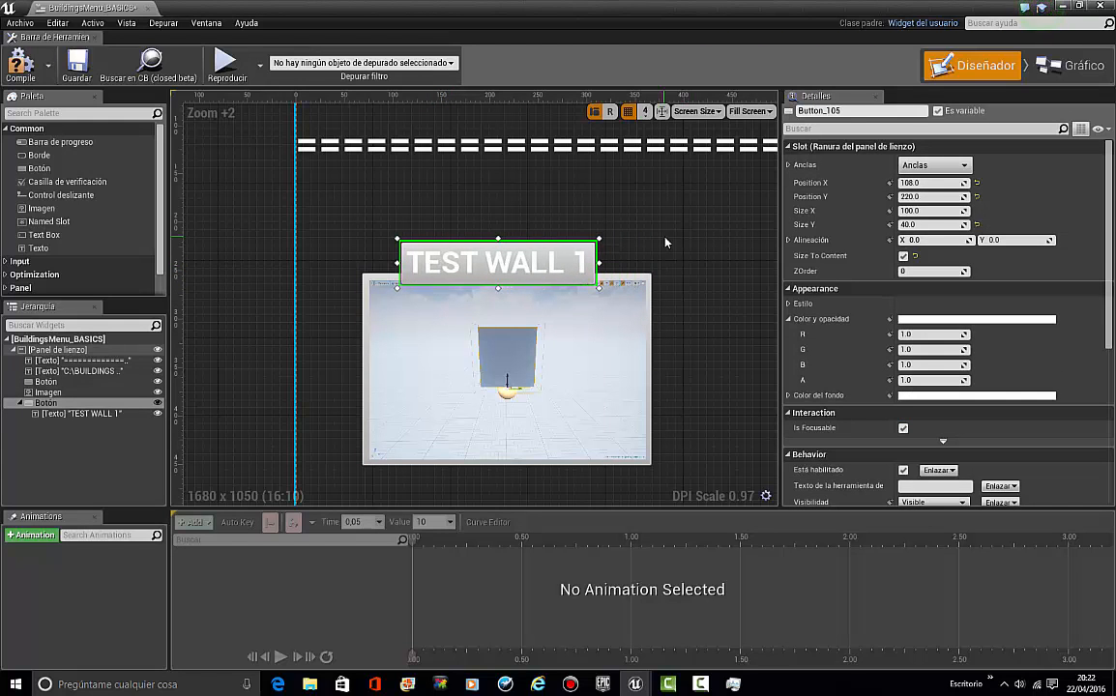
left_click(665, 243)
right_click_drag(691, 265, 490, 222)
scroll(608, 270, "down", 2)
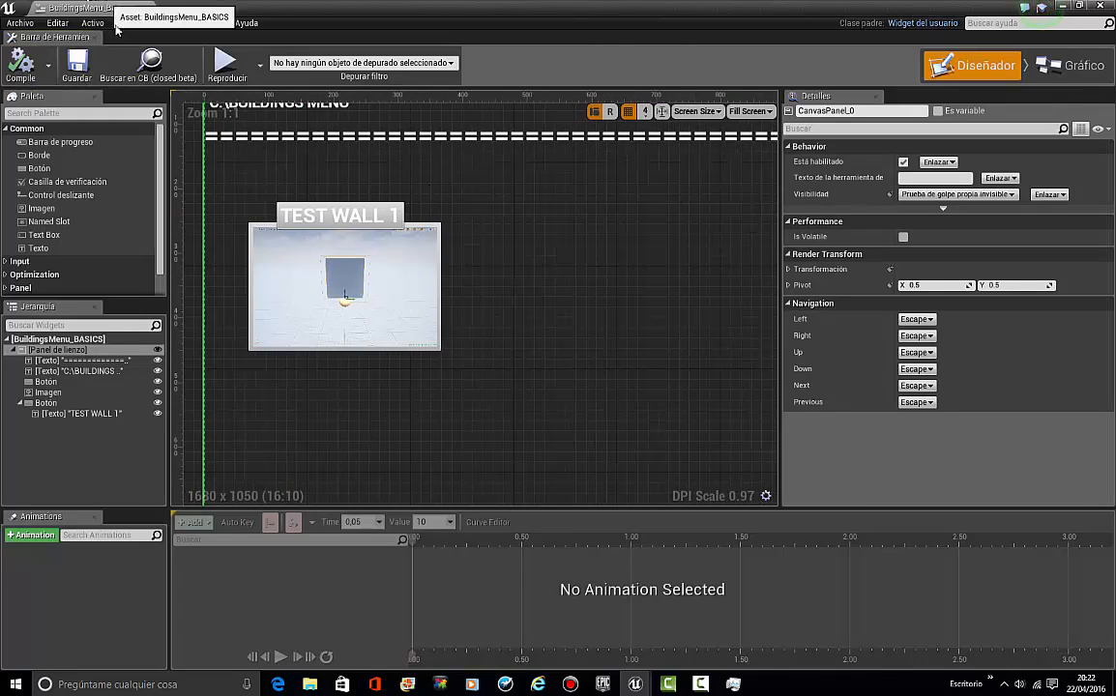
Step: Dock the BuildingsMenu_BASICS editor beside the level editor and change its header text to C:\BUILDINGS MENU\BASICS
left_click_drag(109, 9, 457, 6)
right_click_drag(456, 212, 354, 579)
right_click_drag(456, 453, 478, 299)
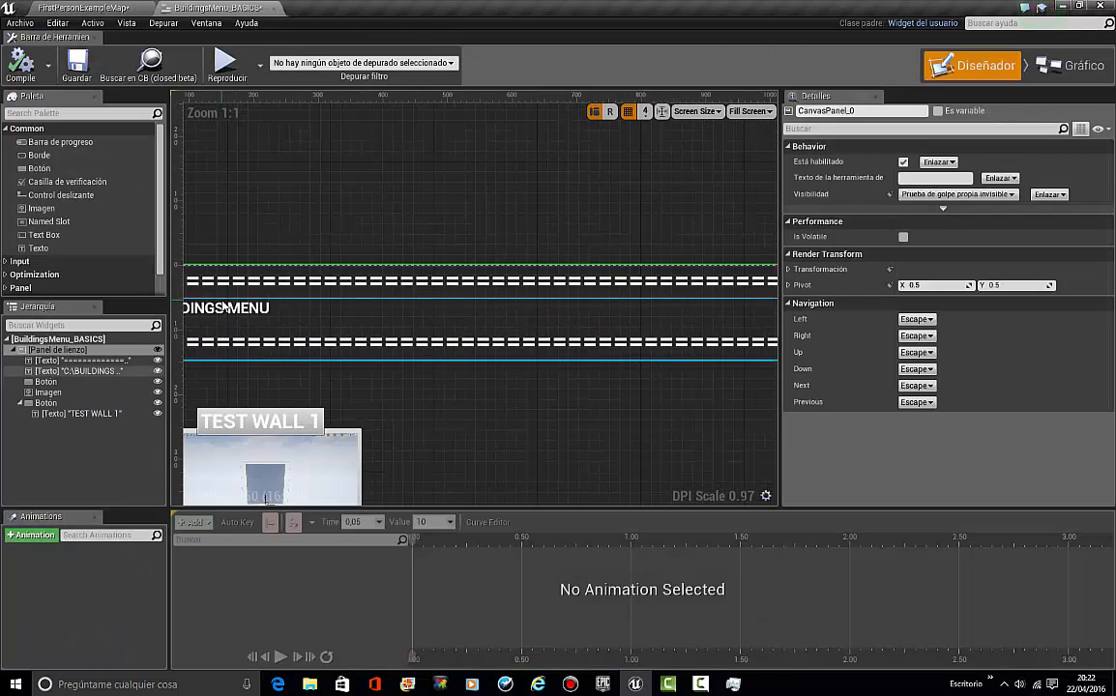
right_click_drag(277, 296, 545, 229)
left_click(482, 235)
right_click_drag(673, 264, 627, 278)
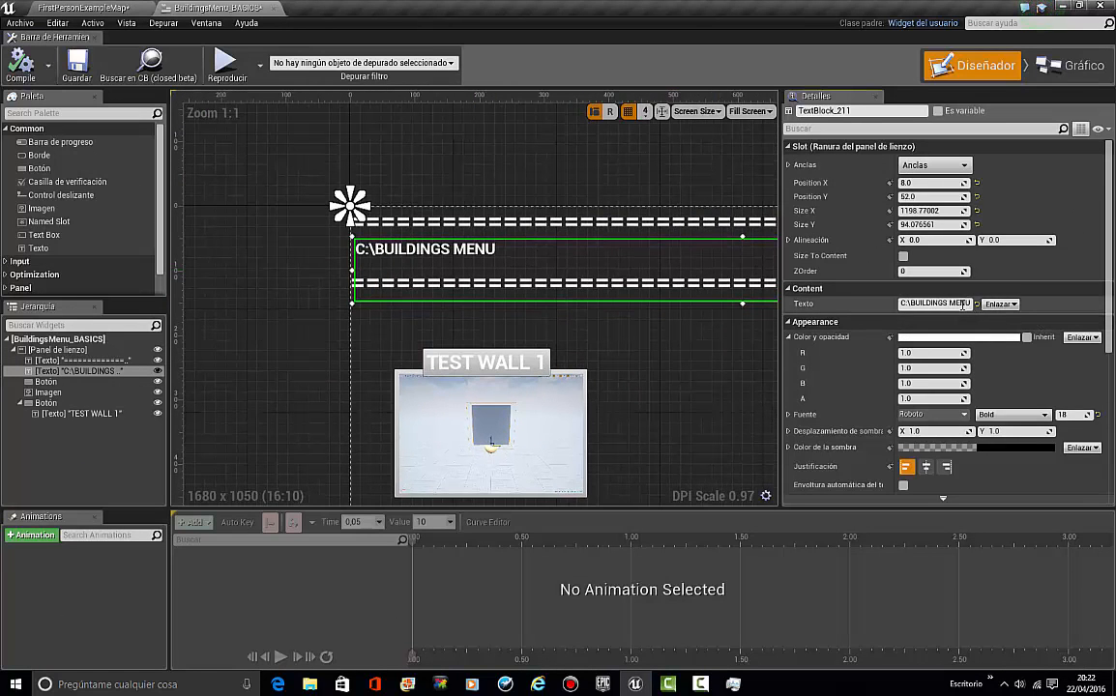
type("\\BASICS")
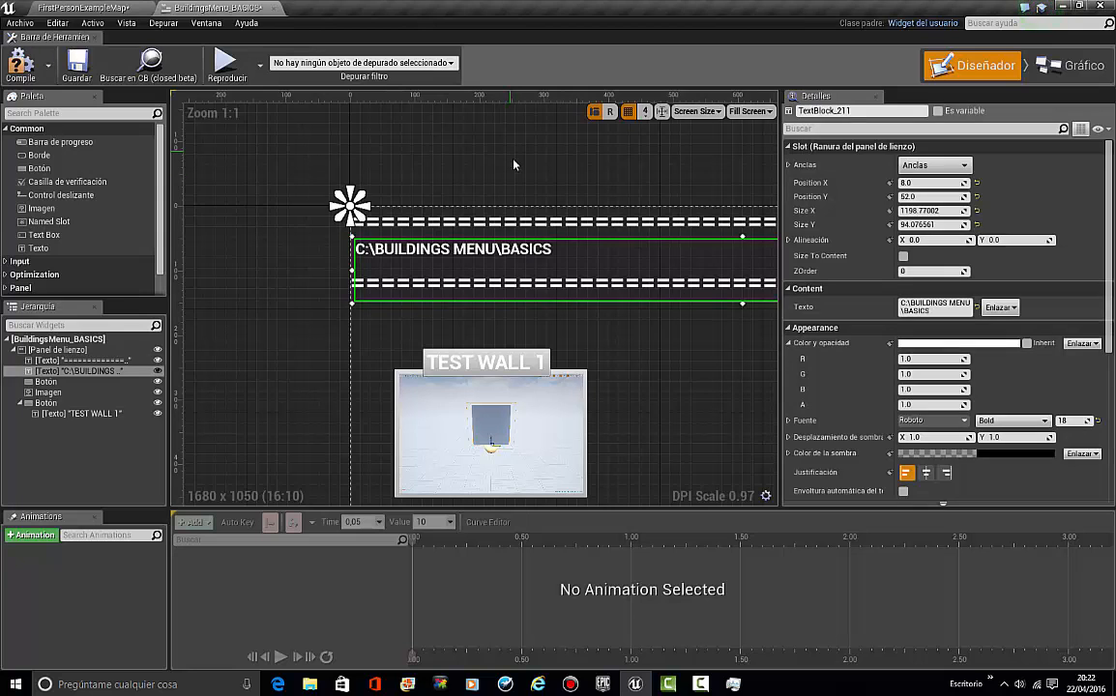
right_click_drag(531, 168, 490, 165)
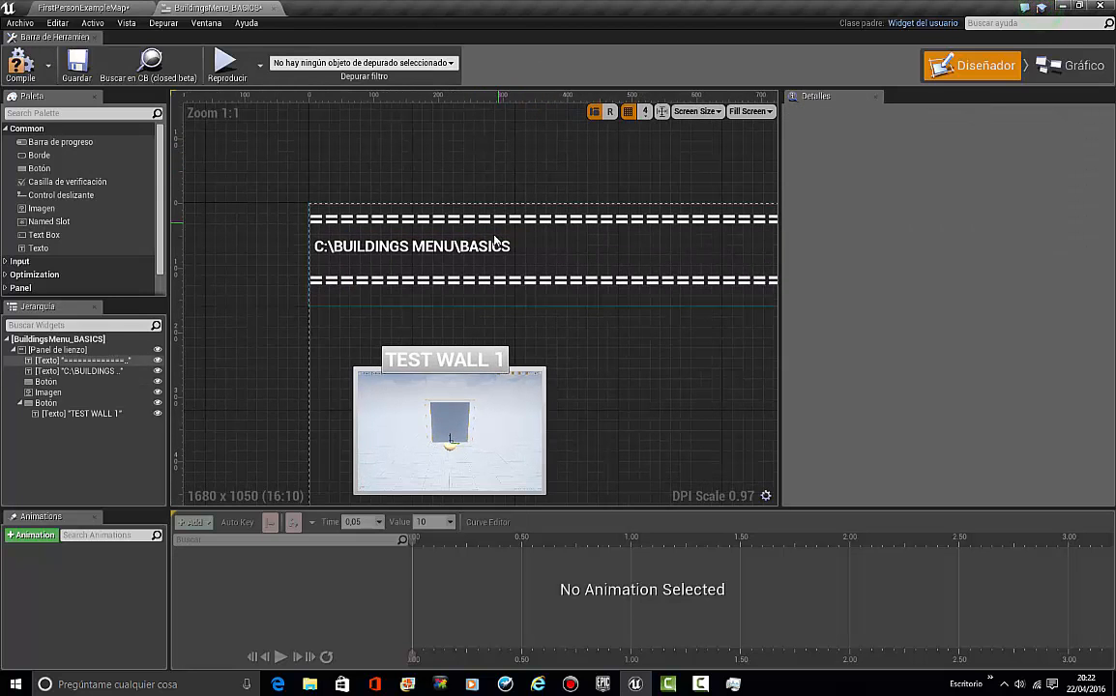
right_click_drag(429, 189, 372, 173)
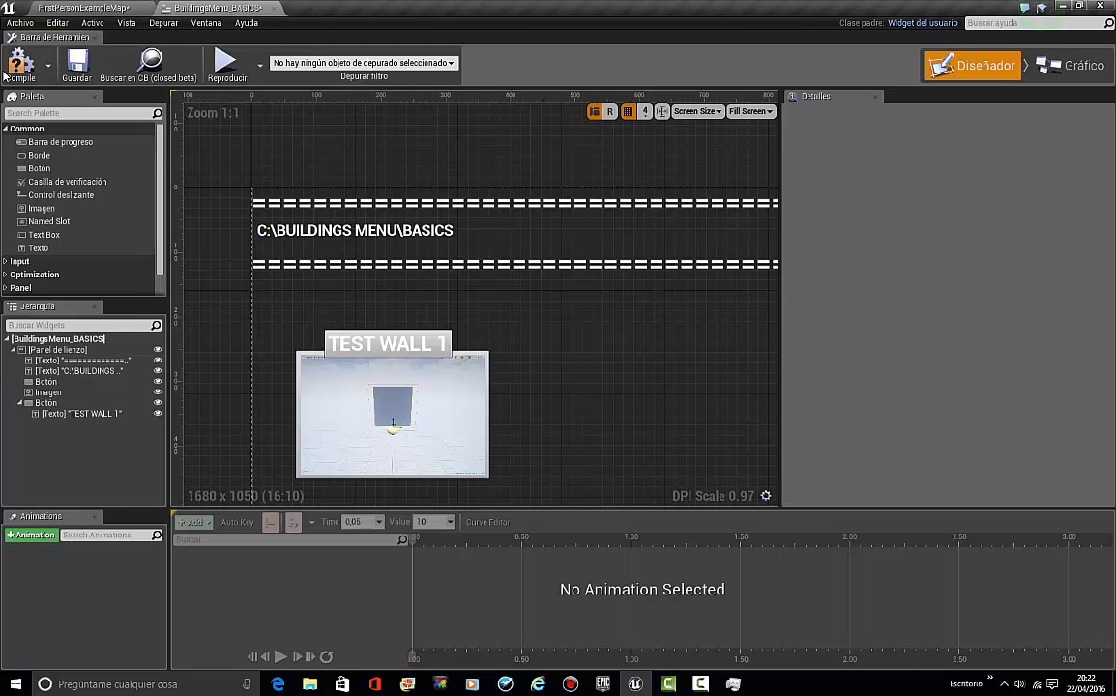
Step: Open the BuildingsMenu widget and bring up the events of its BASICS title button
left_click(82, 8)
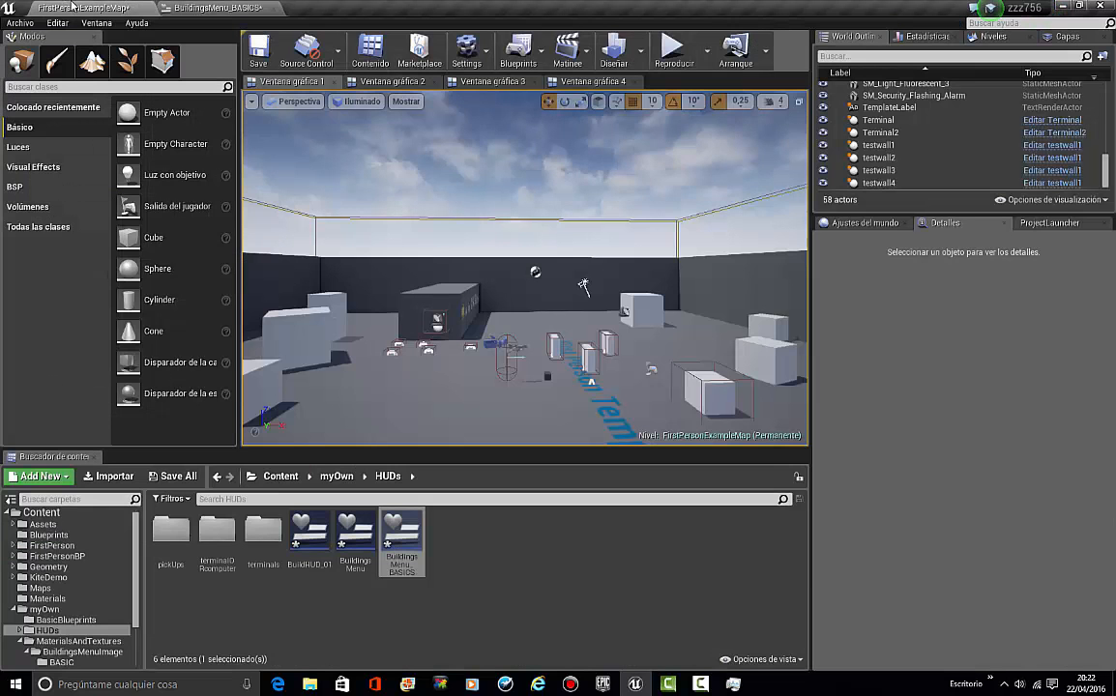
left_click(253, 8)
left_click(77, 7)
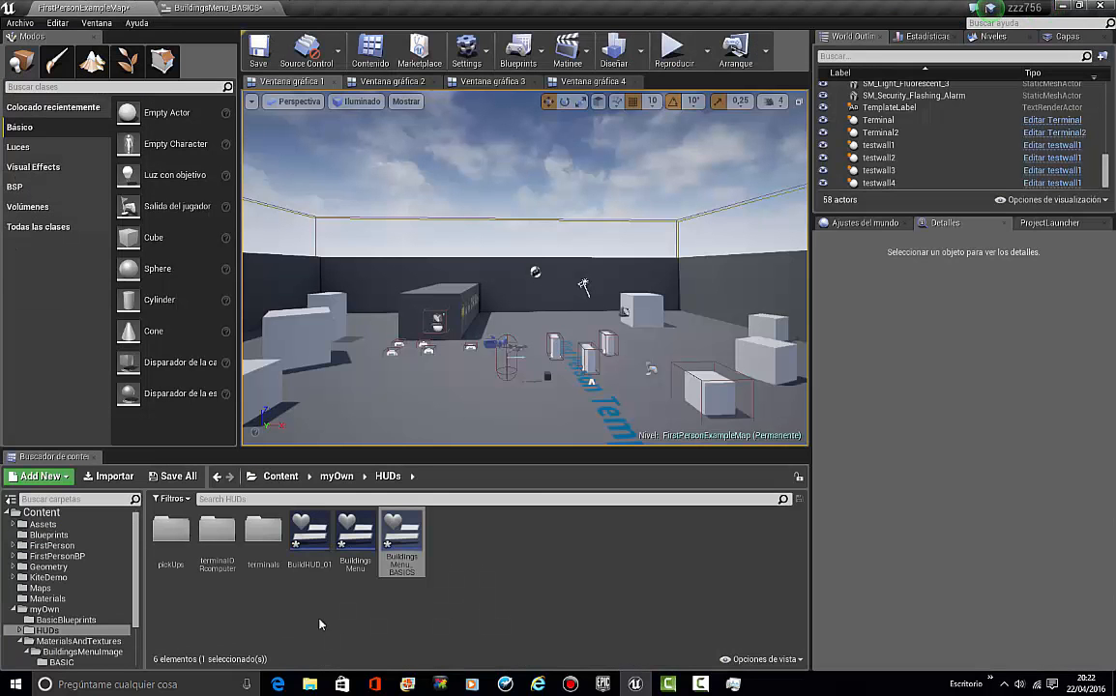
double_click(355, 533)
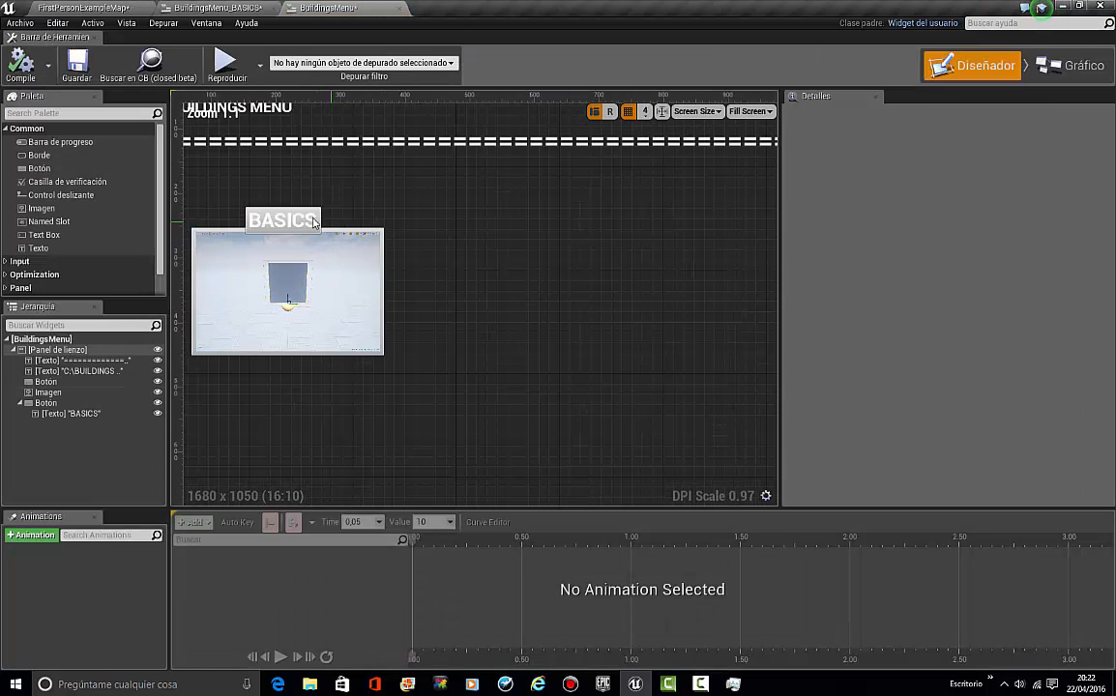
left_click(315, 223)
scroll(966, 346, "down", 5)
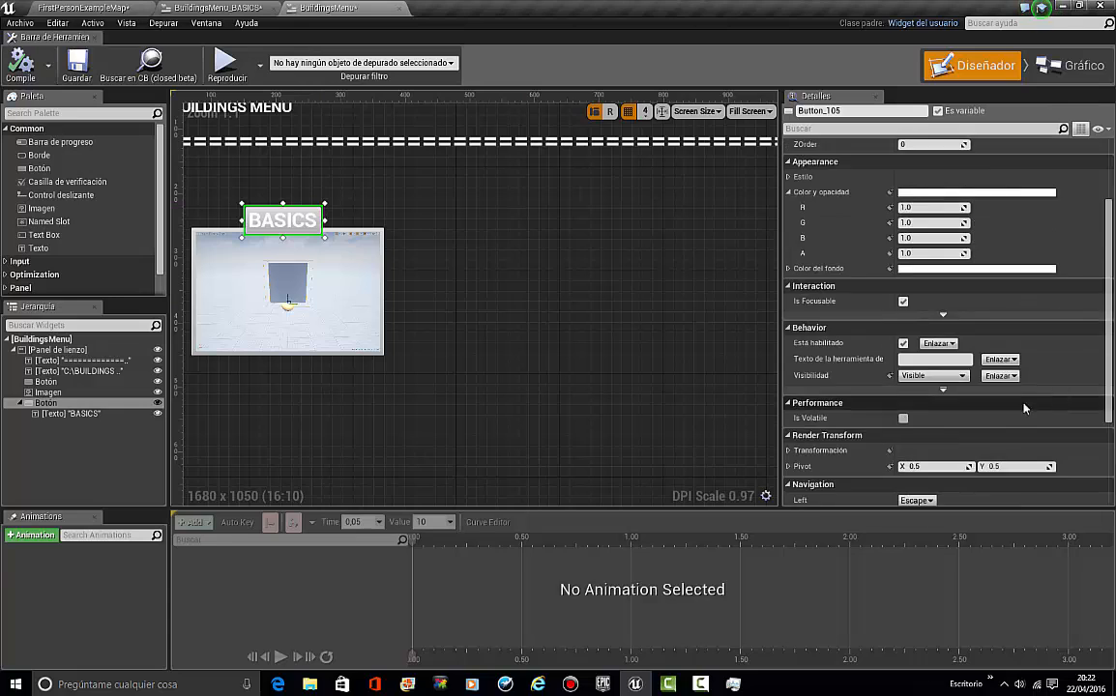
scroll(1020, 404, "down", 3)
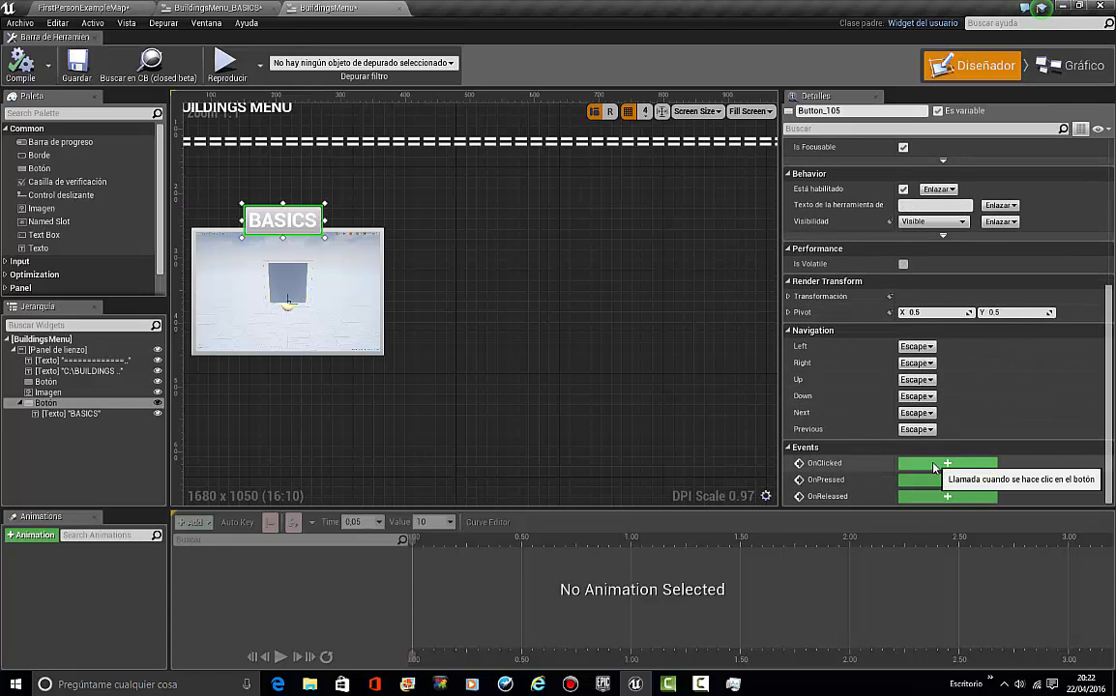
right_click_drag(269, 220, 529, 315)
scroll(529, 315, "down", 2)
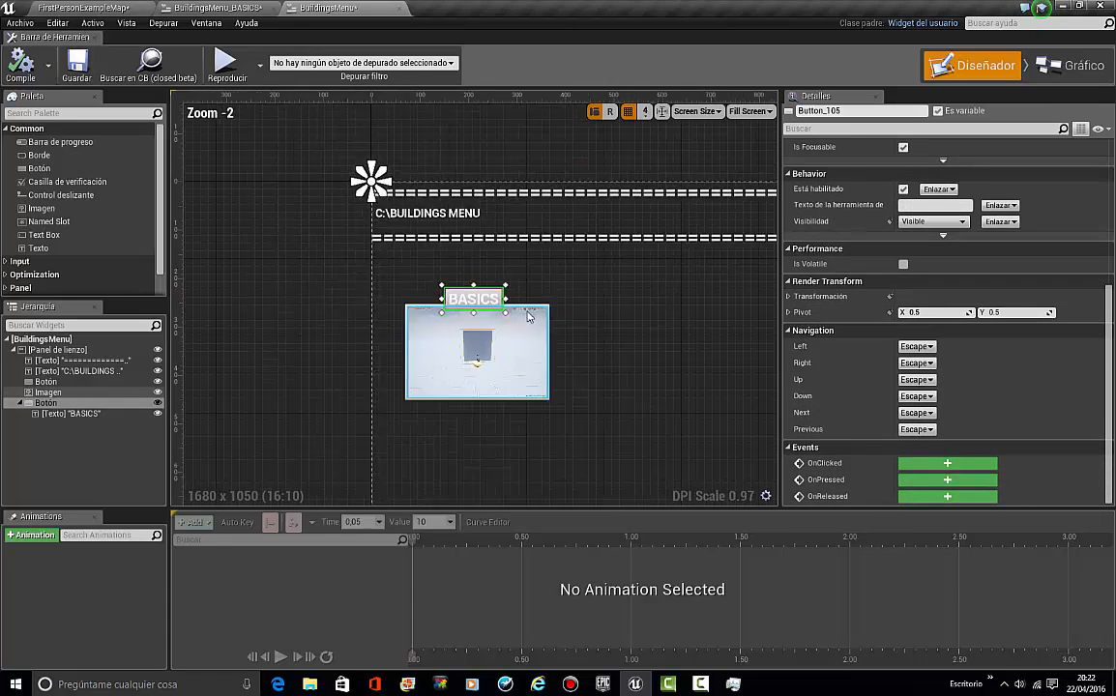
scroll(529, 315, "down", 2)
scroll(397, 266, "up", 5)
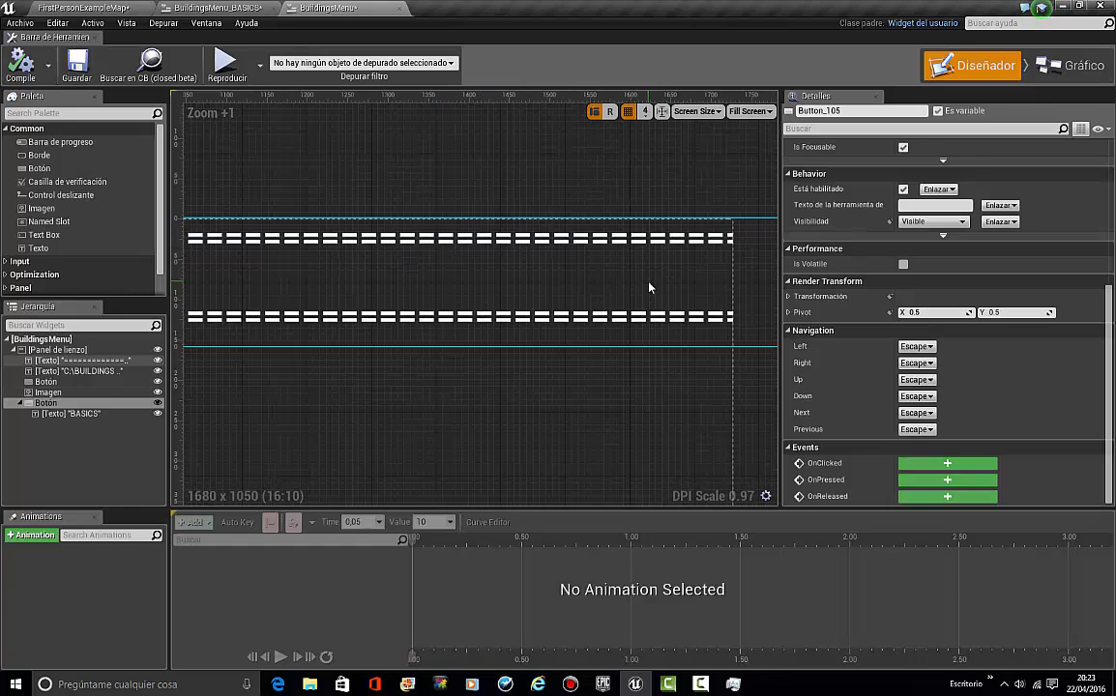
scroll(650, 287, "down", 5)
scroll(600, 304, "up", 4)
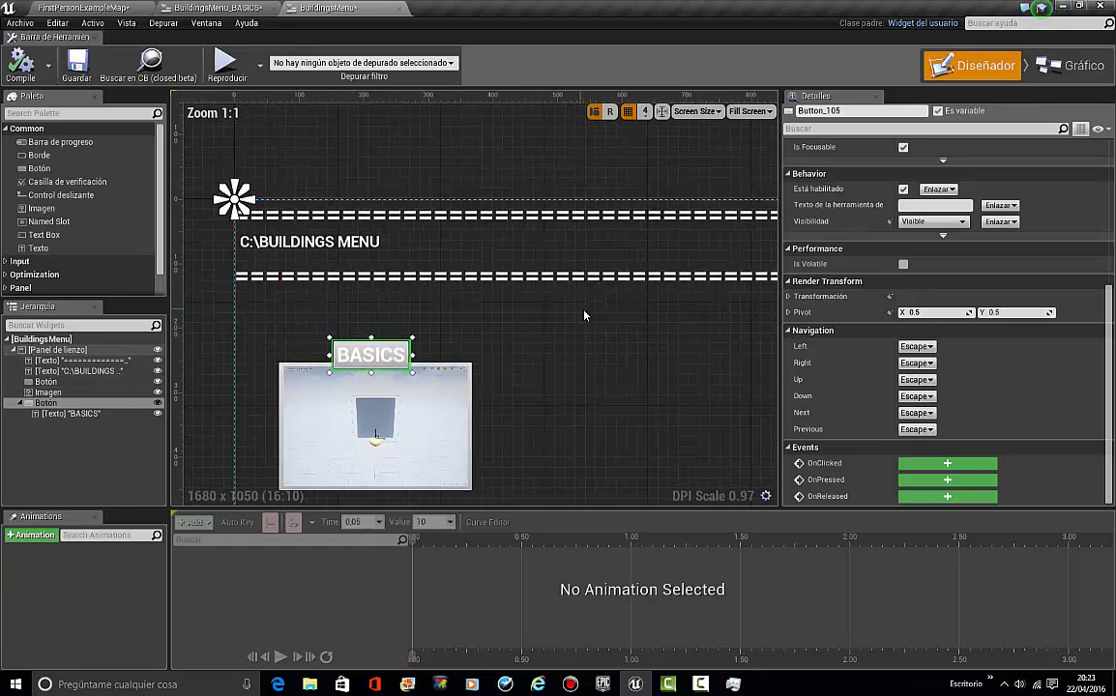
Step: Place a button in the lower-right corner of the BuildingsMenu canvas and put a text block inside it
scroll(584, 316, "down", 6)
scroll(531, 259, "up", 6)
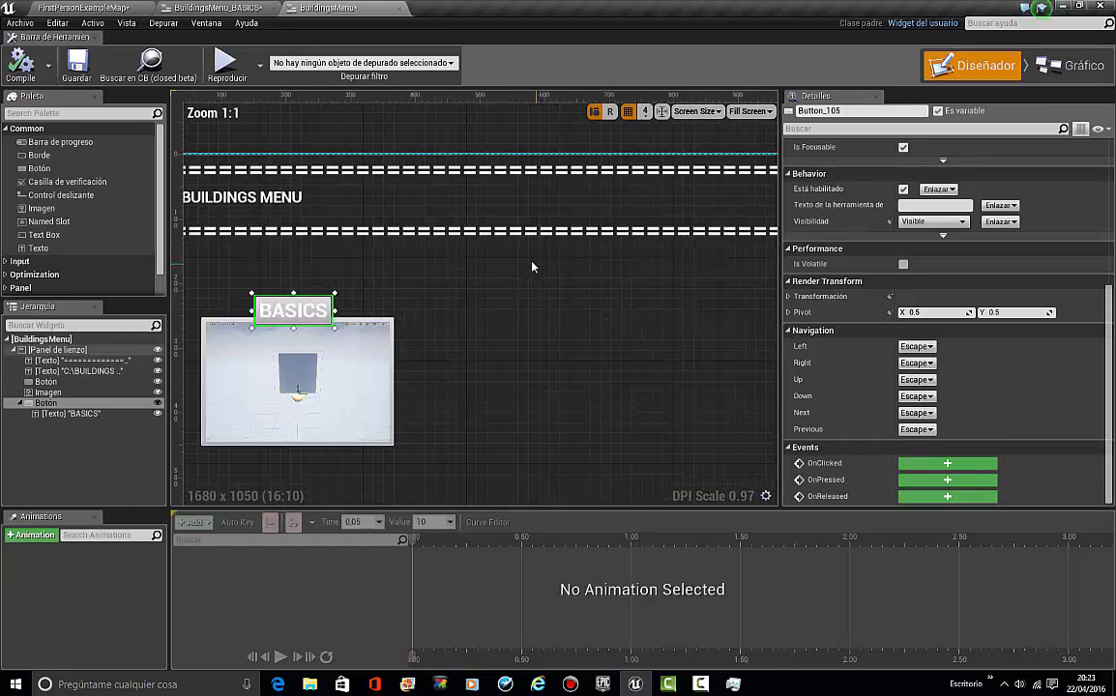
right_click_drag(531, 267, 665, 247)
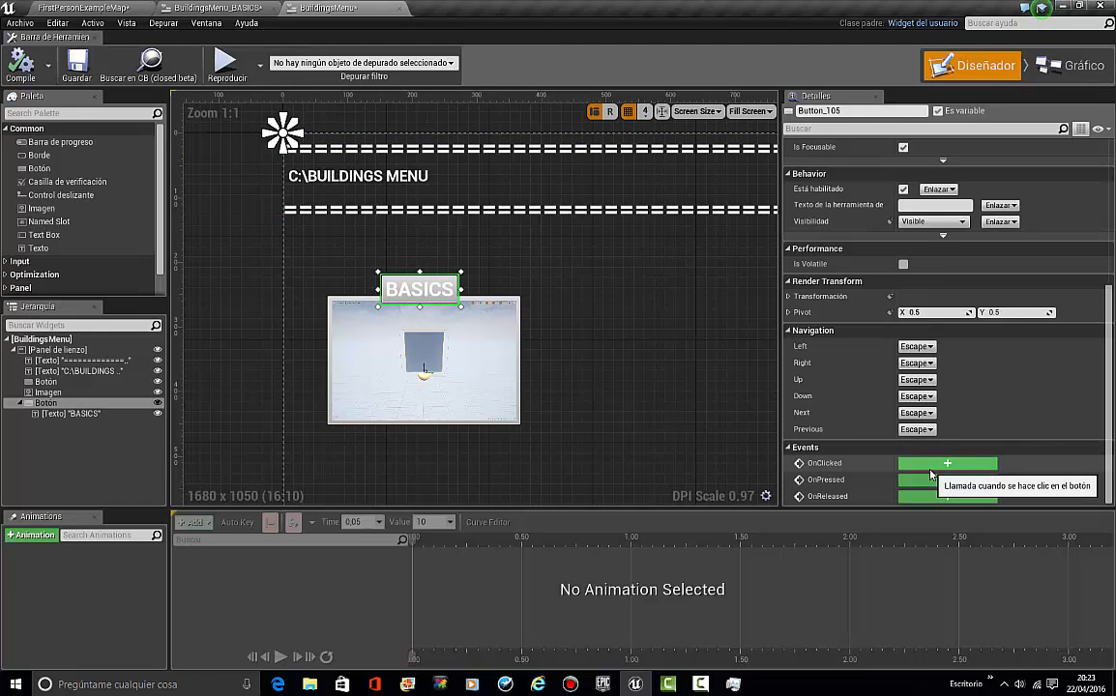
right_click_drag(764, 354, 490, 321)
scroll(490, 321, "down", 5)
left_click(605, 189)
scroll(570, 209, "up", 4)
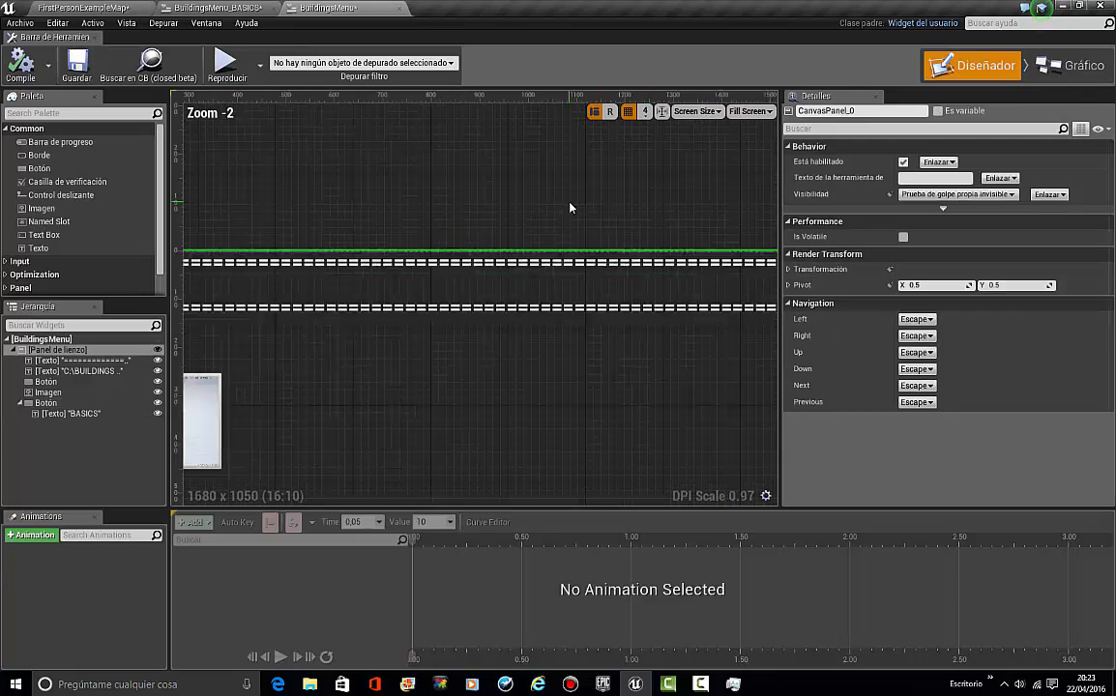
left_click(704, 245)
scroll(443, 311, "down", 5)
scroll(580, 318, "up", 6)
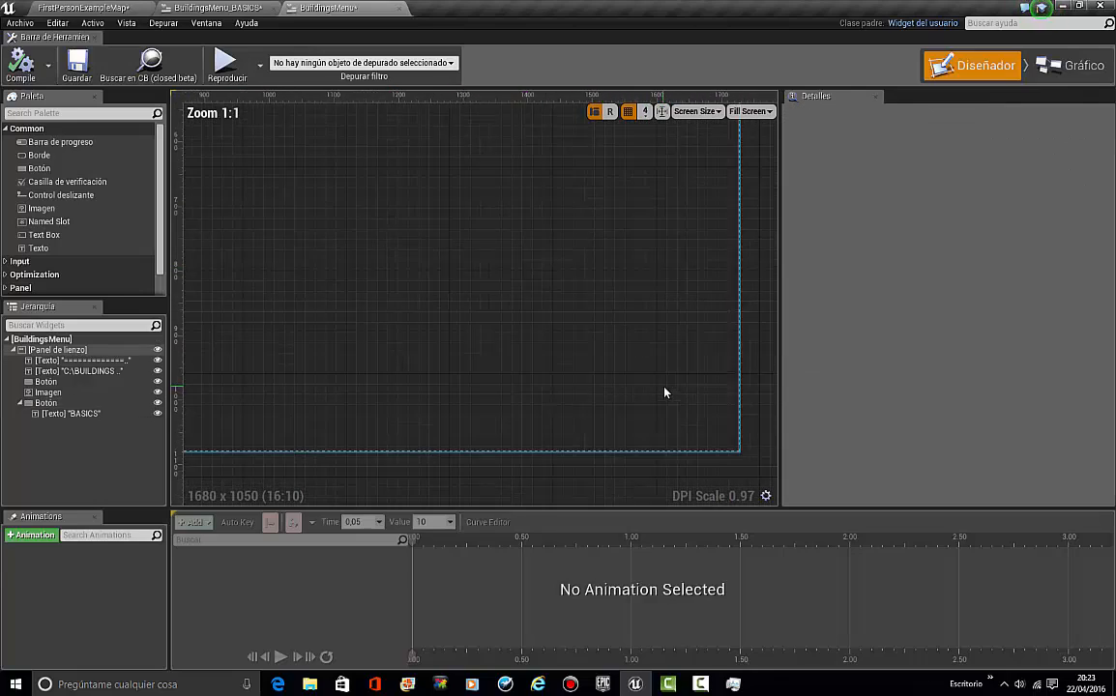
scroll(466, 276, "up", 6)
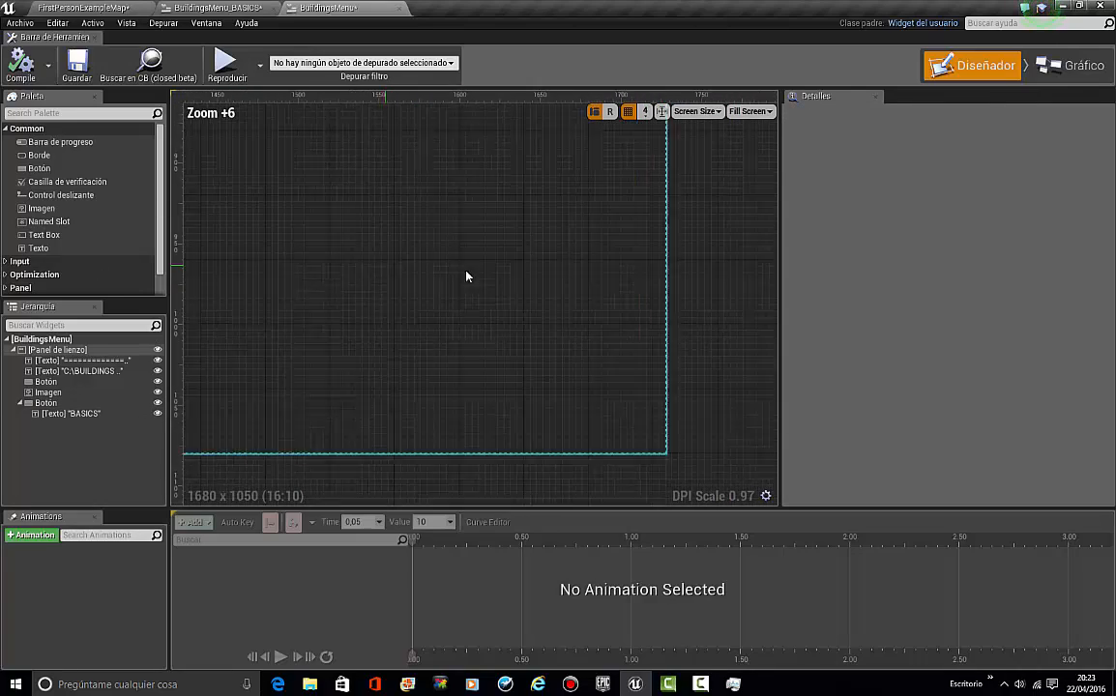
left_click(69, 171)
left_click_drag(70, 171, 369, 375)
left_click_drag(39, 247, 414, 389)
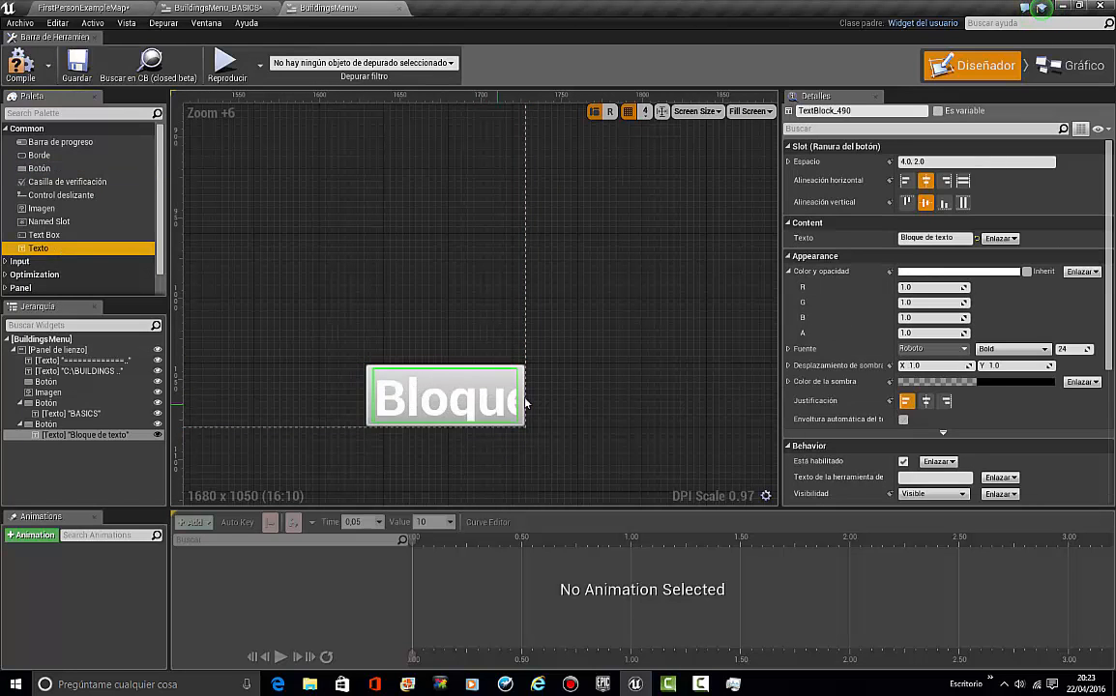
Step: Make the new corner button size to its content and set its text to CLOSE
left_click(368, 378)
left_click(903, 257)
left_click(450, 411)
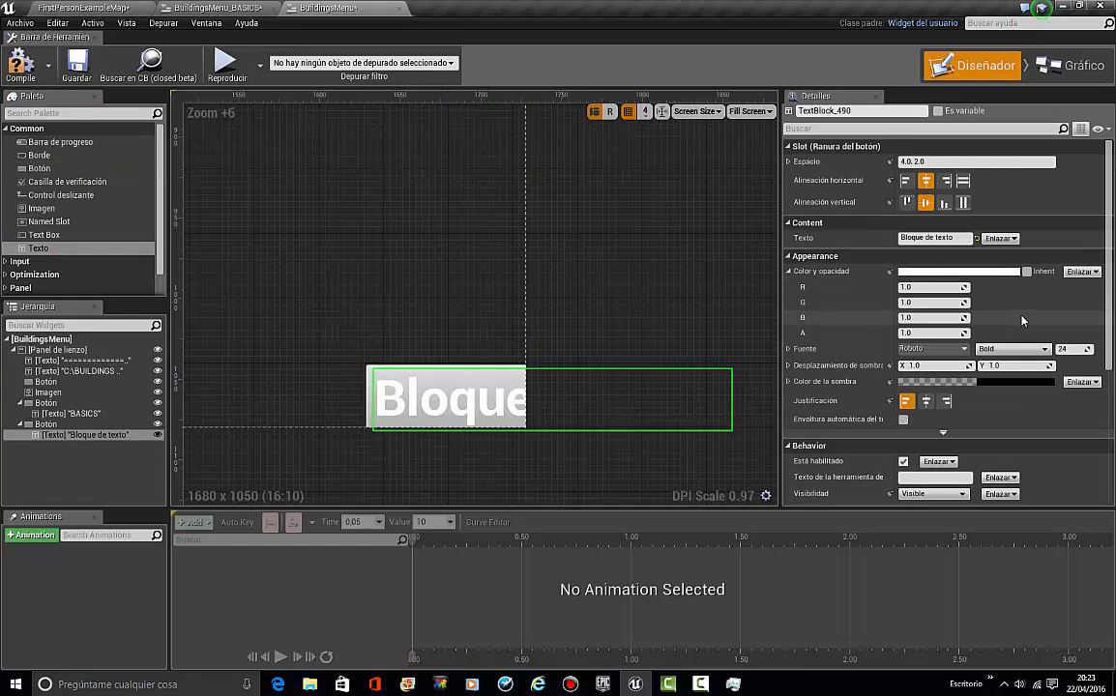
left_click(957, 239)
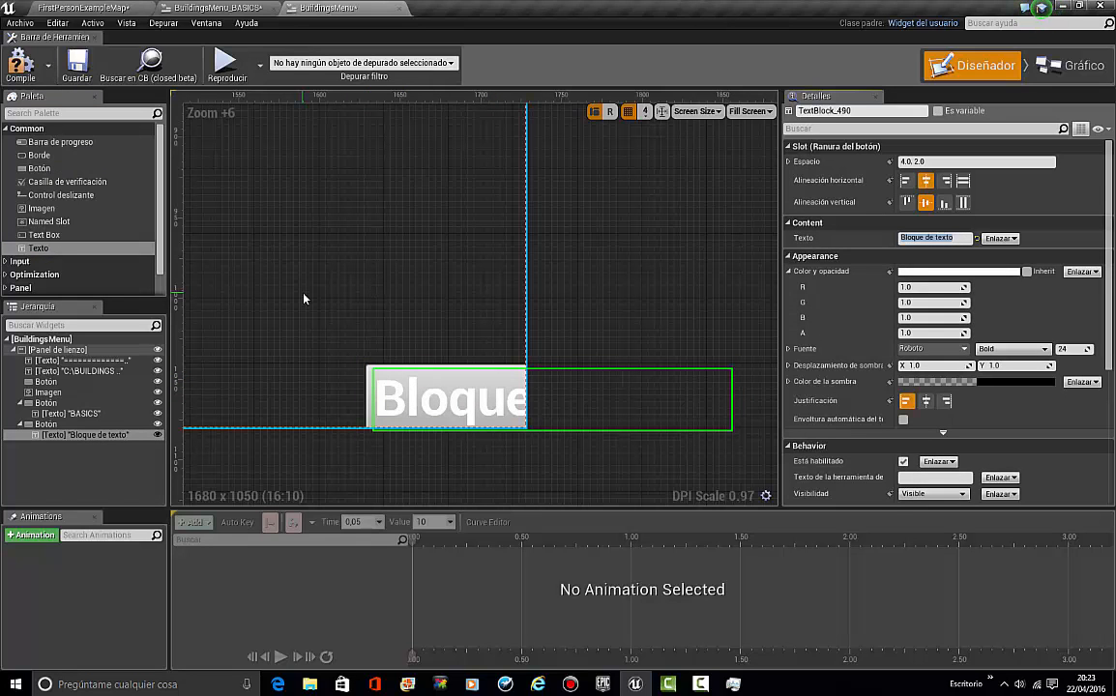
type("CLOSE")
key("Return")
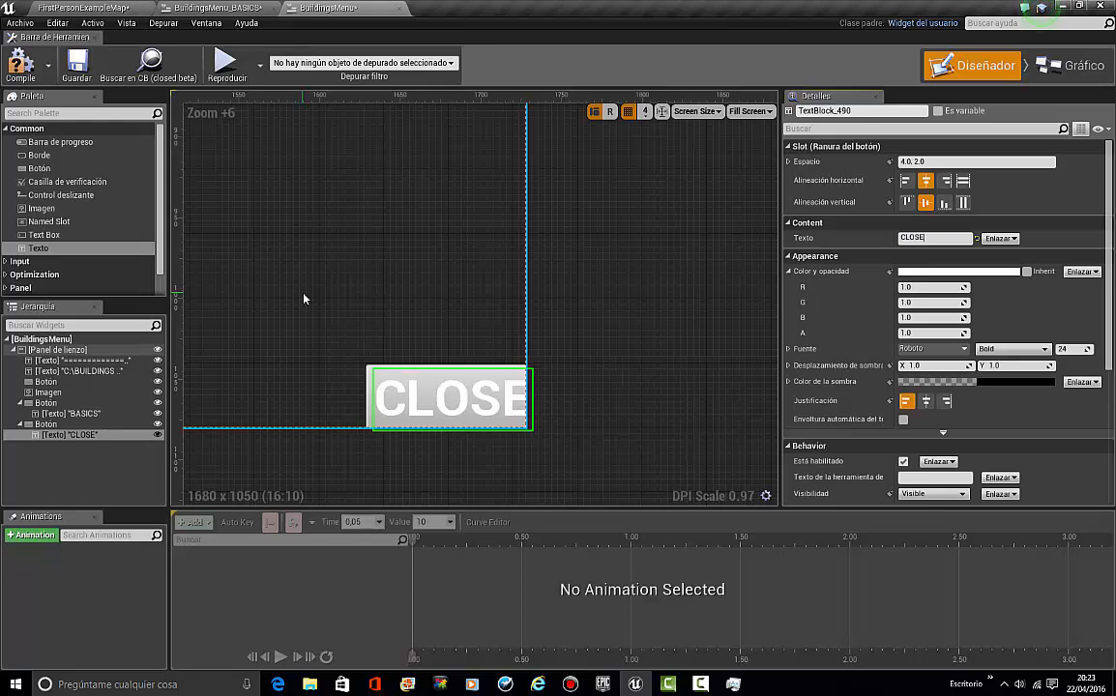
Step: Move the CLOSE button fully inside the canvas's lower-right corner and deselect it
left_click(368, 401)
mouse_move(370, 405)
left_mouse_down()
mouse_move(348, 387)
mouse_move(352, 399)
left_mouse_up()
left_click(599, 274)
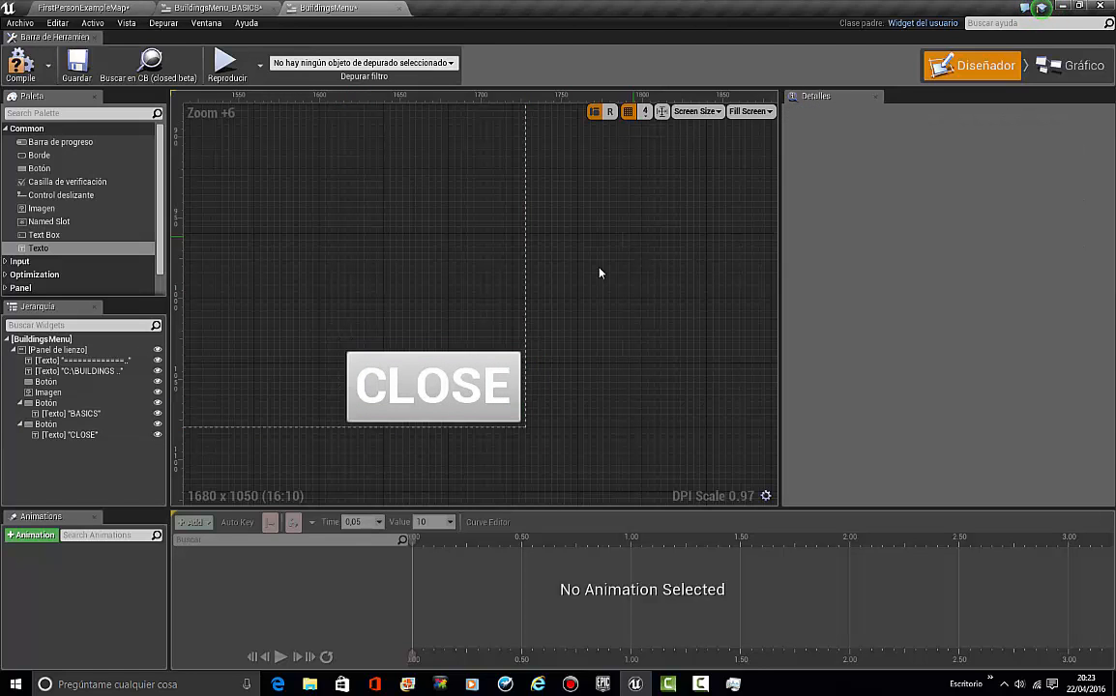
Step: Add an OnClicked event for the CLOSE button that runs Remove All Widgets, compile, and return to the widget's design view
left_click(349, 368)
scroll(1039, 424, "down", 5)
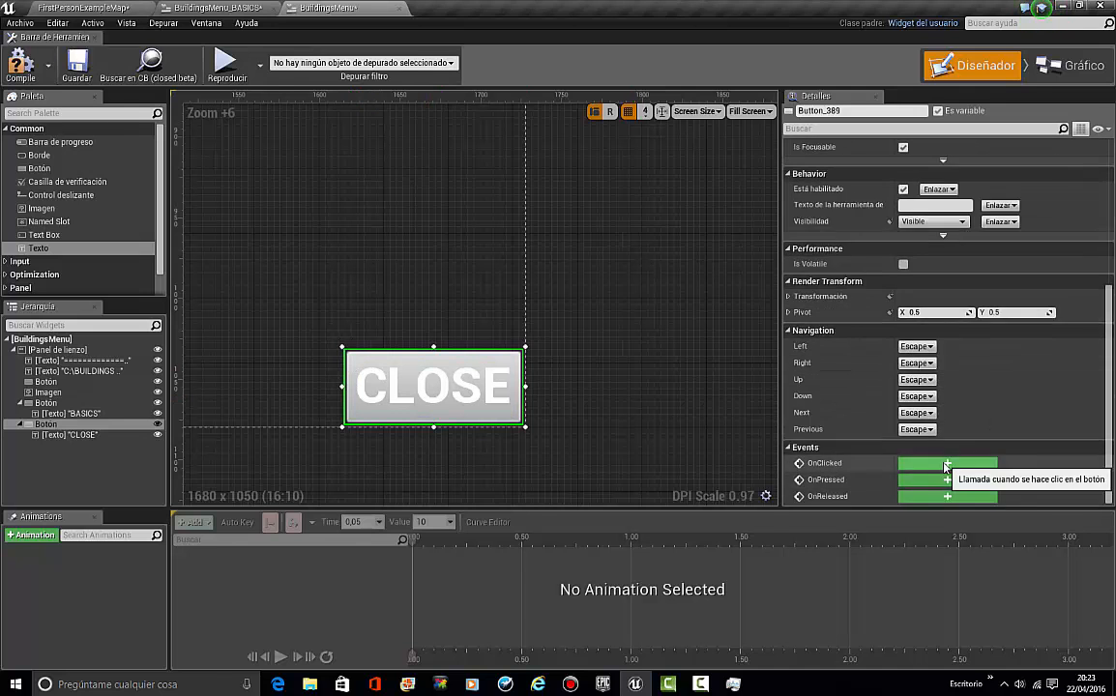
left_click(943, 461)
left_click_drag(845, 325, 845, 325)
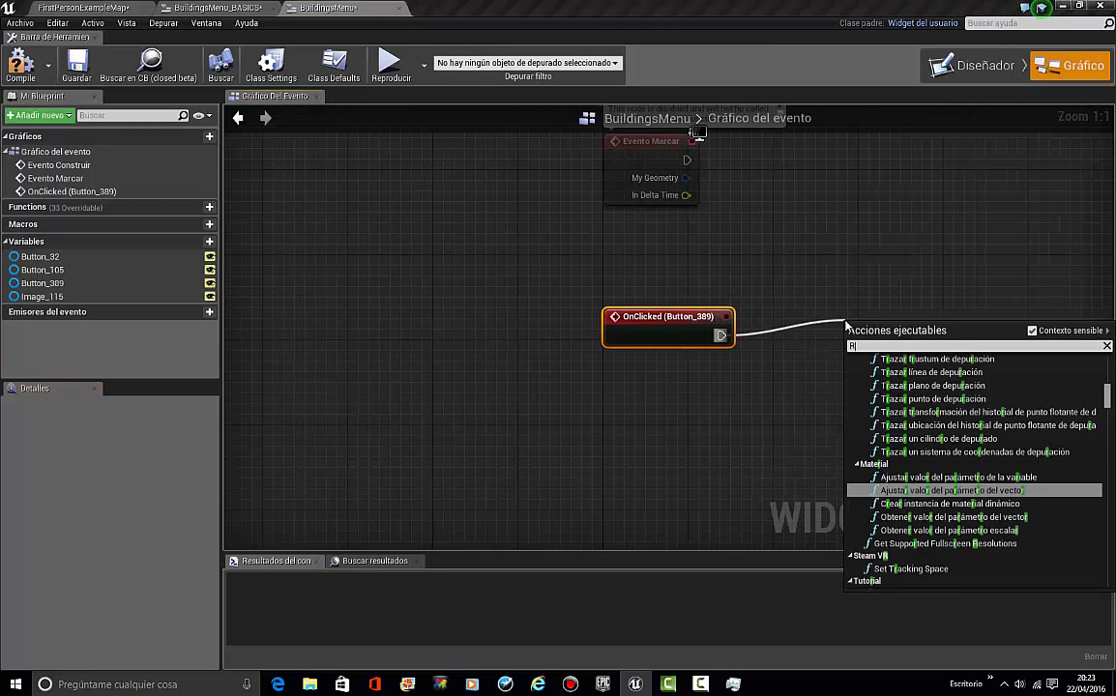
type("REMOVE A")
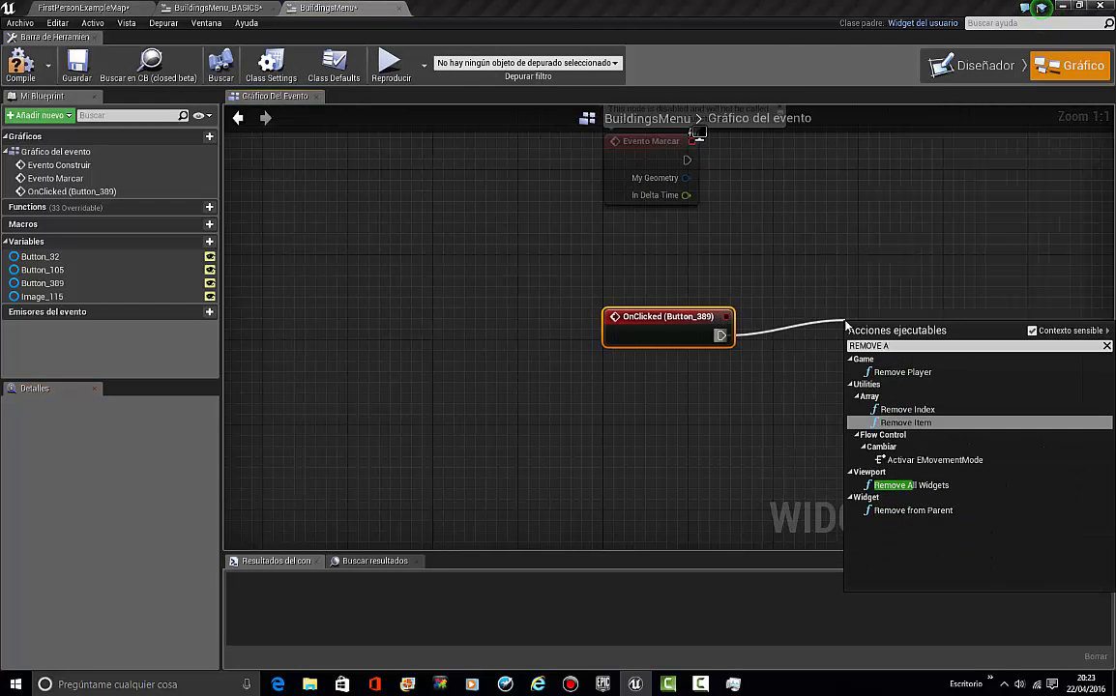
type("LL")
key("Return")
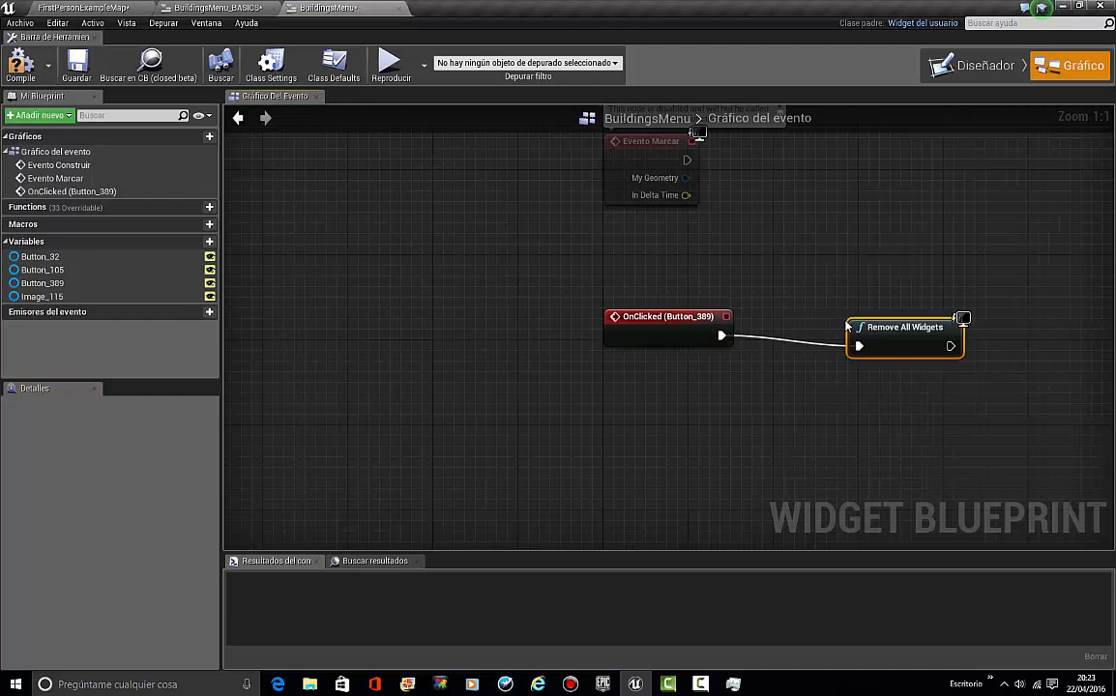
left_click(20, 64)
left_click(967, 66)
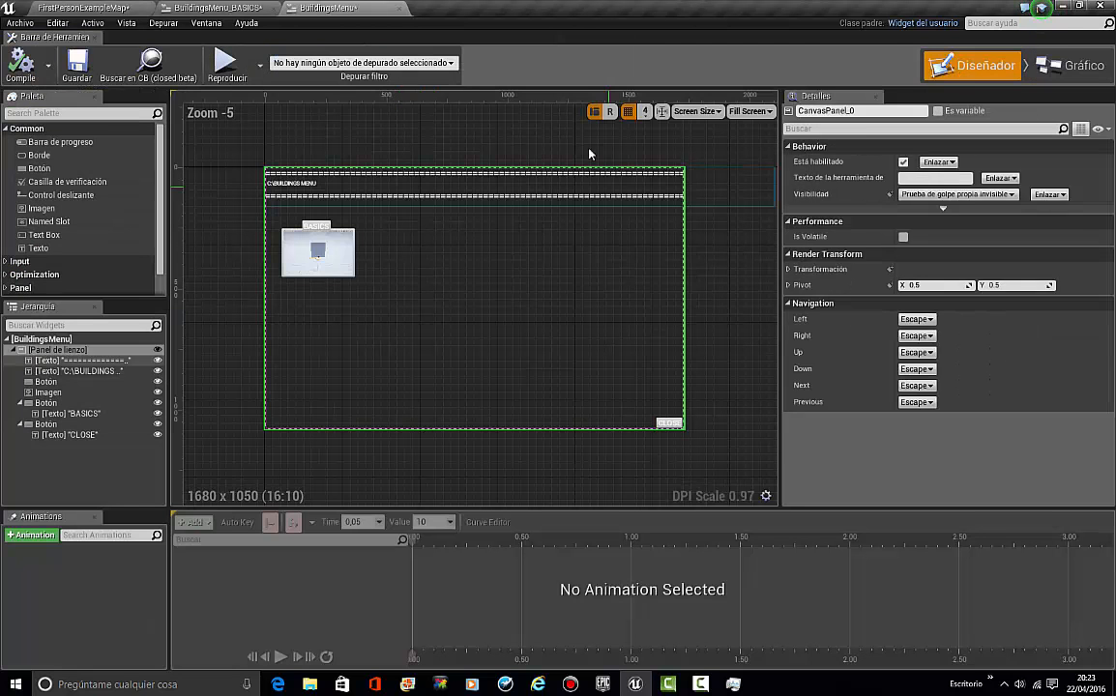
left_click(625, 454)
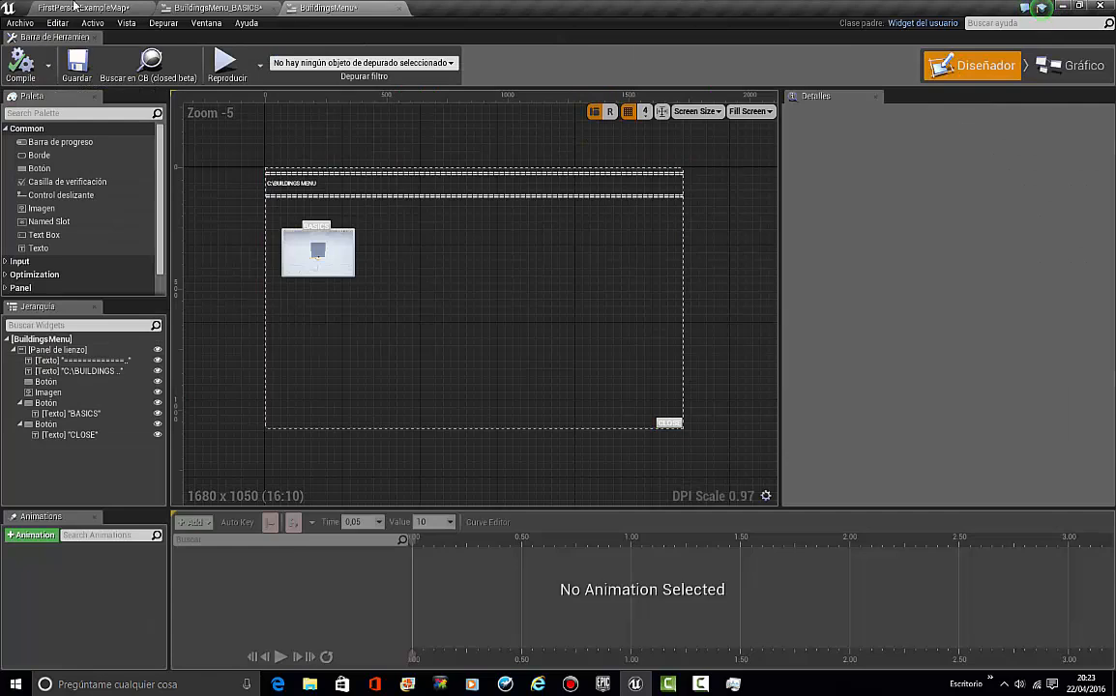
Step: Play the level full screen, open the buildings menu, test its CLOSE button, and stop playing
left_click(74, 7)
left_click(667, 48)
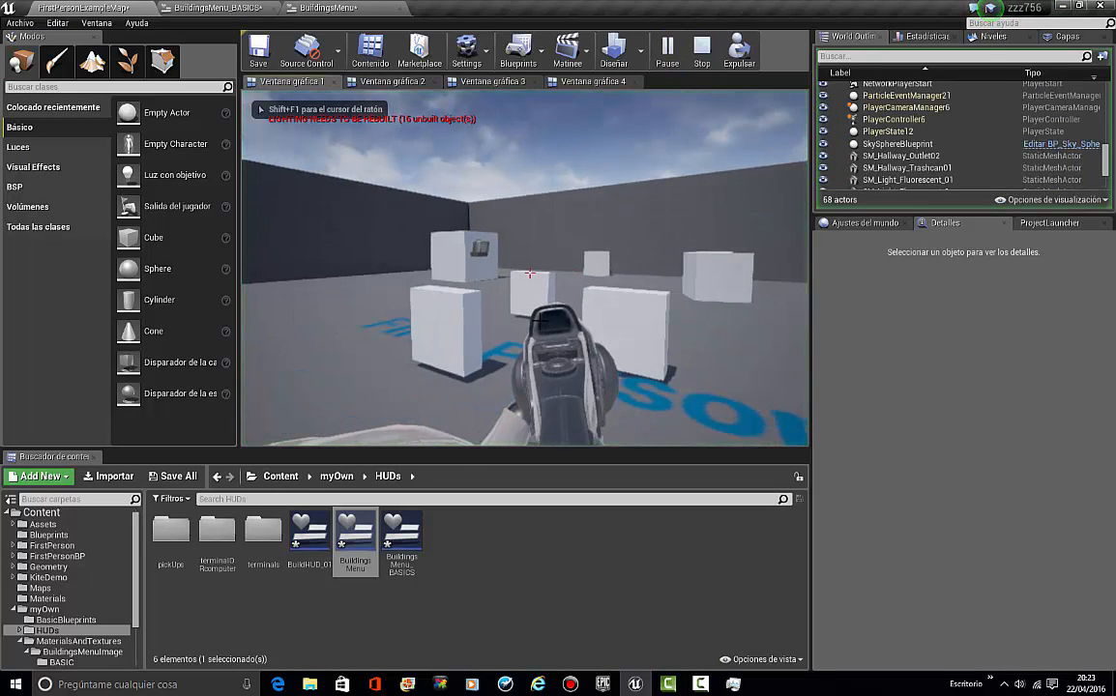
key("F11")
key("b")
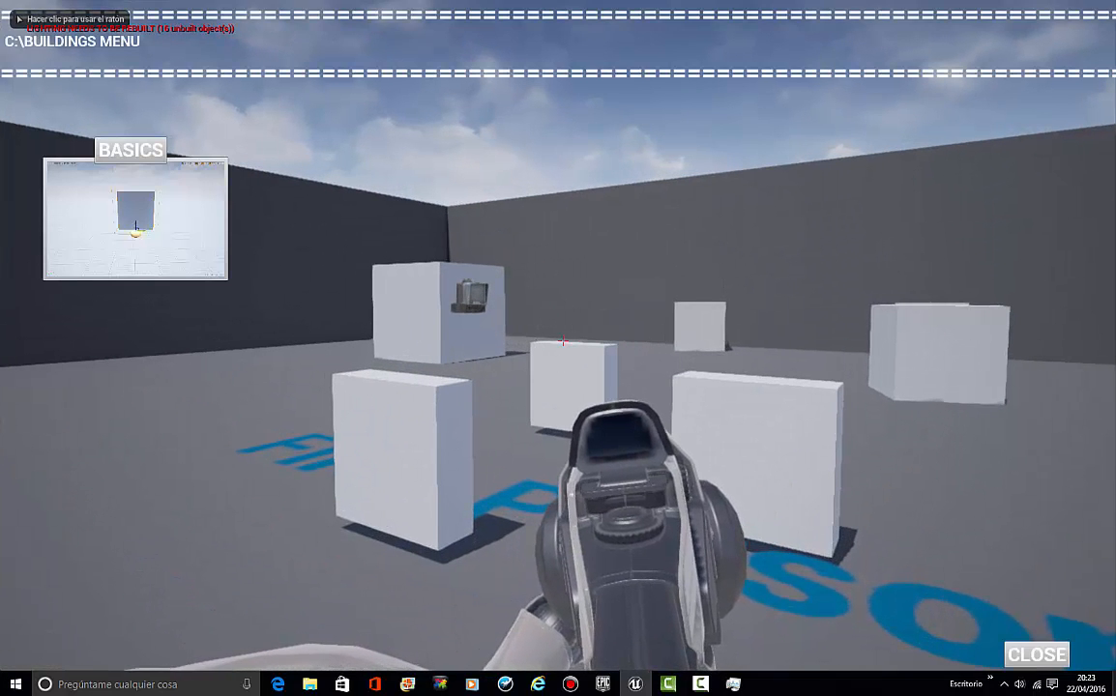
left_click(1039, 658)
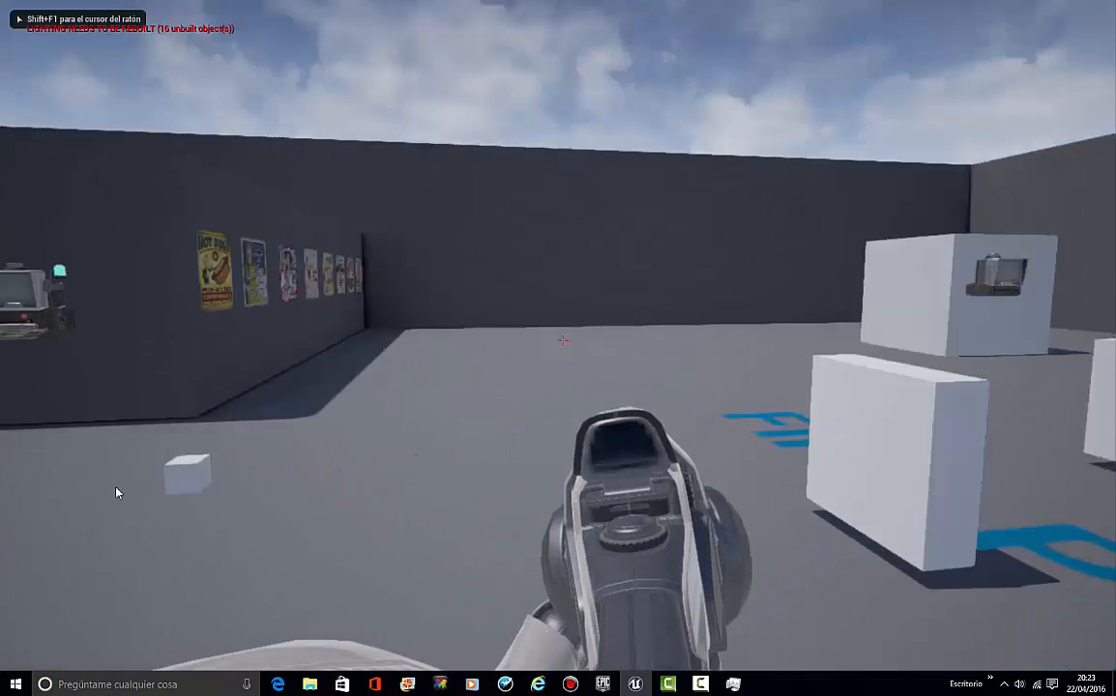
key("Escape")
key("F11")
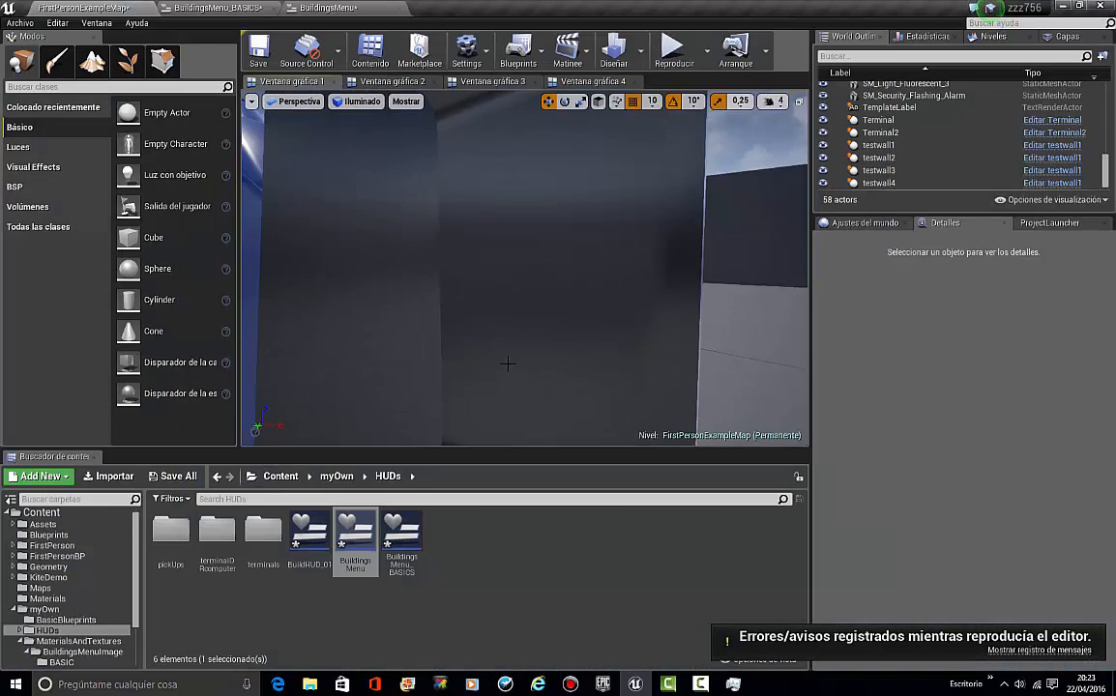
Step: Compare the lower-right corner of BuildingsMenu_BASICS with the CLOSE button's placement in BuildingsMenu
left_click(283, 7)
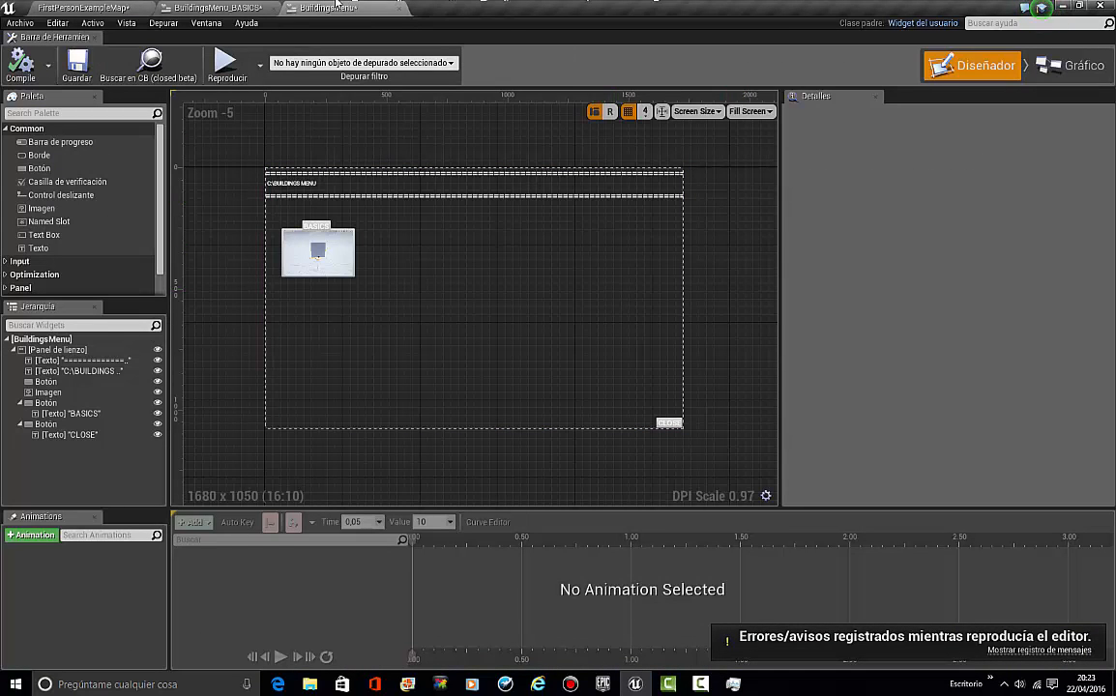
left_click(218, 8)
scroll(402, 316, "down", 5)
right_click_drag(506, 324, 353, 80)
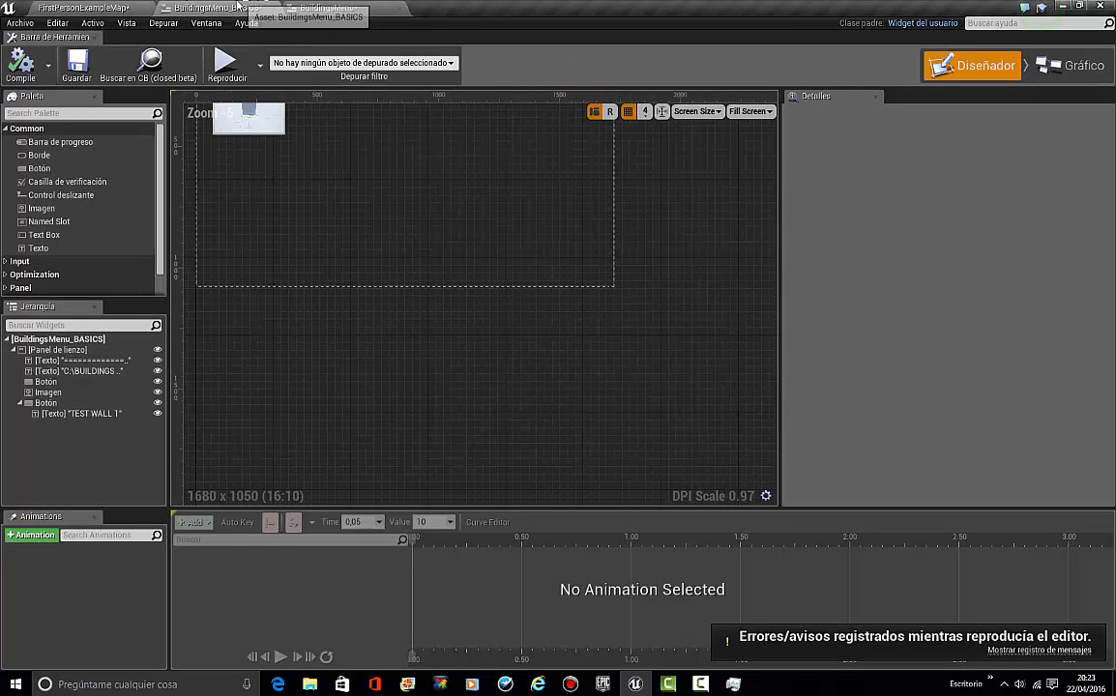
right_click_drag(406, 259, 307, 171)
scroll(496, 342, "up", 9)
scroll(385, 213, "up", 1)
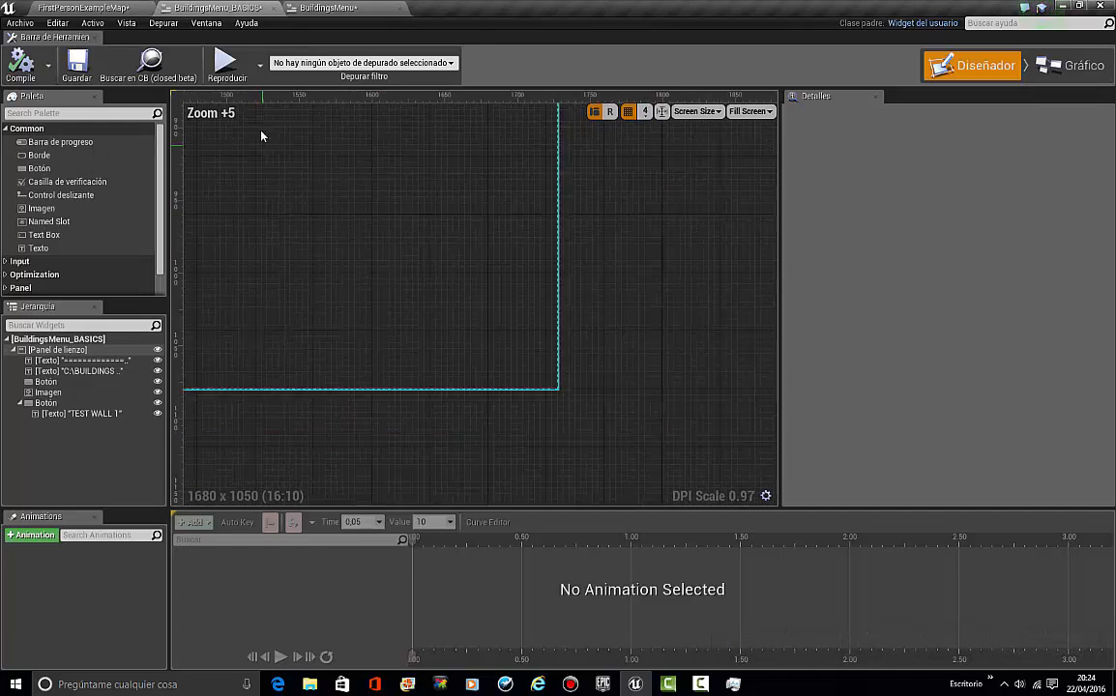
left_click(311, 7)
right_click_drag(522, 176, 479, 150)
scroll(461, 451, "up", 6)
right_click_drag(605, 377, 372, 263)
scroll(372, 263, "up", 7)
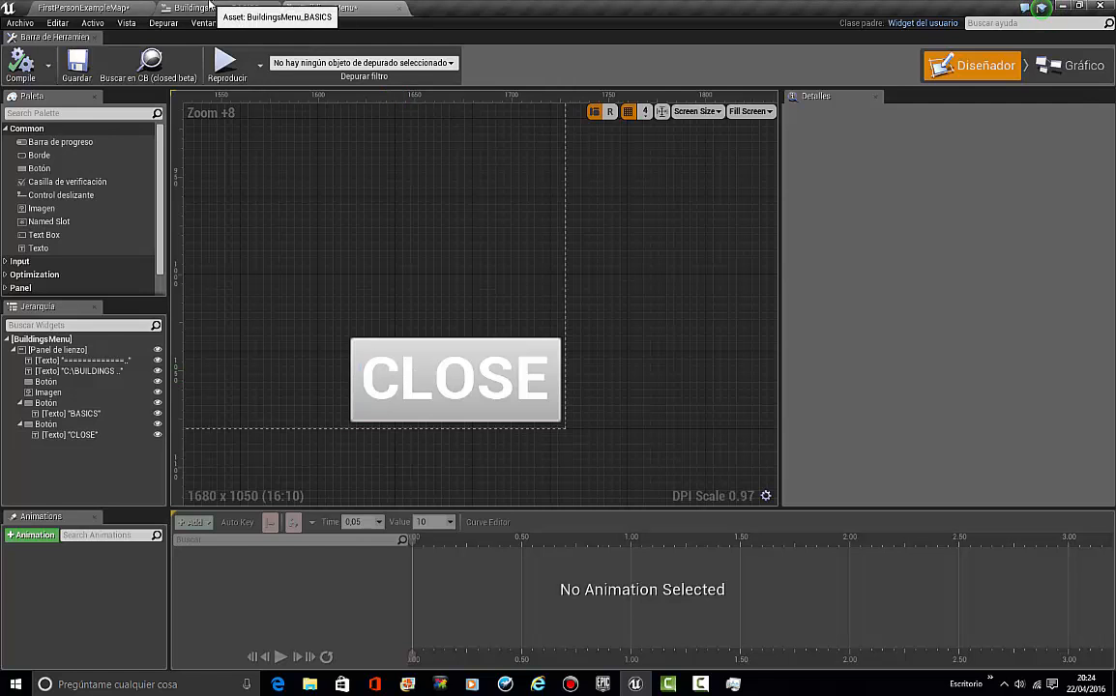
Step: In BuildingsMenu_BASICS, add a button at Position X 1640, Y 1036 in the canvas's lower-right corner and nest a new text block in it
left_click(209, 4)
scroll(597, 401, "up", 6)
right_click_drag(597, 401, 471, 222)
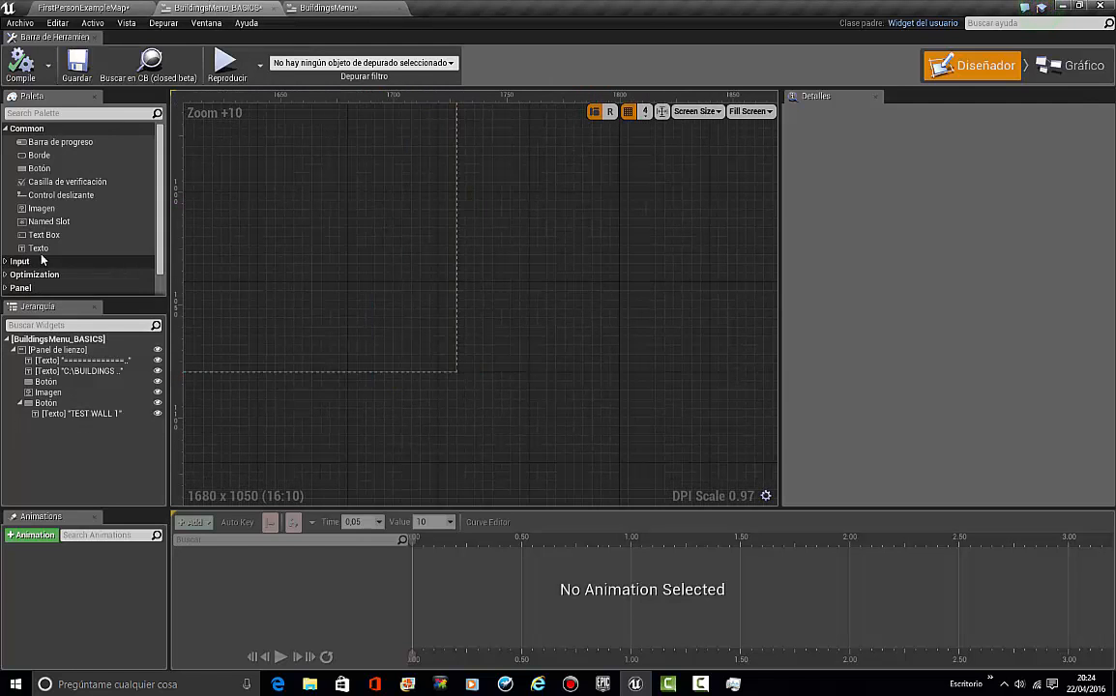
left_click_drag(43, 235, 319, 146)
left_click_drag(345, 328, 260, 276)
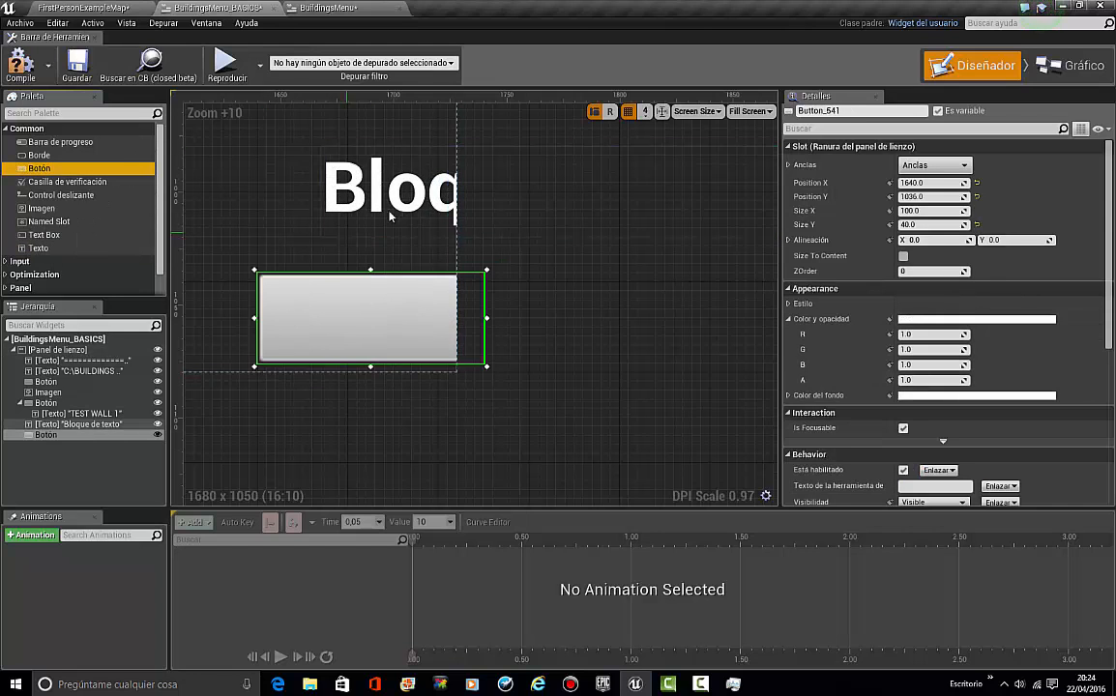
left_click_drag(367, 187, 327, 327)
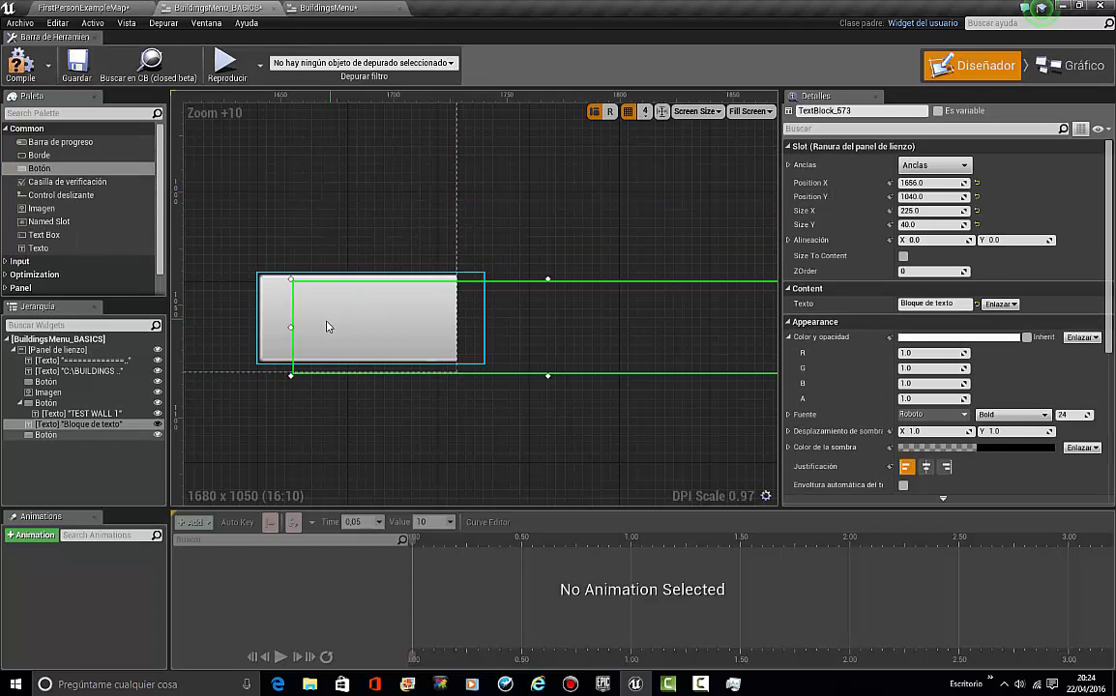
left_click_drag(77, 424, 53, 435)
left_click(53, 427)
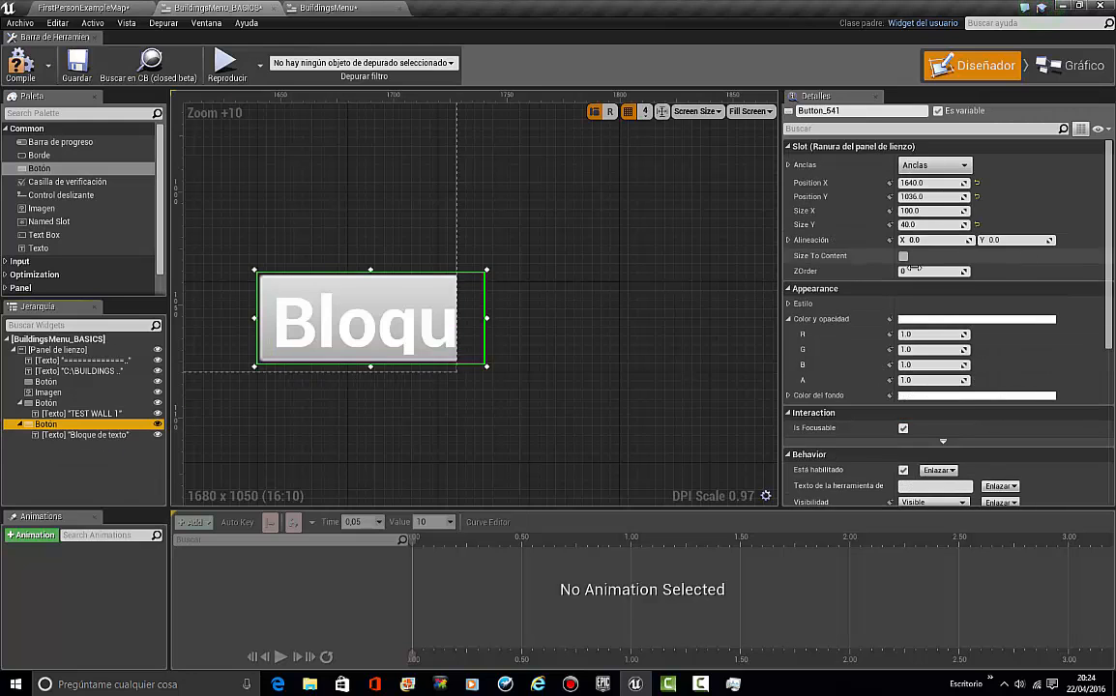
Step: Make the new BuildingsMenu_BASICS button size to its content and set its text to BACK
left_click(904, 258)
right_click_drag(420, 336, 436, 341)
left_click(437, 341)
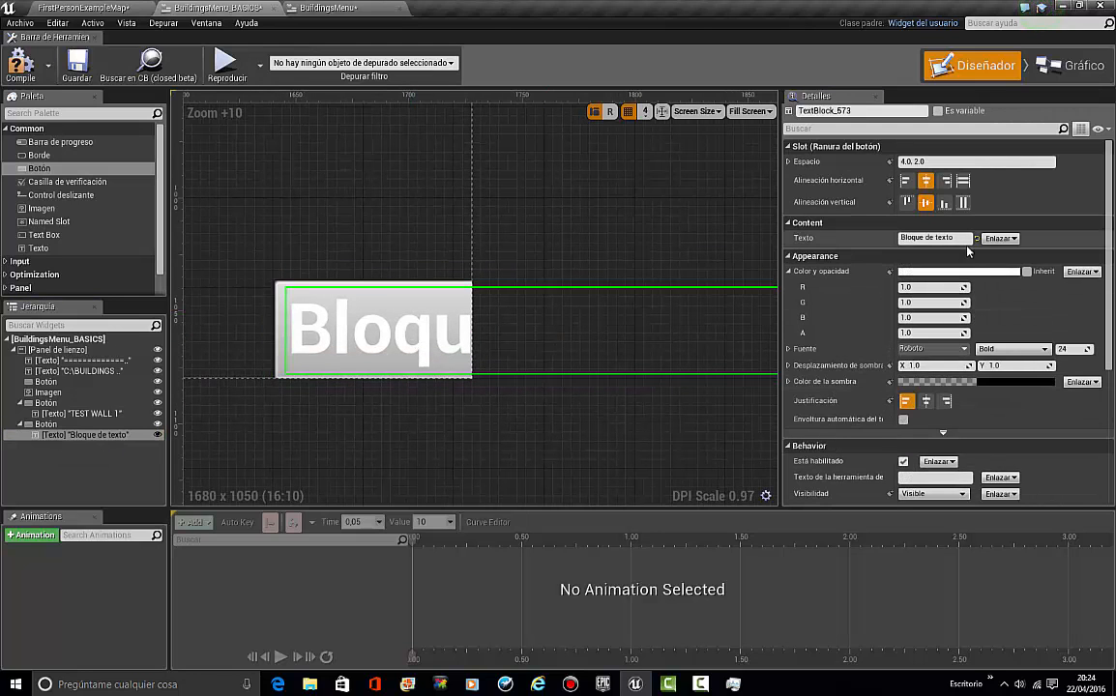
key("Return")
Step: Move the BACK button to Position X 1632, Y 1032, inside the canvas corner, and deselect it
left_click(281, 314)
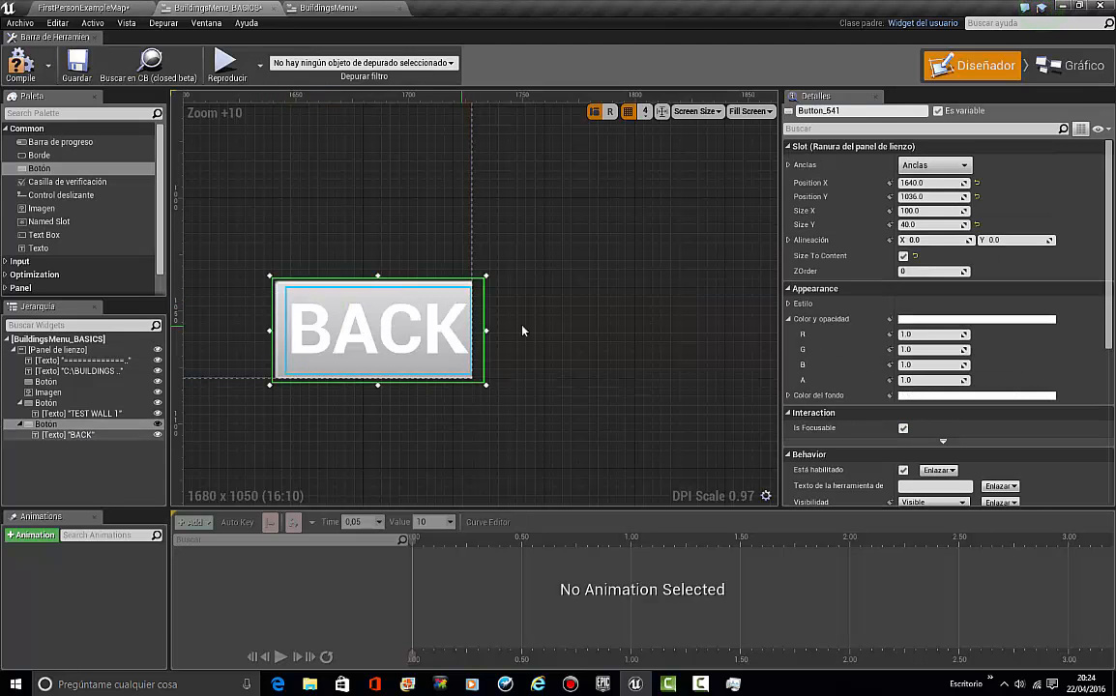
left_click(526, 294)
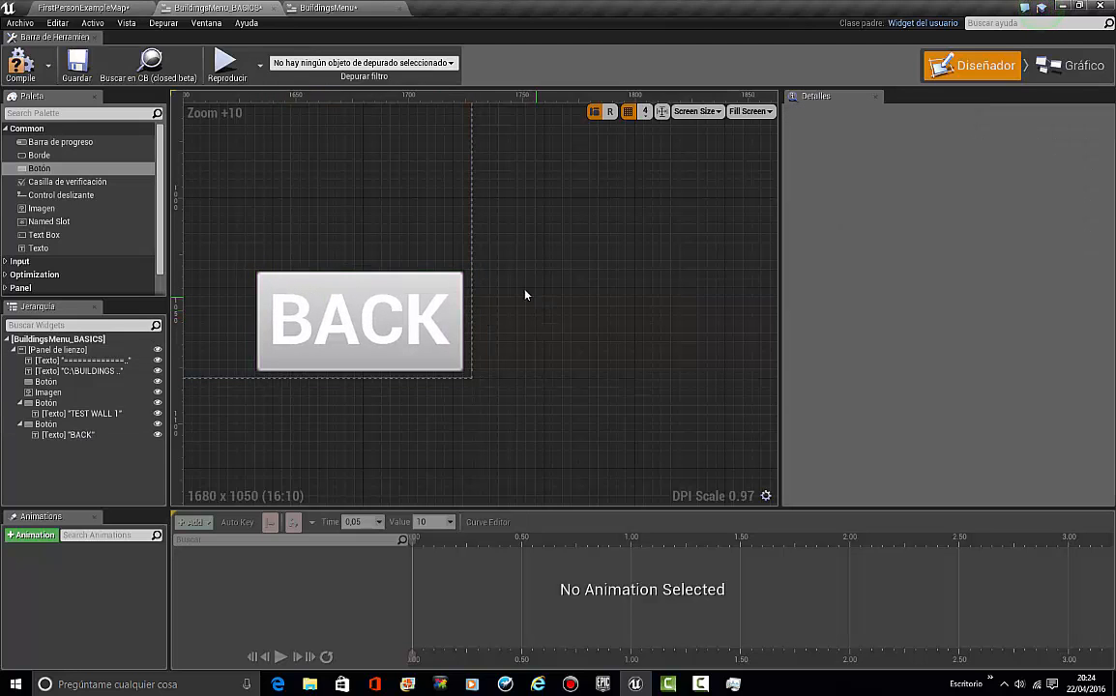
Step: Add an OnClicked event for the BACK button and connect a Remove All Widgets node to it
left_click(280, 282)
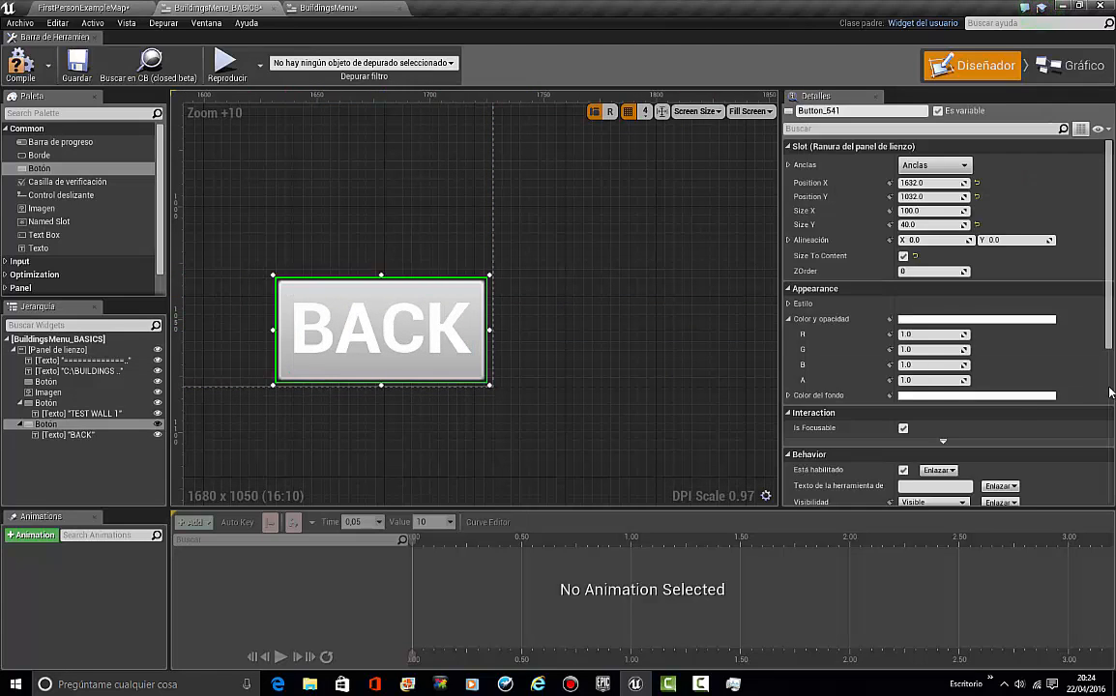
scroll(916, 390, "down", 10)
left_click(944, 463)
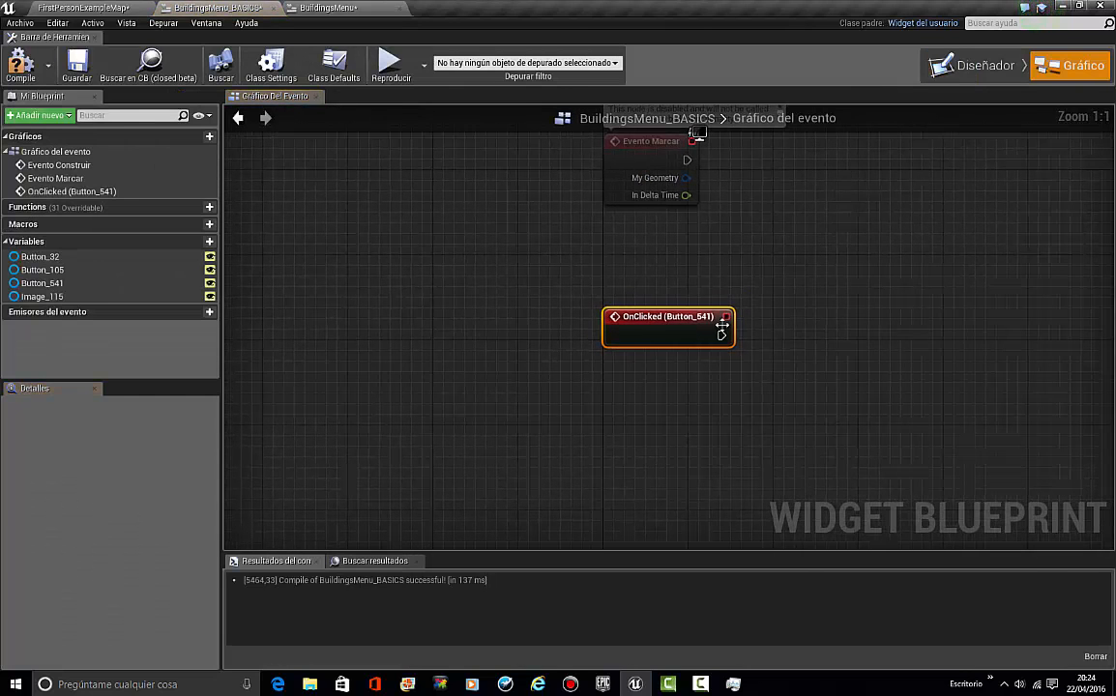
left_click_drag(763, 340, 768, 337)
type("REMOVE")
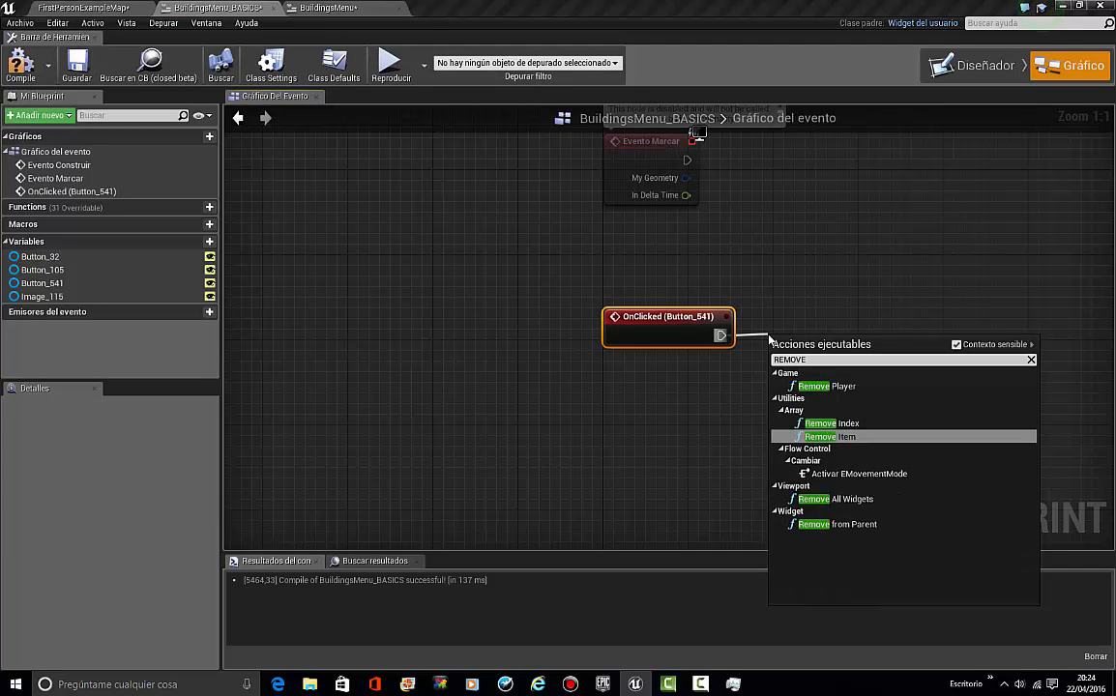
left_click(838, 499)
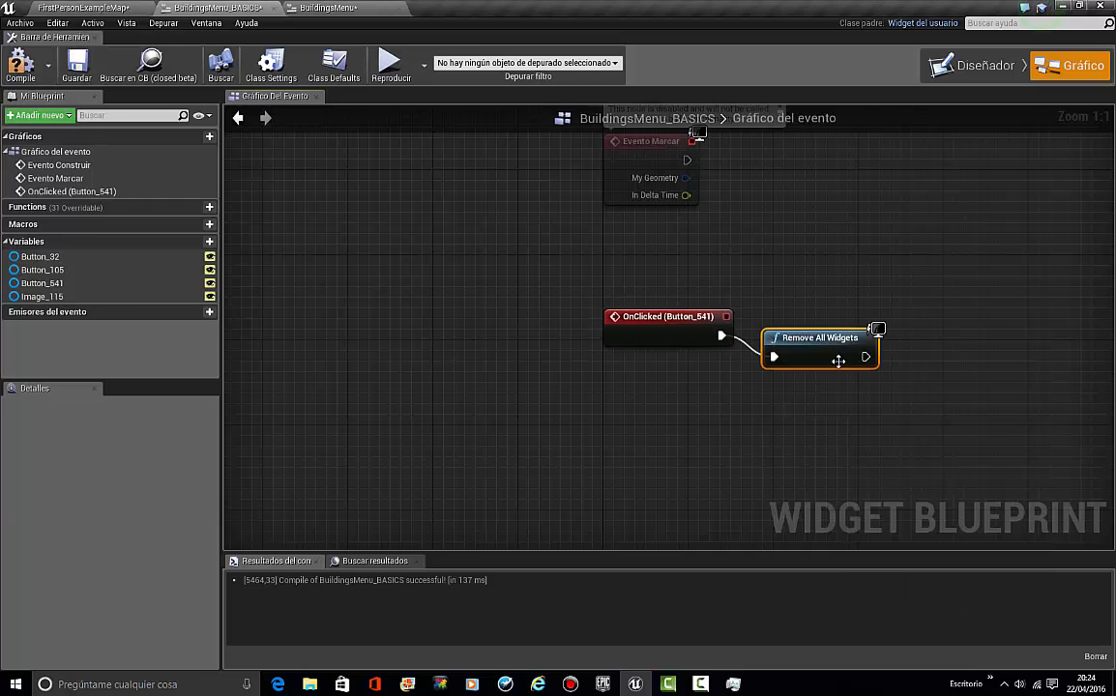
Step: After Remove All Widgets in the BACK button's event, add a Create Widget node with its class set to BuildingsMenu
right_click_drag(870, 383, 602, 384)
left_click_drag(625, 361, 677, 351)
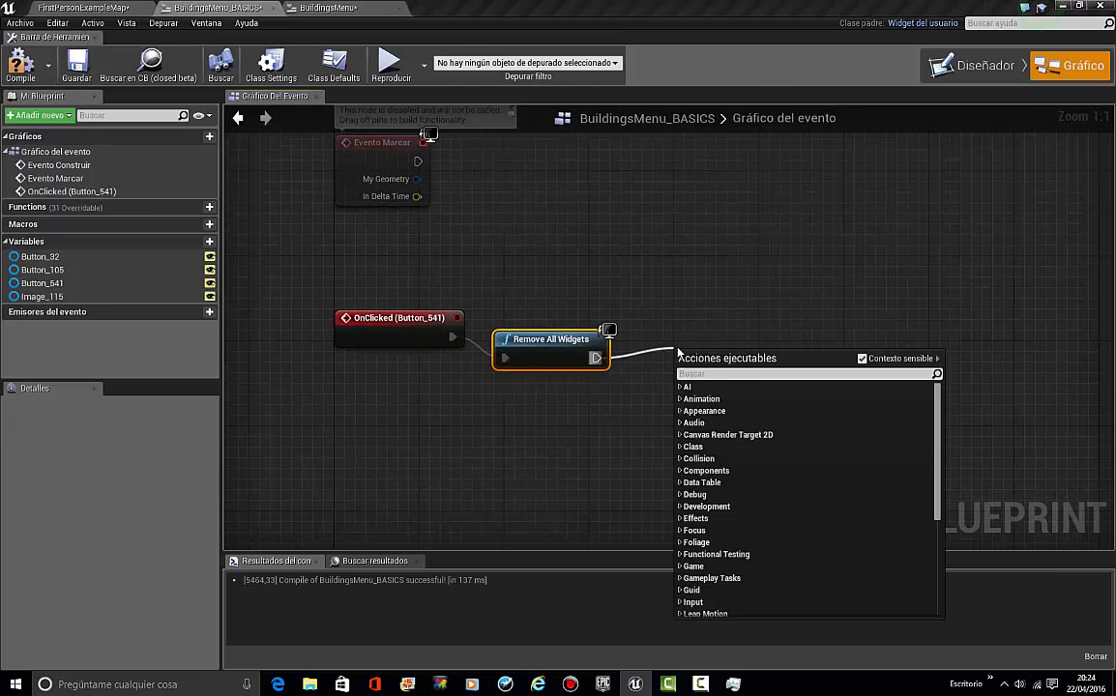
type("CREATE WIDGE")
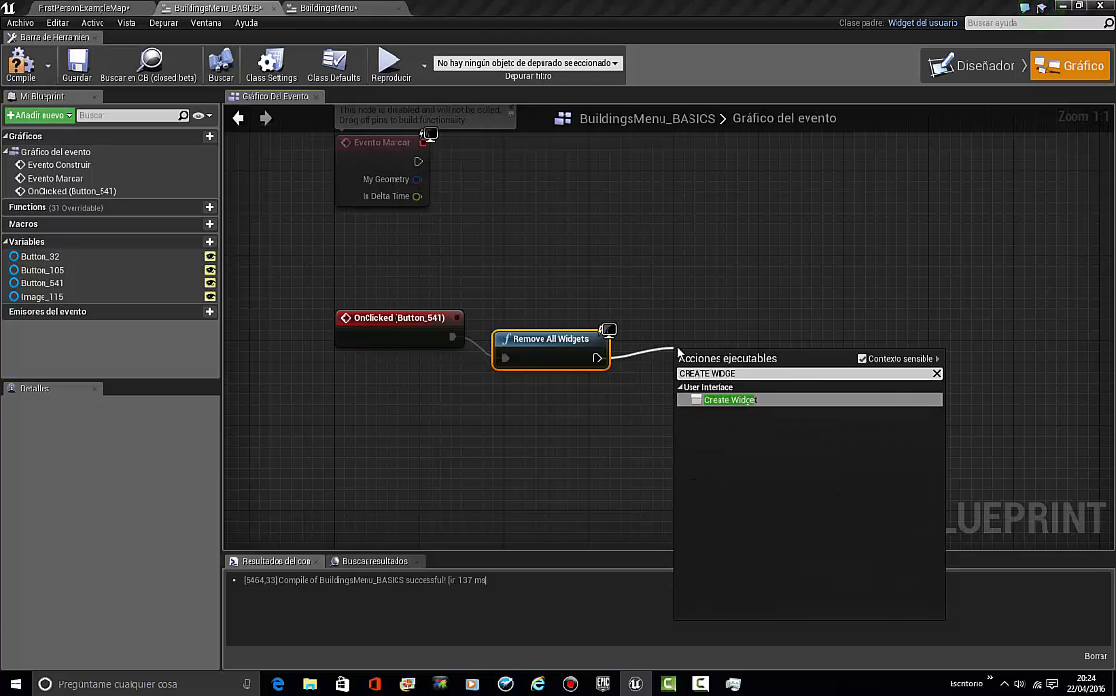
left_click(712, 400)
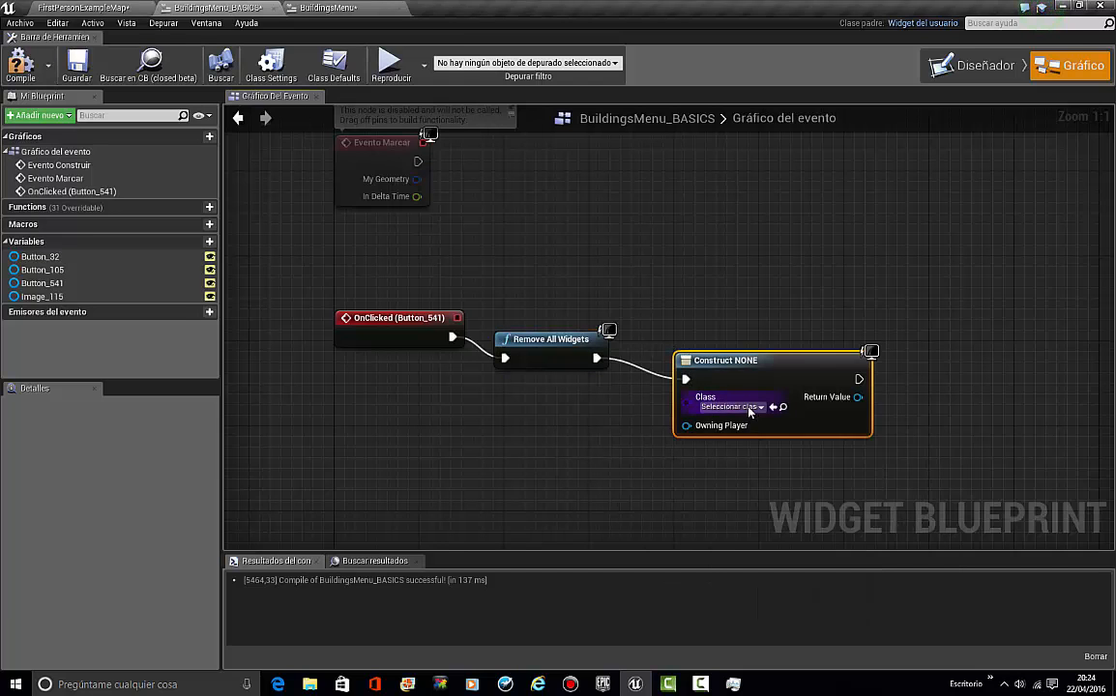
left_click(749, 407)
type("MENU")
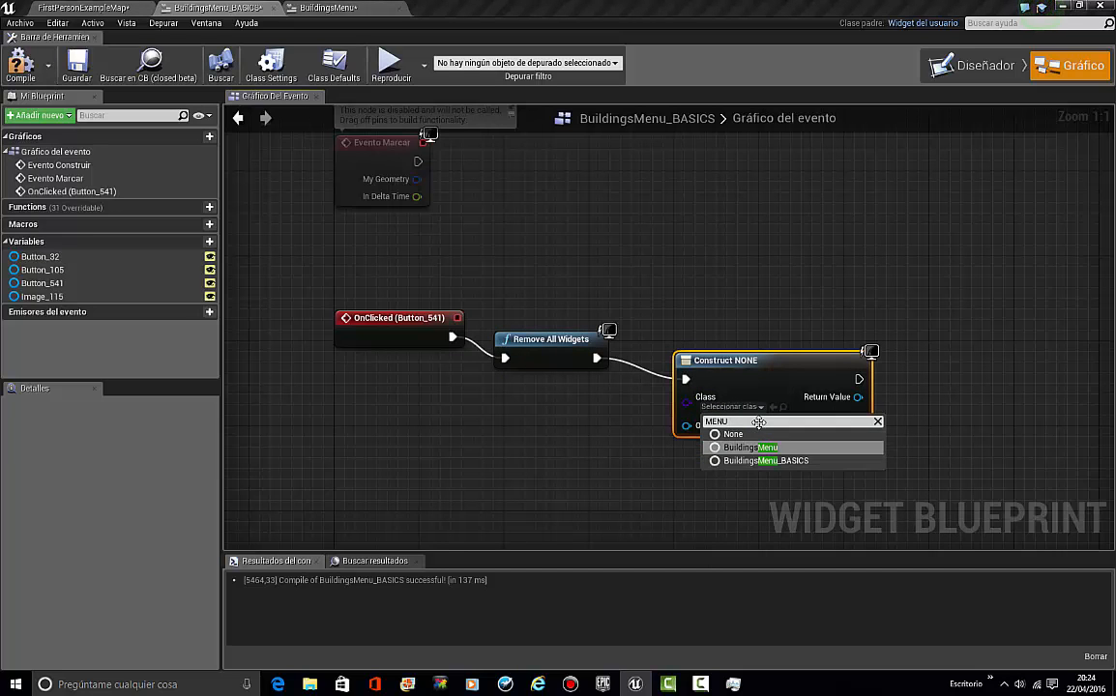
left_click(750, 448)
Step: From the Create Buildings Menu Widget node's Return Value, add an Añadir a ventana gráfica (Add to Viewport) node
right_click_drag(755, 358, 562, 337)
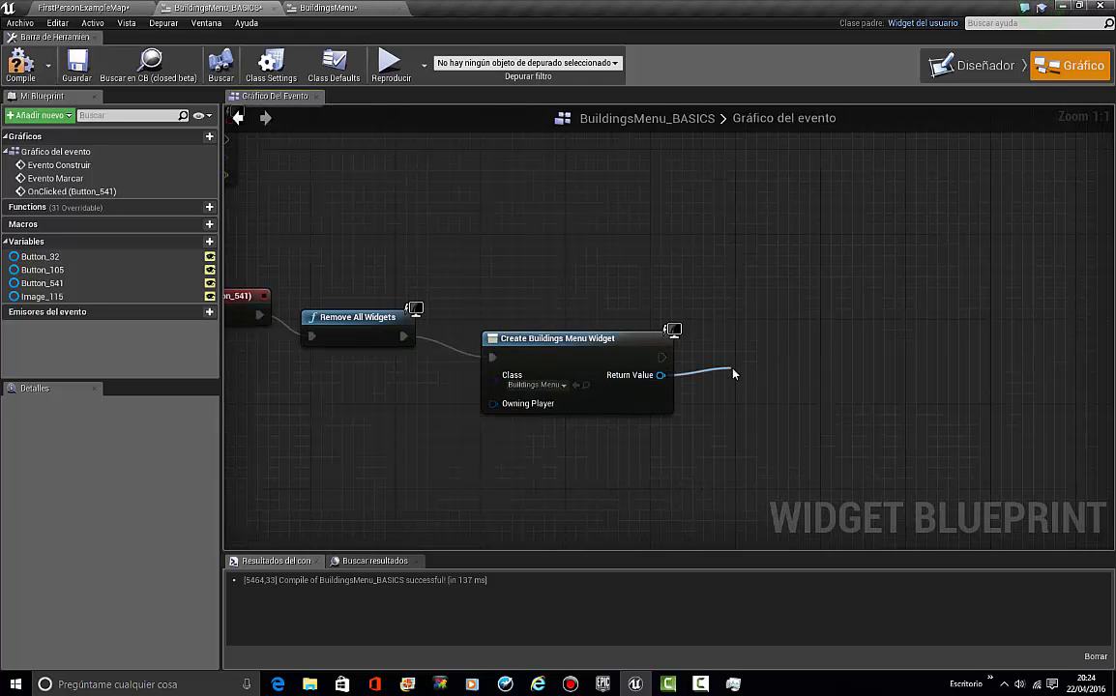
left_click_drag(733, 373, 733, 373)
type("ADD TO C")
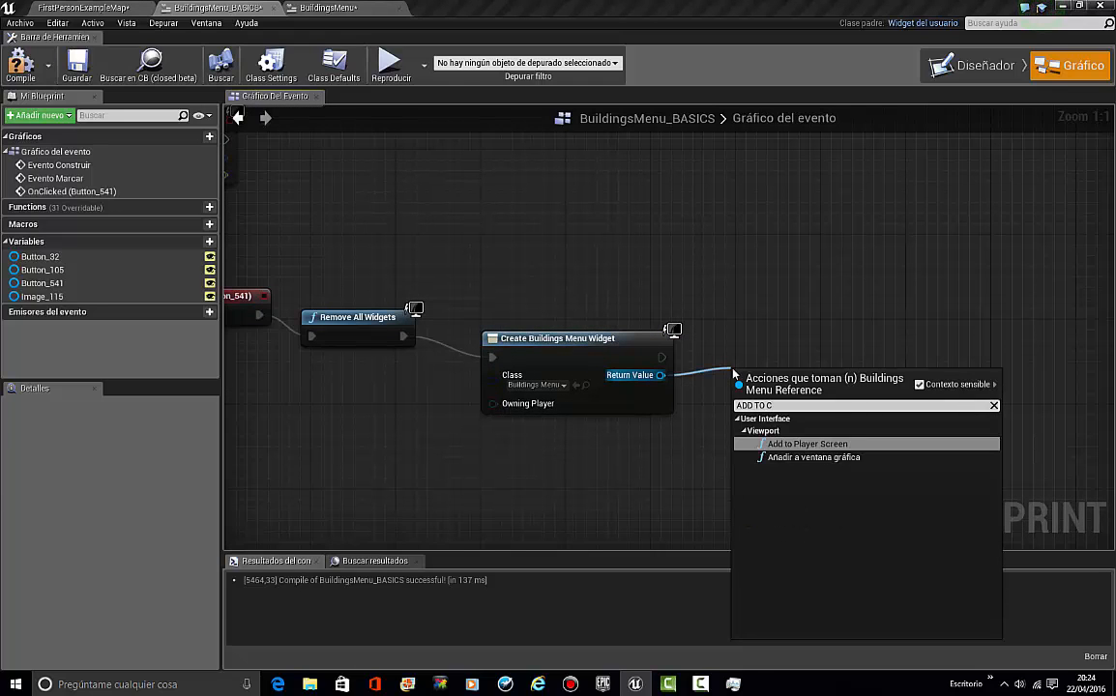
key("BackSpace")
type("VI")
key("Down")
key("Return")
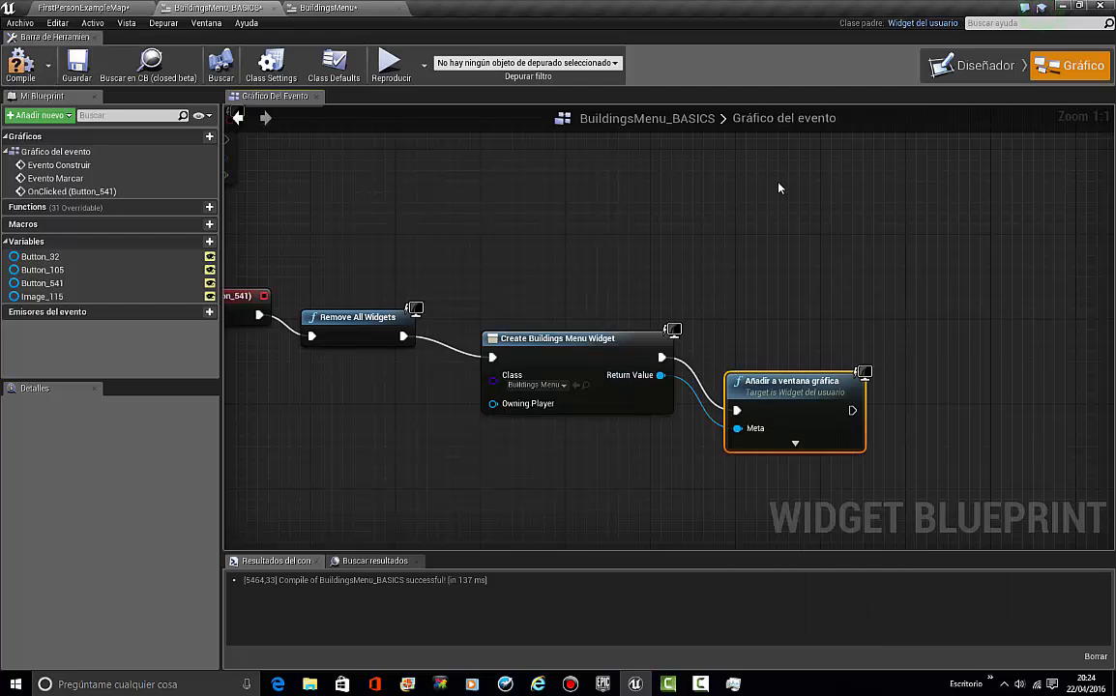
Step: Play the level full screen, test opening the buildings menu and closing it with CLOSE, and return to the normal editor view
left_click(66, 5)
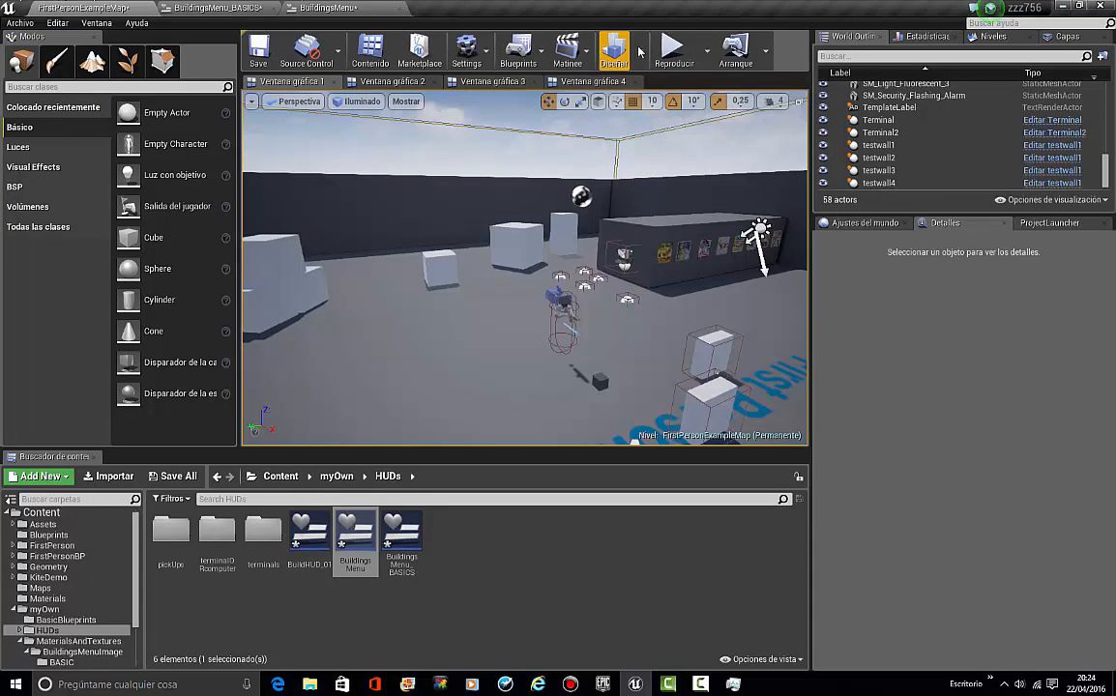
left_click(672, 51)
key("F11")
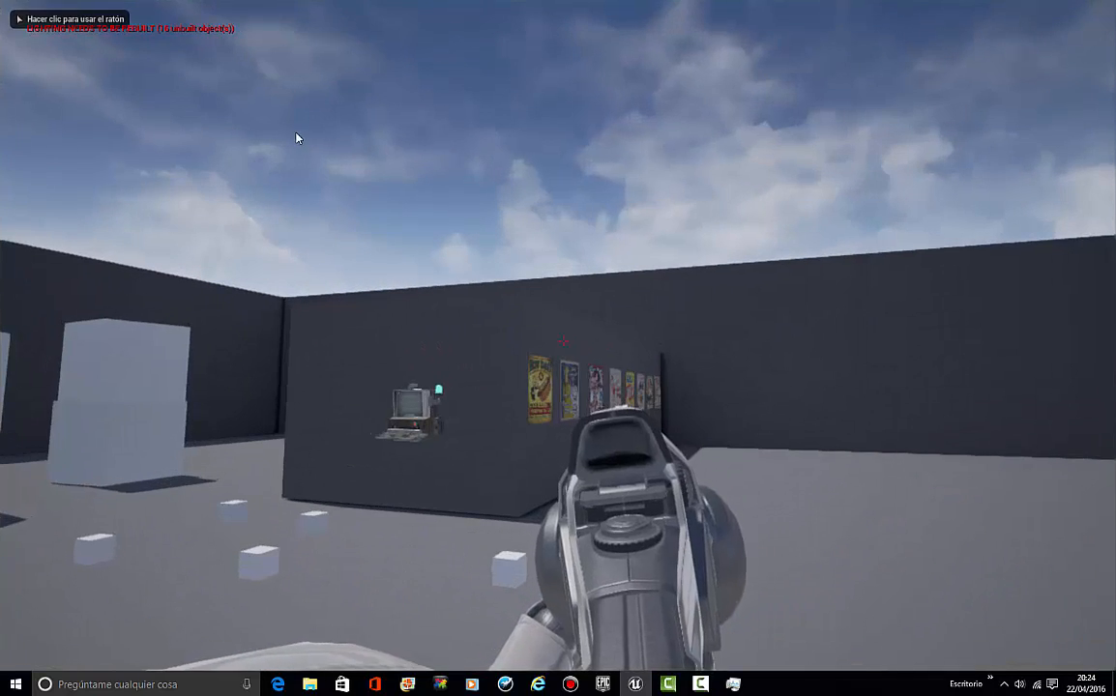
left_click(297, 138)
key("b")
key("shift+F1")
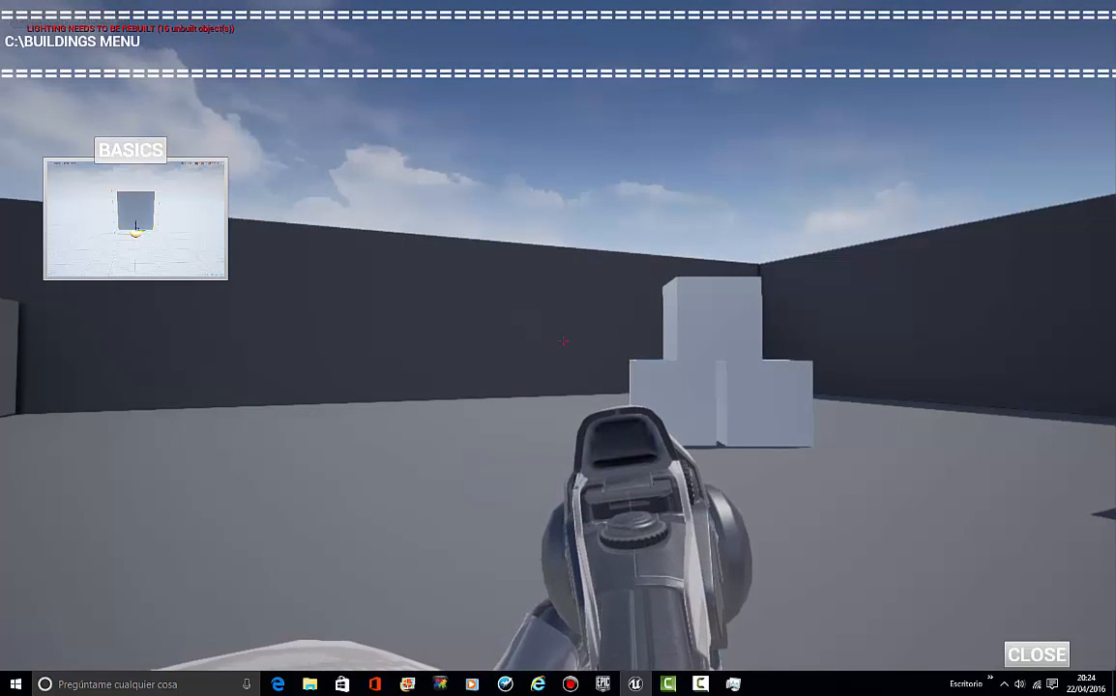
left_click(1042, 653)
left_click(789, 423)
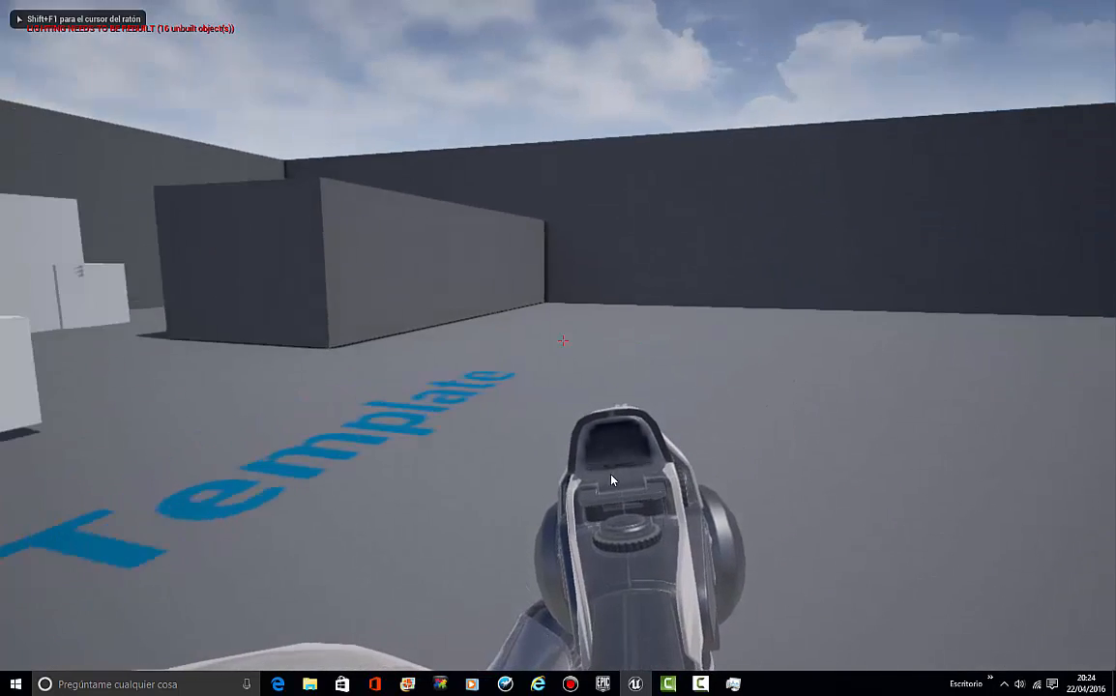
key("b")
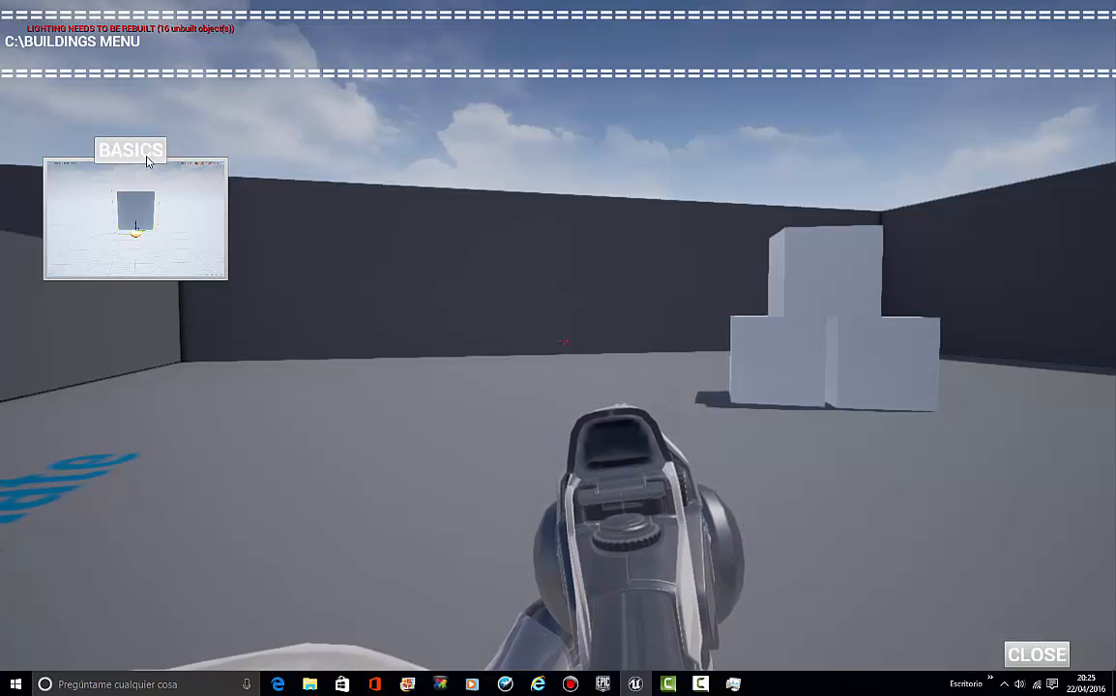
left_click(1029, 655)
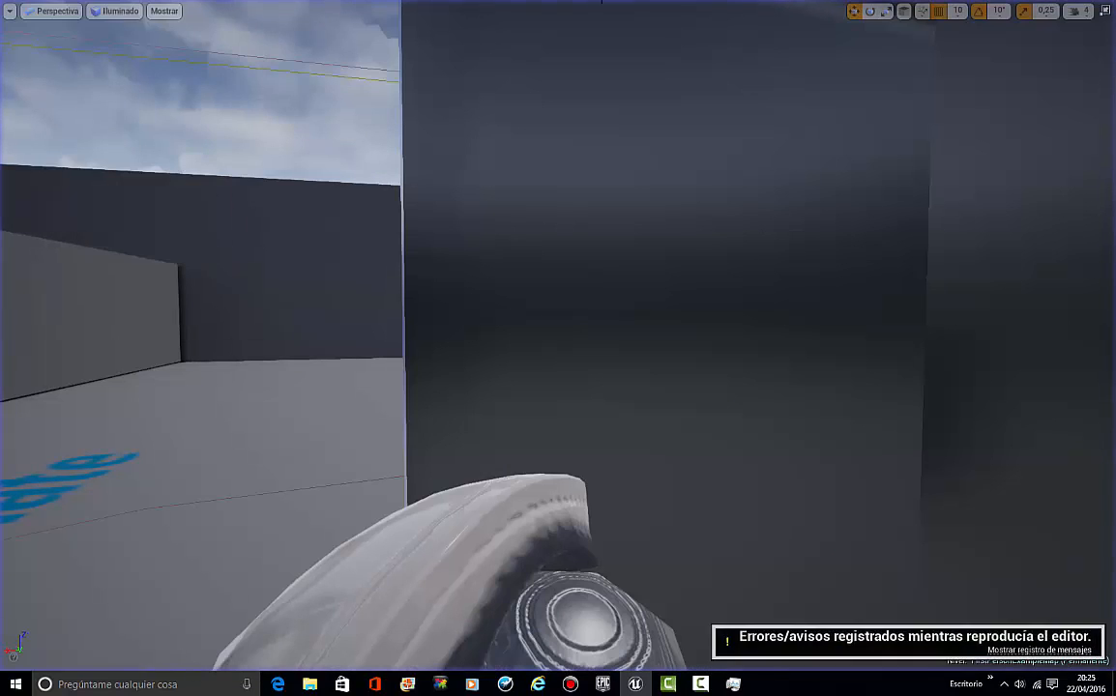
left_click(1104, 12)
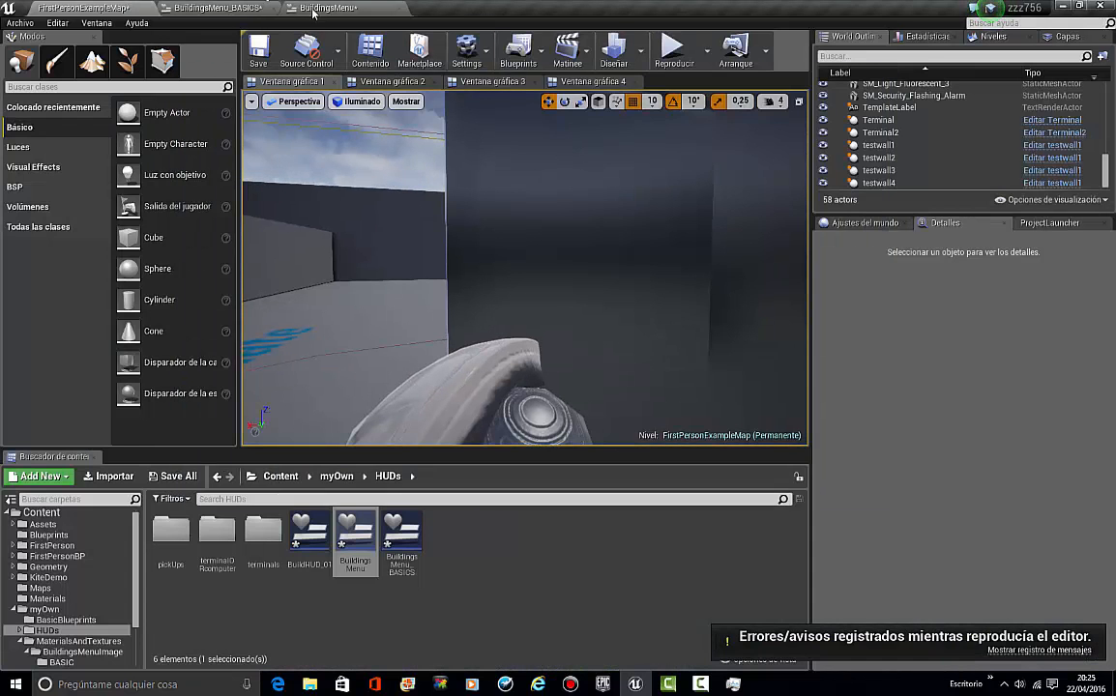
Step: In the BuildingsMenu widget, select the BASICS button and add an OnClicked event for it
left_click(235, 7)
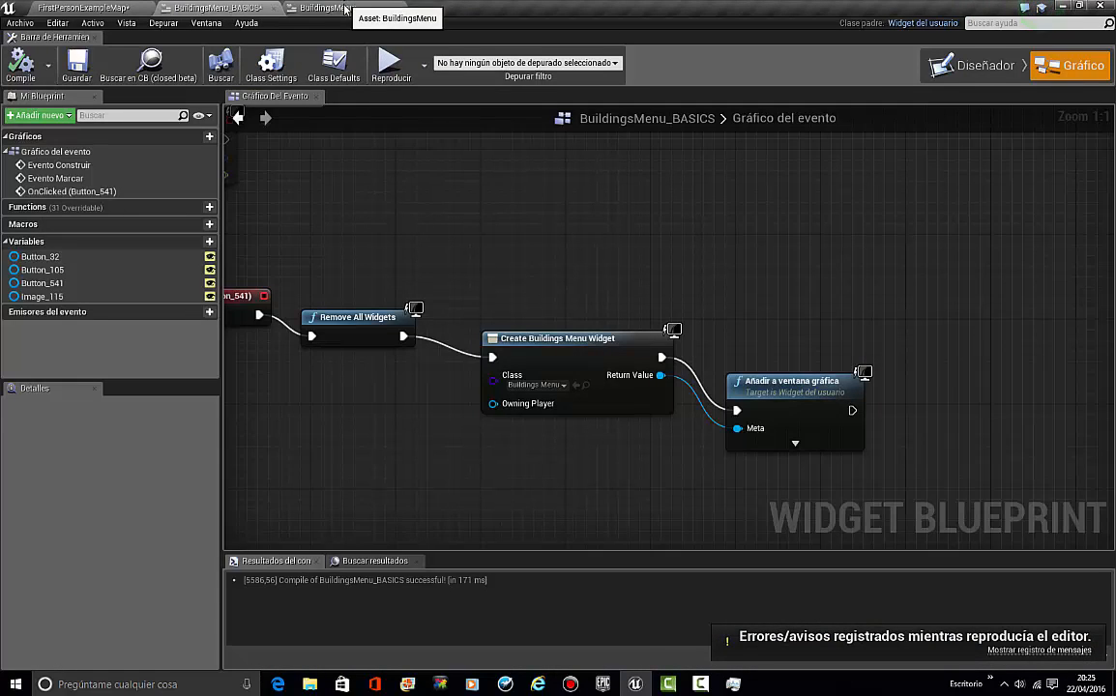
left_click(341, 7)
scroll(385, 233, "up", 4)
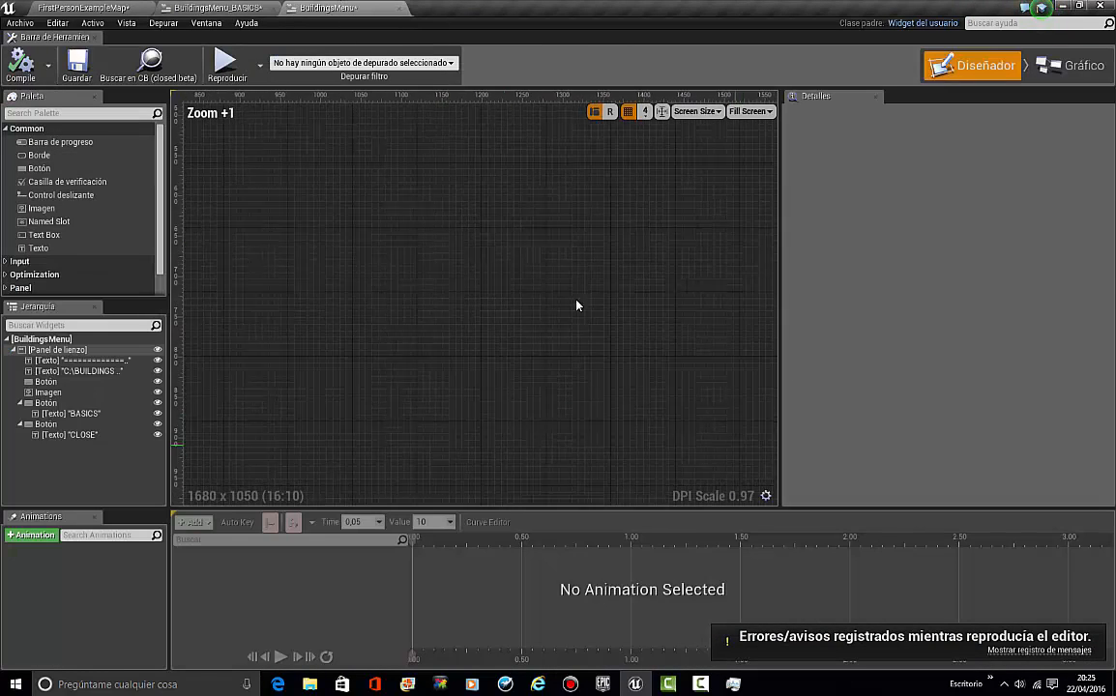
scroll(449, 218, "down", 8)
scroll(613, 318, "up", 9)
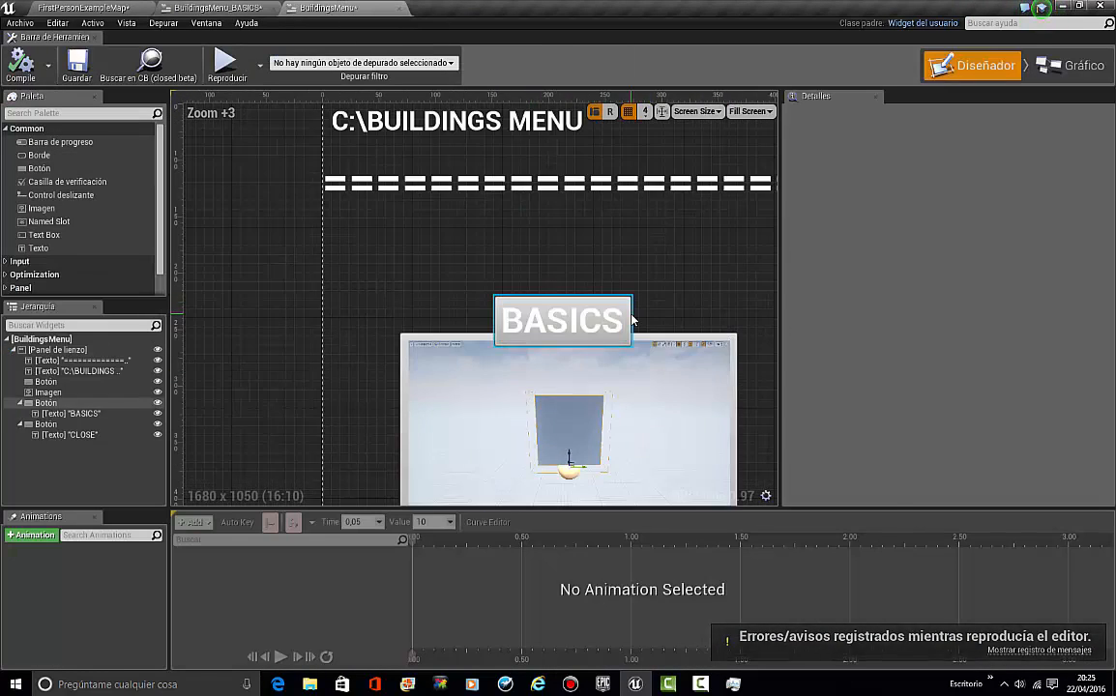
left_click(628, 319)
scroll(948, 415, "down", 5)
left_click(929, 464)
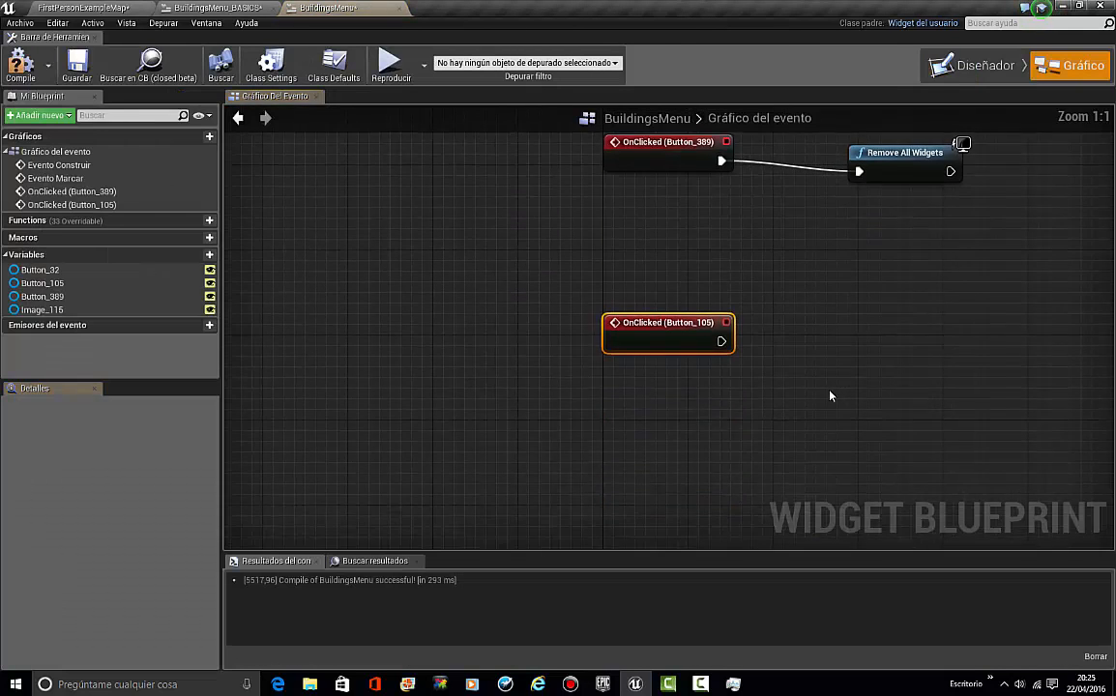
Step: Duplicate the Remove All Widgets node and connect the copy to the BASICS button's OnClicked event
right_click_drag(830, 396, 422, 398)
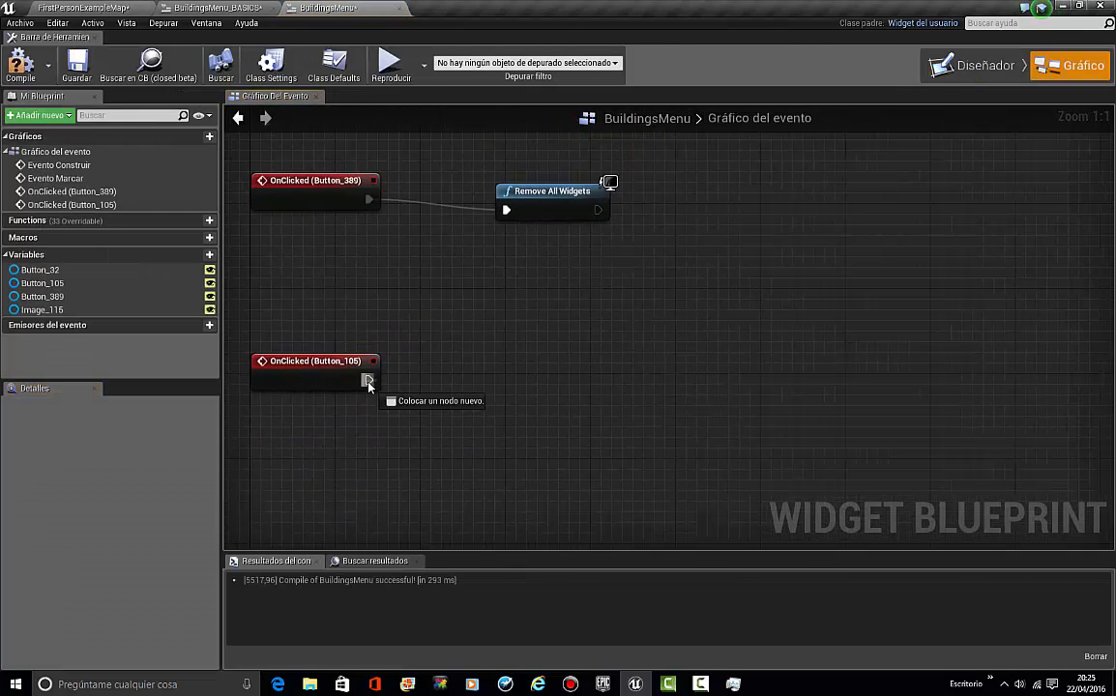
key("ctrl+c")
key("ctrl+v")
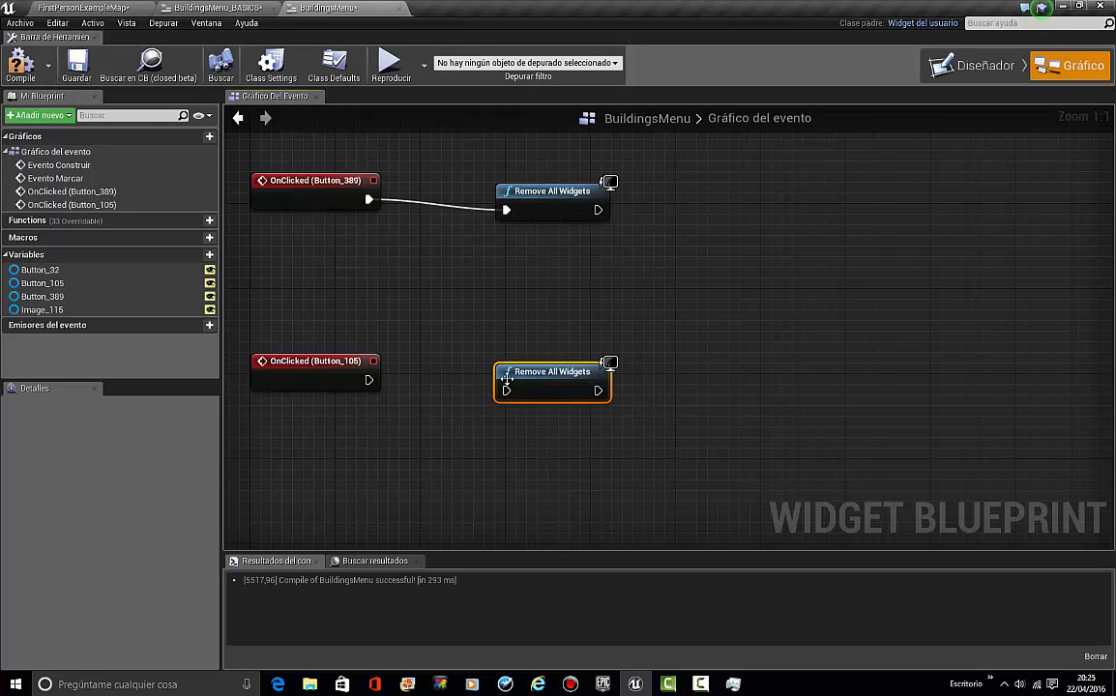
Step: Add a Create Widget node after the duplicated Remove All Widgets node in the BuildingsMenu graph
right_click_drag(509, 369, 322, 374)
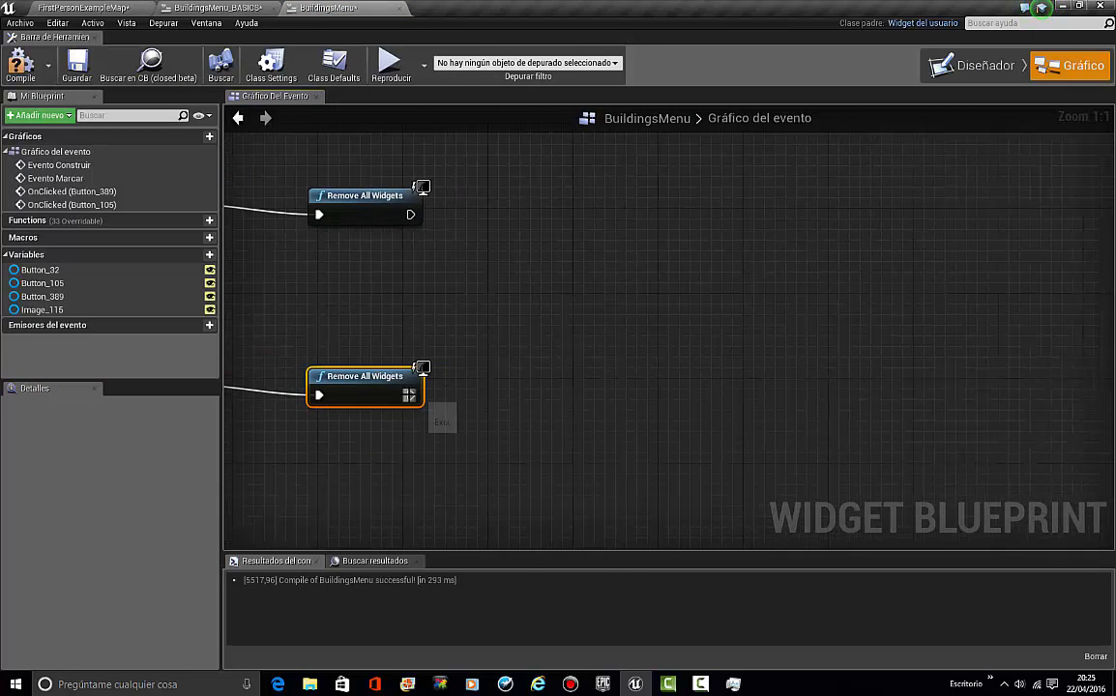
left_click_drag(409, 395, 497, 387)
type("creat")
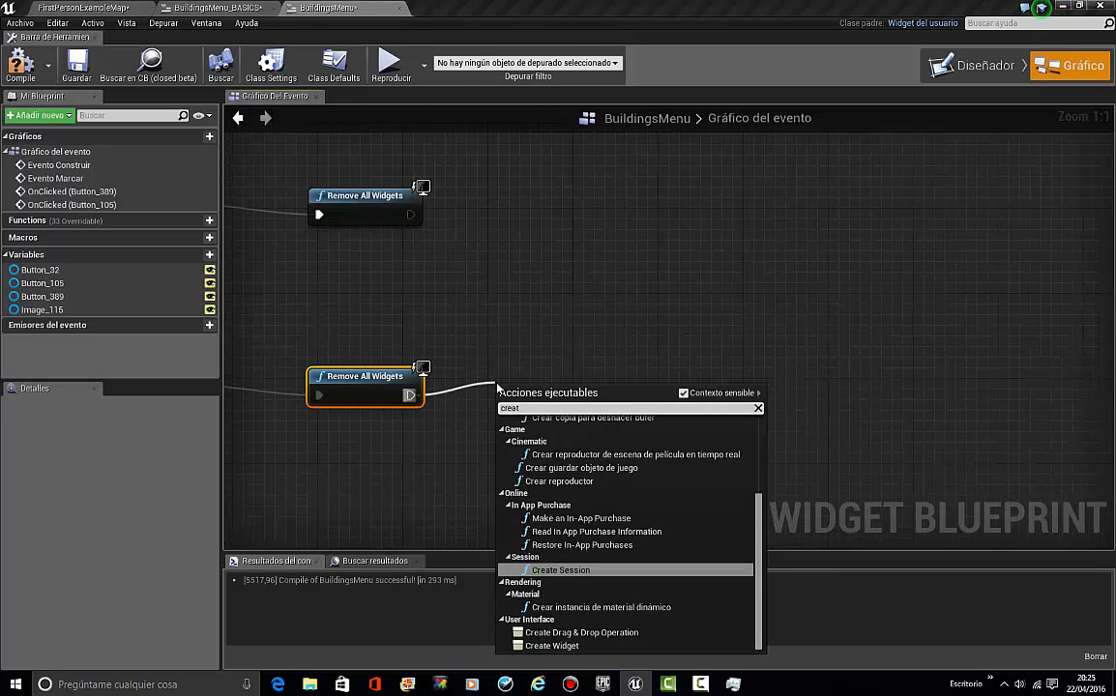
key("BackSpace")
key("BackSpace")
type("r")
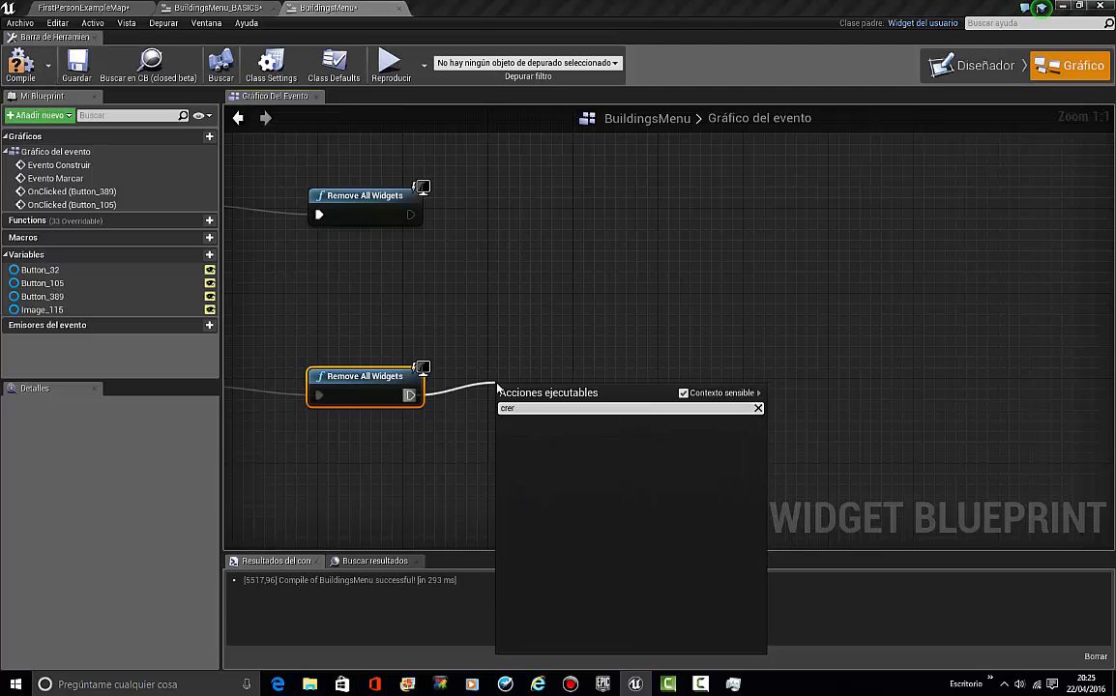
key("BackSpace")
type("ate a")
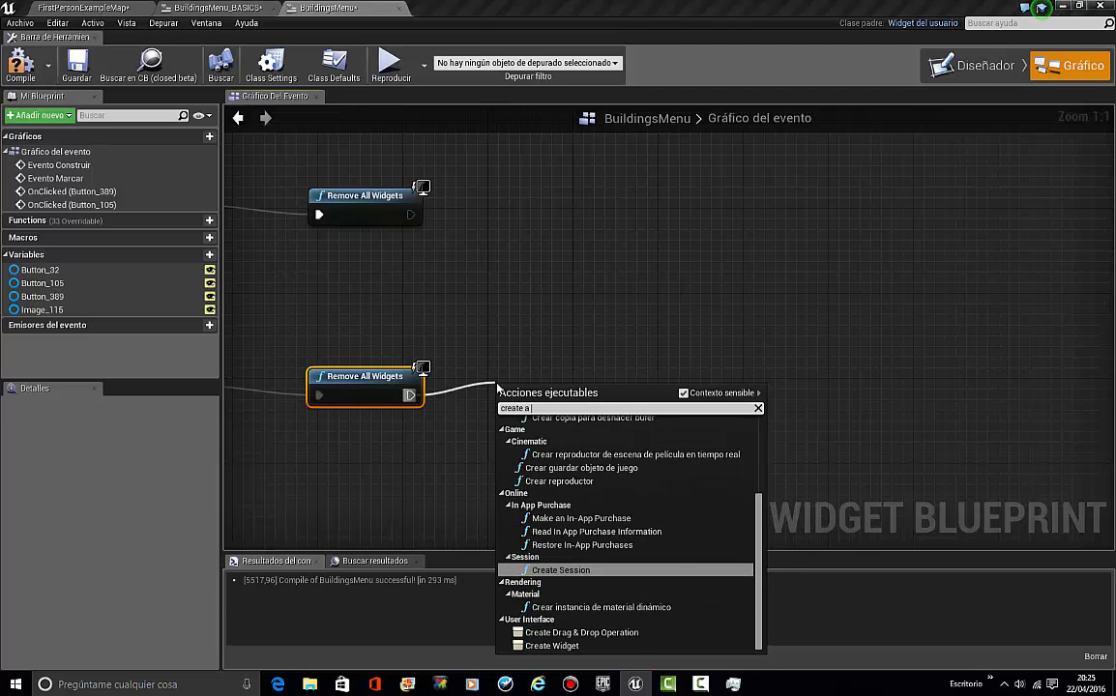
type(" wi")
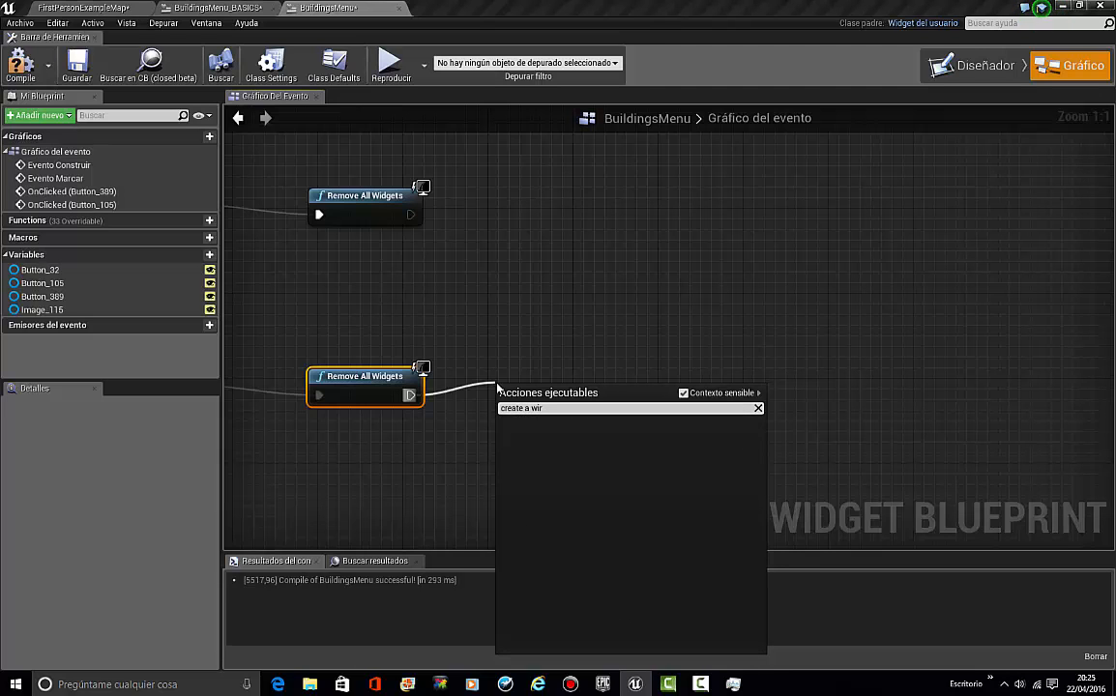
key("Return")
Step: Set the class of the BASICS event's Create Widget node to BuildingsMenu_BASICS
left_click(586, 433)
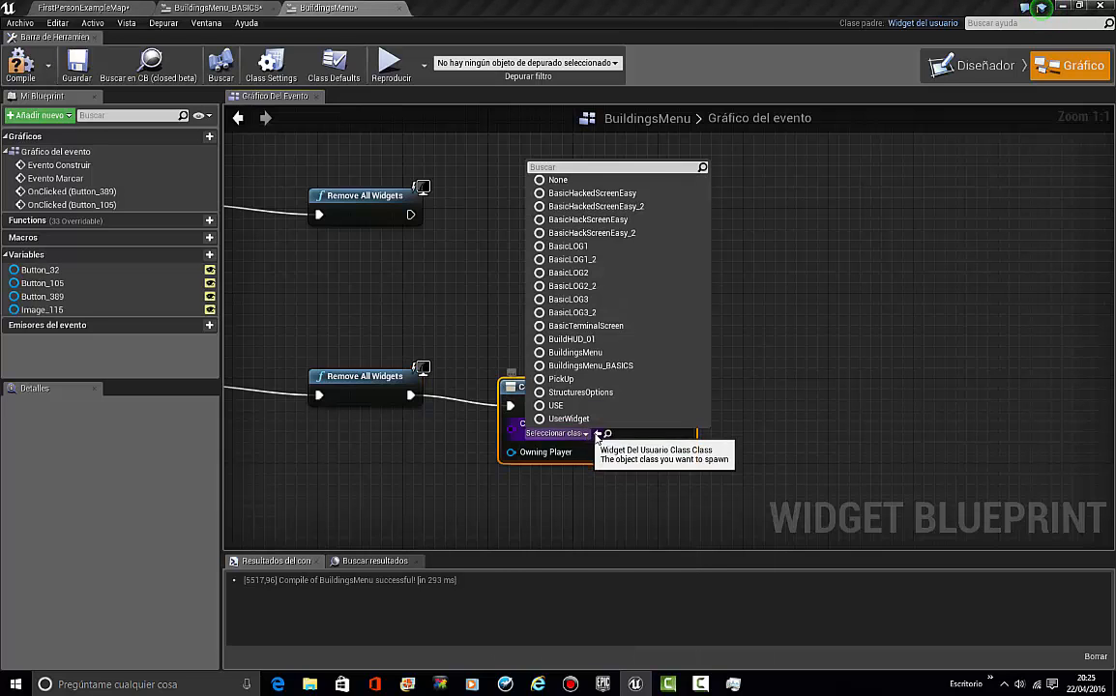
type("mu")
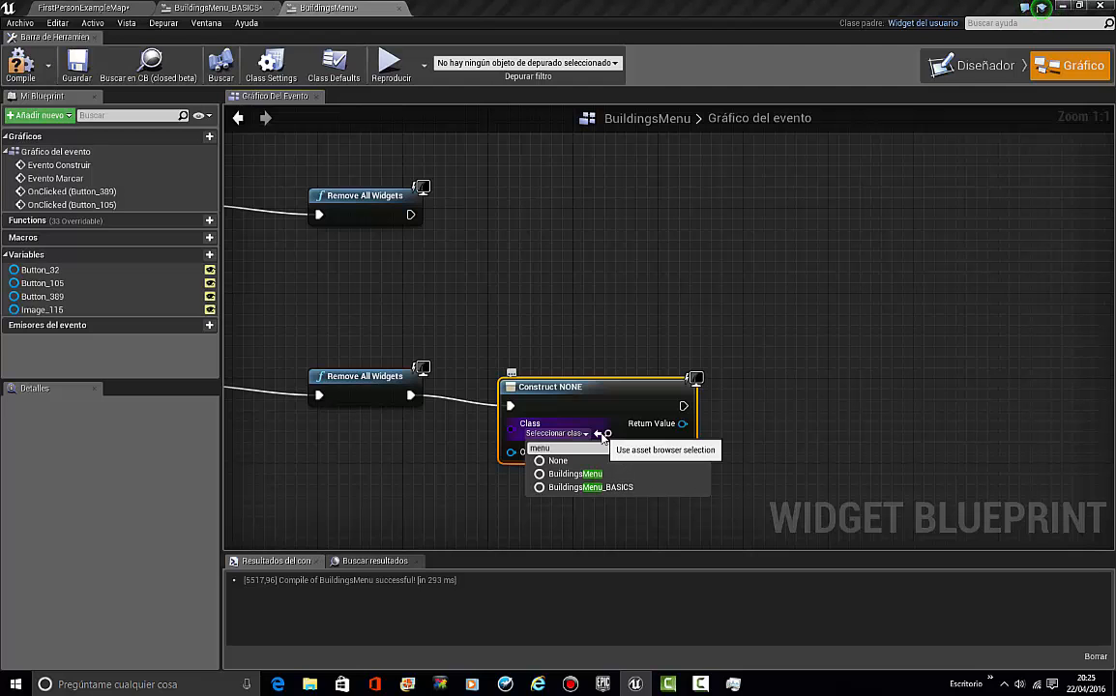
left_click(633, 491)
Step: Add an Añadir a ventana gráfica (Add to Viewport) node from the BASICS widget's Return Value and compile BuildingsMenu
right_click_drag(695, 423, 596, 413)
left_click_drag(622, 416, 681, 400)
type("add to v")
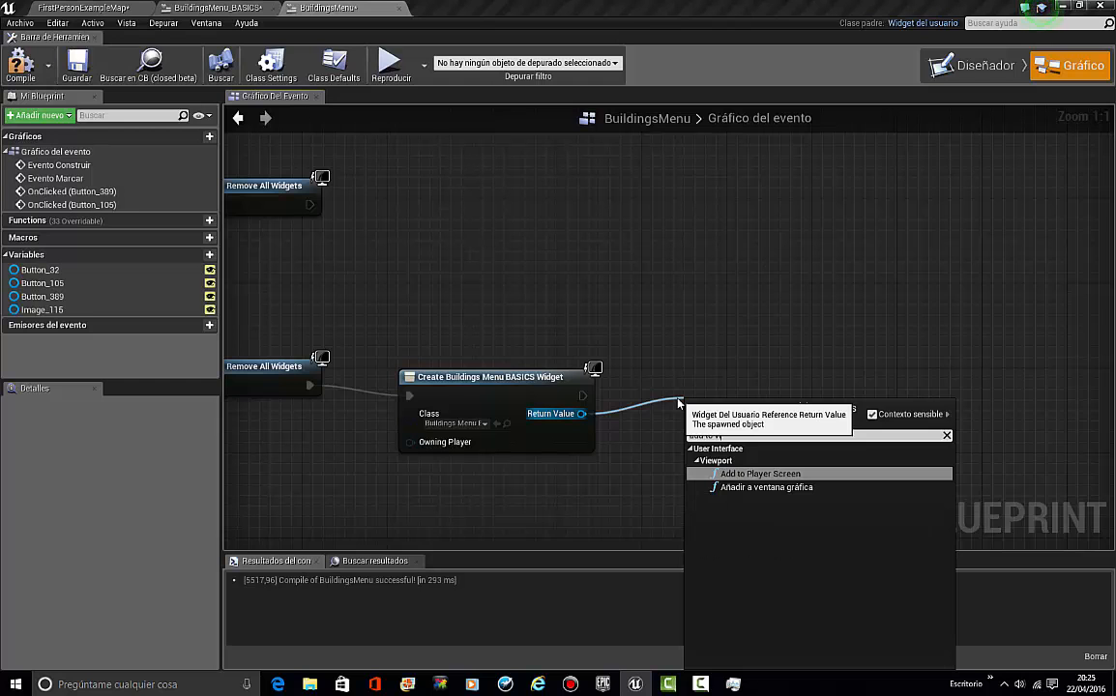
key("Down")
key("Return")
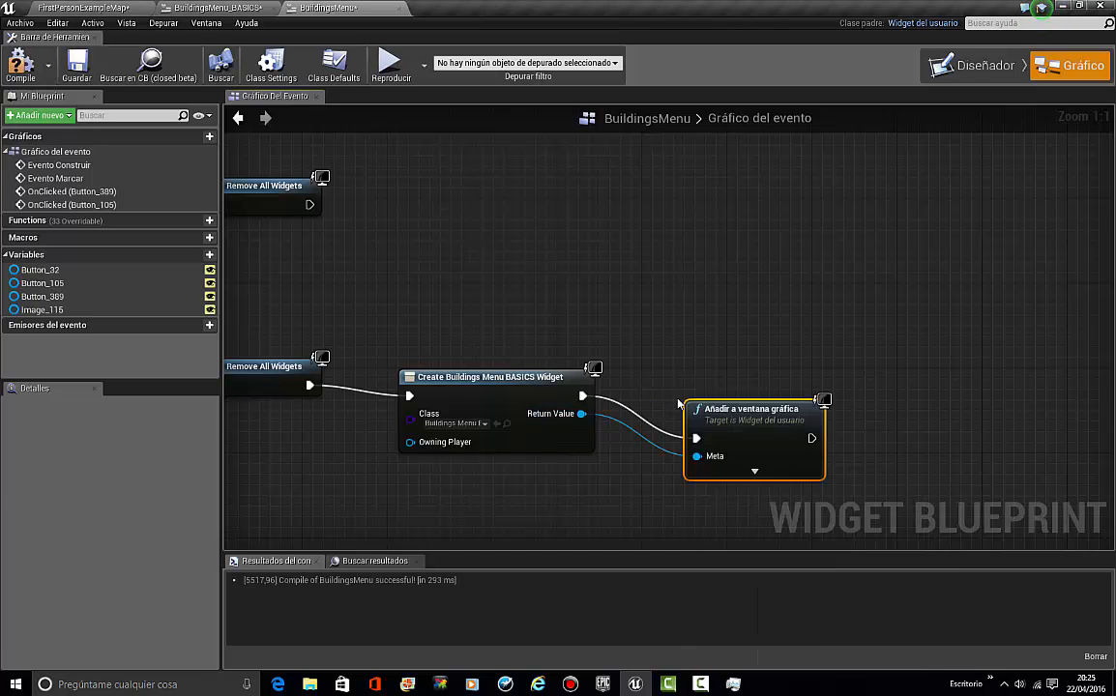
left_click(20, 65)
Step: Play the level full screen, open the buildings menu, and test going into BASICS, back with BACK, and into BASICS again
left_click(91, 7)
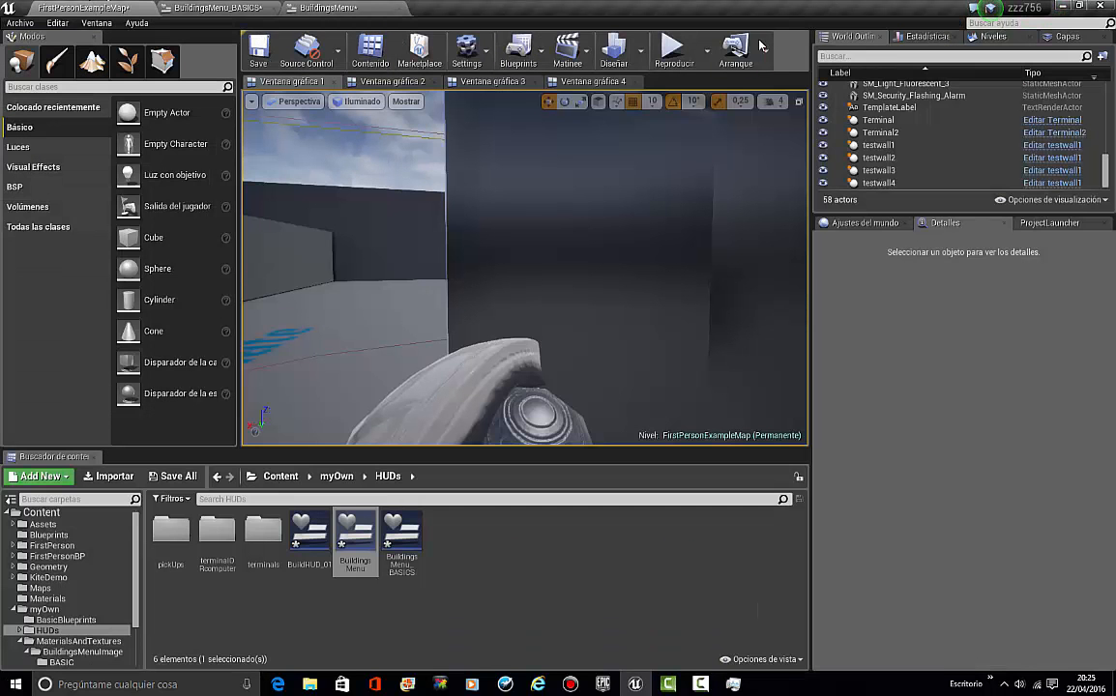
left_click(683, 48)
key("F11")
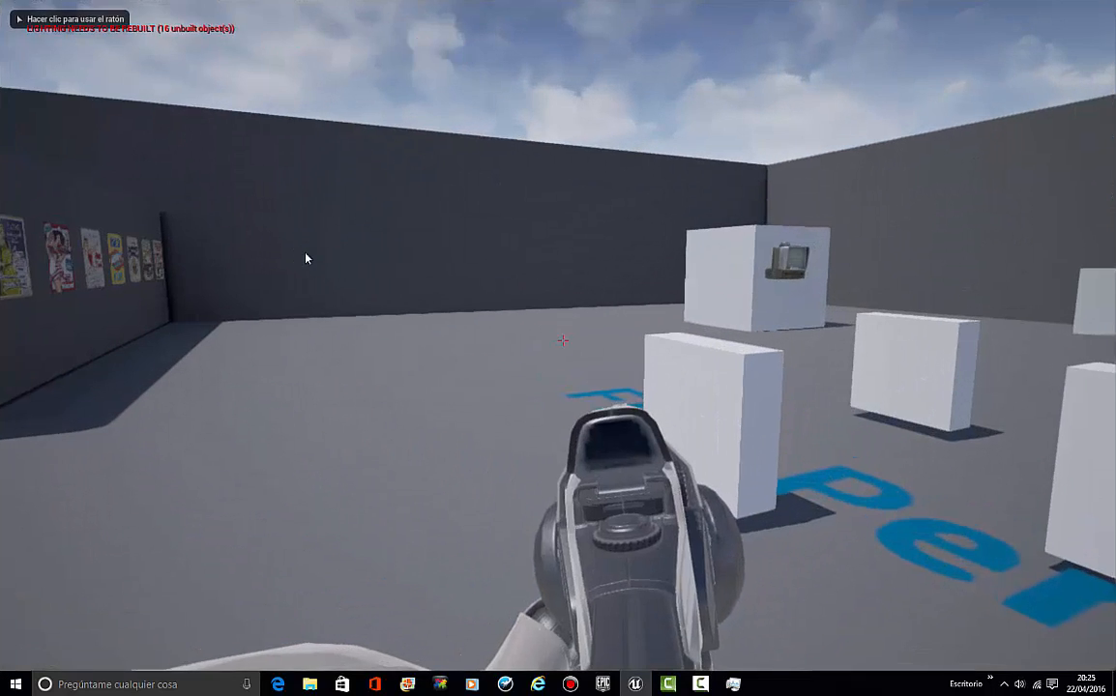
key("b")
key("shift+F1")
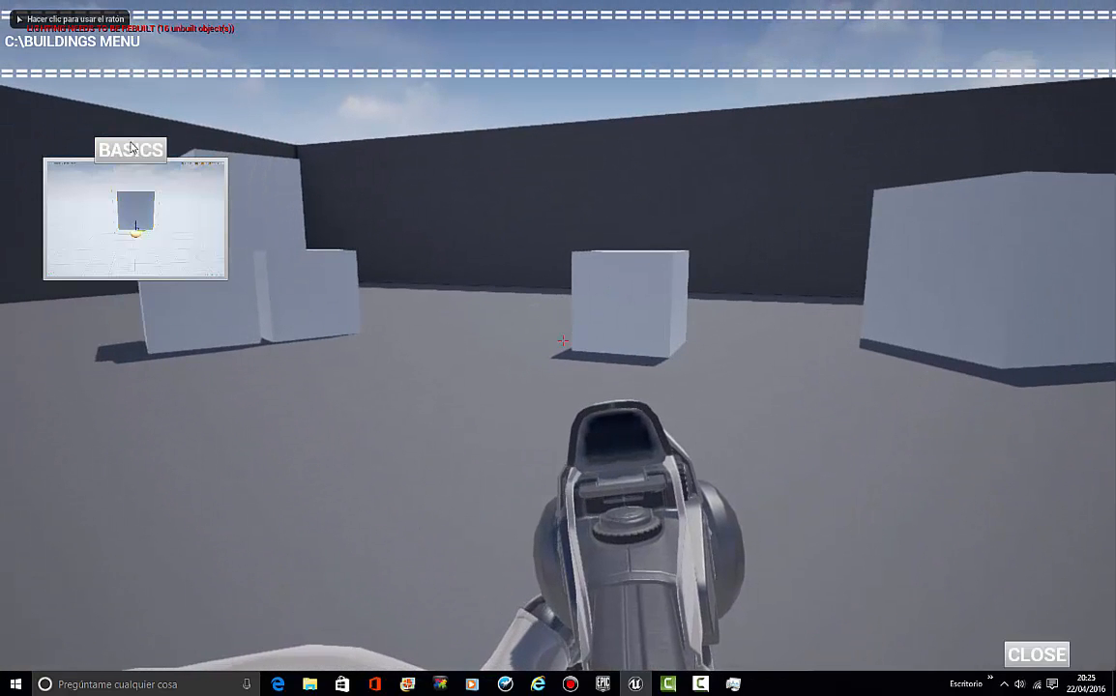
left_click(132, 152)
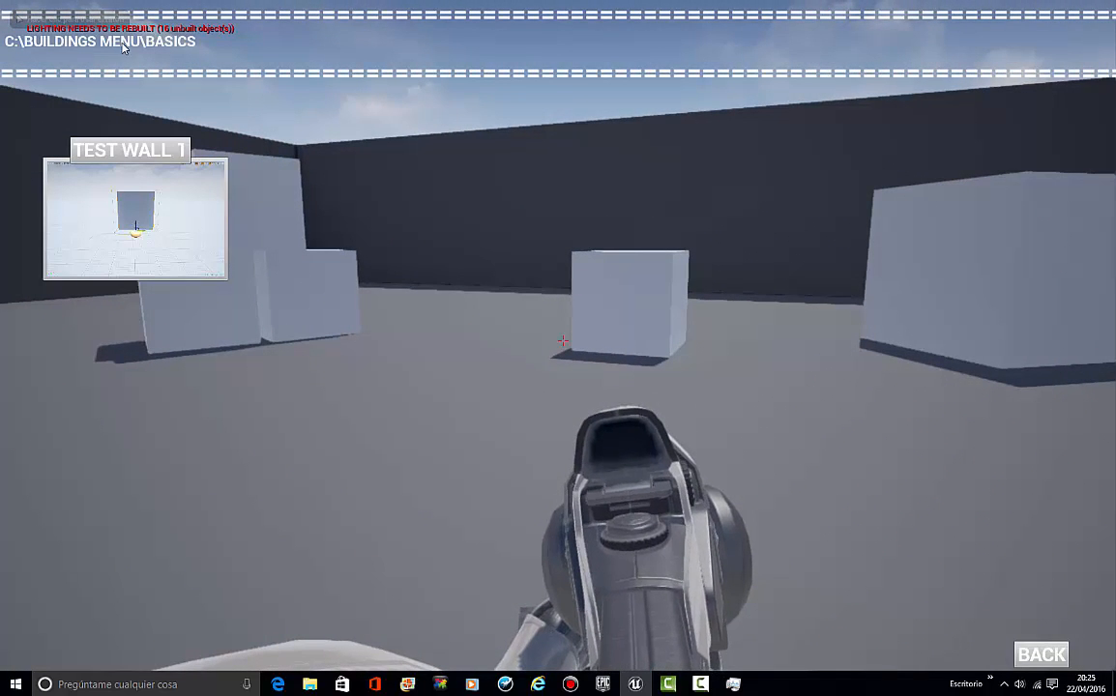
left_click(1033, 655)
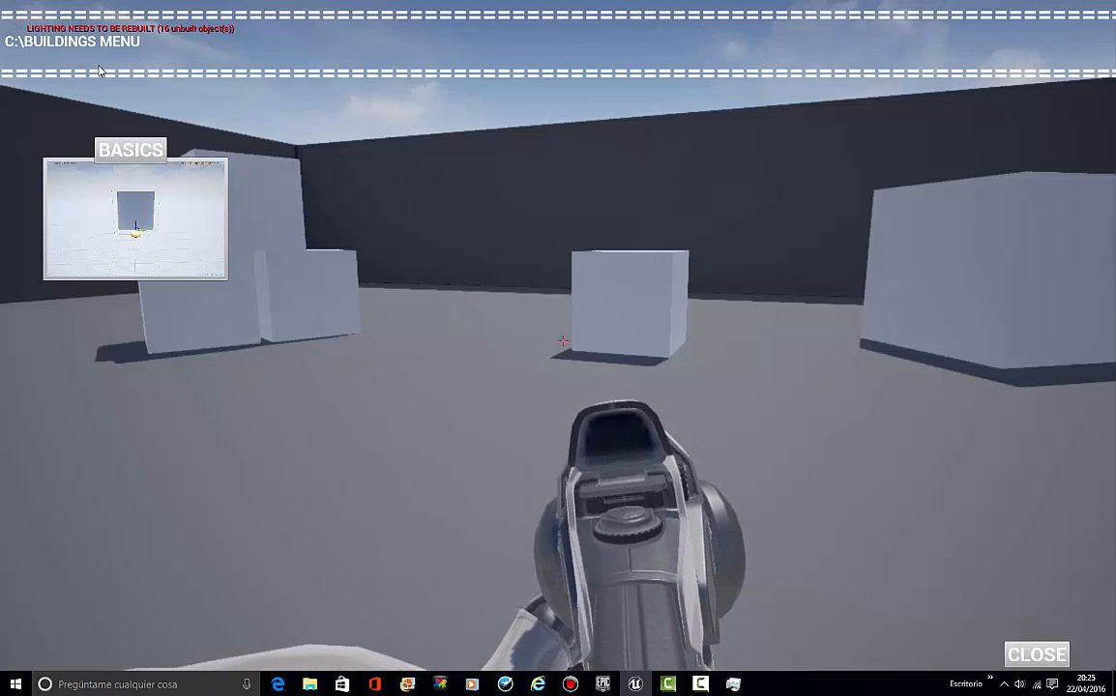
left_click(128, 148)
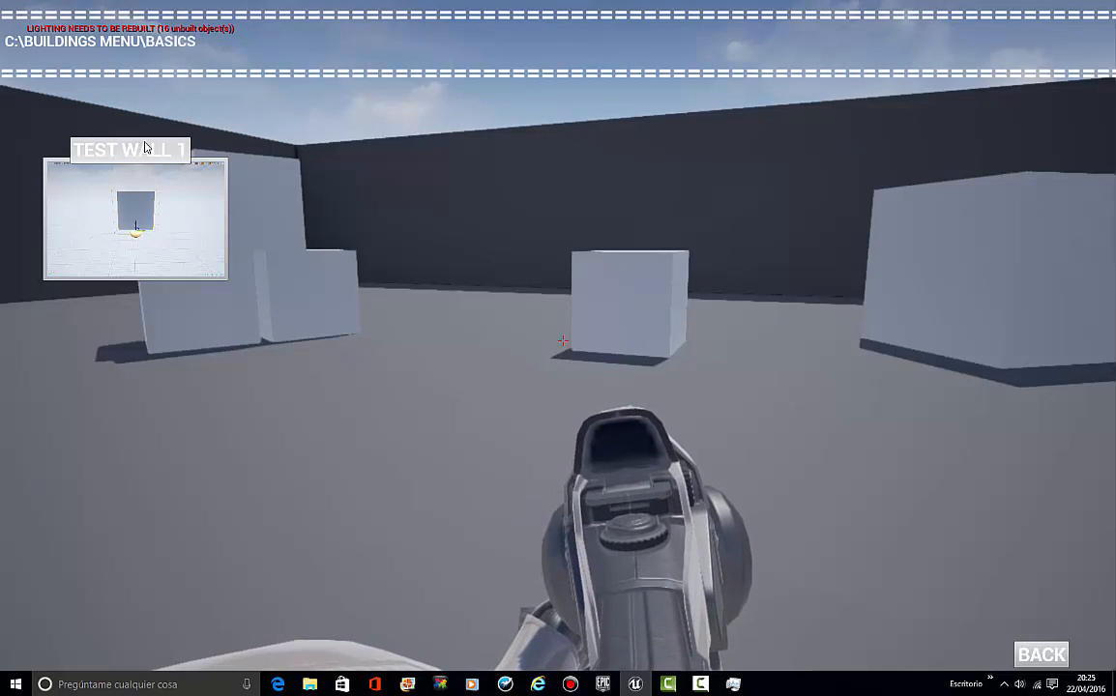
Step: Test the BACK button in the BASICS menu, then stop playing and leave full screen
left_click(1036, 656)
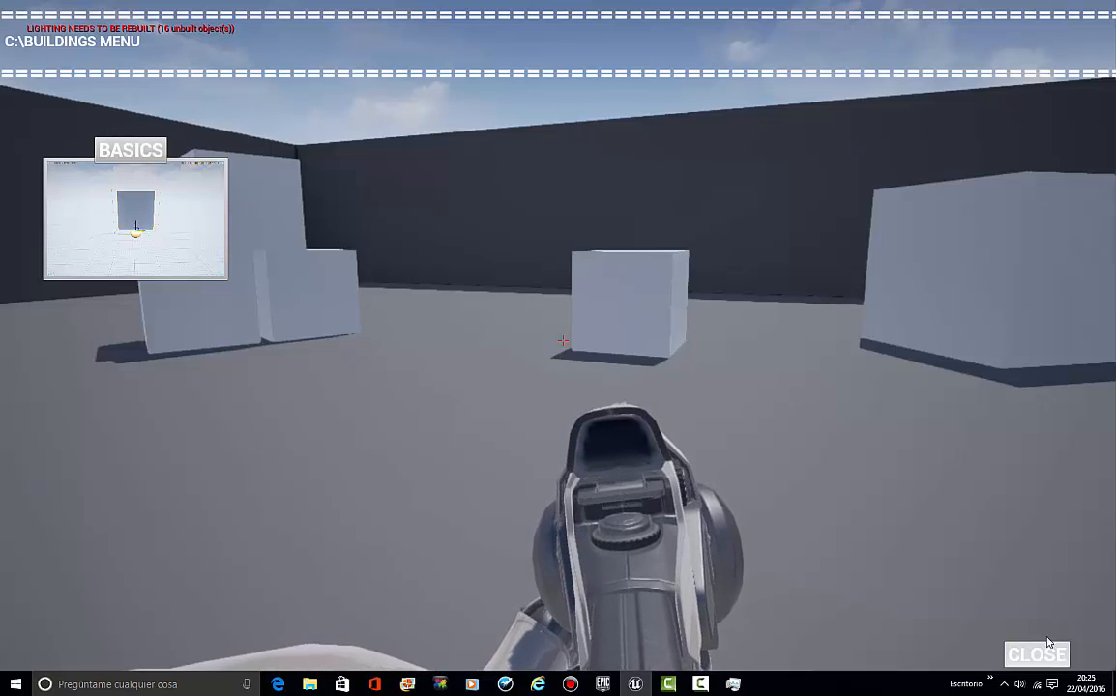
key("Escape")
key("F11")
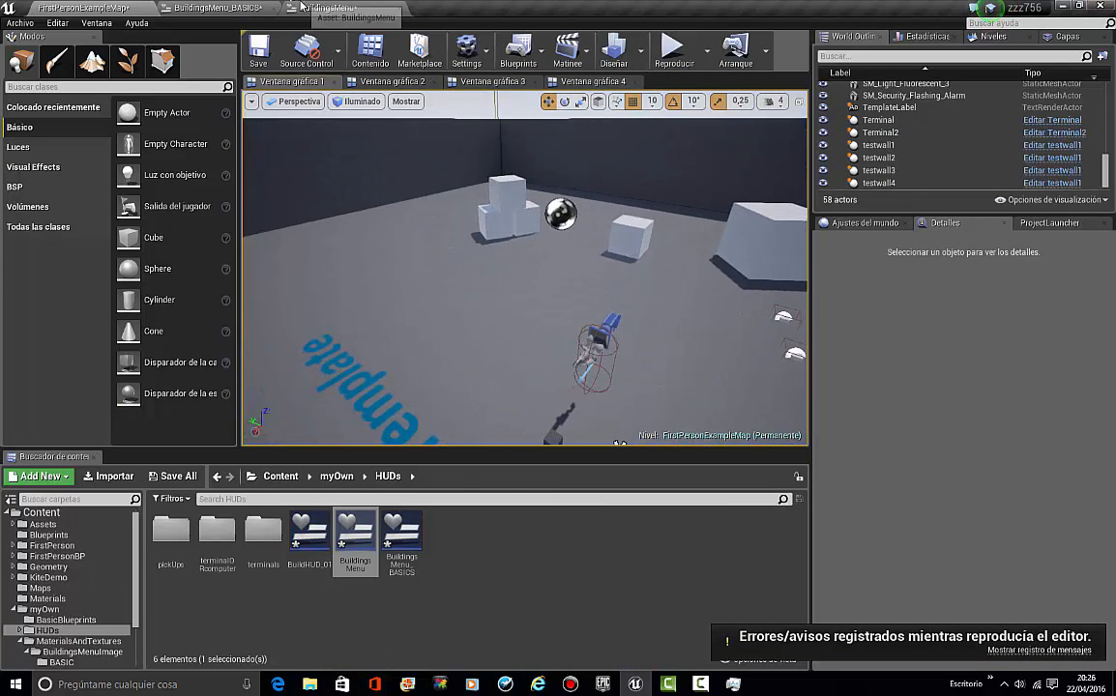
Step: Add an OnClicked event for the TEST WALL 1 button in the BuildingsMenu_BASICS widget
left_click(305, 5)
left_click(218, 7)
scroll(510, 264, "down", 5)
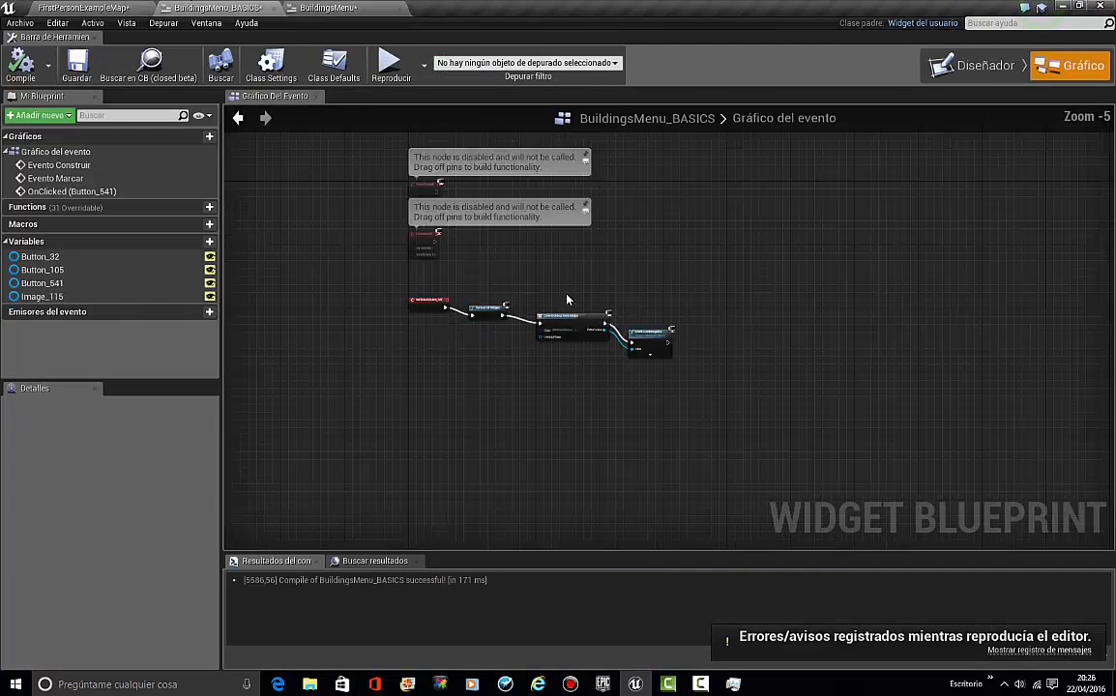
scroll(450, 307, "up", 3)
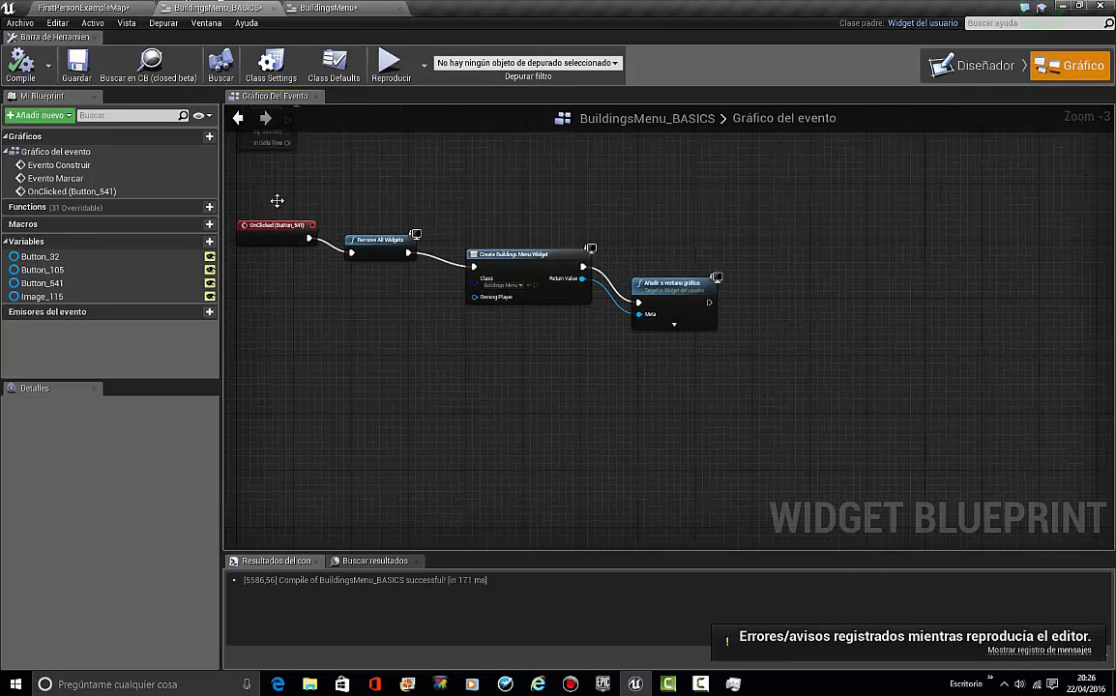
left_click(984, 64)
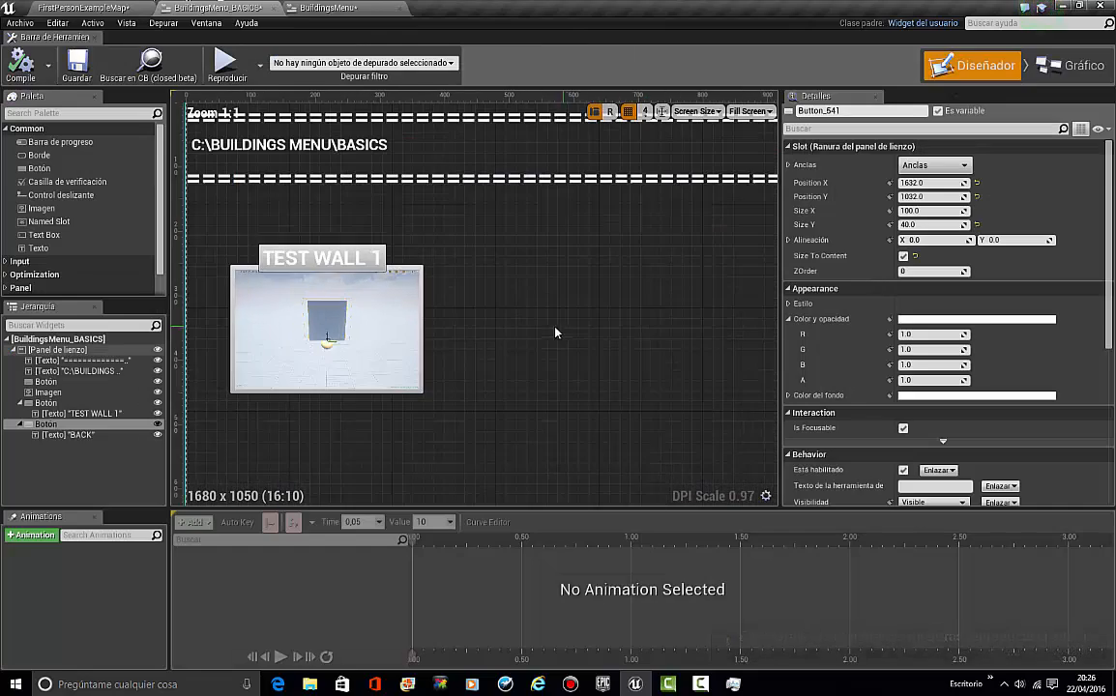
scroll(1055, 460, "down", 5)
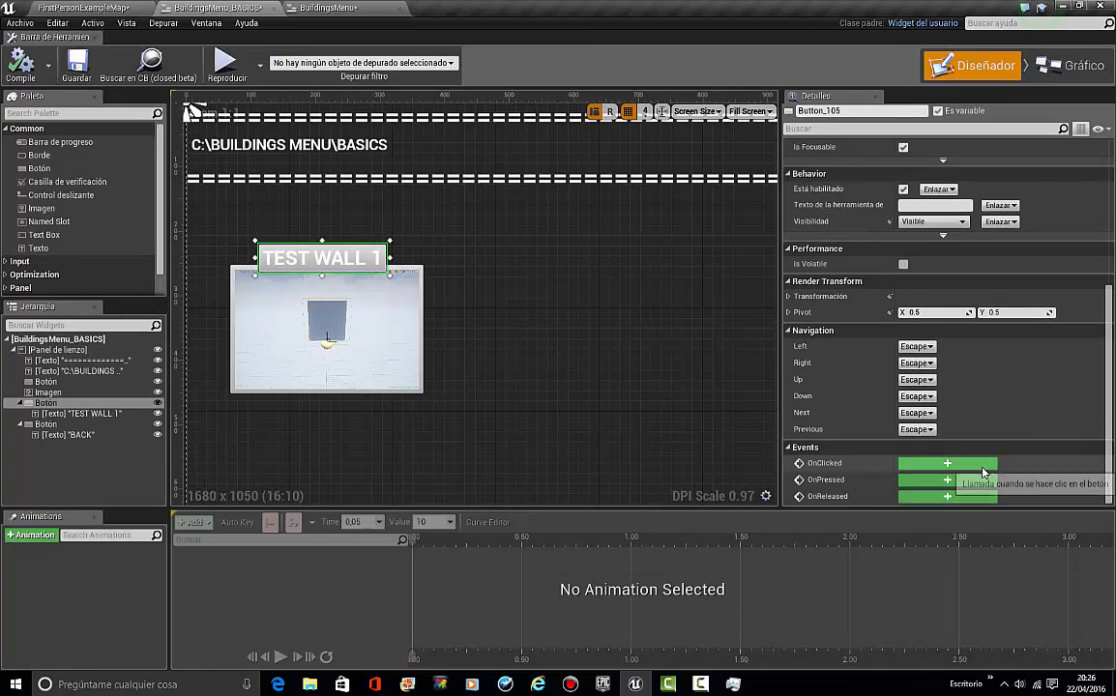
left_click(933, 460)
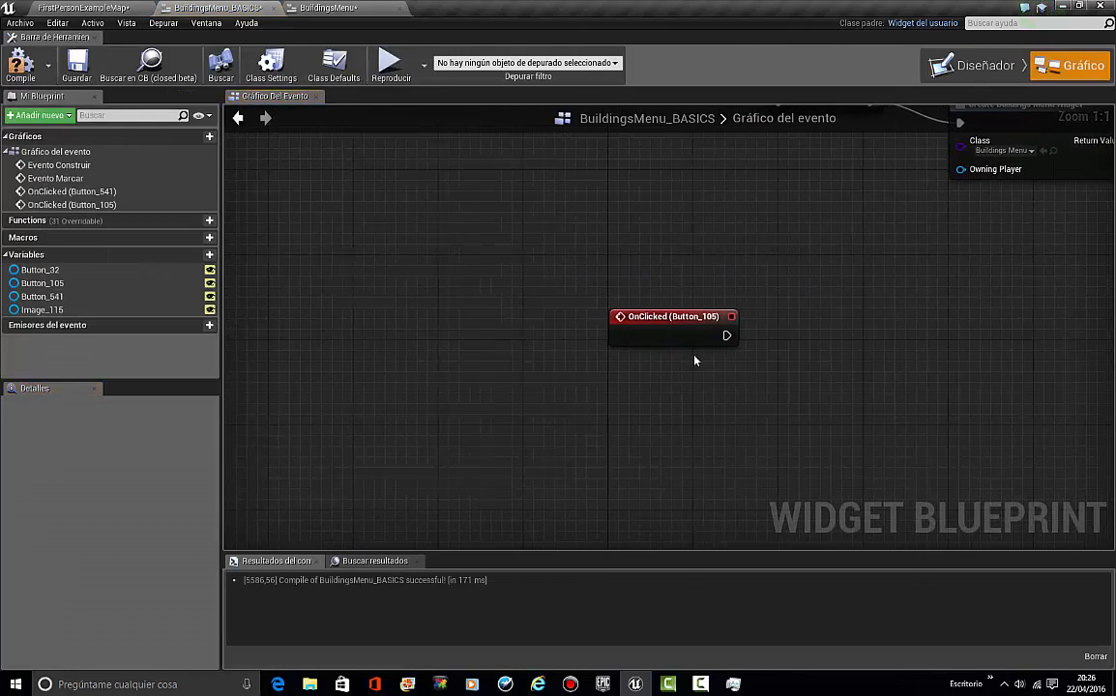
Step: Move the OnClicked (Button_105) event node well below the BACK button's node chain
left_click(714, 338)
scroll(714, 341, "down", 2)
left_click_drag(714, 342, 714, 446)
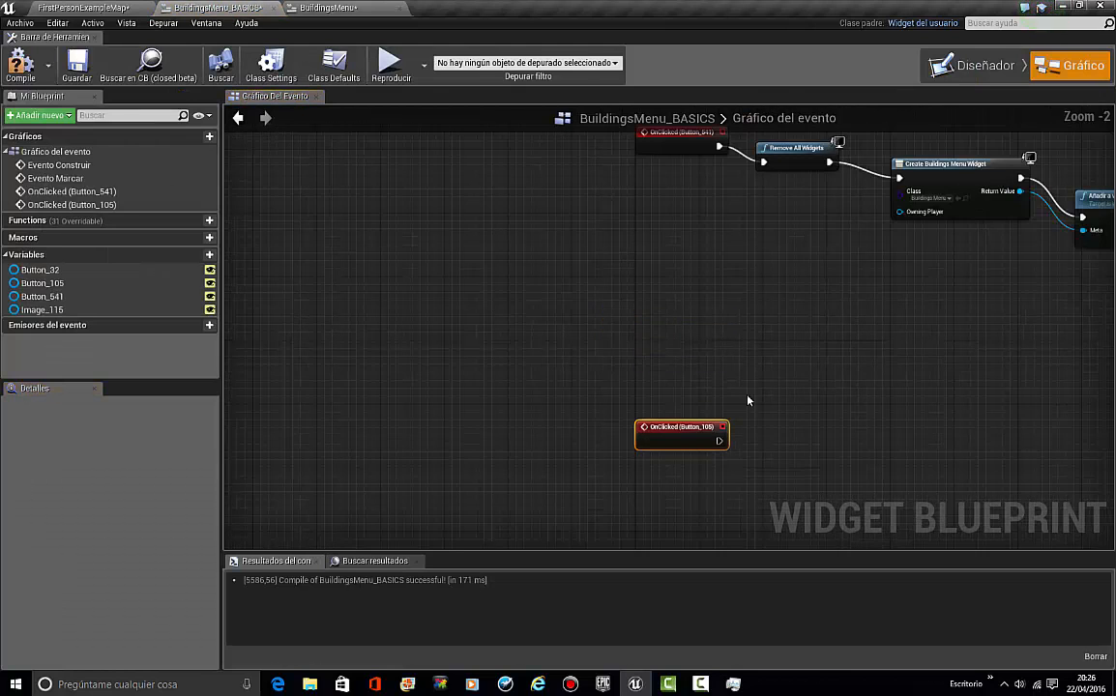
Step: Add a Remove All Widgets node after the OnClicked (Button_105) event
left_click(751, 442)
scroll(752, 459, "up", 2)
right_click_drag(751, 458, 450, 371)
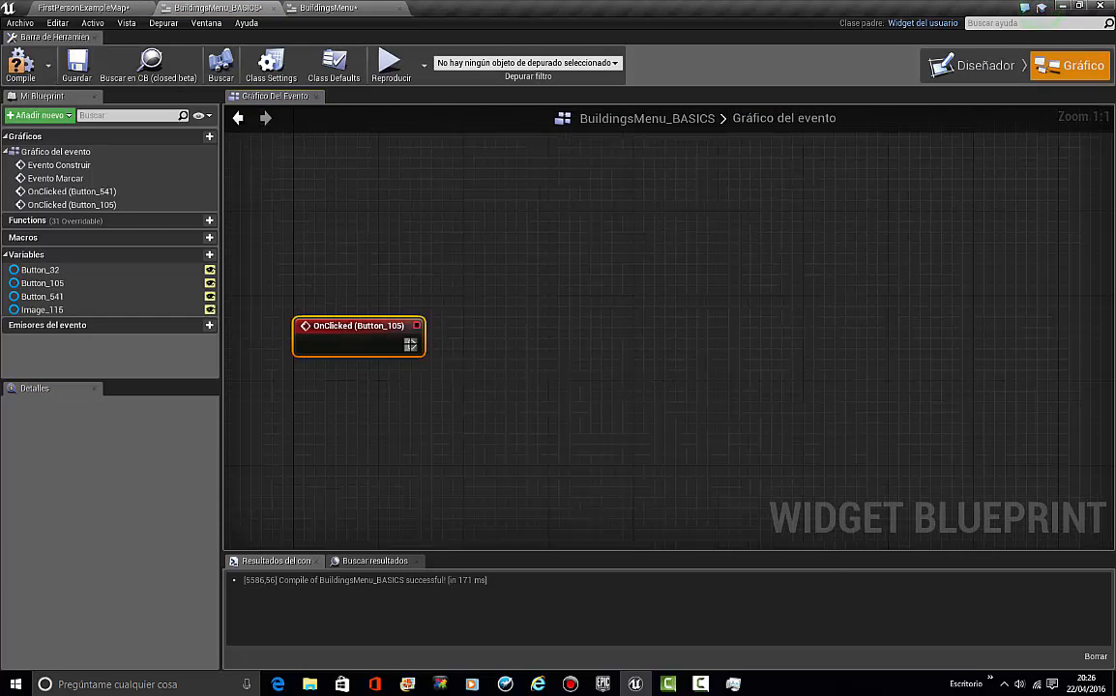
left_click_drag(559, 351, 558, 348)
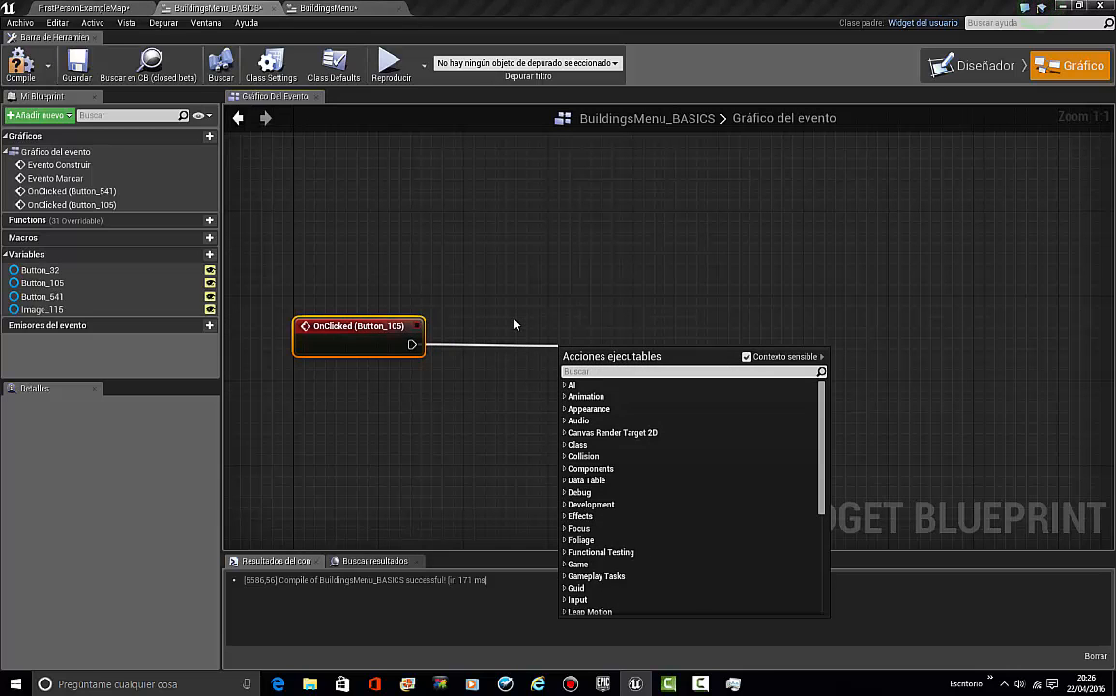
type("remove")
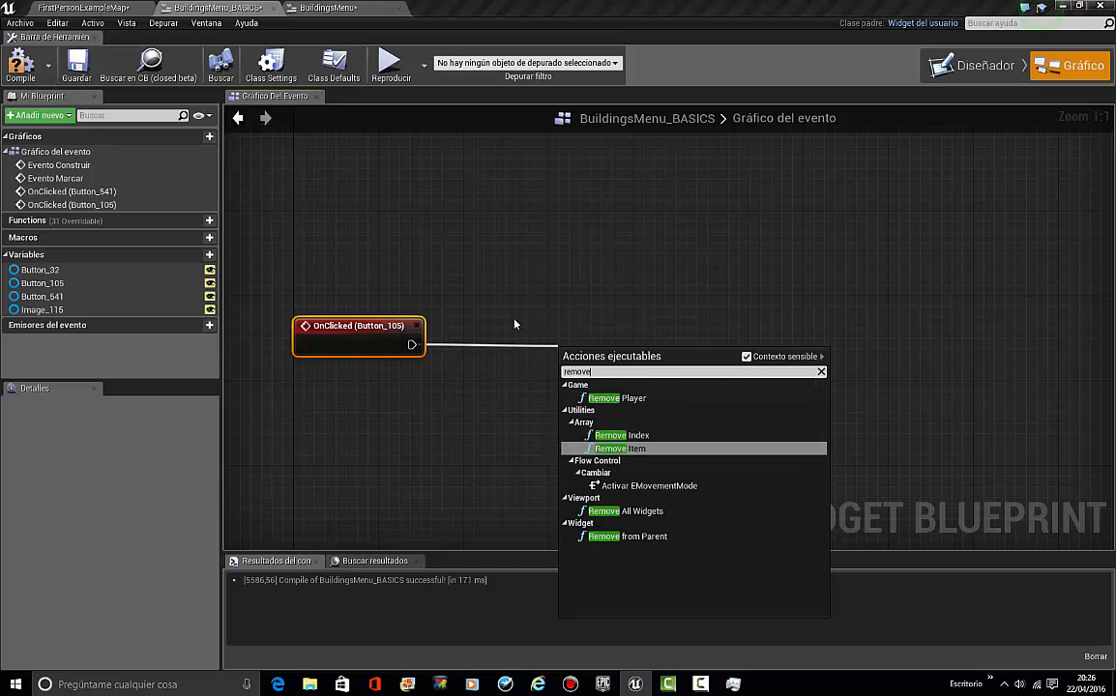
type(" all")
key("Return")
Step: Add a Create Widget node after the Remove All Widgets node of the TEST WALL 1 event
right_click_drag(819, 443, 616, 444)
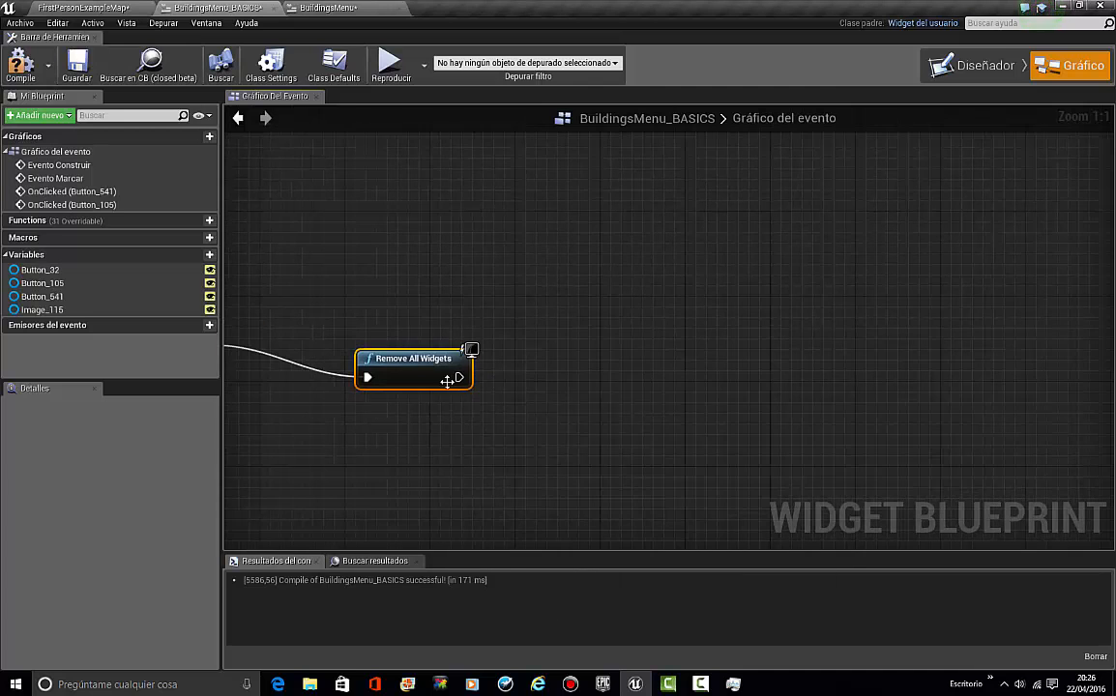
left_click_drag(464, 385, 624, 395)
type("creat e")
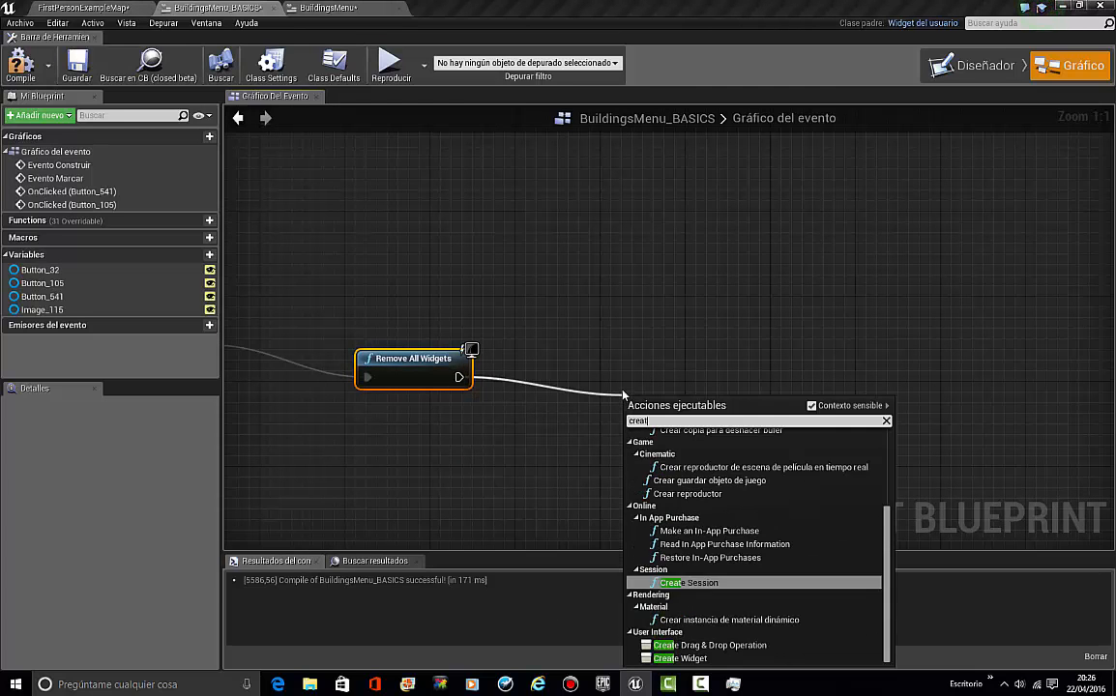
key("BackSpace")
key("BackSpace")
type("widget")
key("Return")
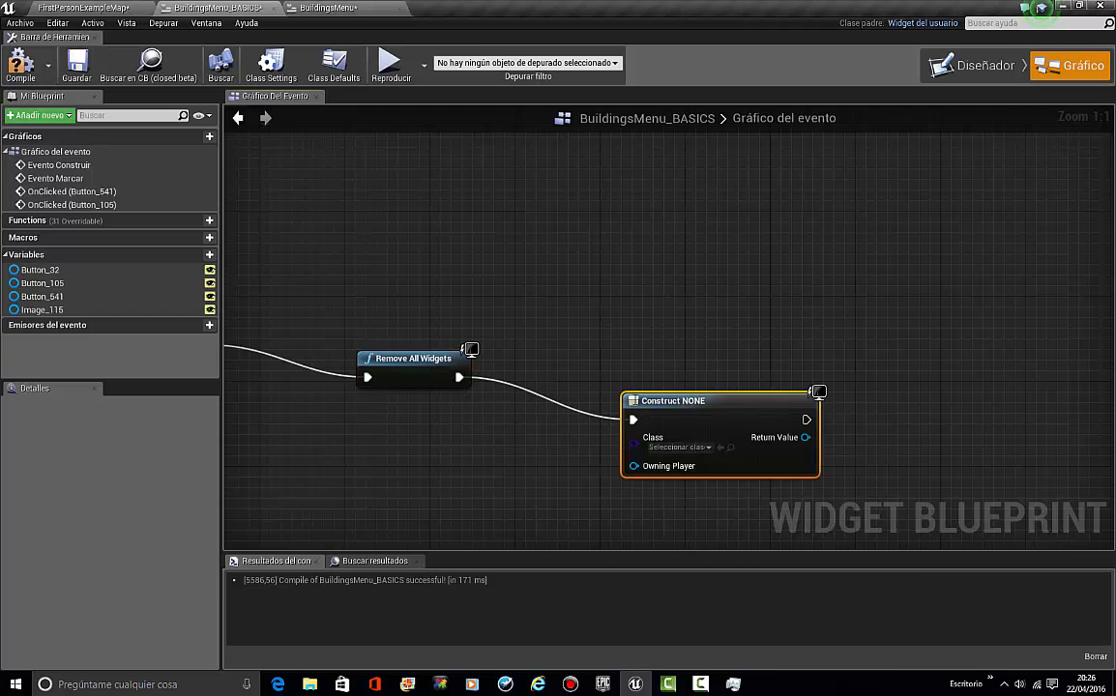
Step: Set the class of the TEST WALL 1 event's Create Widget node to BuildHUD_01 and compile BuildingsMenu_BASICS
left_click(680, 447)
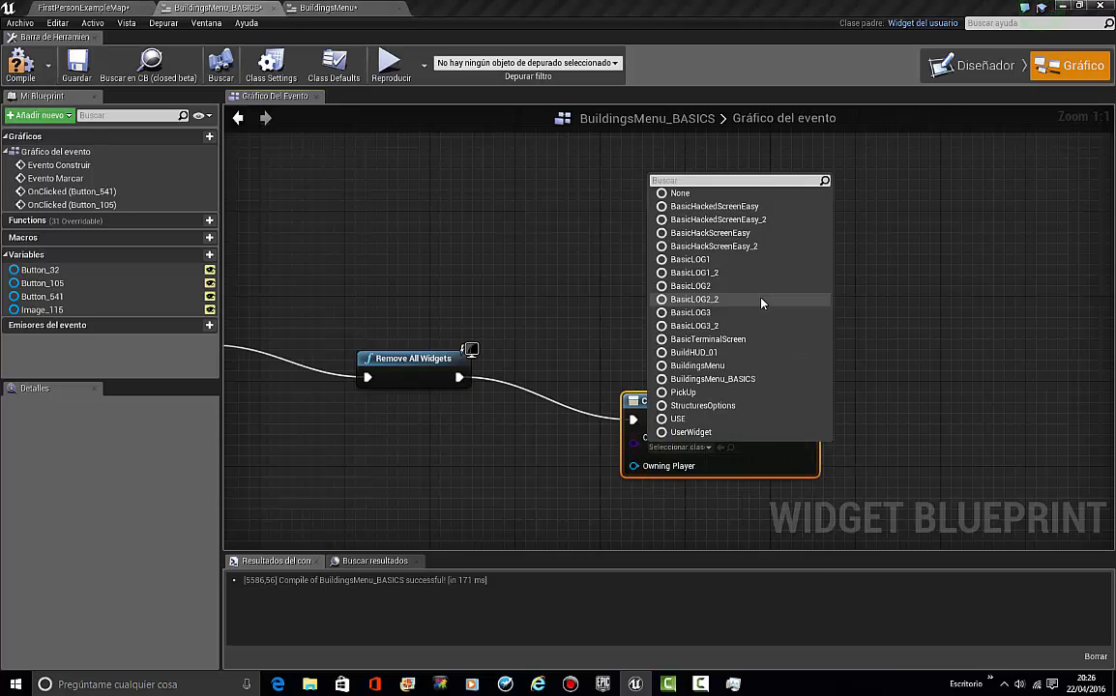
left_click(113, 6)
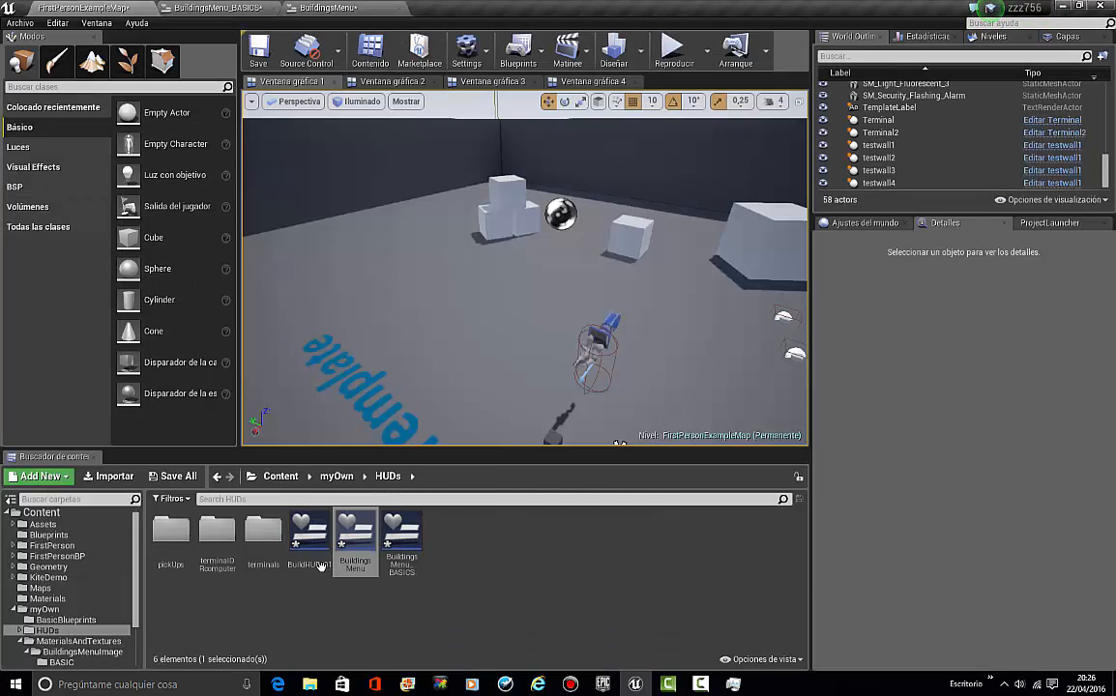
left_click(218, 8)
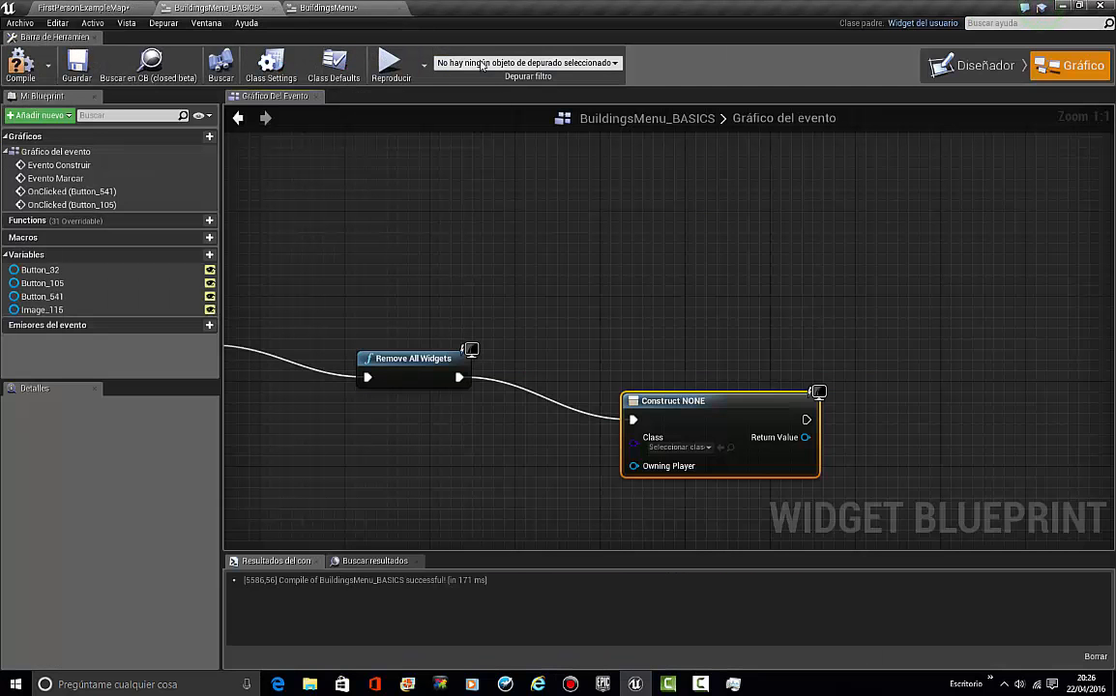
left_click(707, 447)
type("bui")
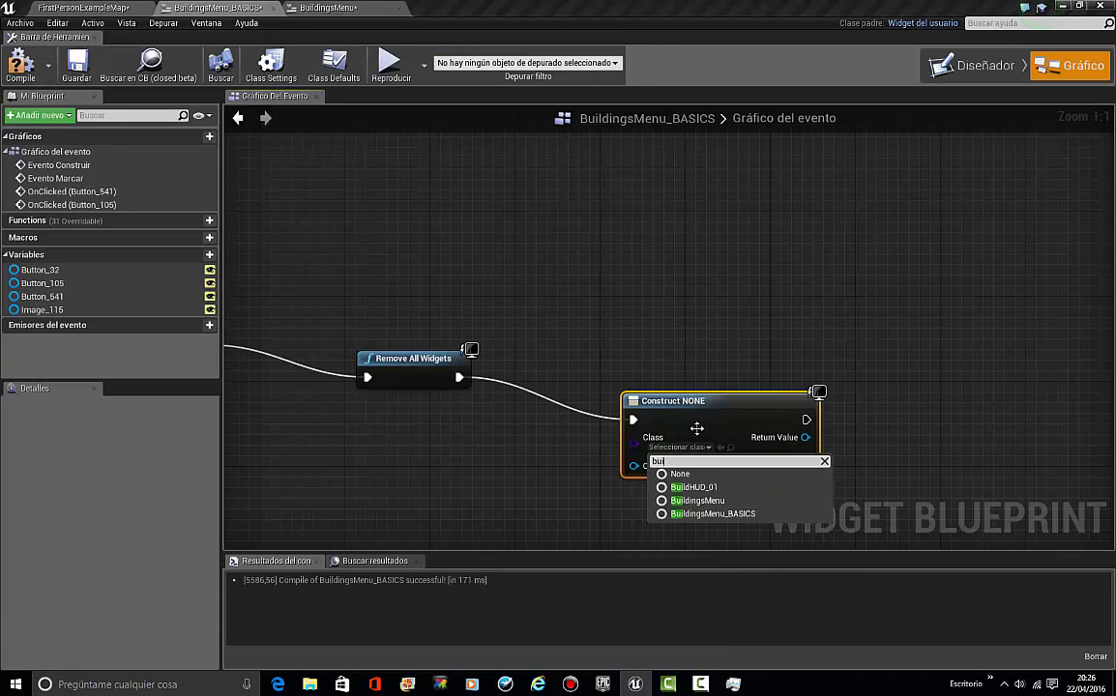
key("Return")
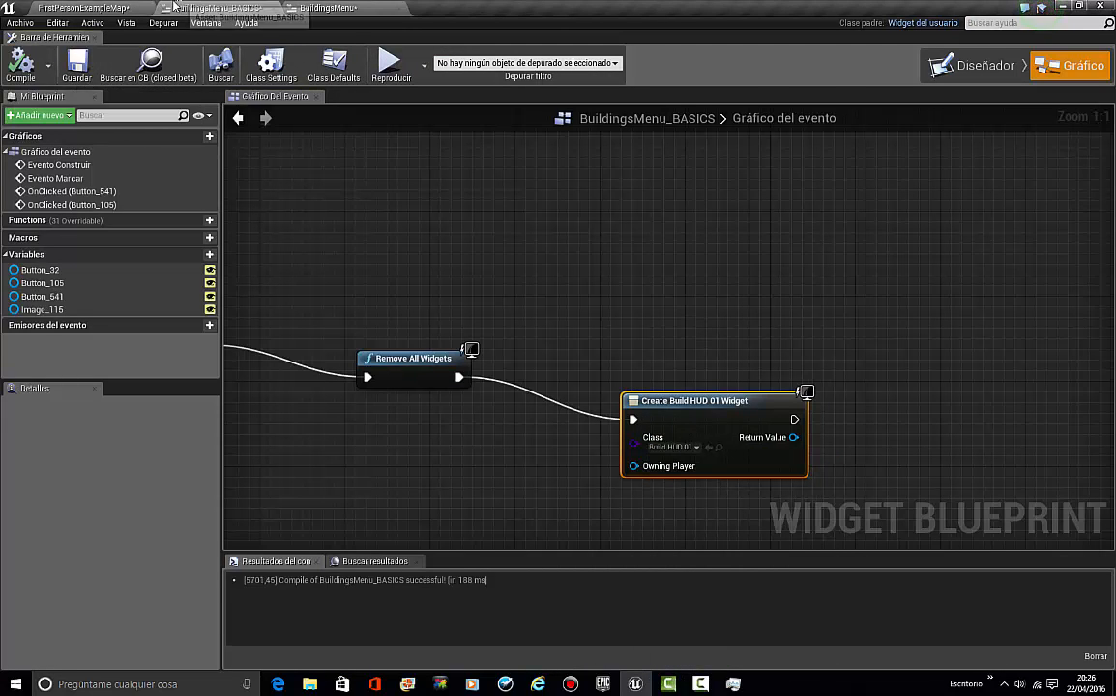
Step: Play the level full screen, open the buildings menu, go into BASICS, test TEST WALL 1, and stop playing
left_click(82, 8)
left_click(320, 545)
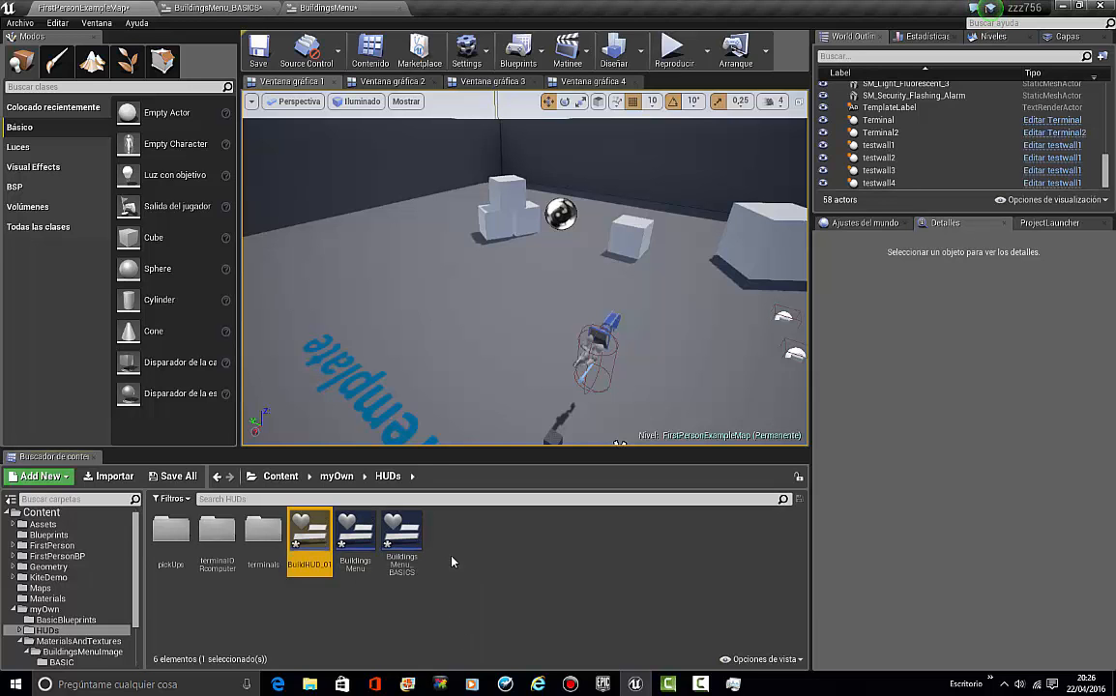
left_click(674, 54)
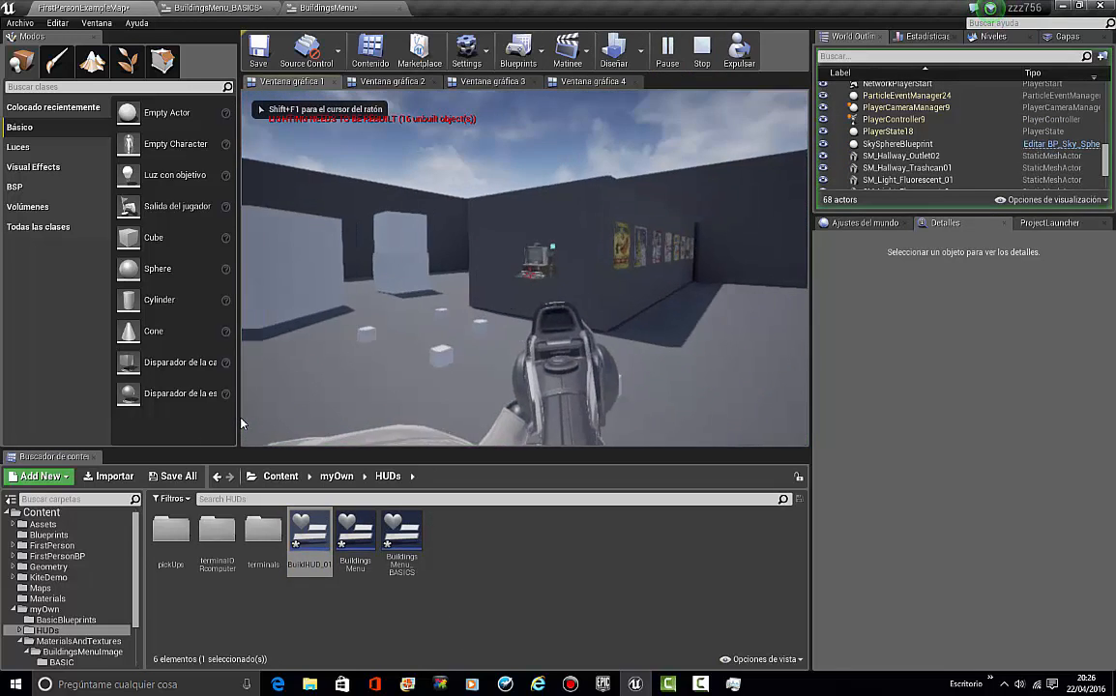
key("F11")
key("b")
left_click(261, 424)
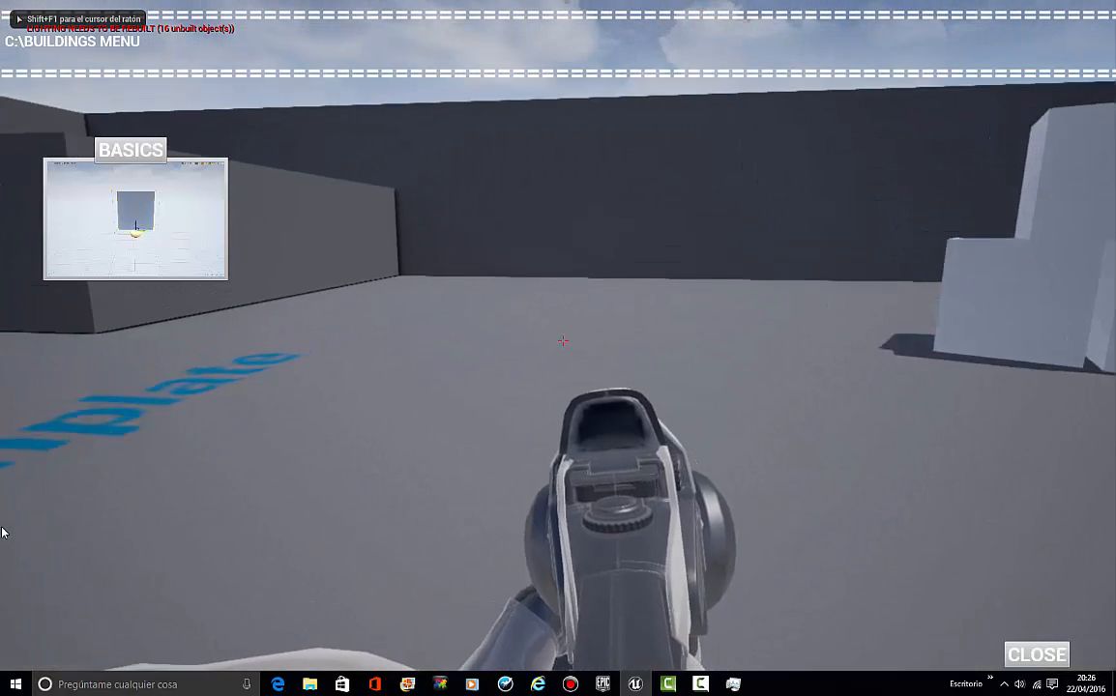
key("shift+F1")
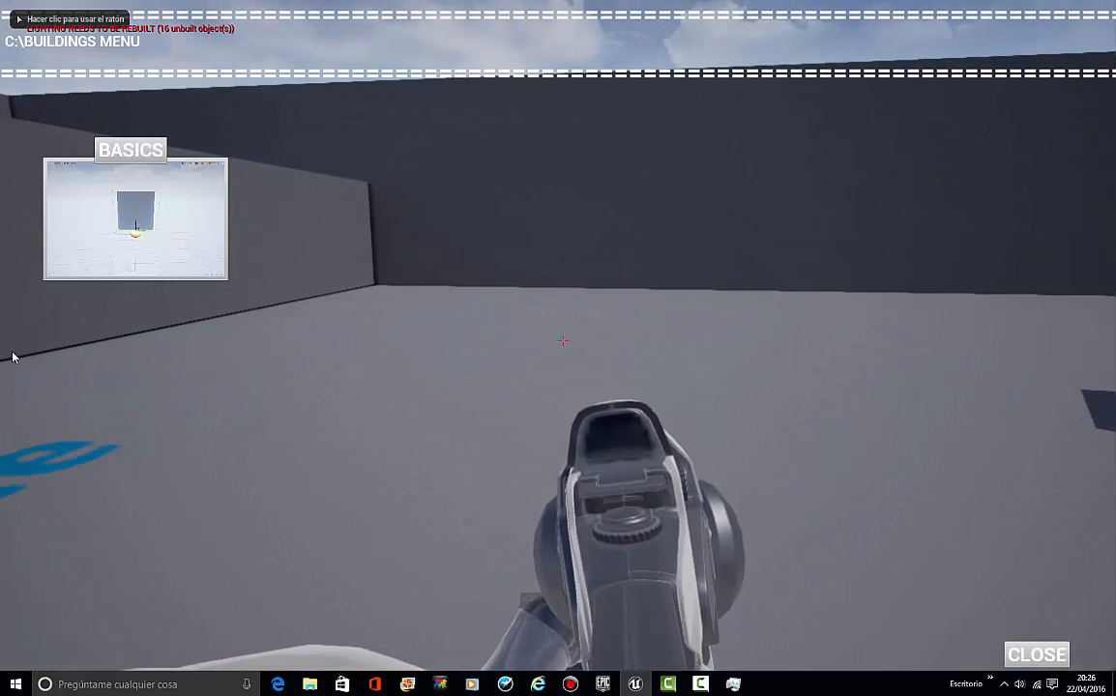
left_click(131, 153)
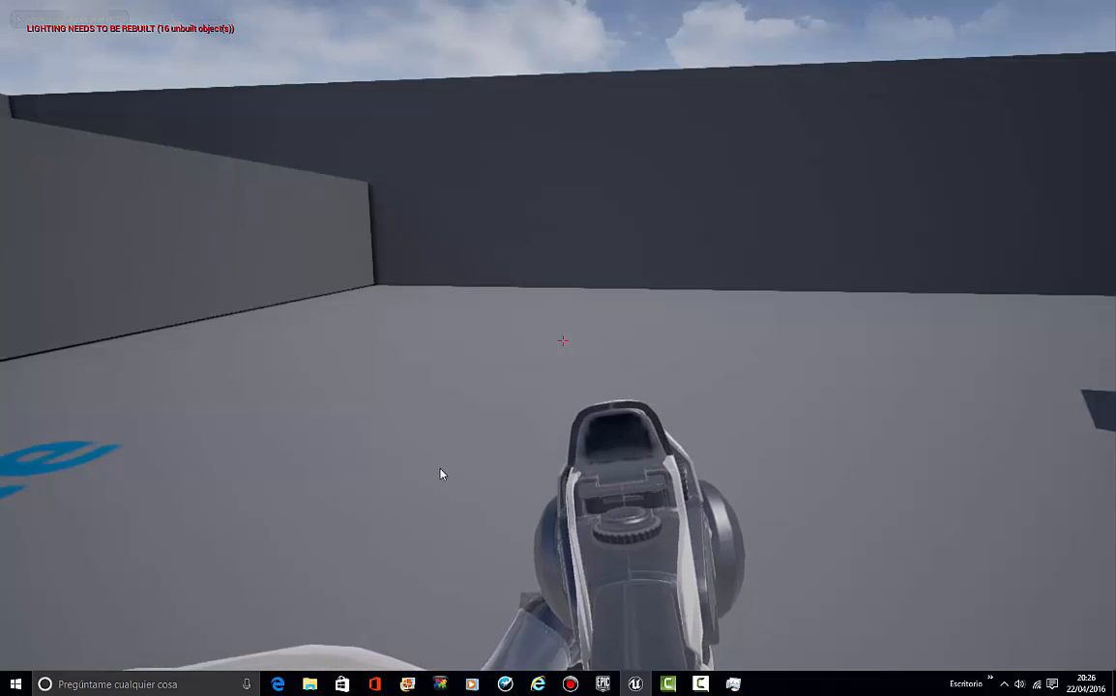
left_click(441, 473)
key("Escape")
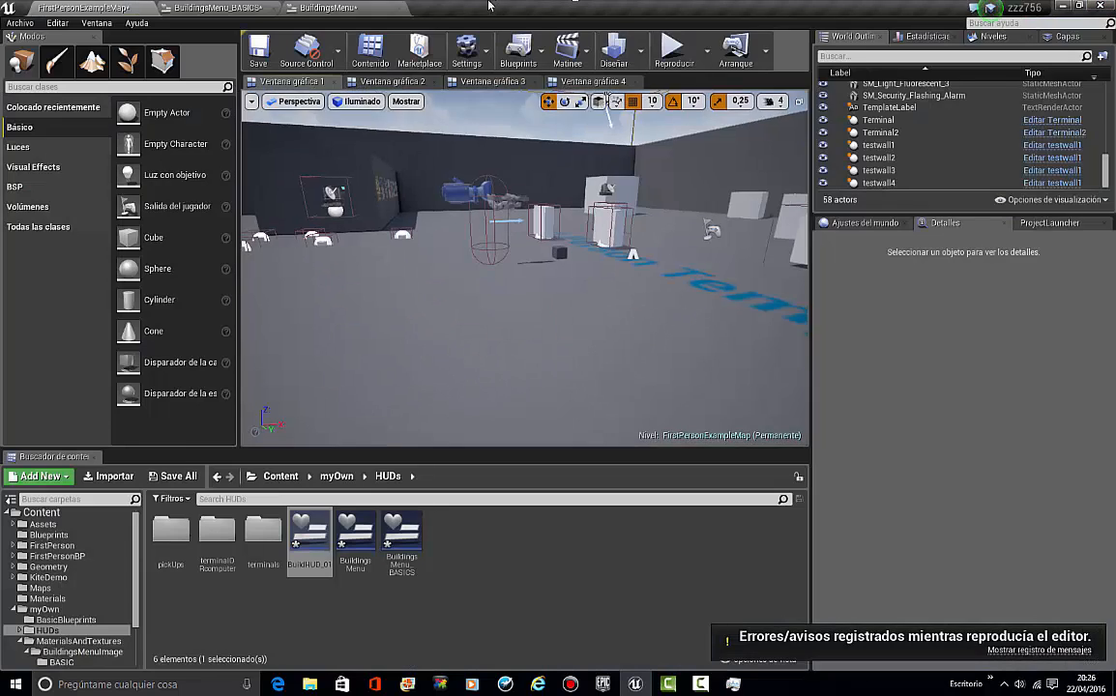
Step: Examine the BASICS button's node chain in the BuildingsMenu graph, including its Create Widget class and Add to Viewport node
left_click(338, 7)
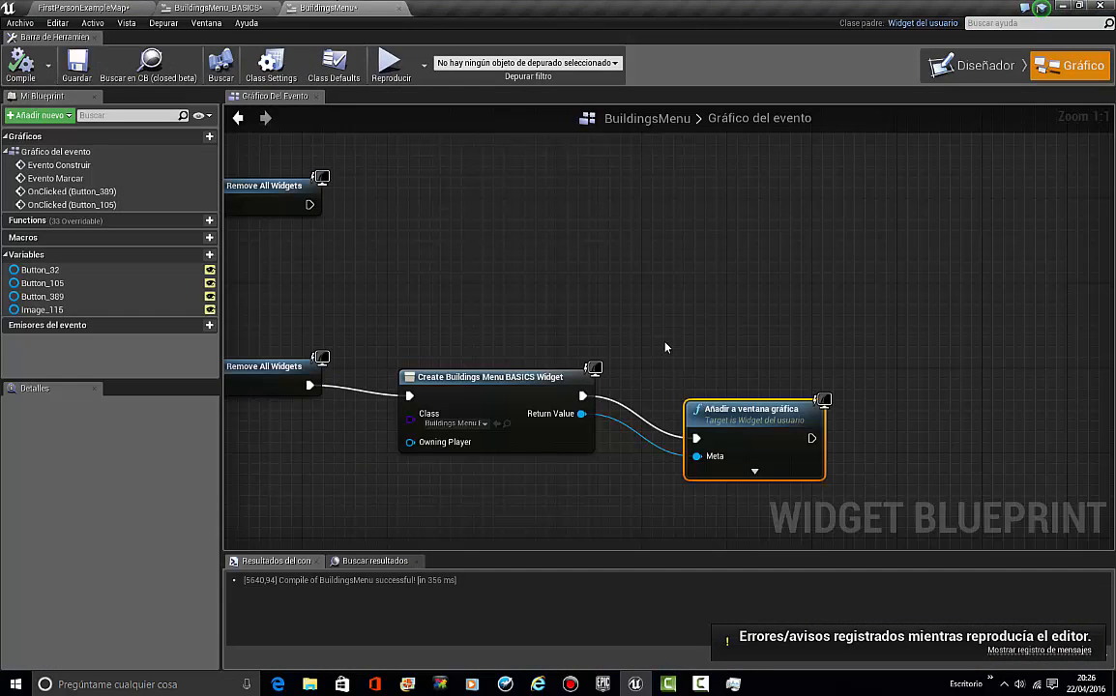
right_click_drag(737, 446, 797, 413)
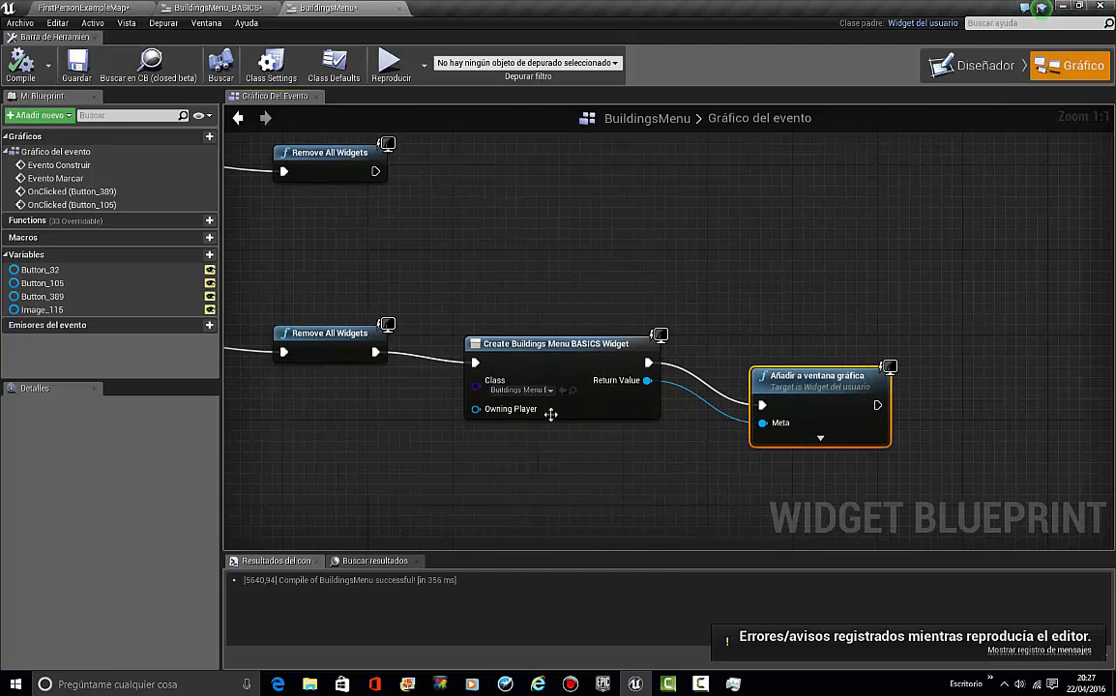
left_click(525, 391)
left_click(661, 259)
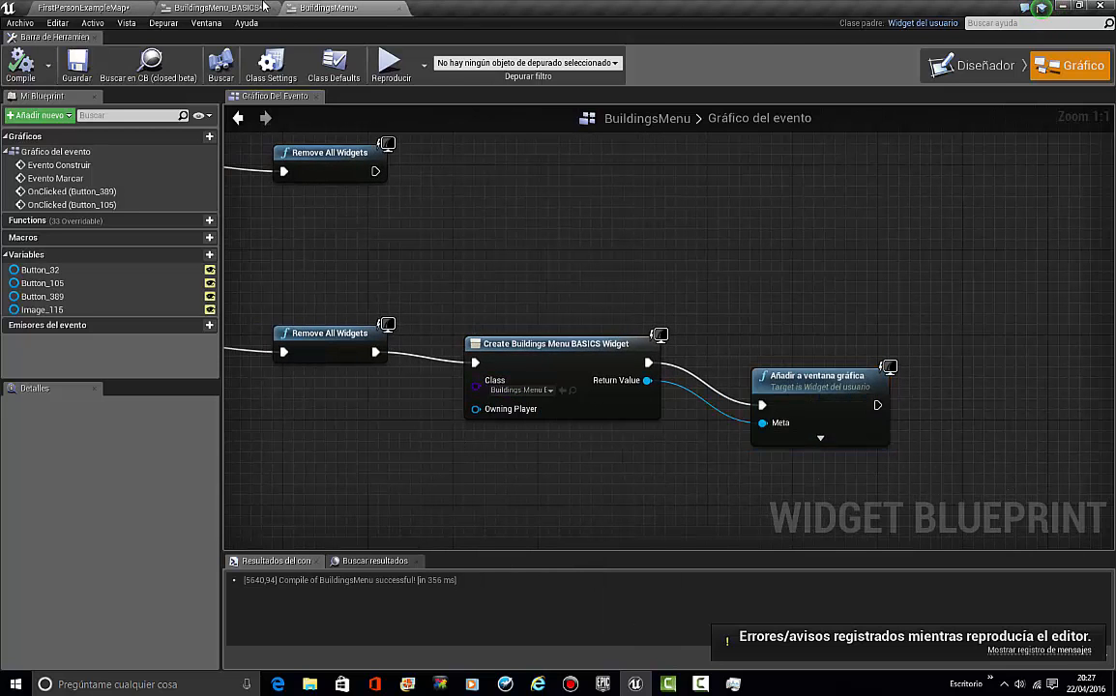
Step: In BuildingsMenu_BASICS, add an Añadir a ventana gráfica (Add to Viewport) node from the Build HUD 01 widget's Return Value
left_click(264, 6)
right_click_drag(638, 380, 489, 320)
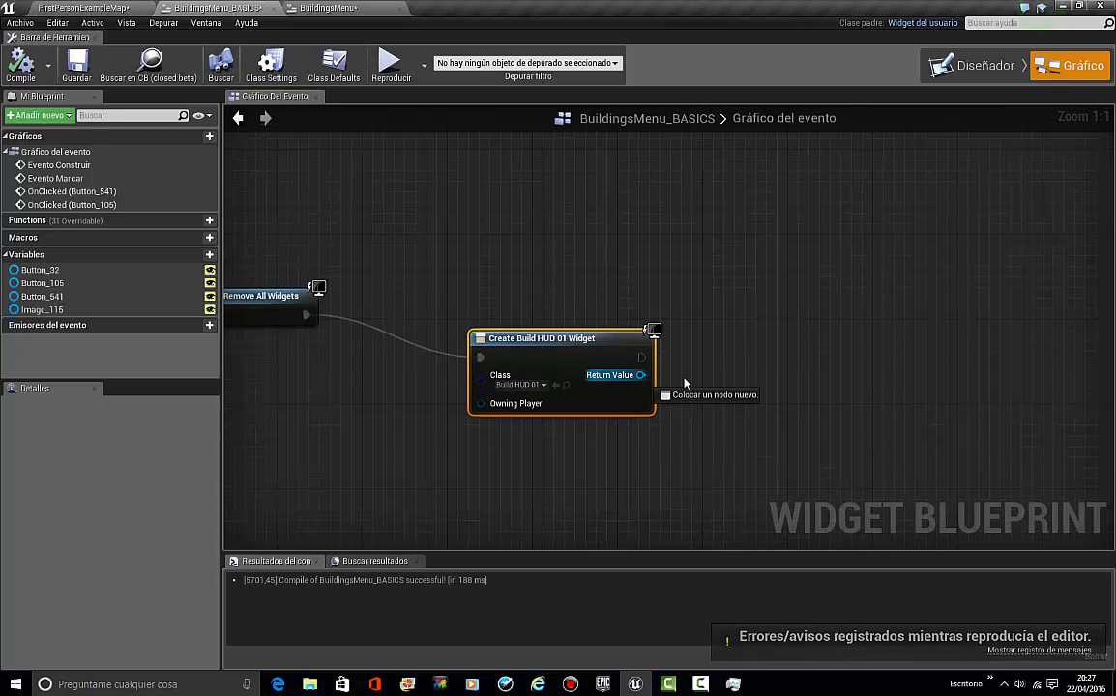
left_click_drag(684, 383, 725, 368)
type("add")
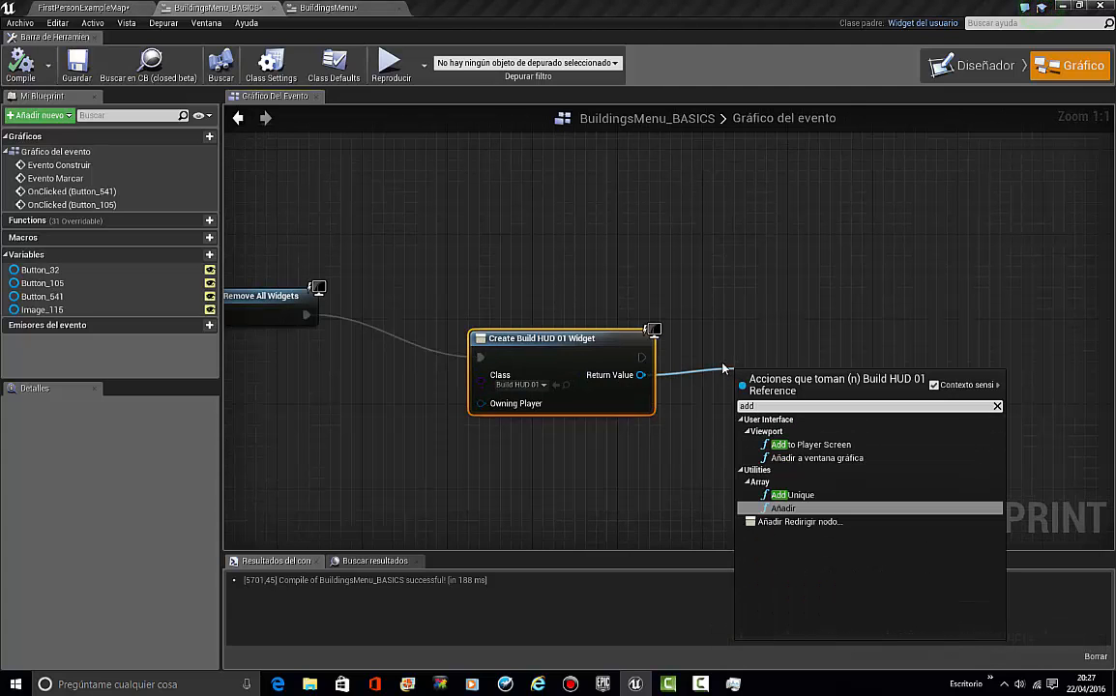
type(" to vi")
key("Down")
key("Return")
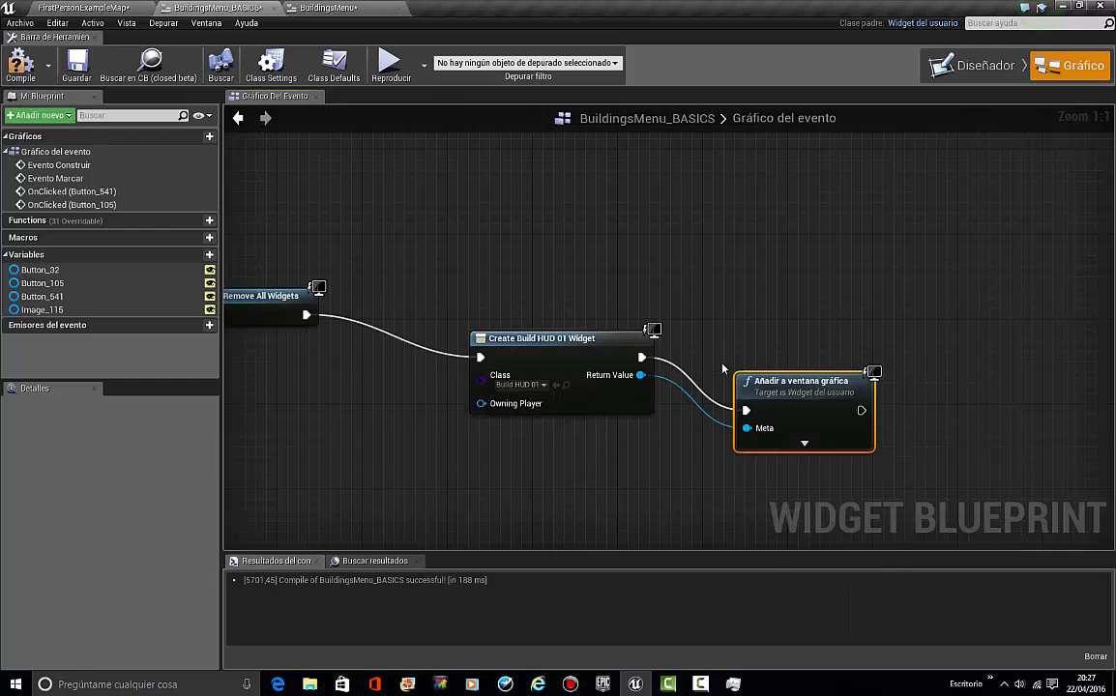
Step: Play the level full screen again, go into BASICS from the buildings menu, and test the TEST WALL 1 button
left_click(74, 8)
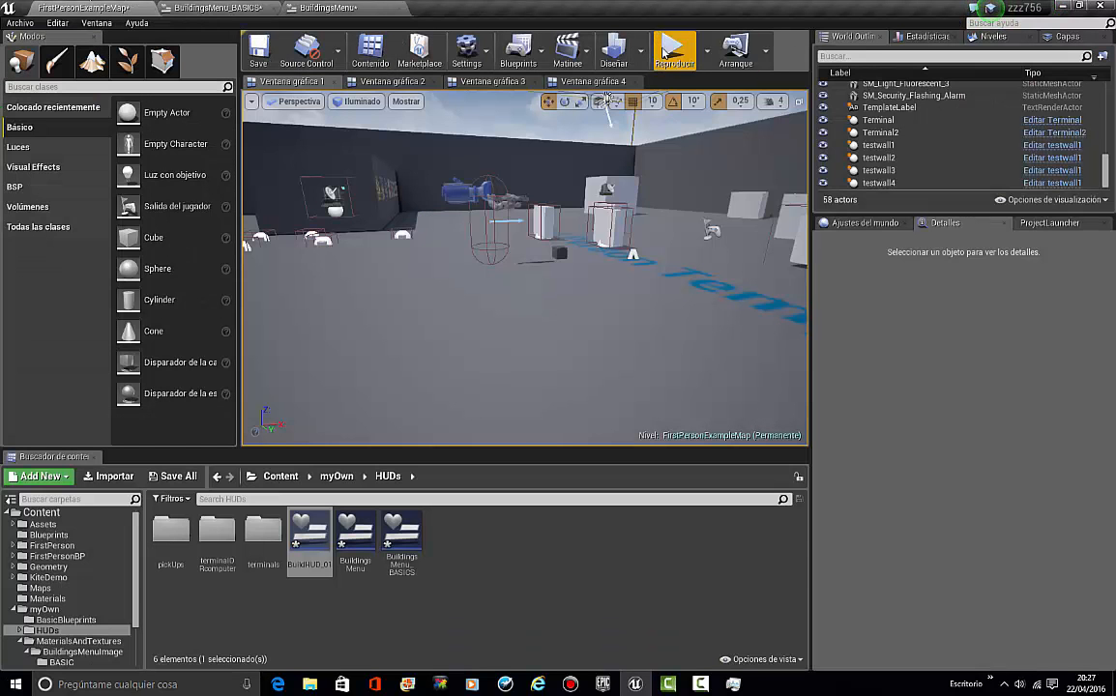
left_click(663, 53)
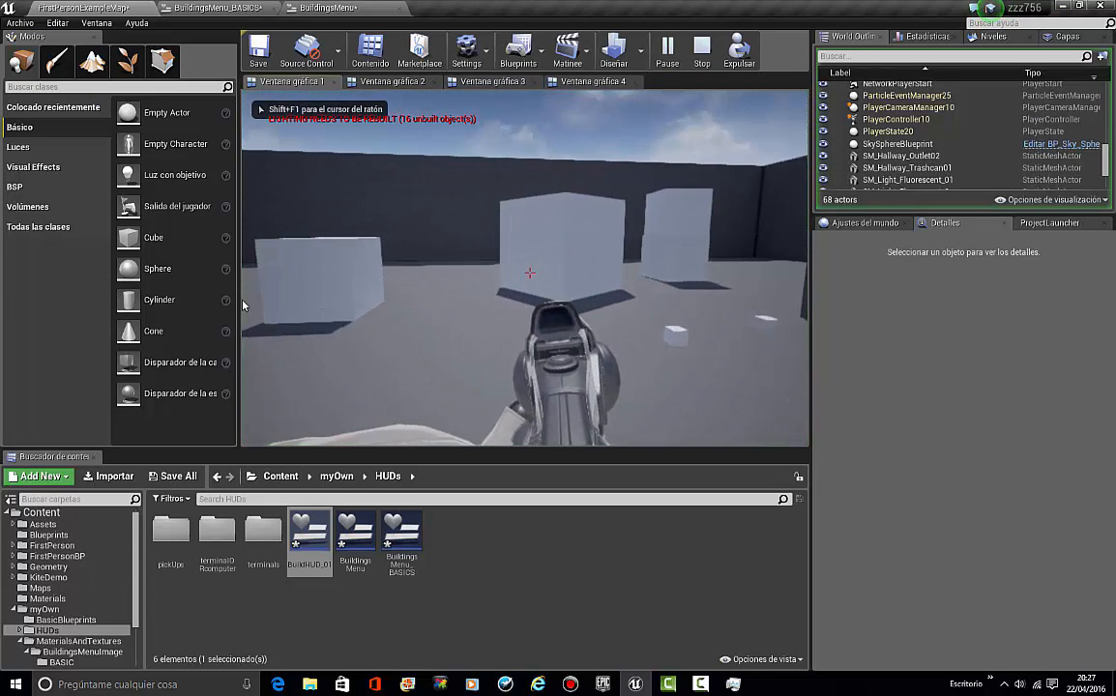
key("F11")
left_click(115, 152)
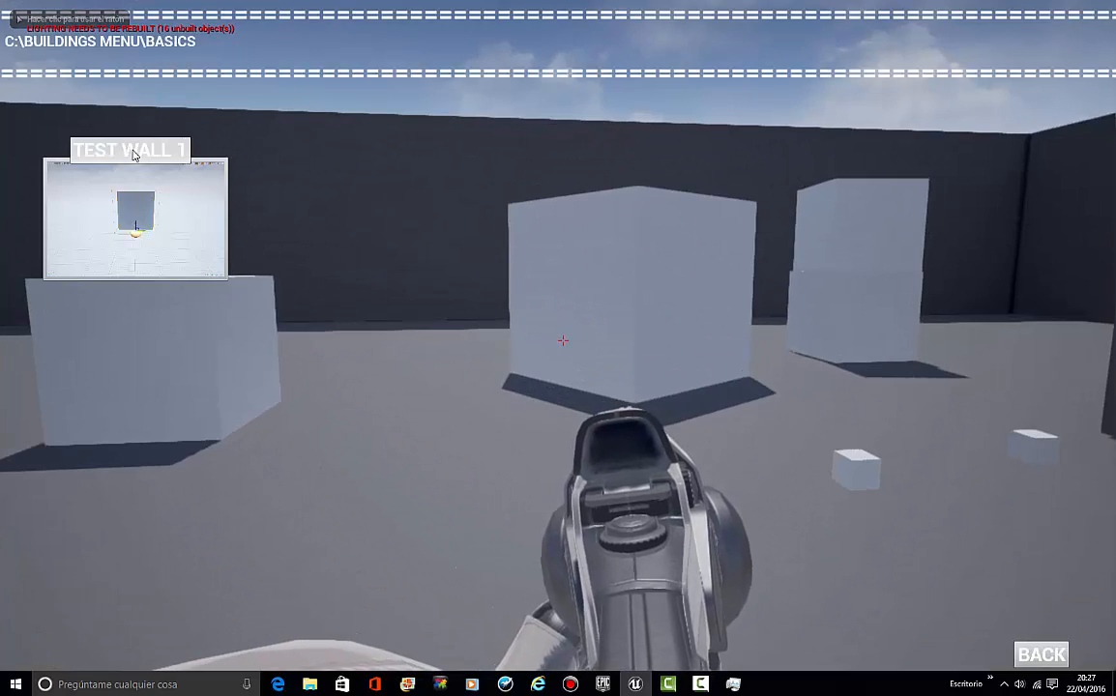
left_click(134, 152)
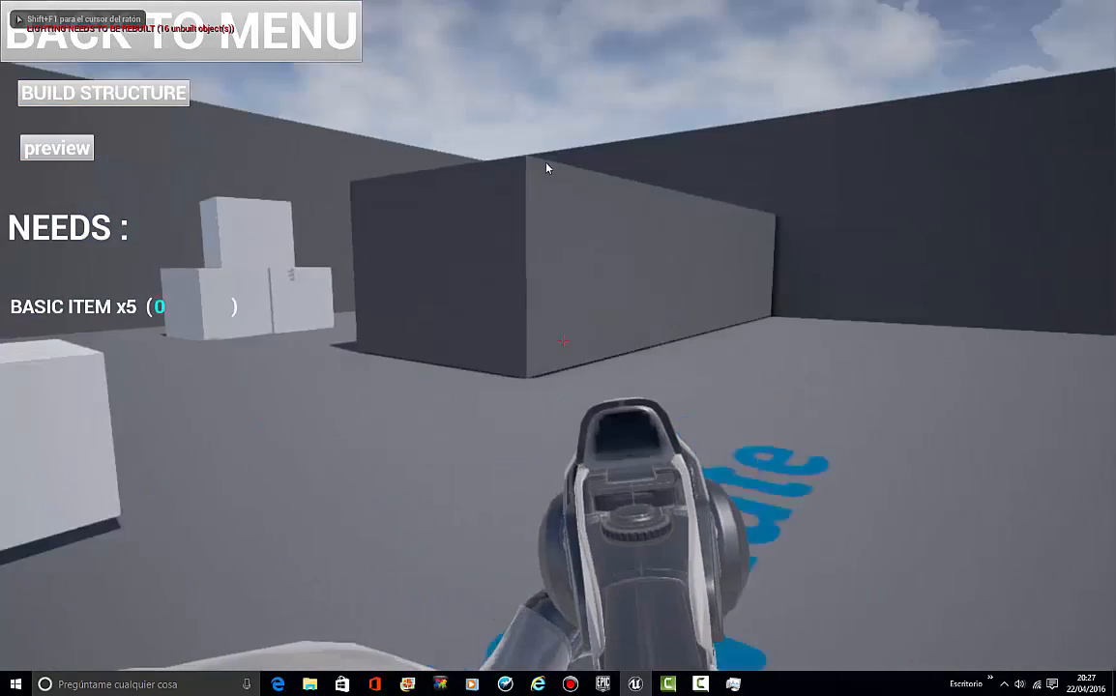
Step: Test the build screen's preview button: show the wall preview, cancel it, and show it again
left_click_drag(547, 165, 972, 170)
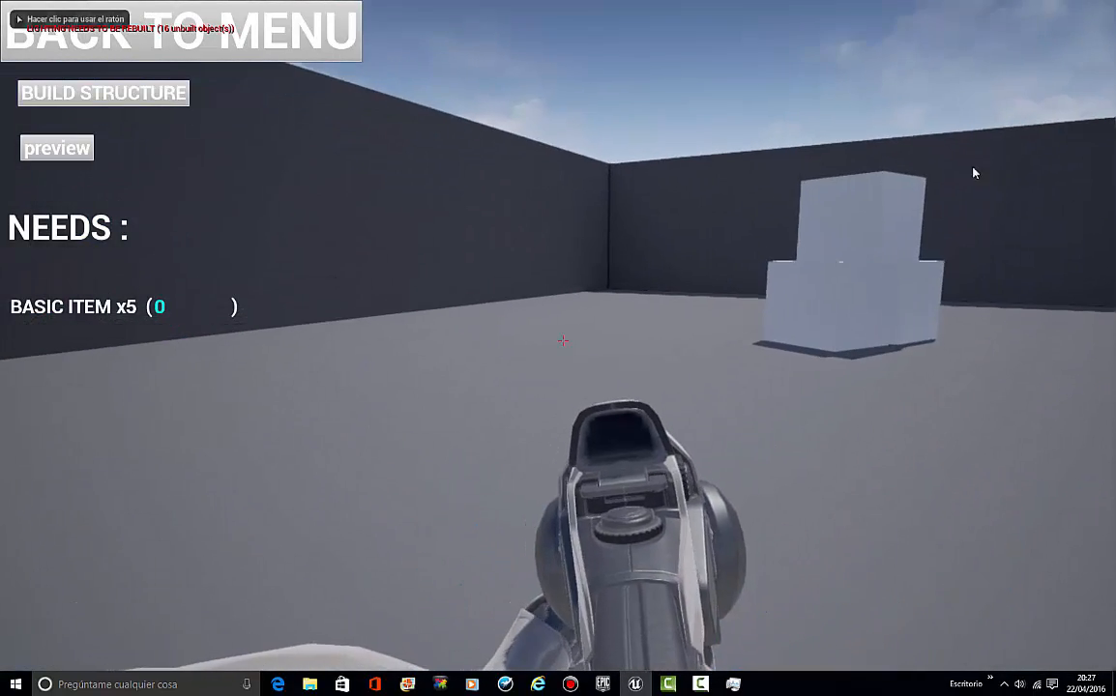
left_click(34, 147)
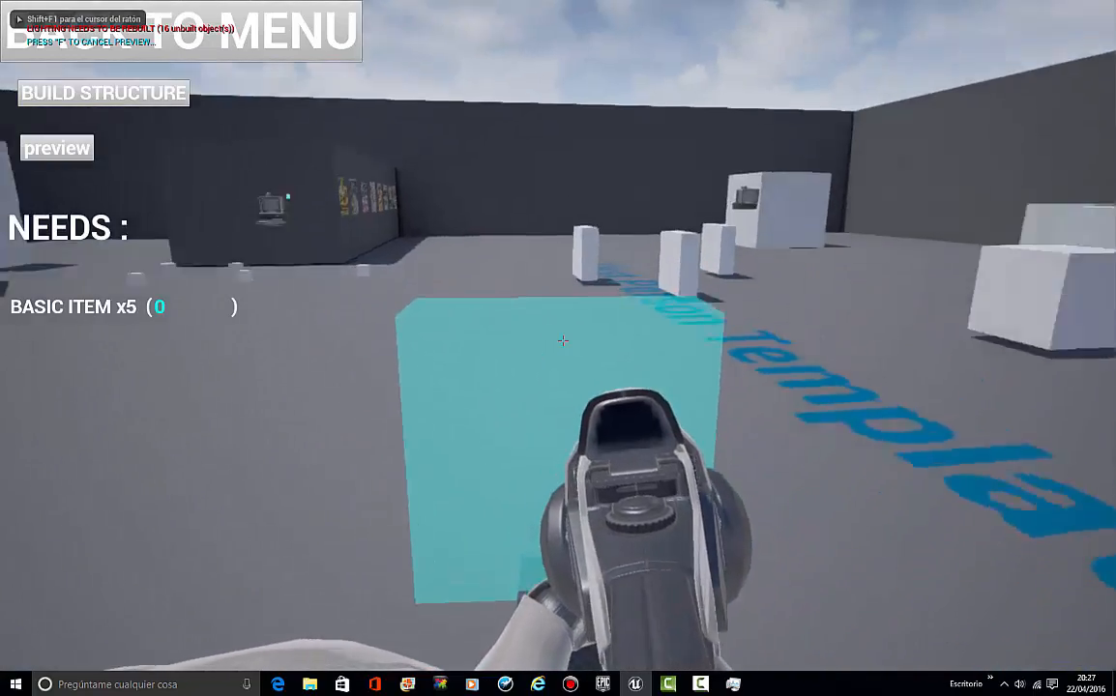
key("f")
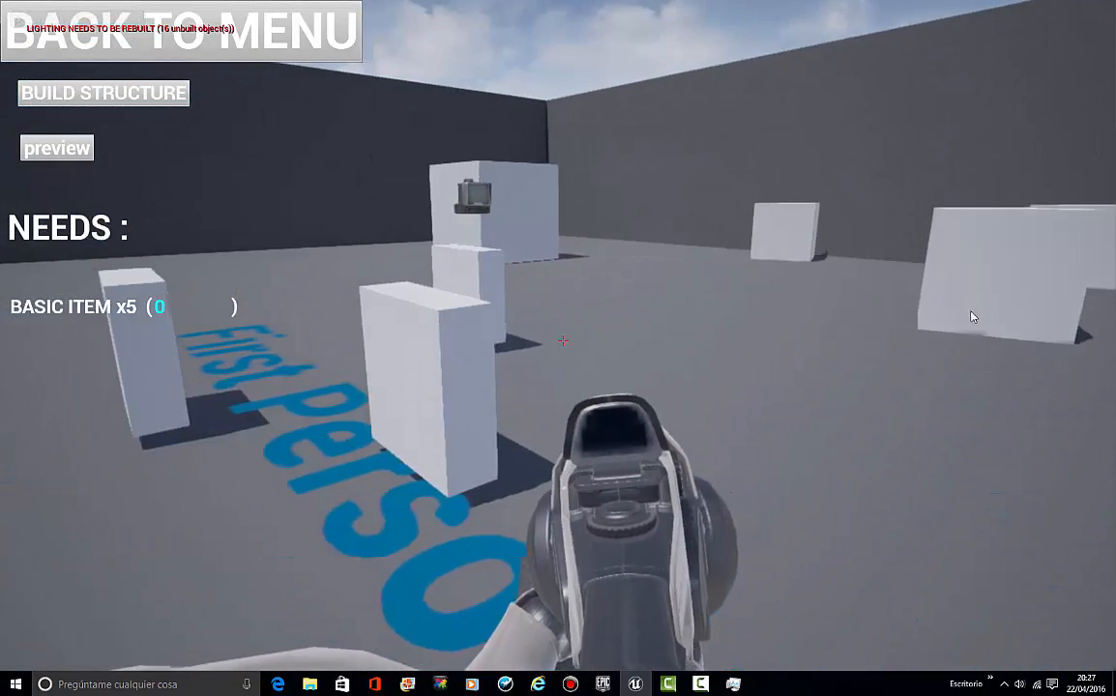
left_click(80, 153)
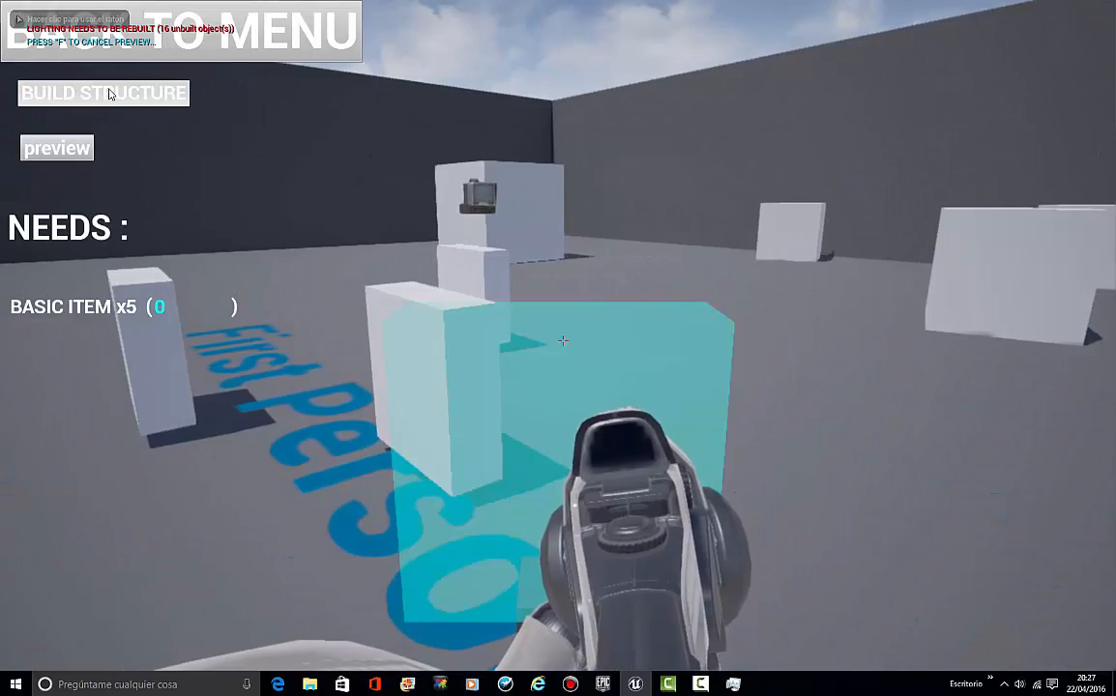
left_click(649, 321)
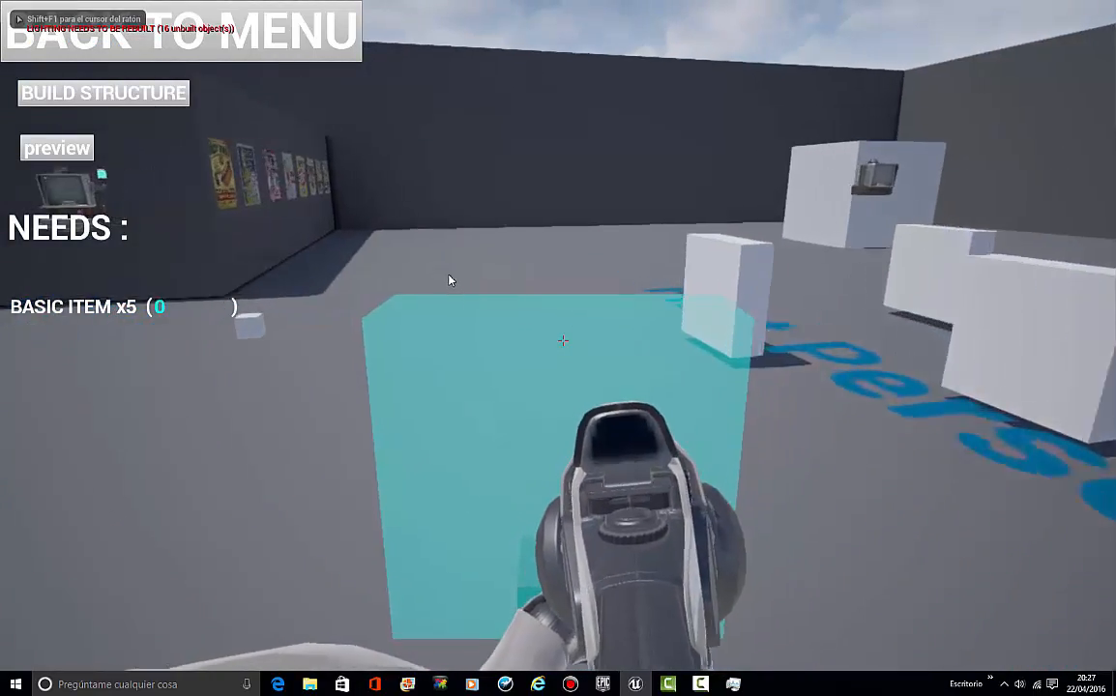
Step: Walk up to the placed test walls and scrap three of them to collect basic items
key("w")
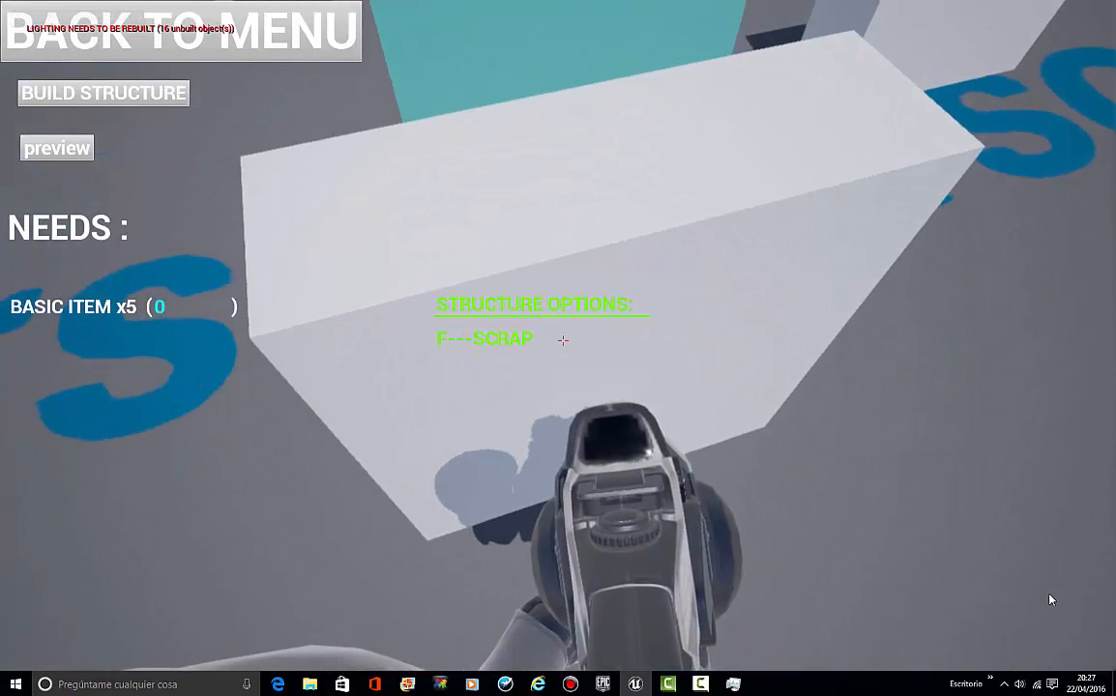
key("f")
key("w")
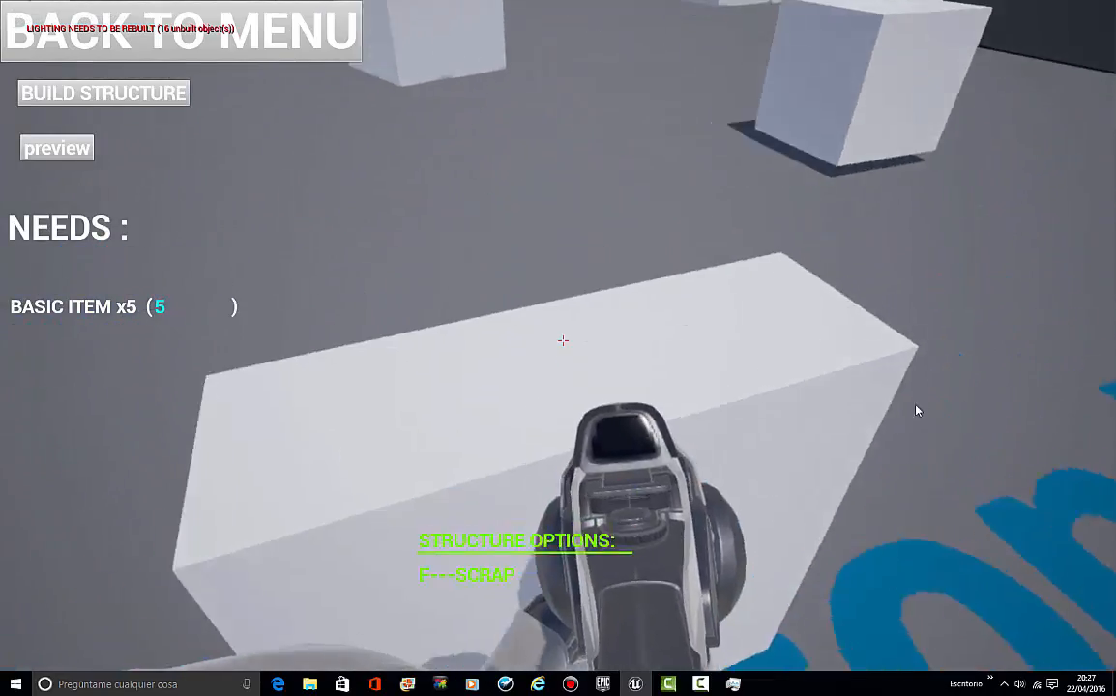
key("f")
key("f")
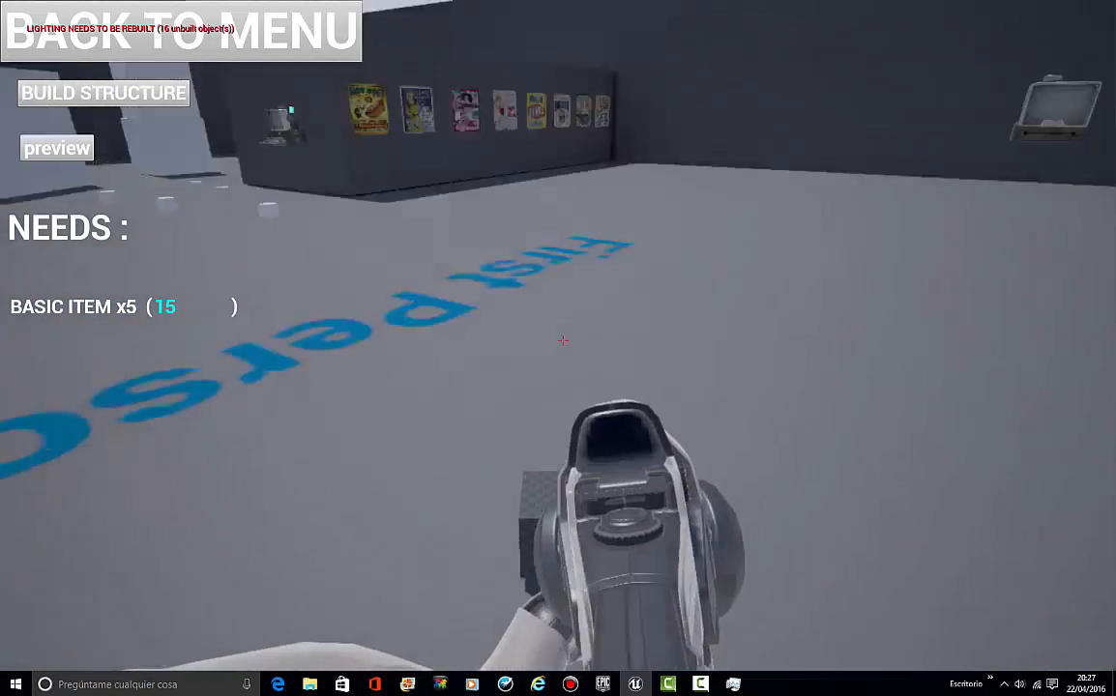
key("w")
Step: Preview the wall again and test BUILD STRUCTURE, ending the play session and restoring the viewport to its normal size
key("shift+F1")
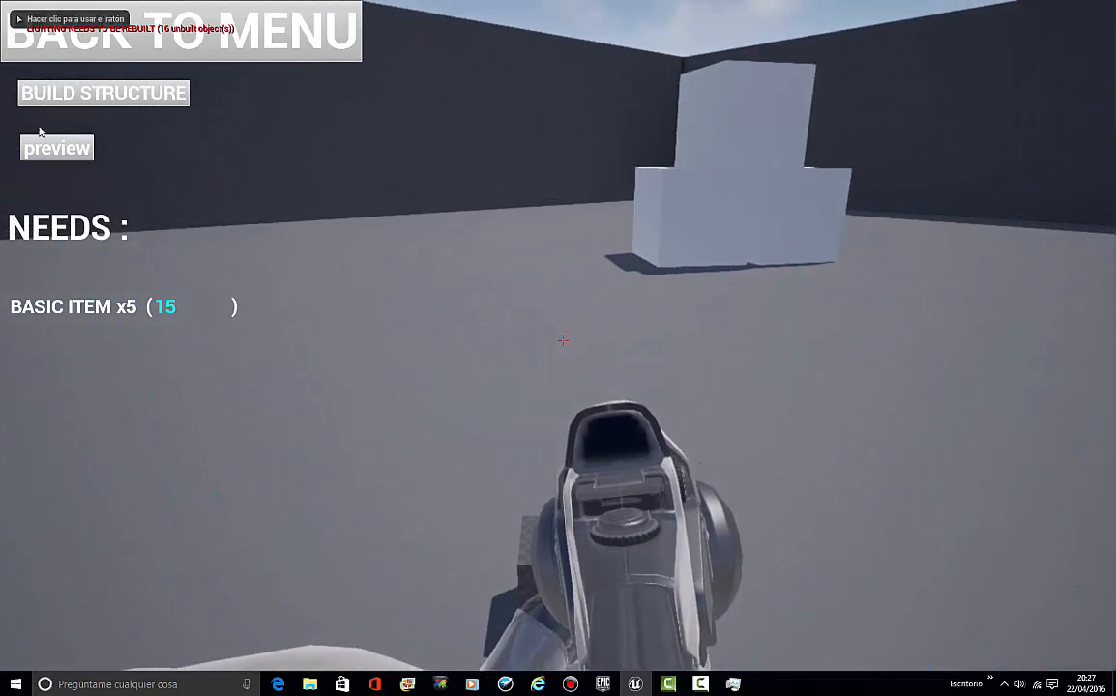
left_click(46, 143)
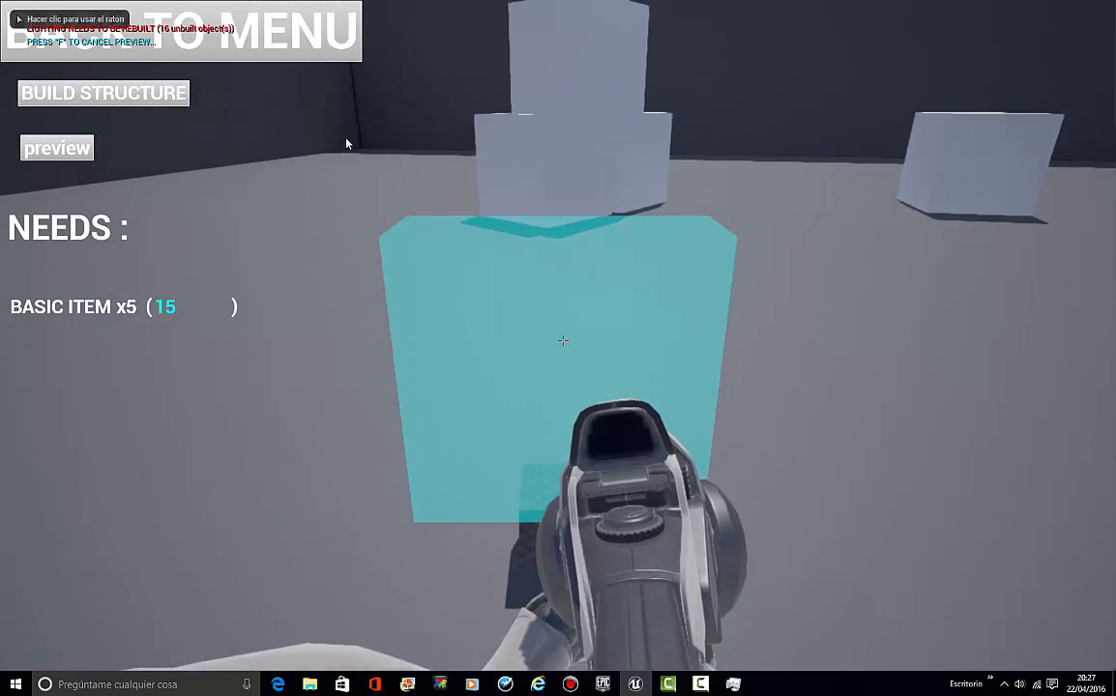
left_click(165, 94)
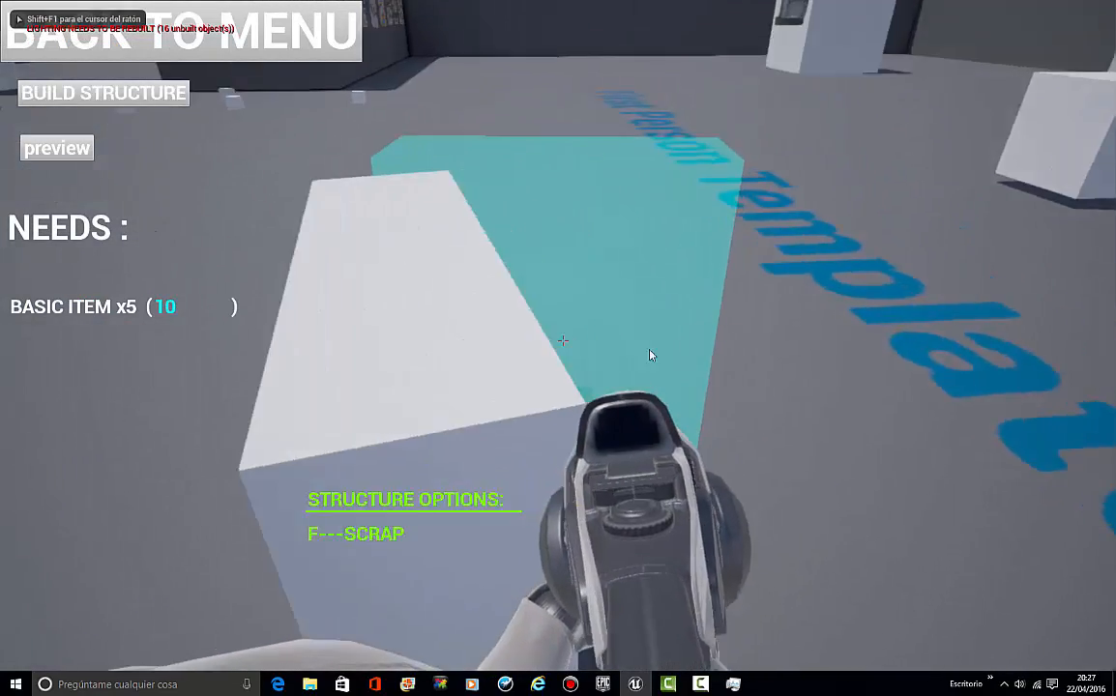
key("Escape")
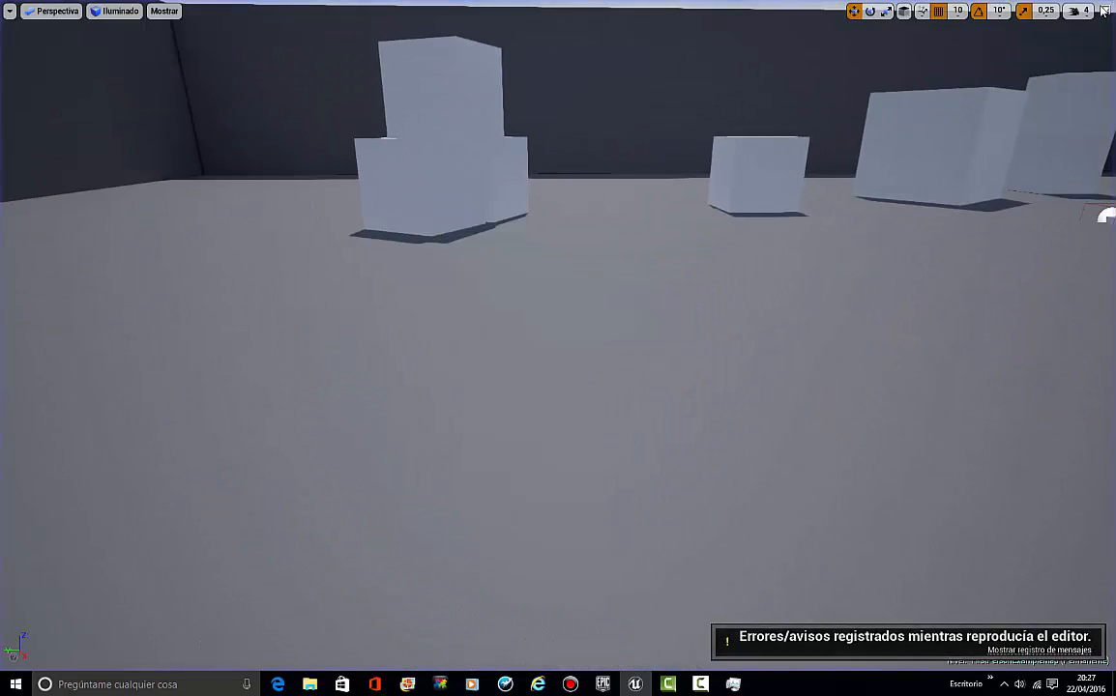
left_click(1106, 11)
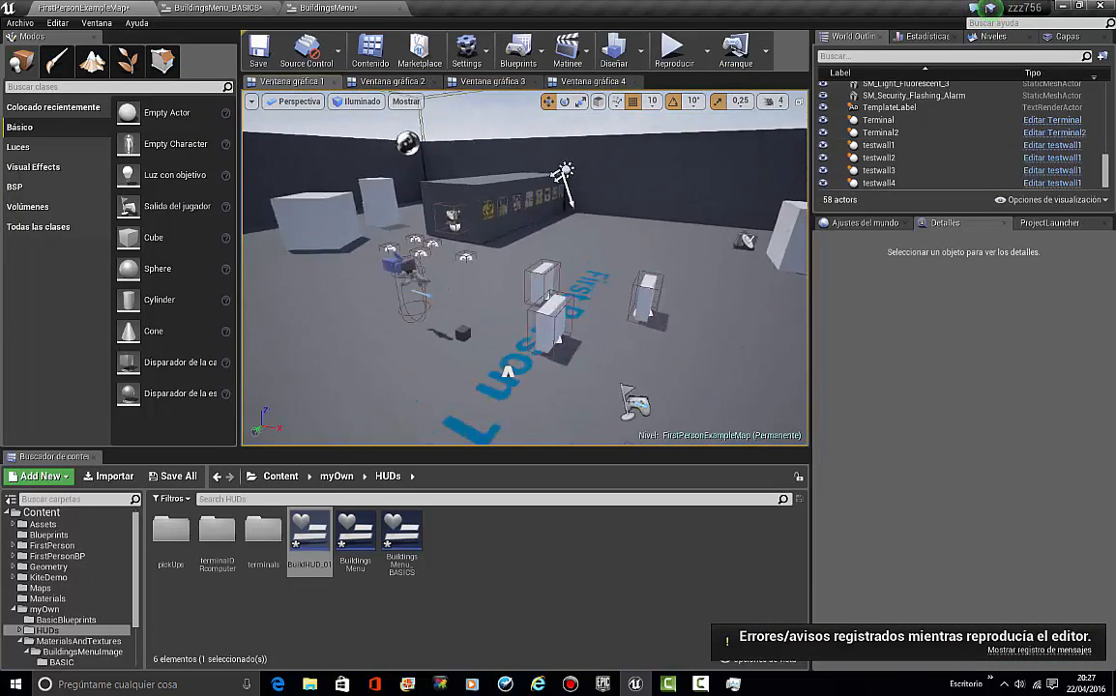
Step: Save all modified content, including the FirstPersonExampleMap level and the BuildHUD_01, BuildingsMenu and BuildingsMenu_BASICS widgets
right_click_drag(984, 102, 521, 288)
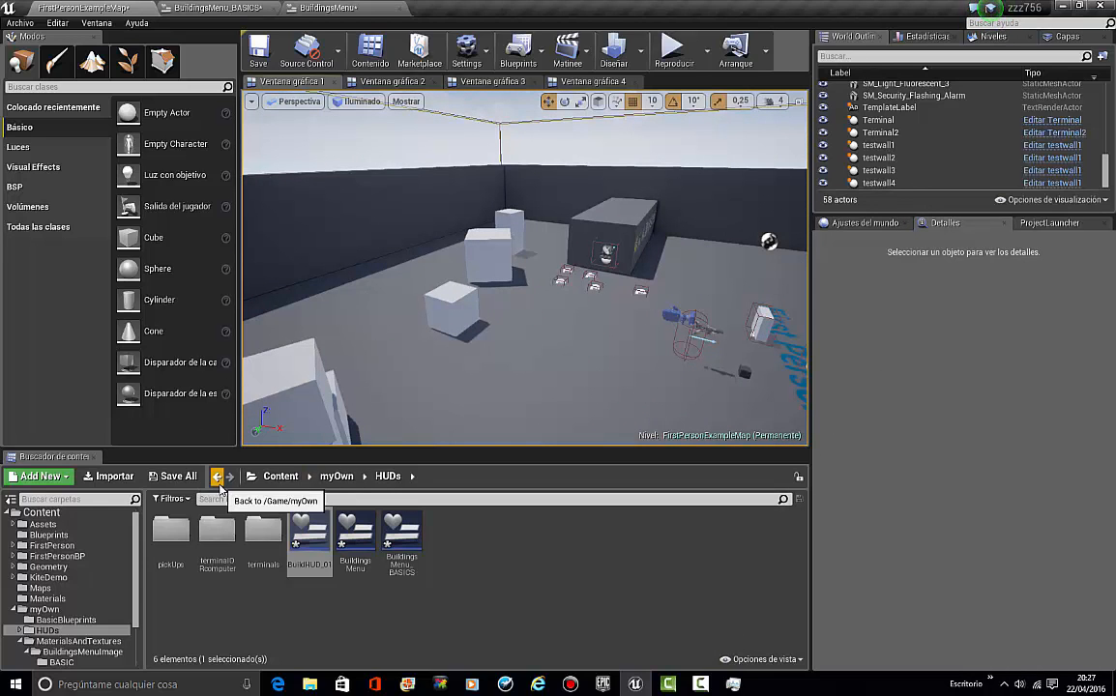
right_click_drag(286, 424, 413, 383)
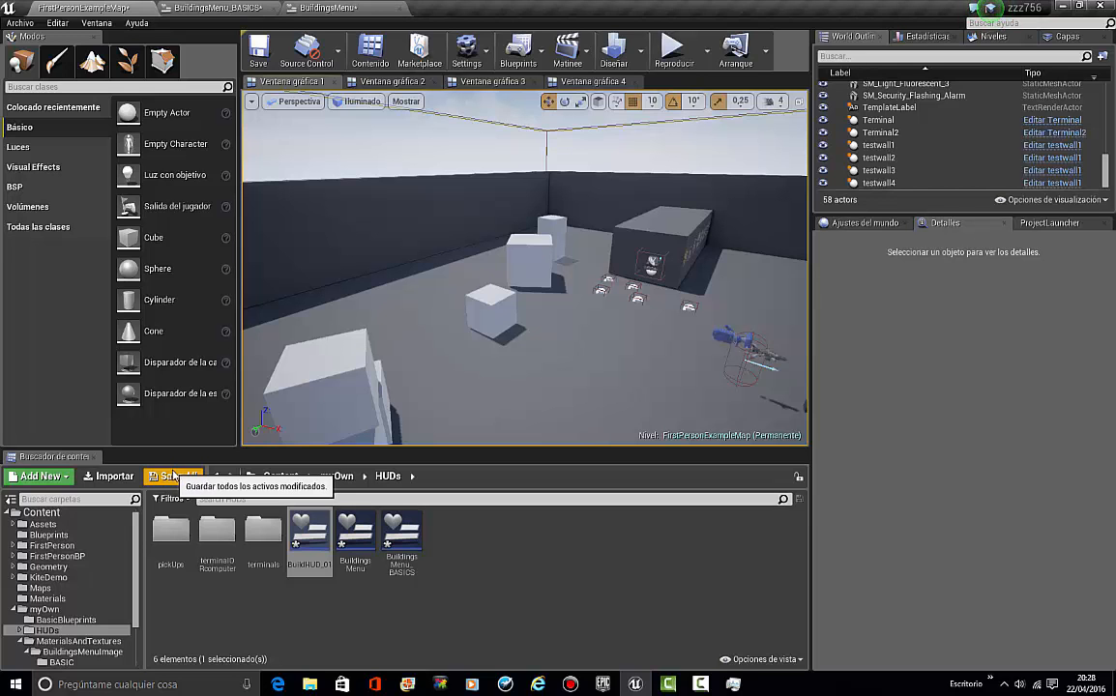
key("ctrl+shift+s")
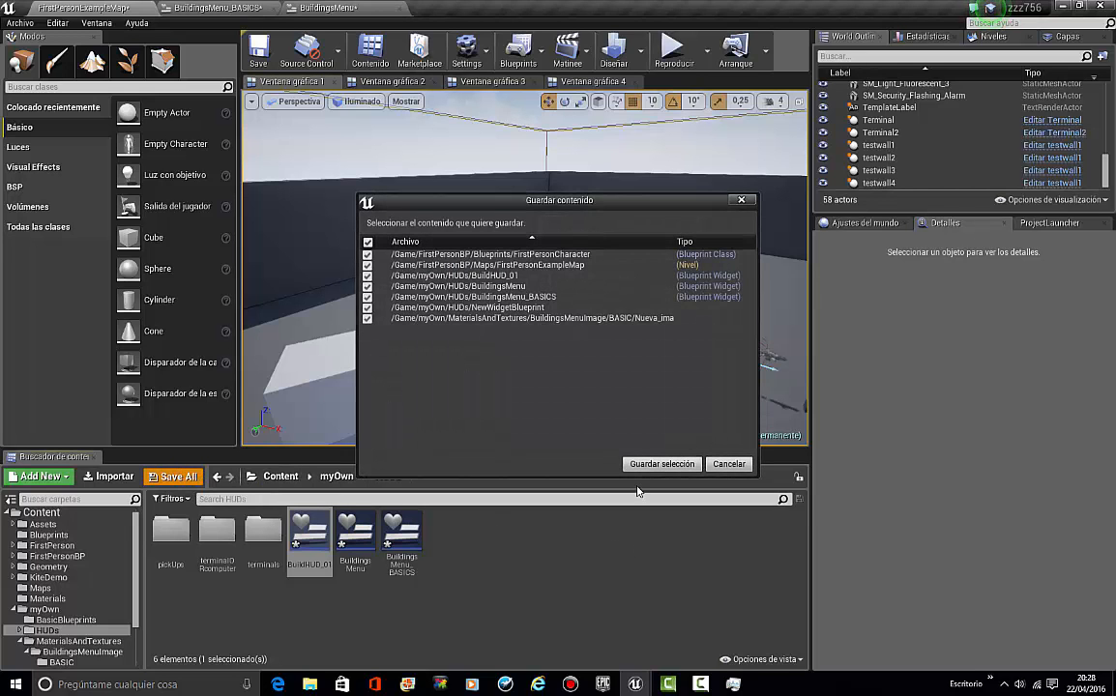
left_click(653, 466)
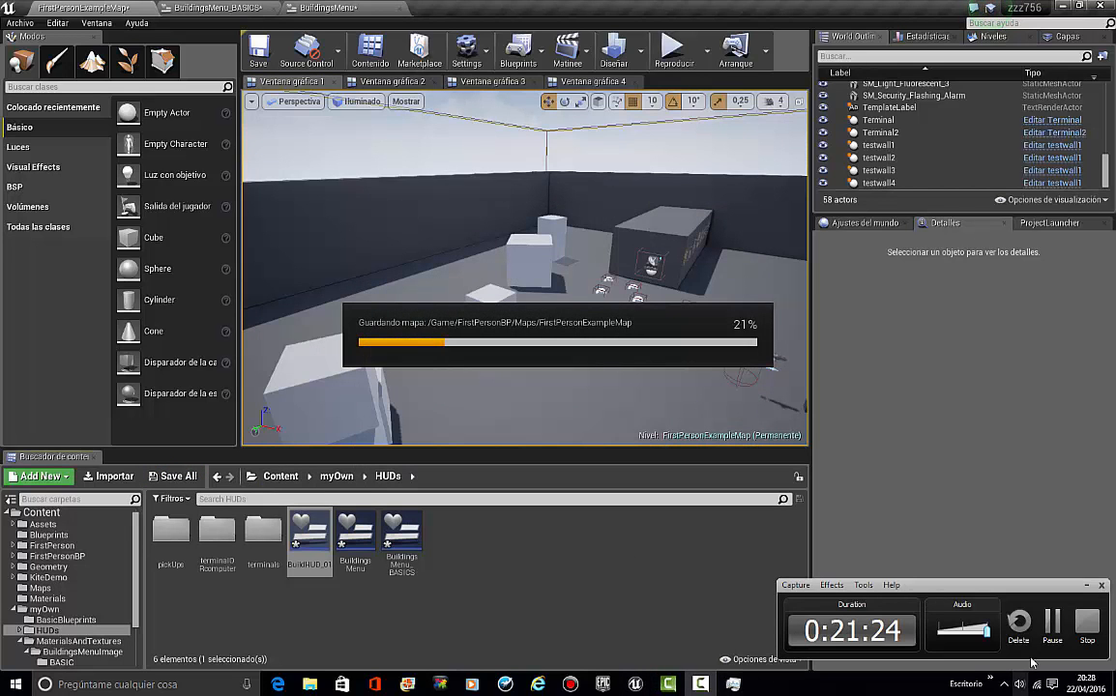